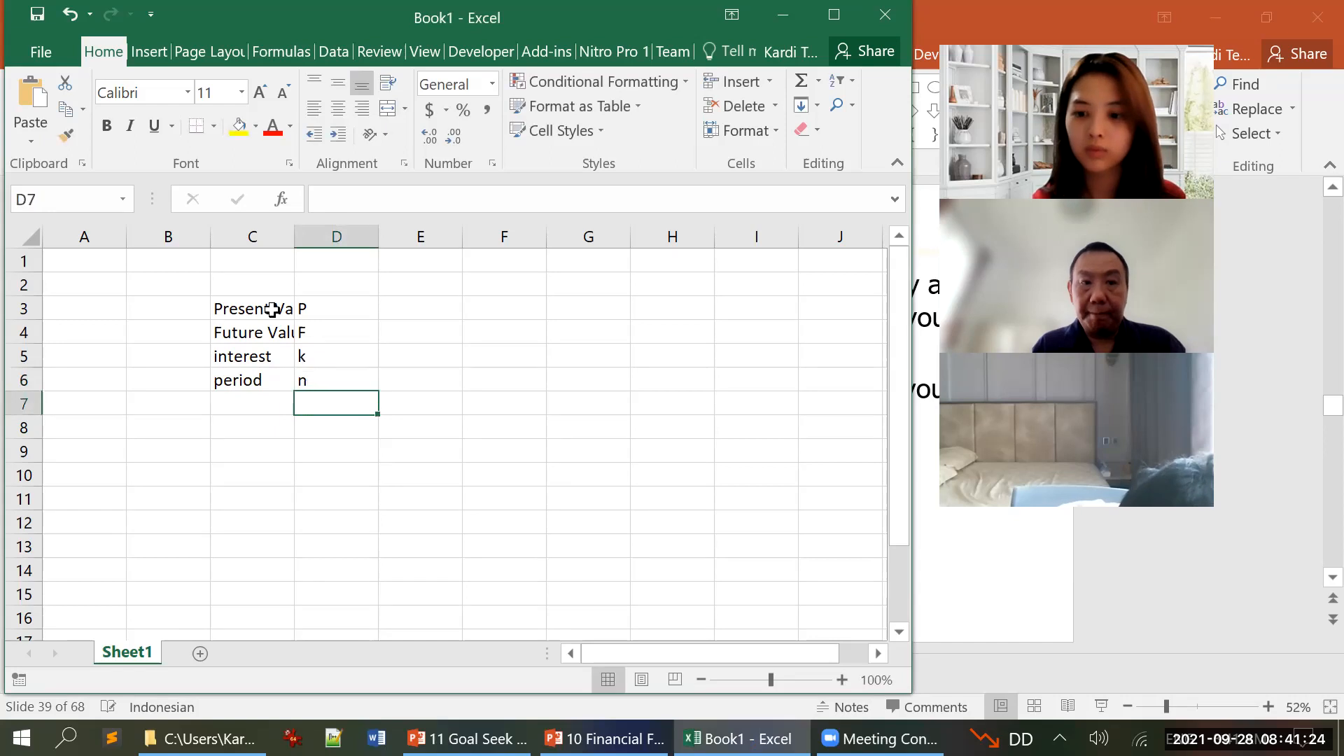
pyautogui.press('Up')
# Step: Fill cells E3:E5 with yellow and cell E6 with orange
pyautogui.press('Right')
pyautogui.hotkey('shift', 'Down')
pyautogui.hotkey('shift', 'Down')
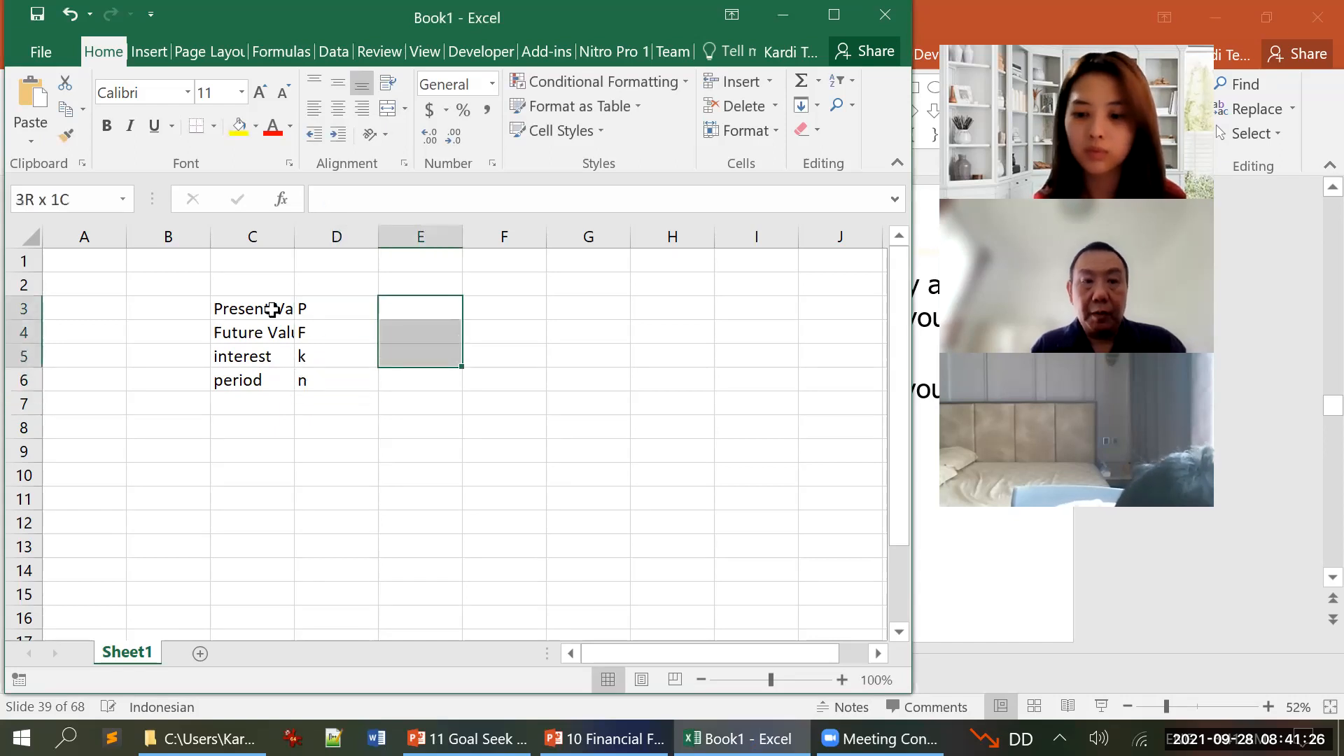
pyautogui.click(237, 127)
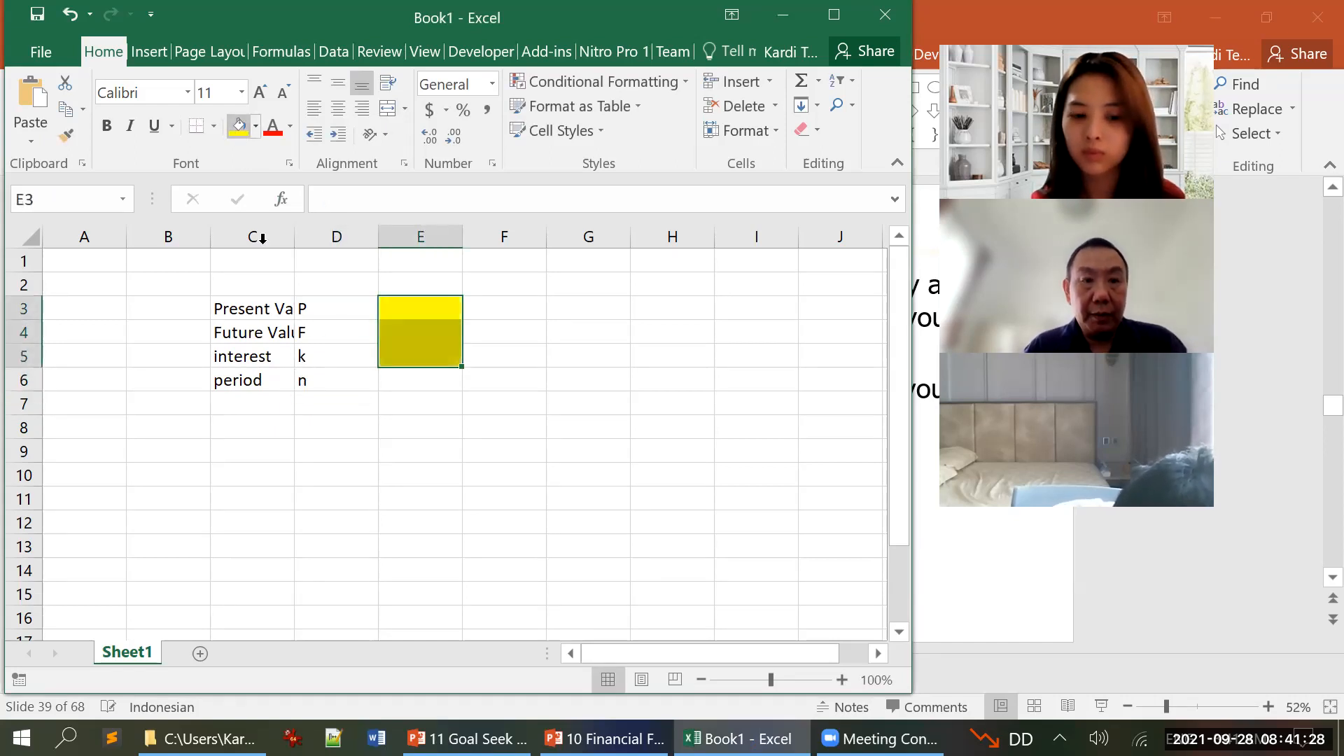
pyautogui.click(393, 382)
pyautogui.click(256, 127)
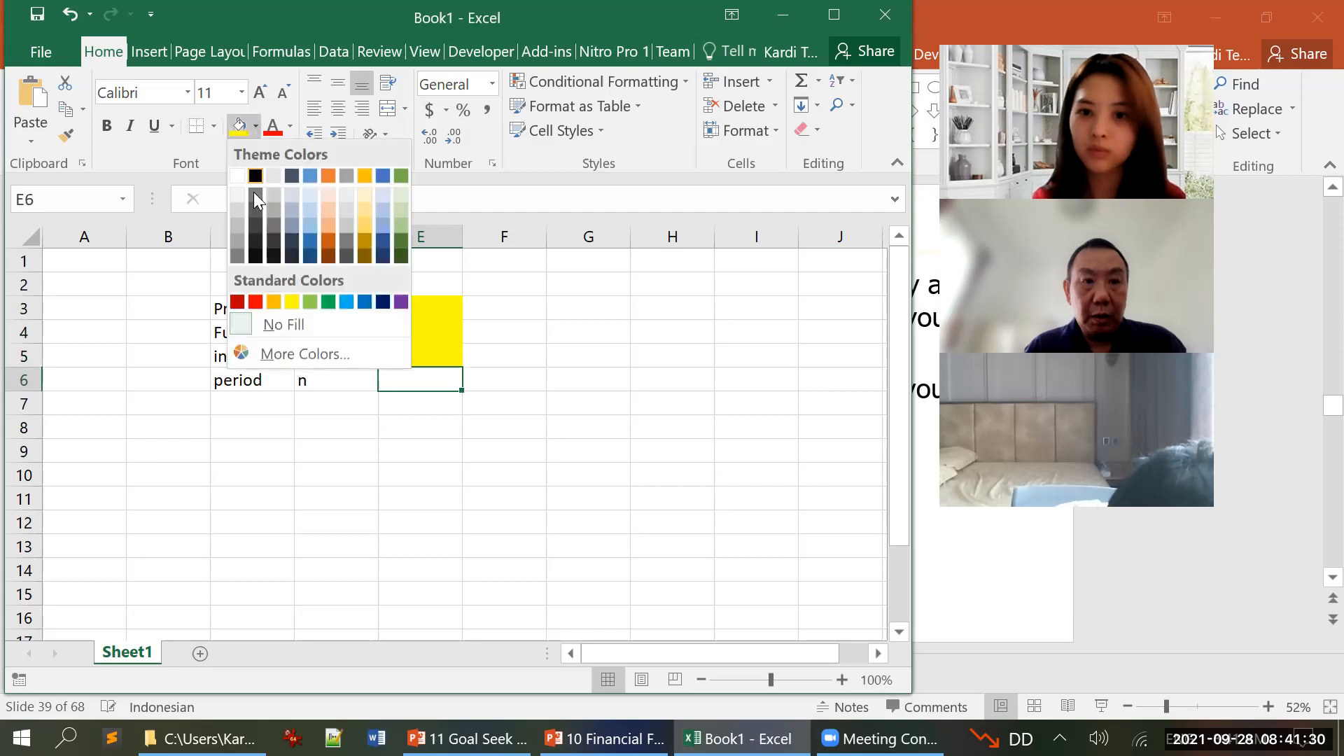
pyautogui.click(267, 301)
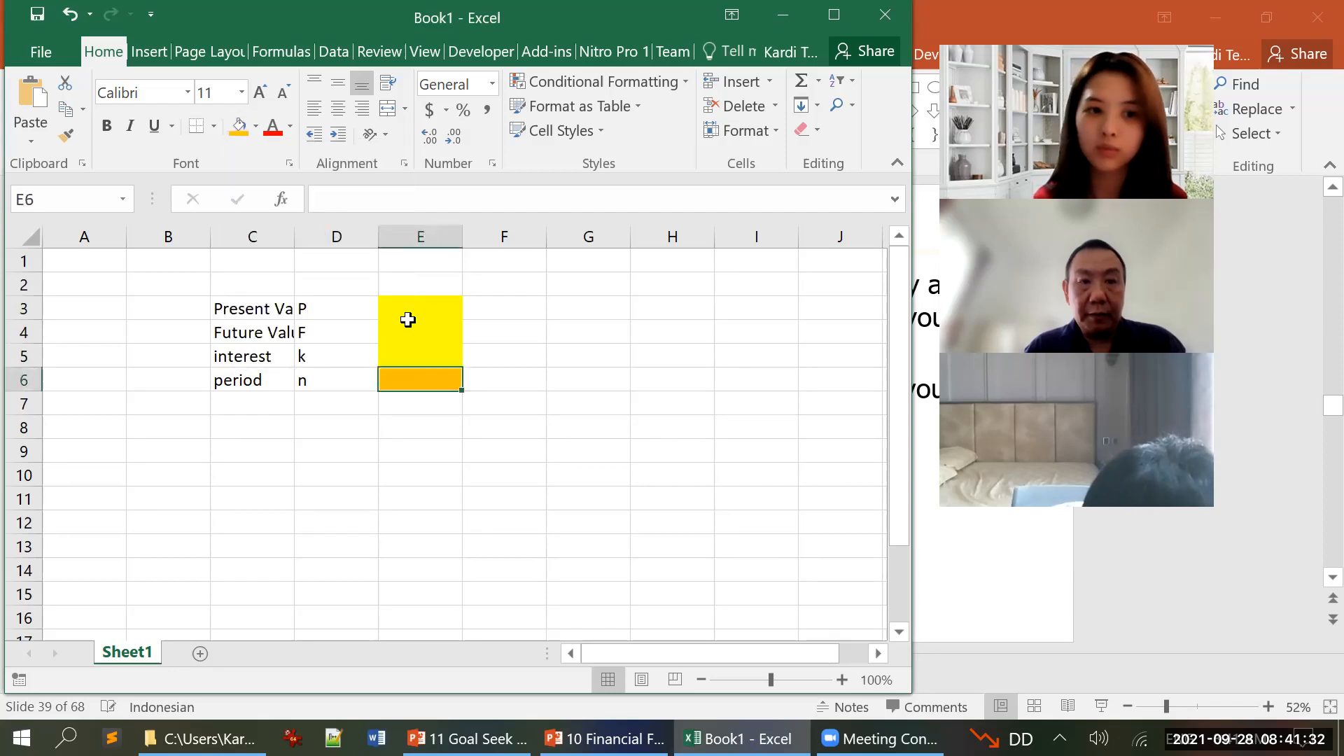
# Step: Widen column C to fit its labels and enter 1000, 2000 and 0.1 in E3:E5 for present value, future value and interest
pyautogui.click(412, 308)
pyautogui.moveTo(300, 237); pyautogui.dragTo(330, 237)
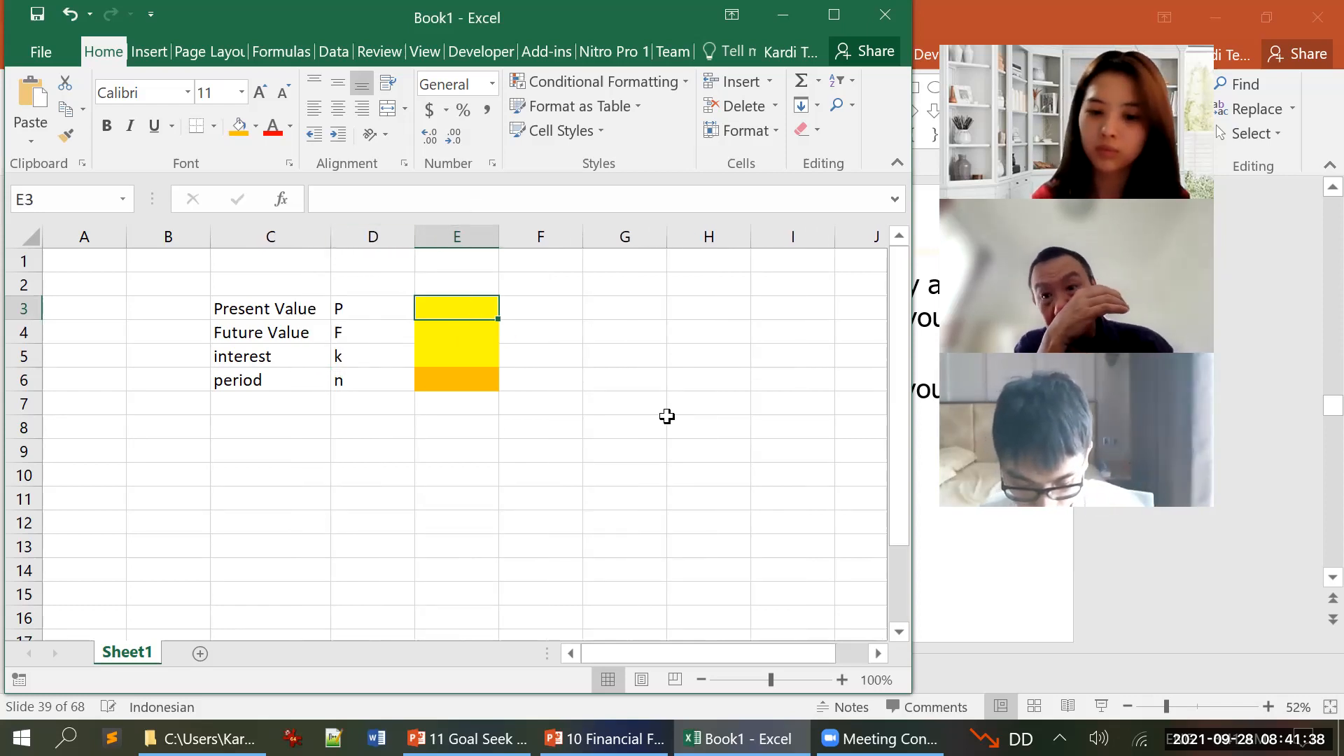
pyautogui.write('1000')
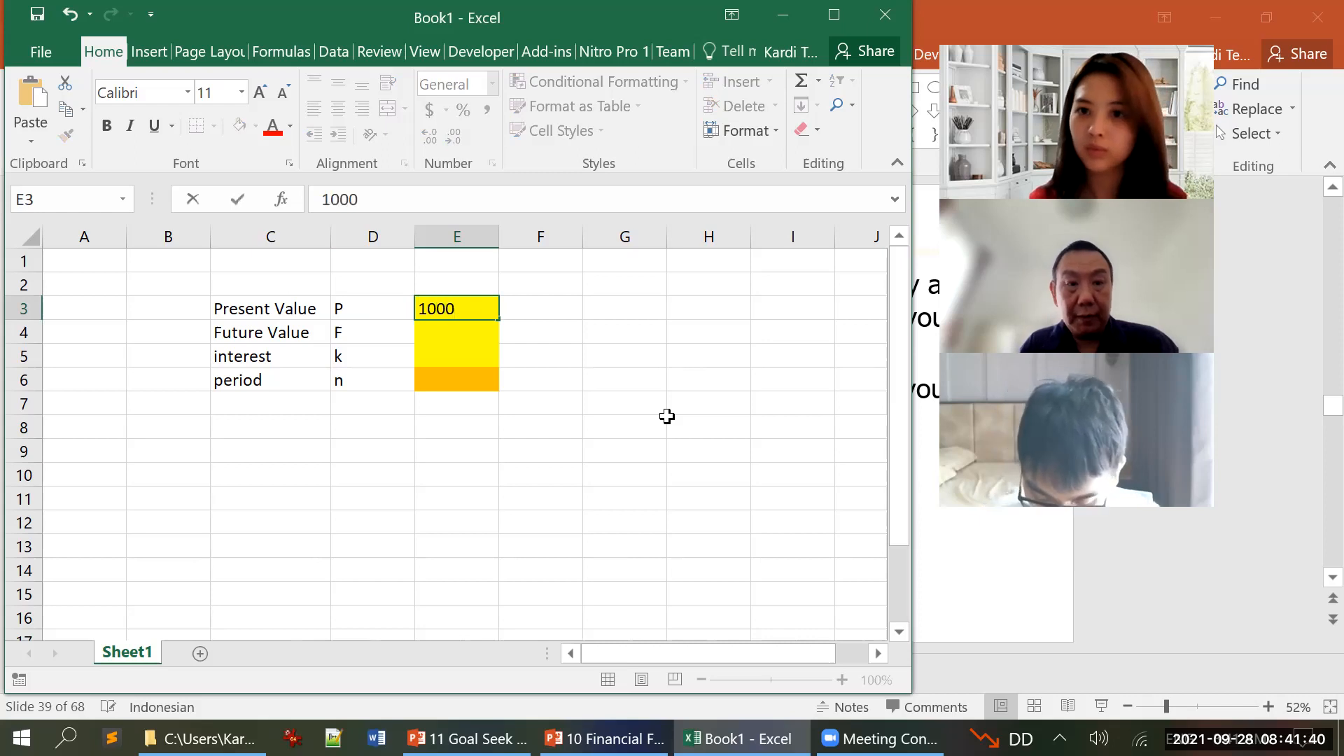
pyautogui.press('Return')
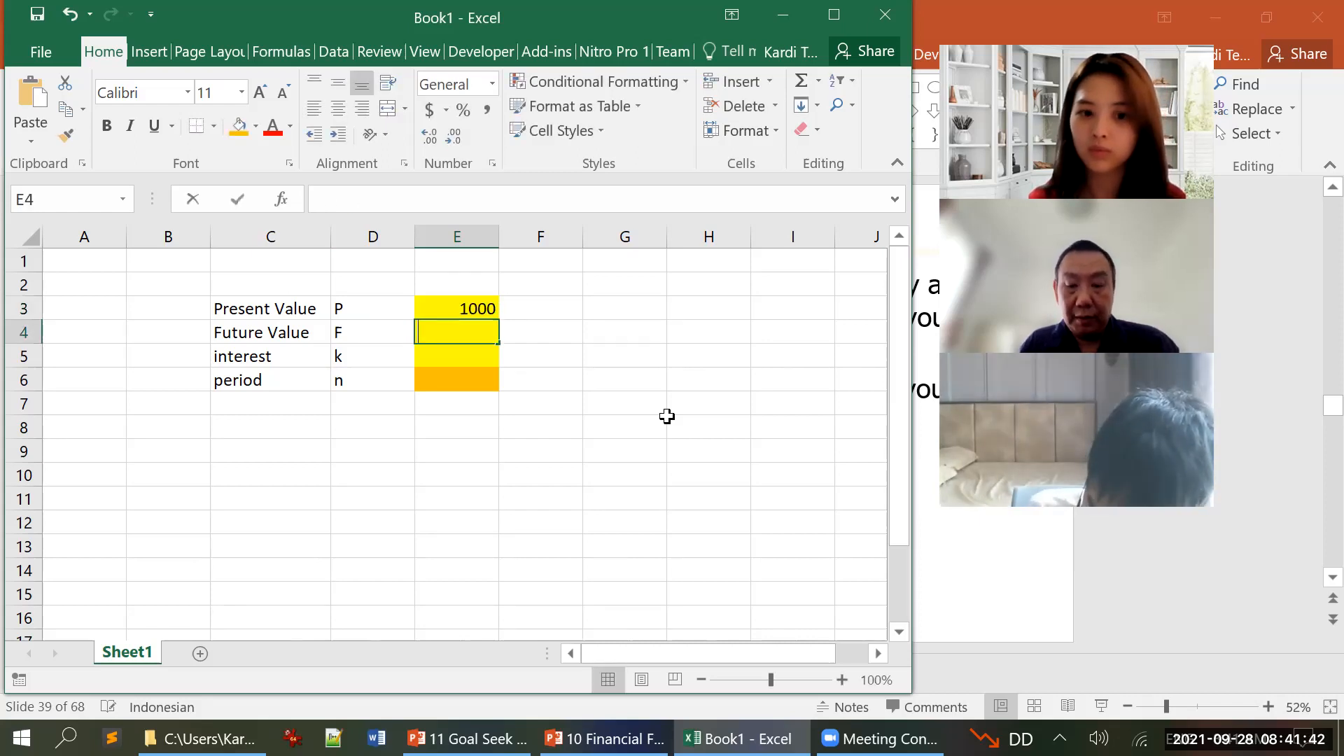
pyautogui.write('2000')
pyautogui.press('Return')
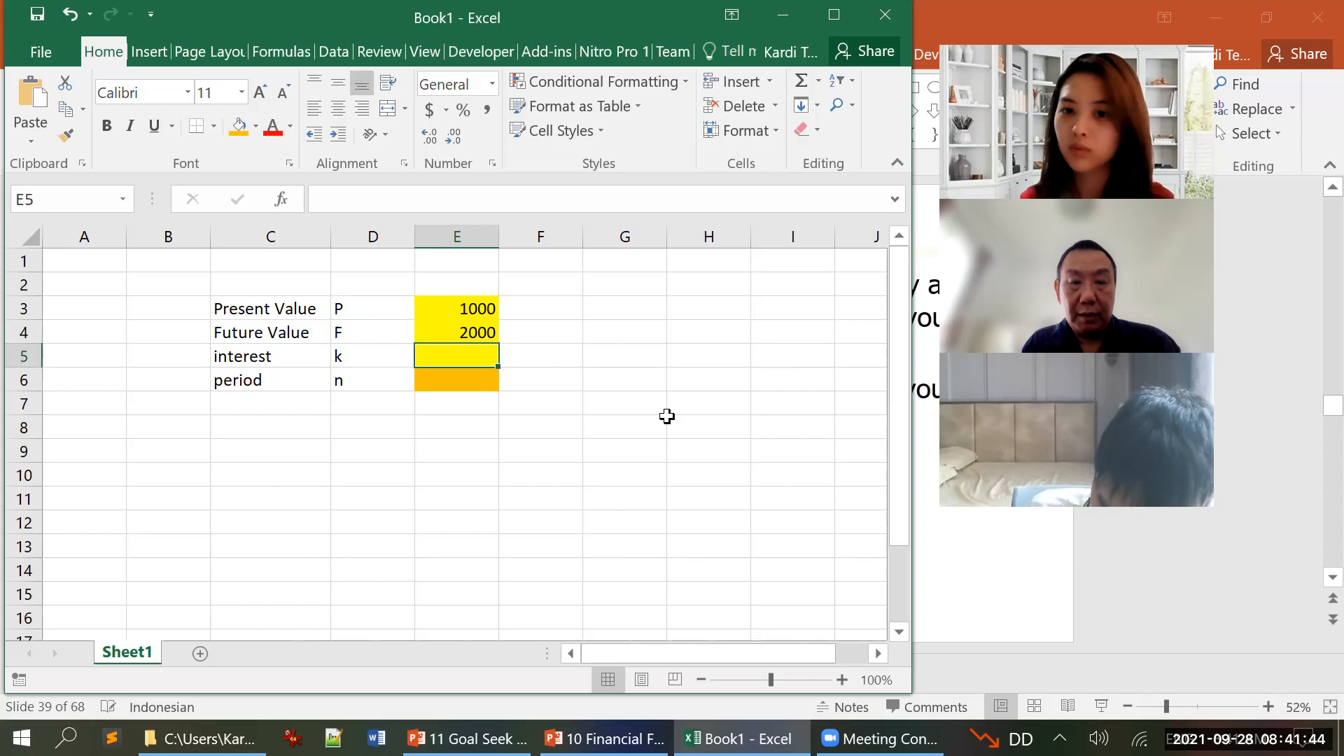
pyautogui.write('0.1')
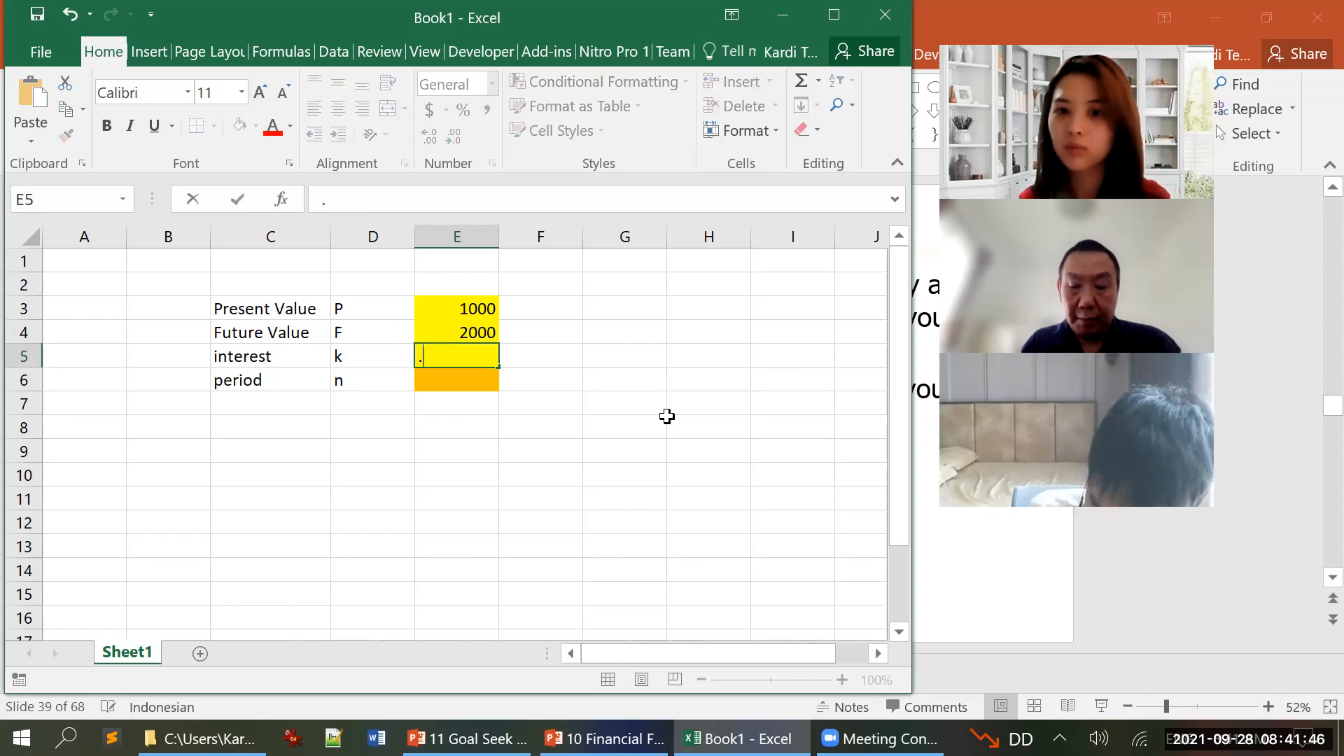
pyautogui.press('Return')
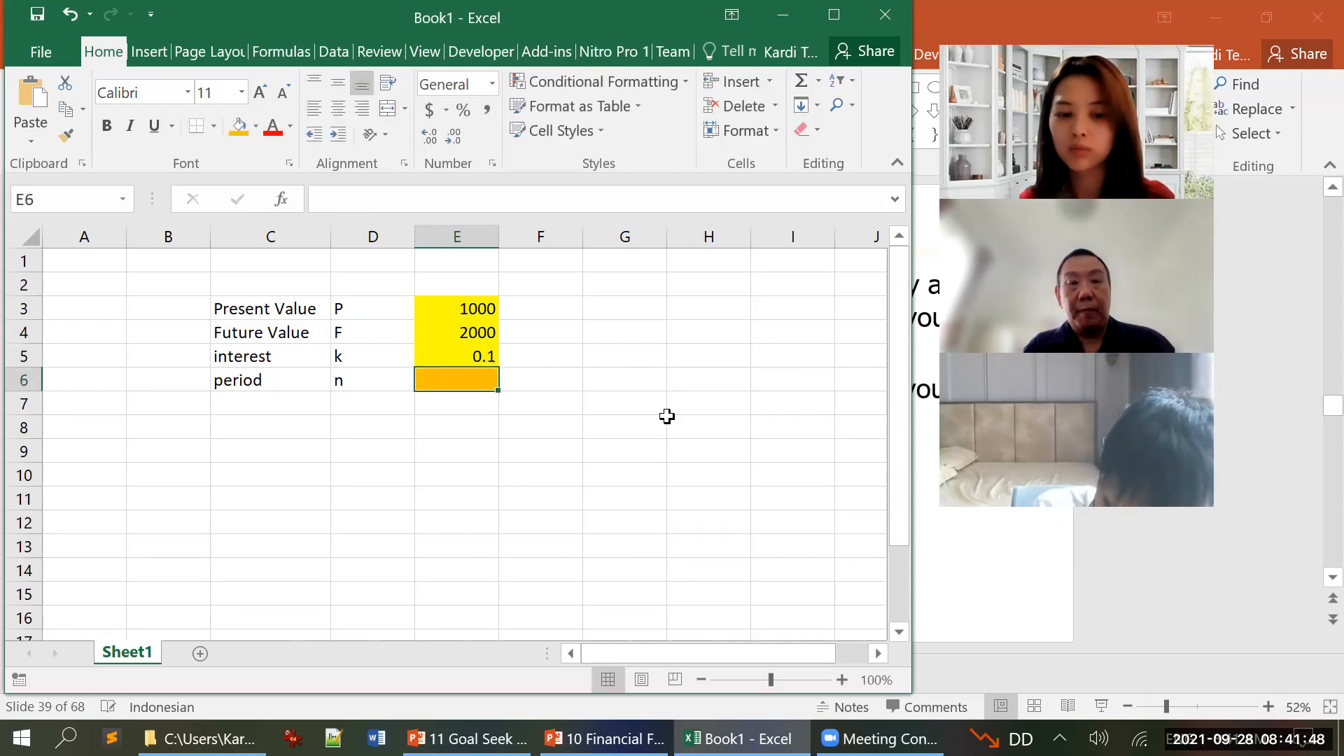
# Step: Format the interest value in E5 as a percentage
pyautogui.press('Up')
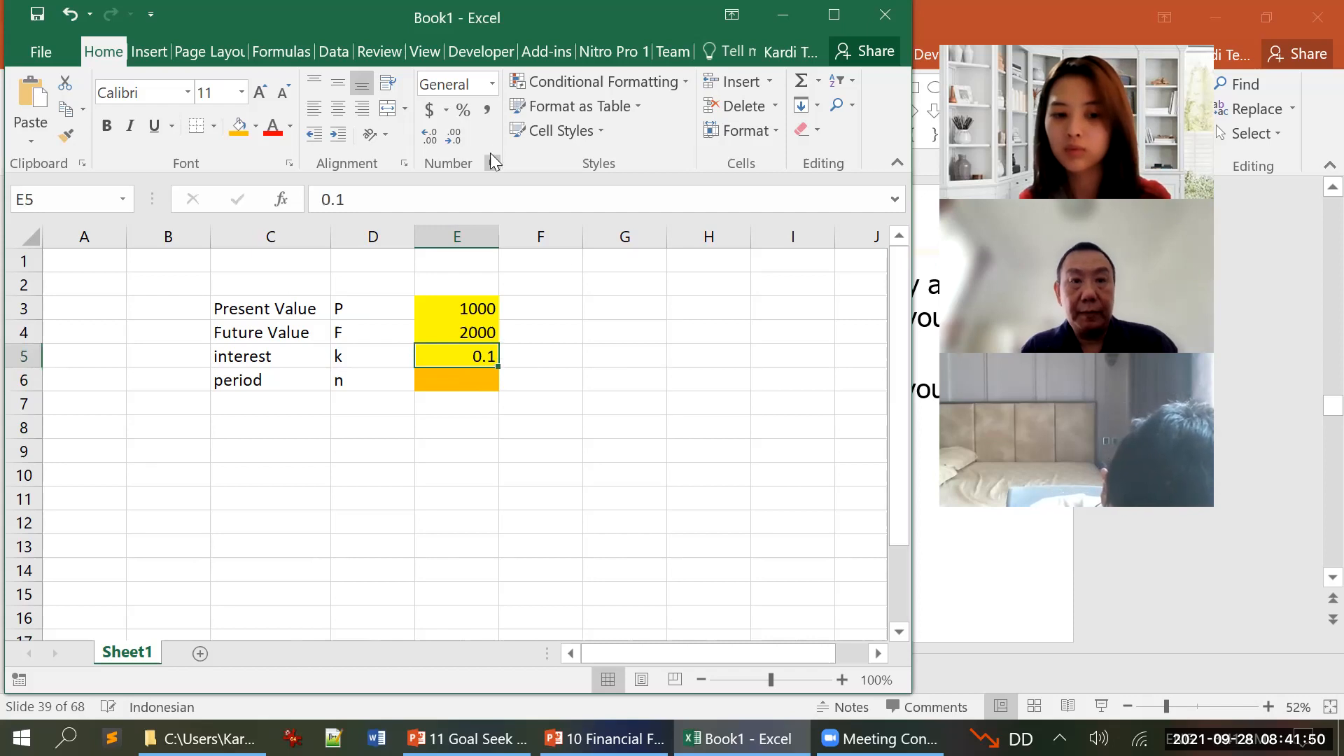
pyautogui.click(465, 115)
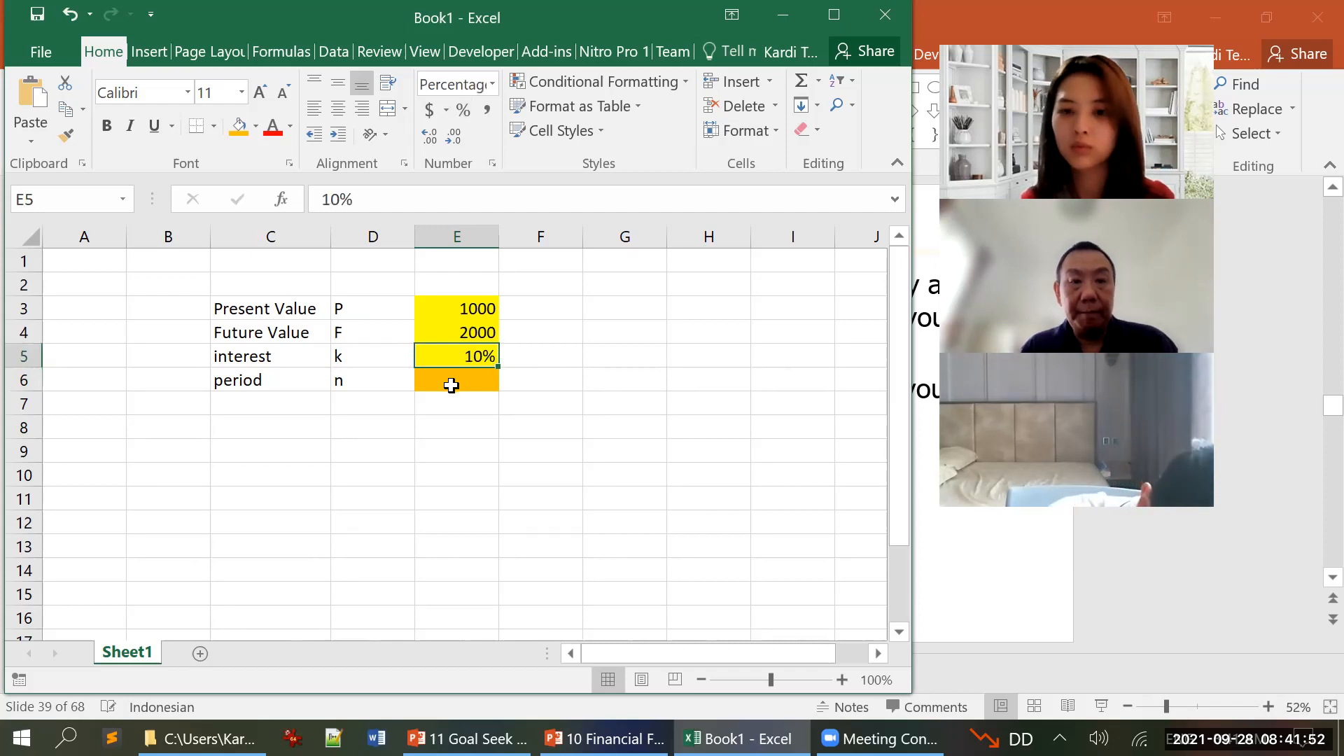
pyautogui.click(450, 383)
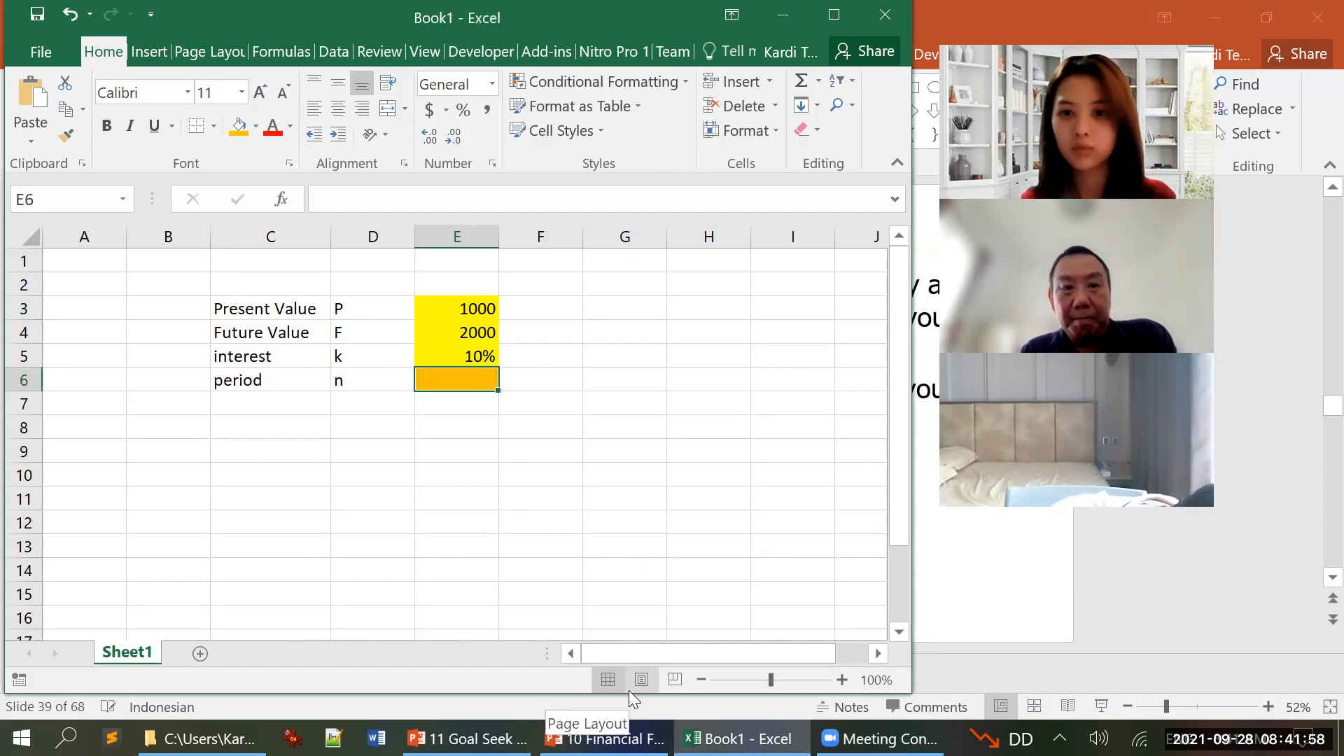
# Step: Label a new row with "approx. period" in C8 and "n72" in D8
pyautogui.click(311, 422)
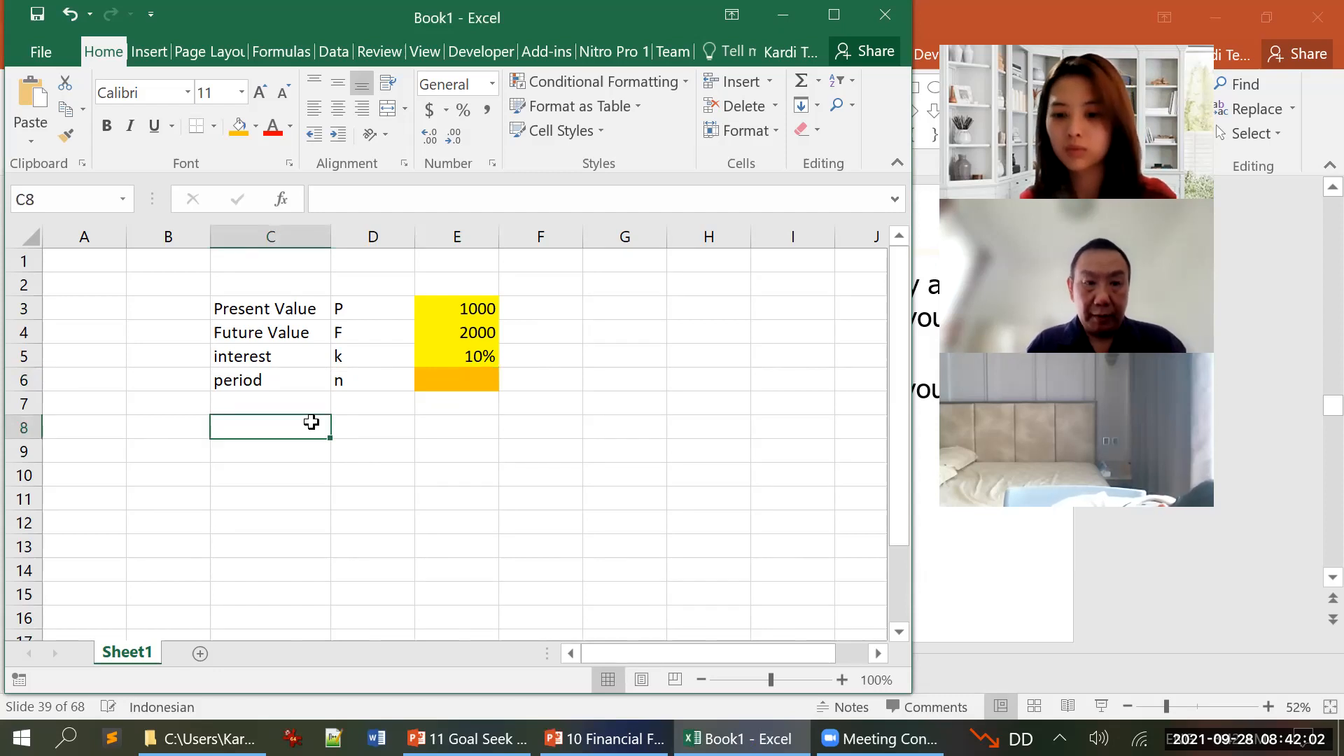
pyautogui.write('peri')
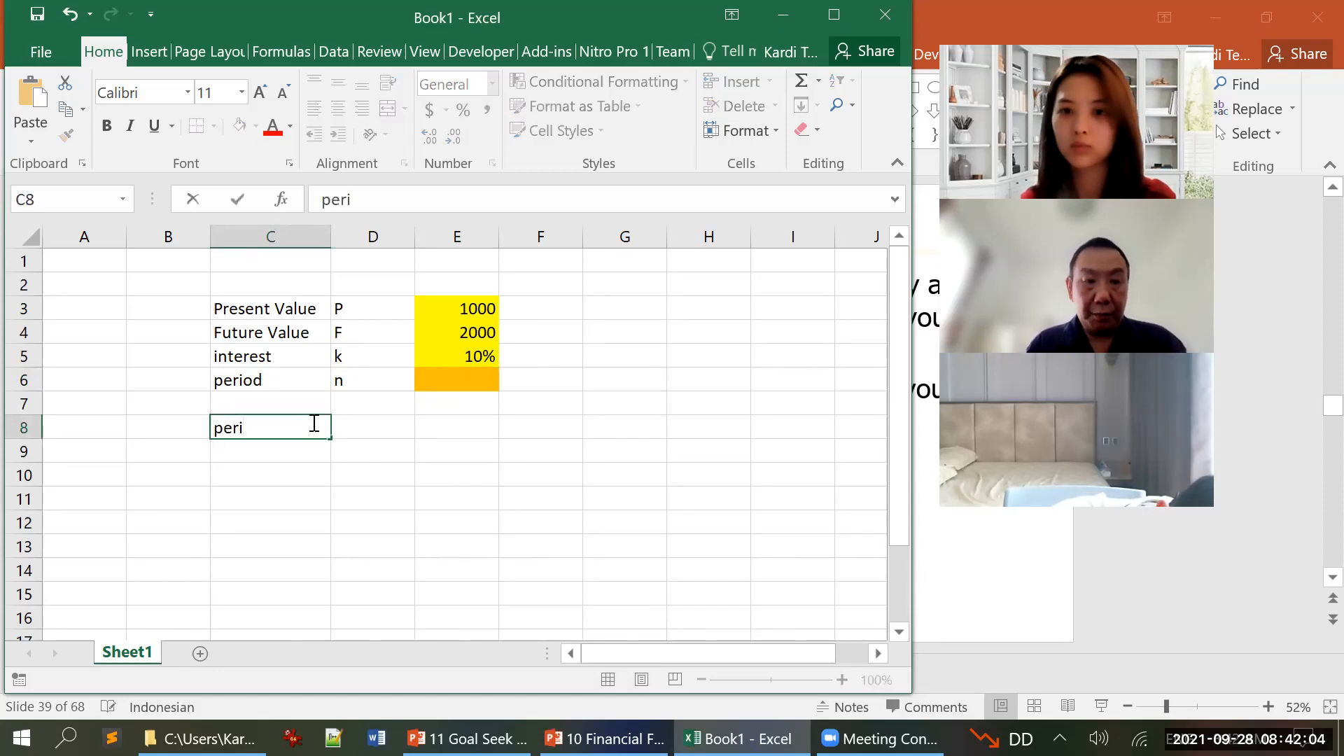
pyautogui.press('Escape')
pyautogui.write('approx. period')
pyautogui.press('Return')
pyautogui.press('Up')
pyautogui.press('Right')
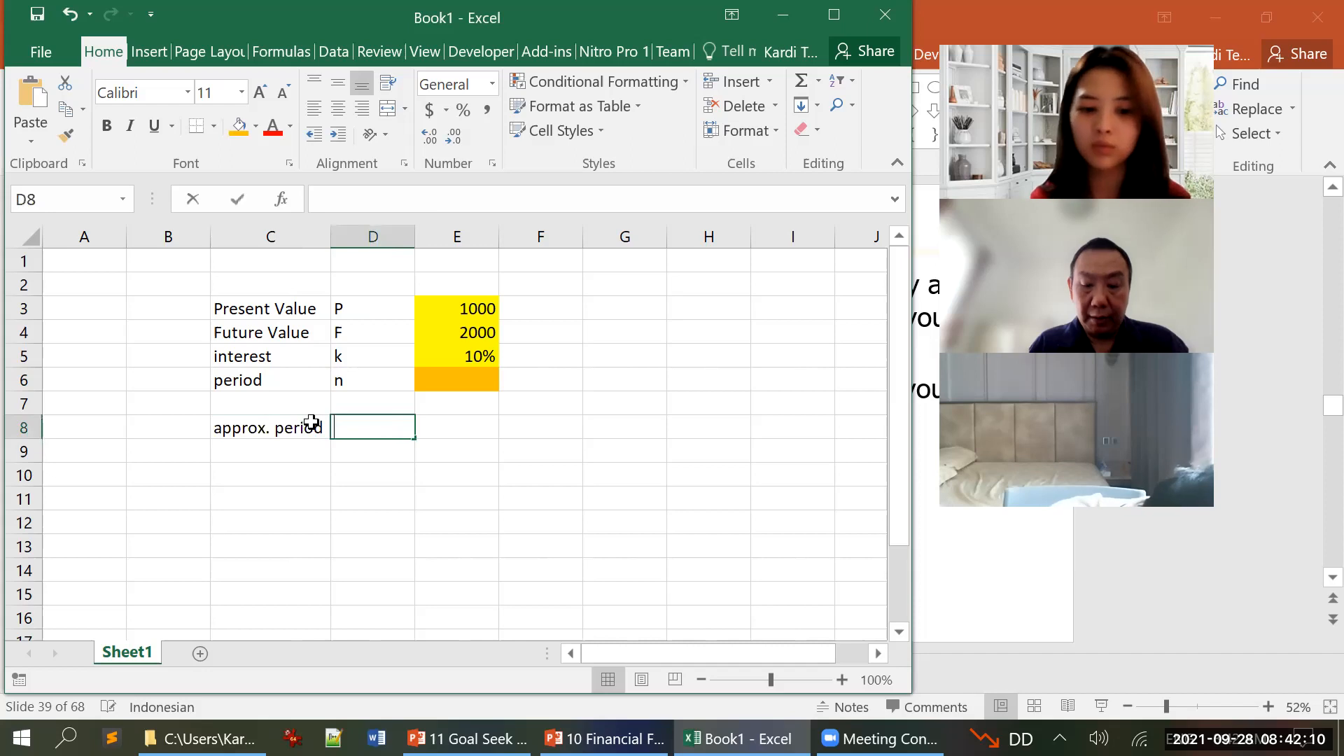
pyautogui.write('n72')
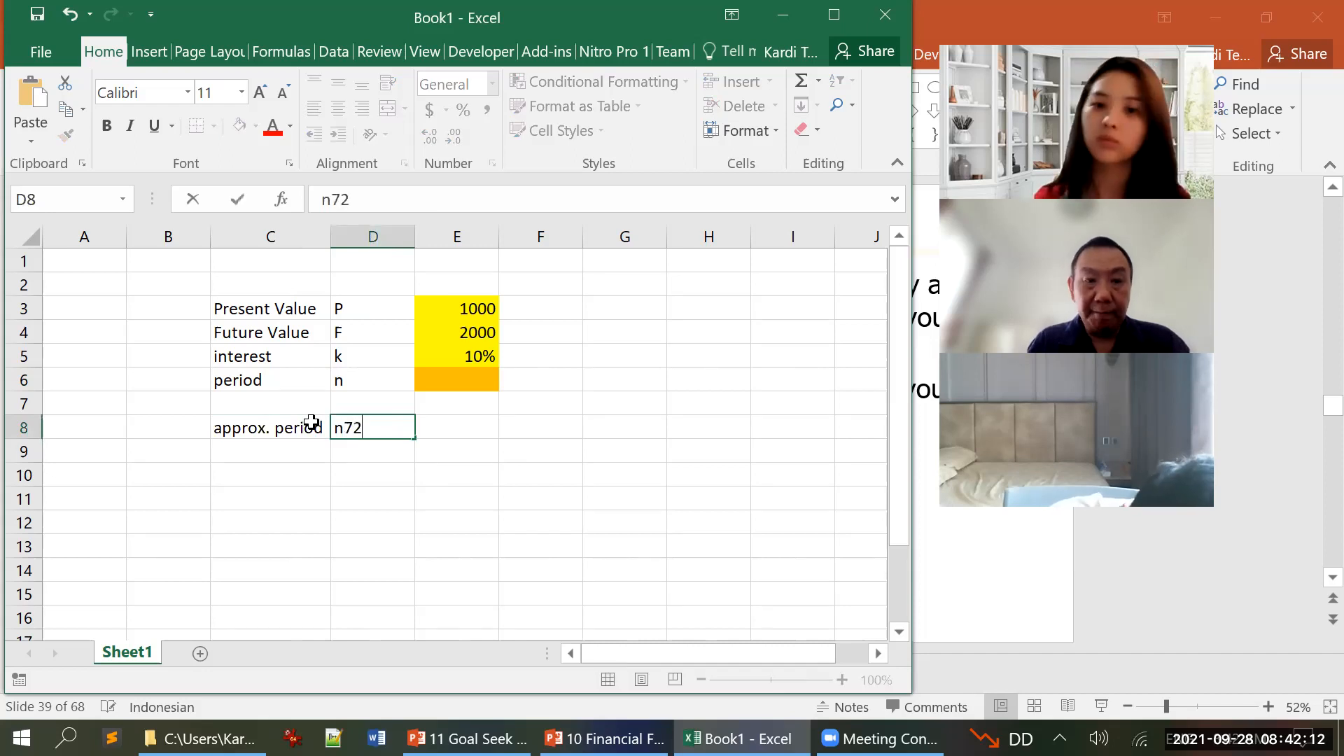
pyautogui.press('Return')
# Step: Enter the Rule of 72 formula =72/E5 in cell E8
pyautogui.press('Up')
pyautogui.press('Right')
pyautogui.write('=')
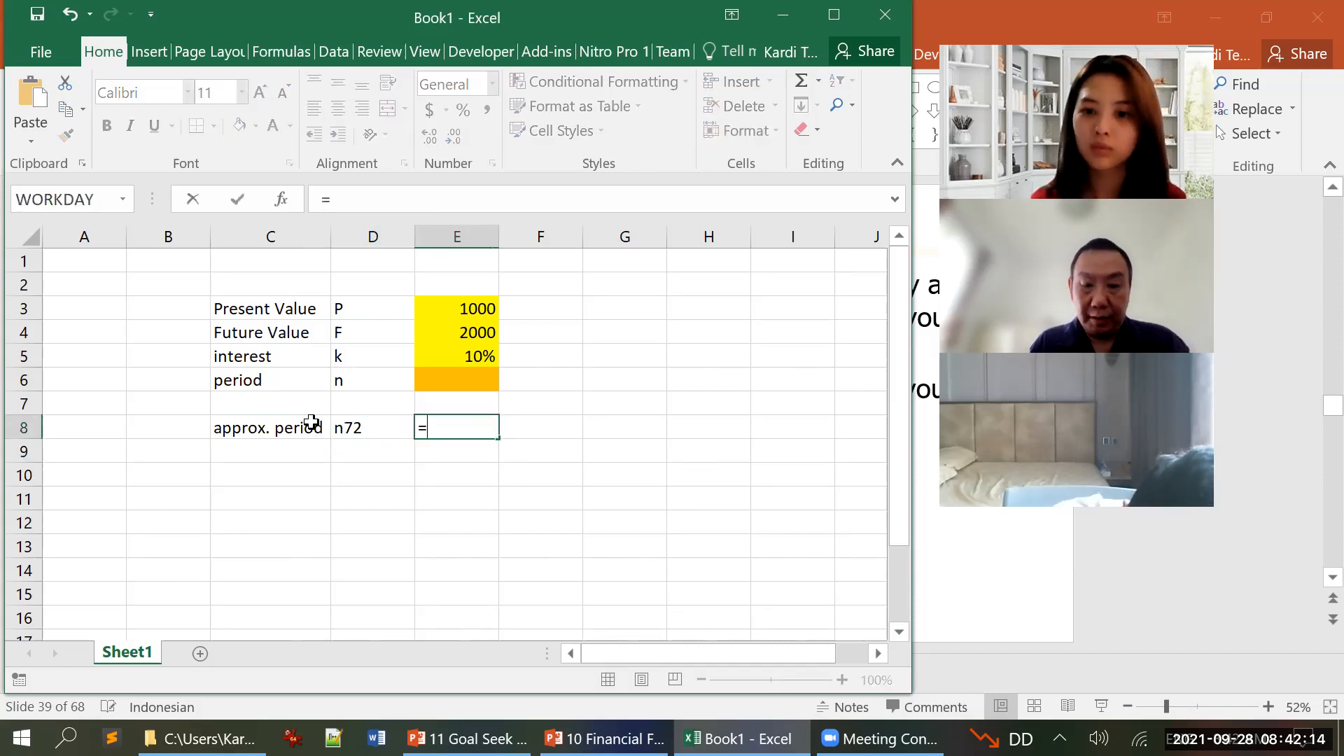
pyautogui.write('72/')
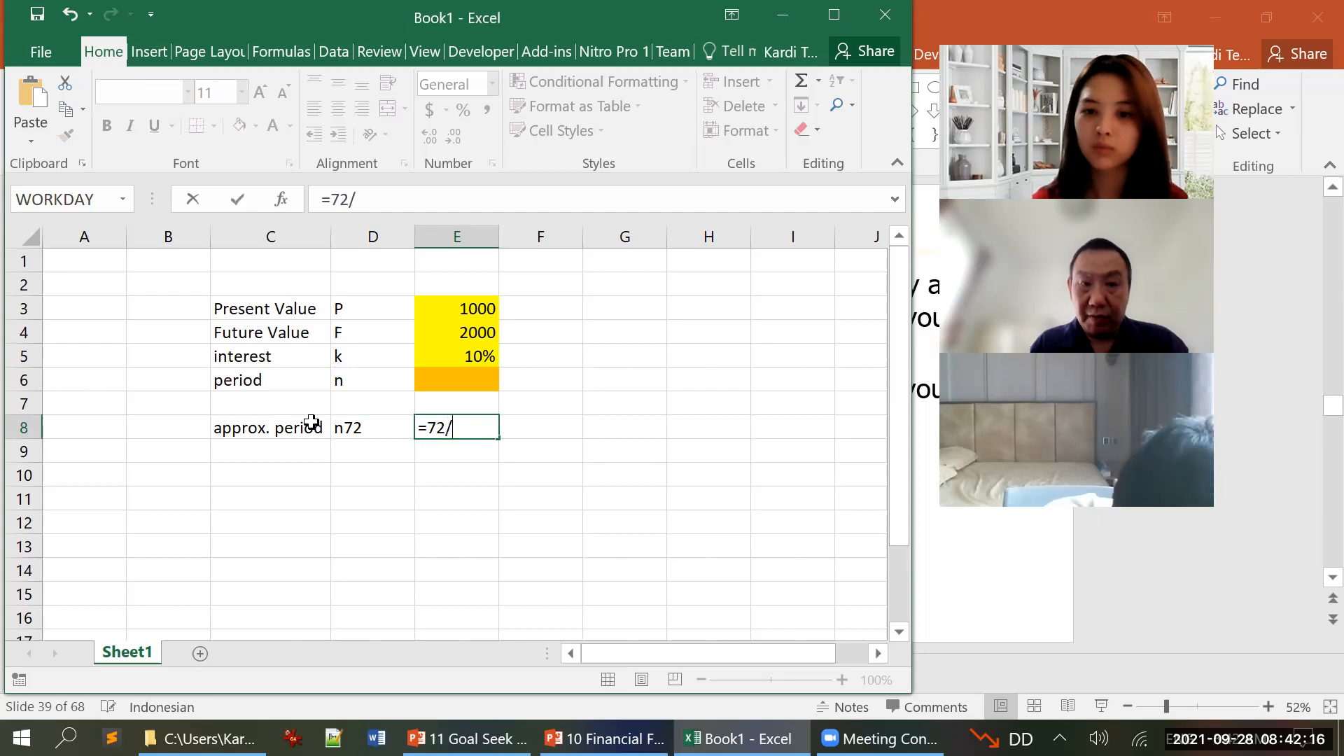
pyautogui.press('Up')
pyautogui.press('Up')
pyautogui.press('Up')
pyautogui.press('Return')
pyautogui.press('Up')
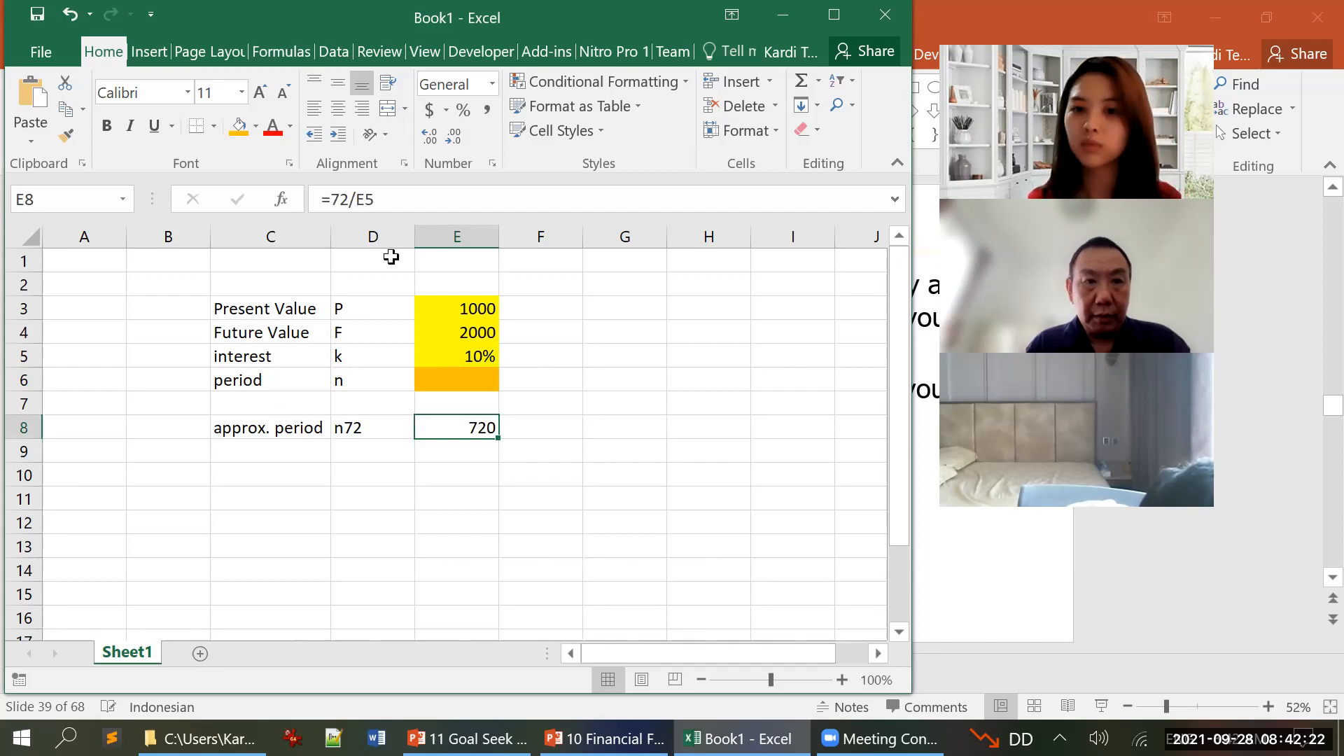
# Step: Change the approximate period formula in E8 to =72/(E5*100)
pyautogui.click(362, 201)
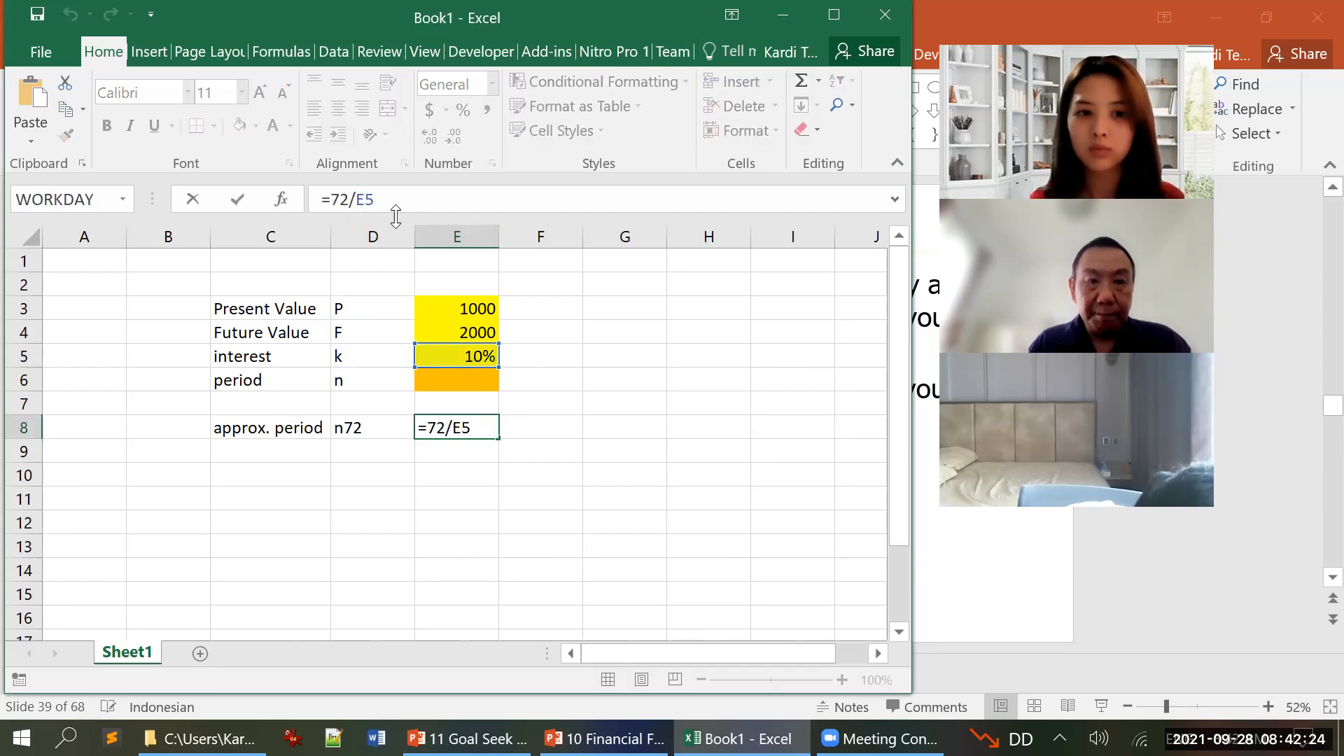
pyautogui.write('(E5')
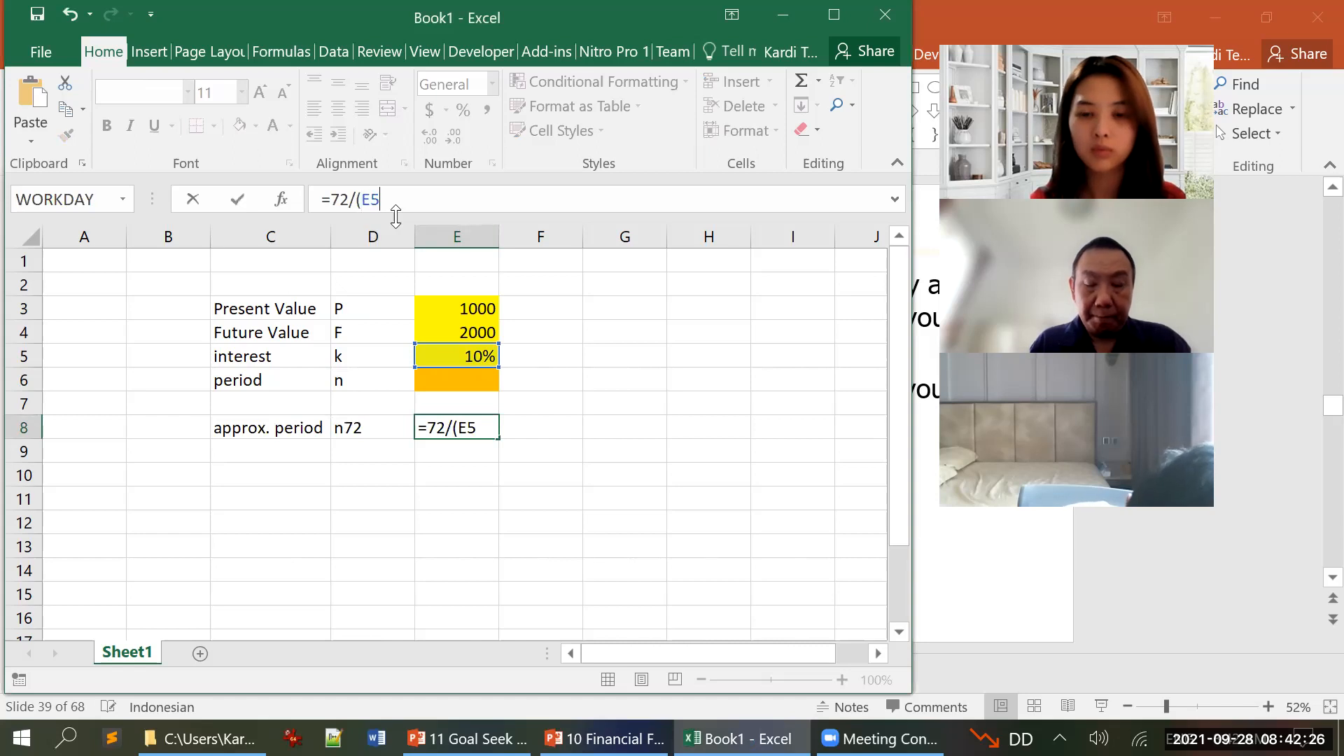
pyautogui.write('*100)')
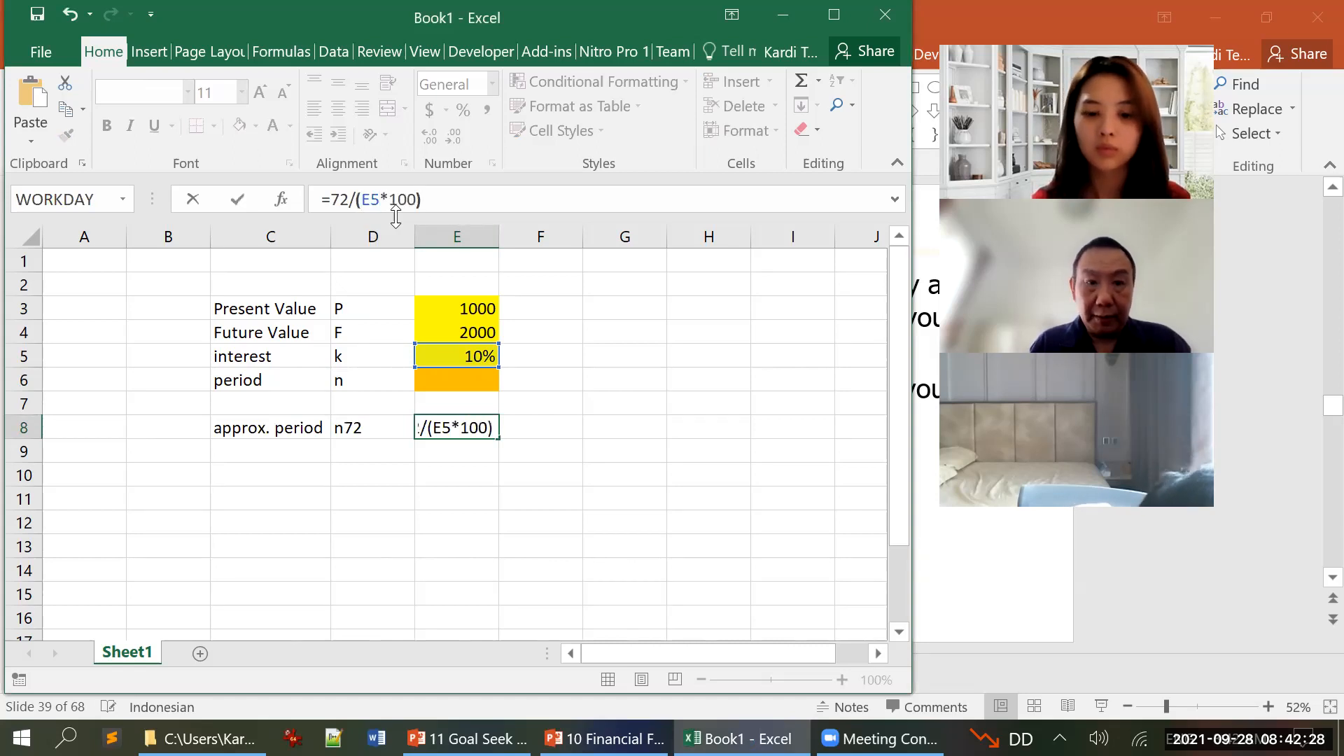
pyautogui.press('Return')
pyautogui.press('Up')
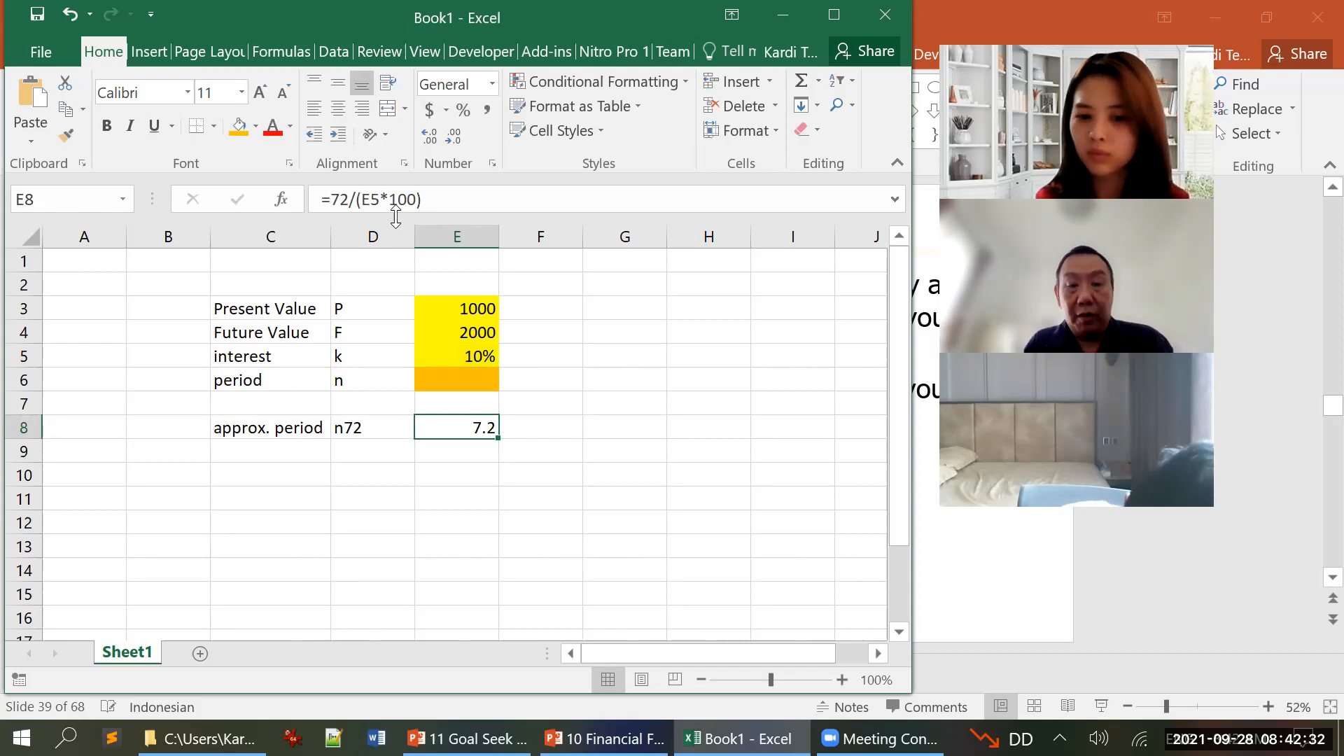
# Step: Add the unit "years" in F8 and copy it to F6 beside the period cell
pyautogui.press('Right')
pyautogui.write('years')
pyautogui.press('Return')
pyautogui.press('Up')
pyautogui.hotkey('ctrl', 'c')
pyautogui.press('Up')
pyautogui.press('Up')
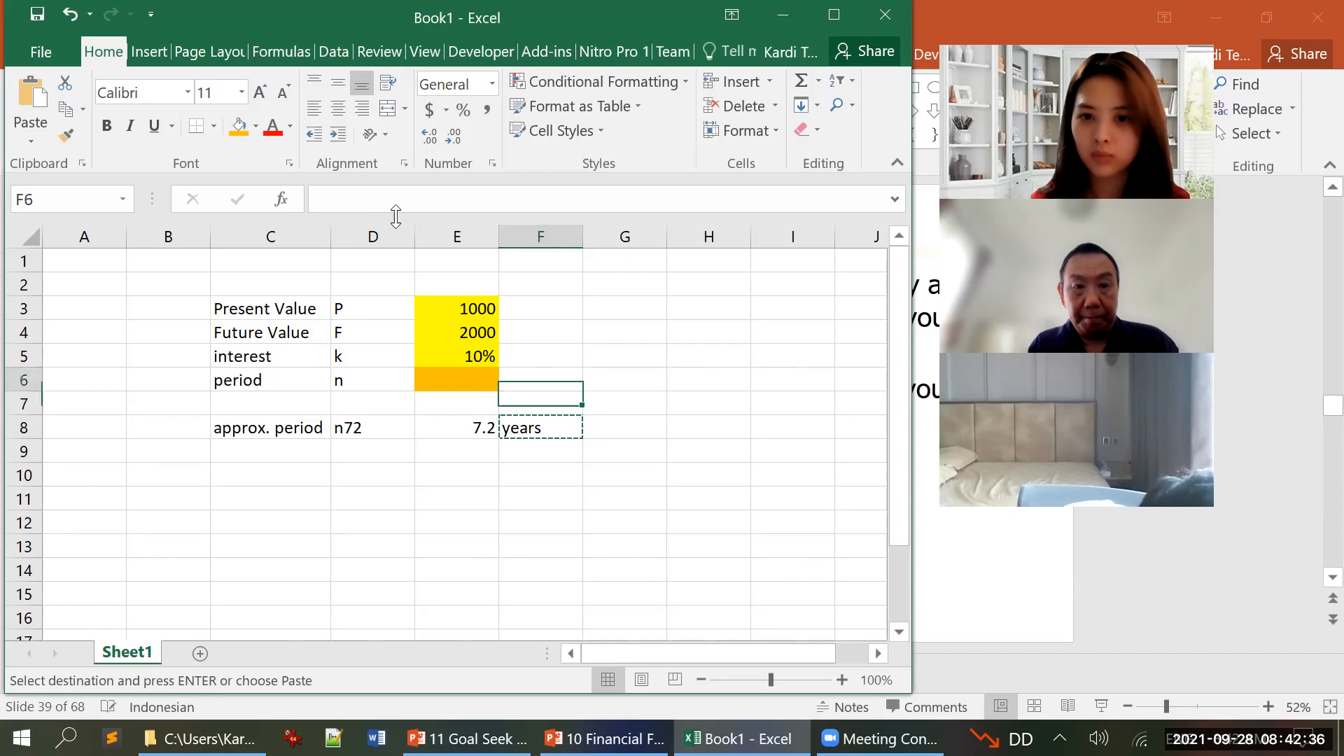
pyautogui.press('Return')
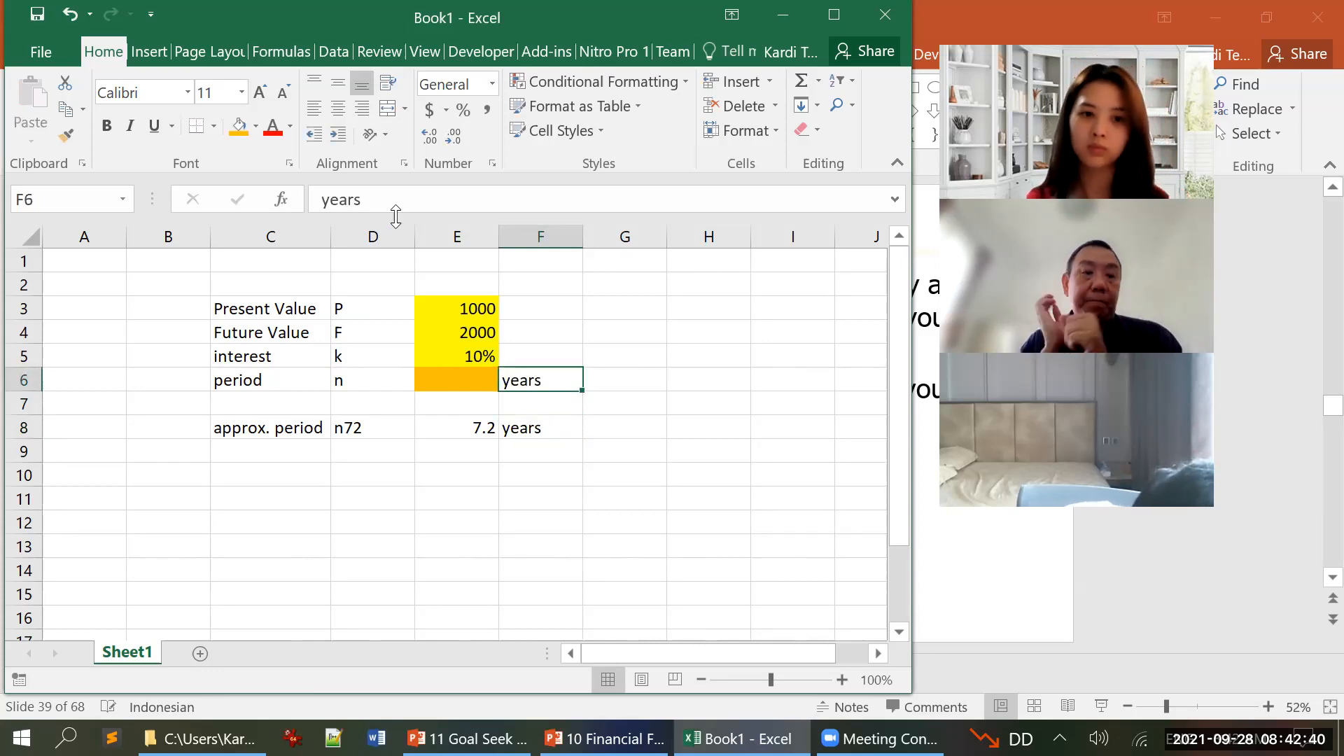
pyautogui.press('Left')
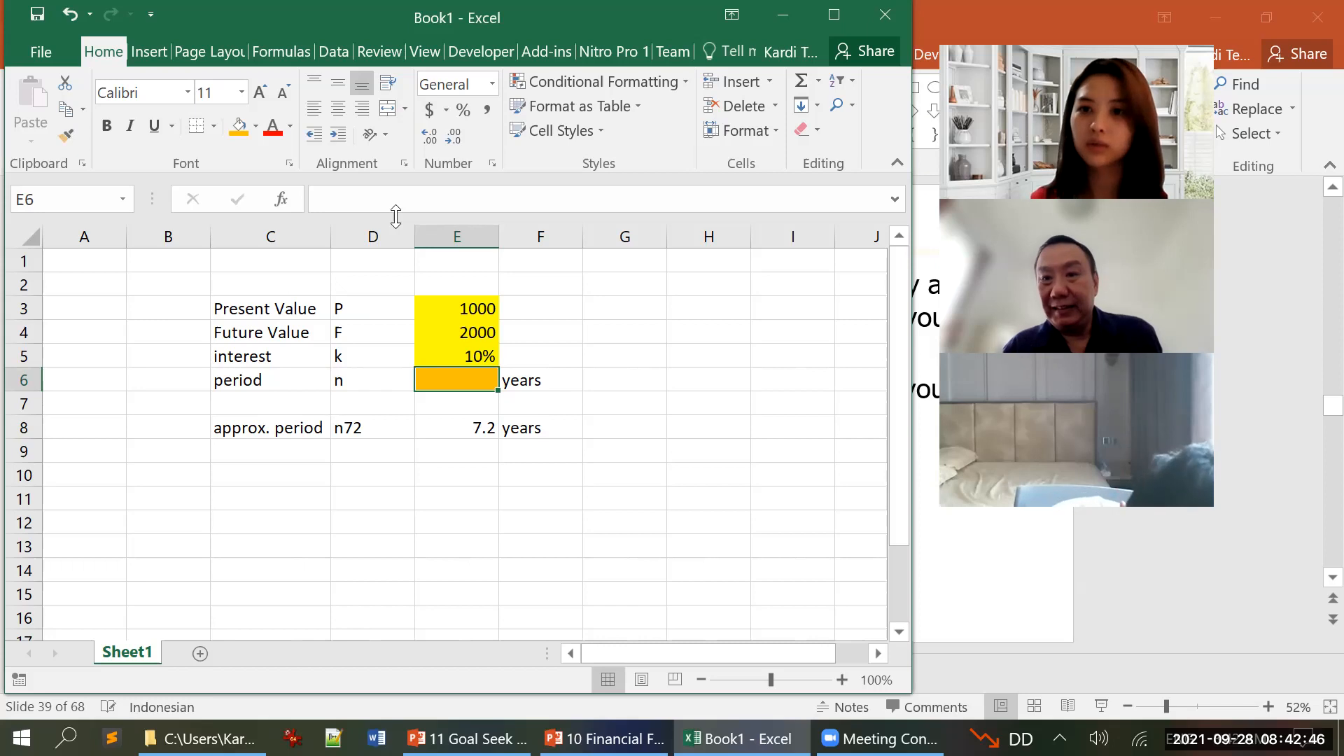
# Step: Switch to the 10 Financial Functions presentation in PowerPoint, show the Periods formula slide and restore its window to a smaller size
pyautogui.moveTo(602, 738)
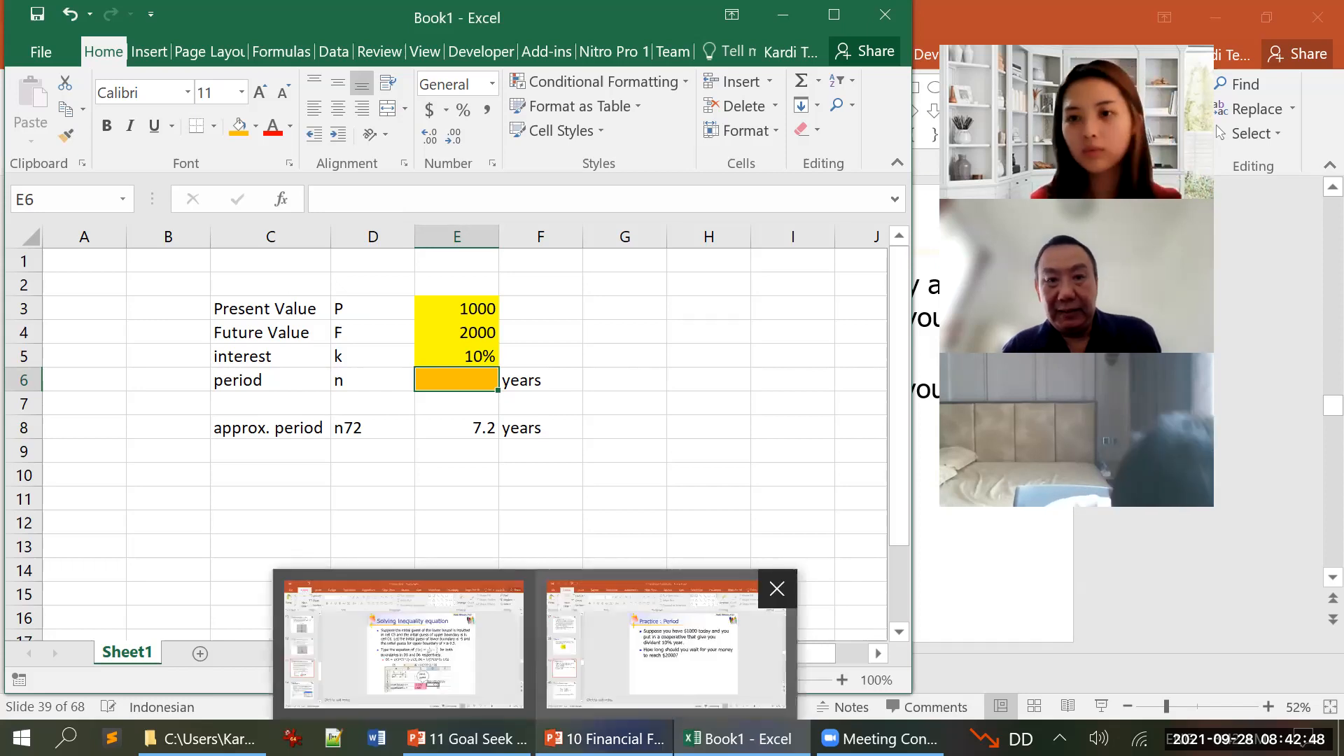
pyautogui.click(630, 664)
pyautogui.scroll(1, 607, 590)
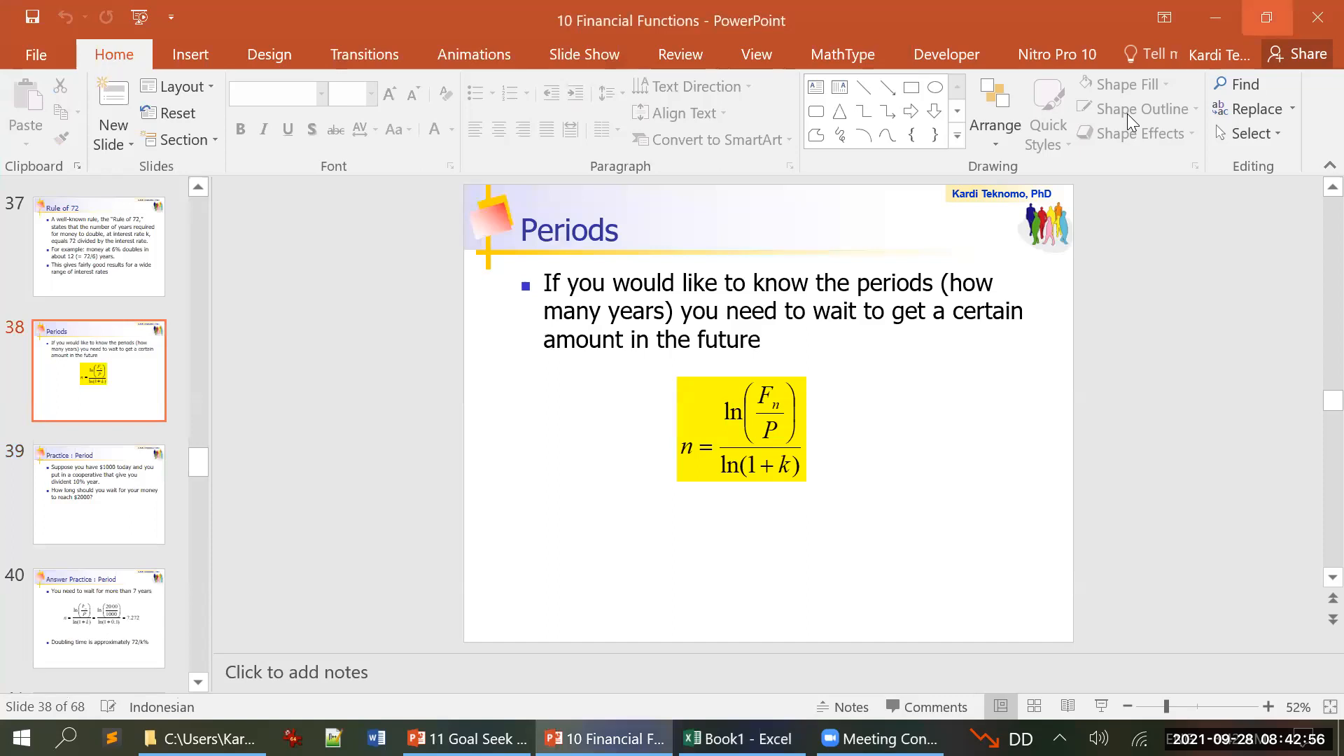
pyautogui.click(1266, 18)
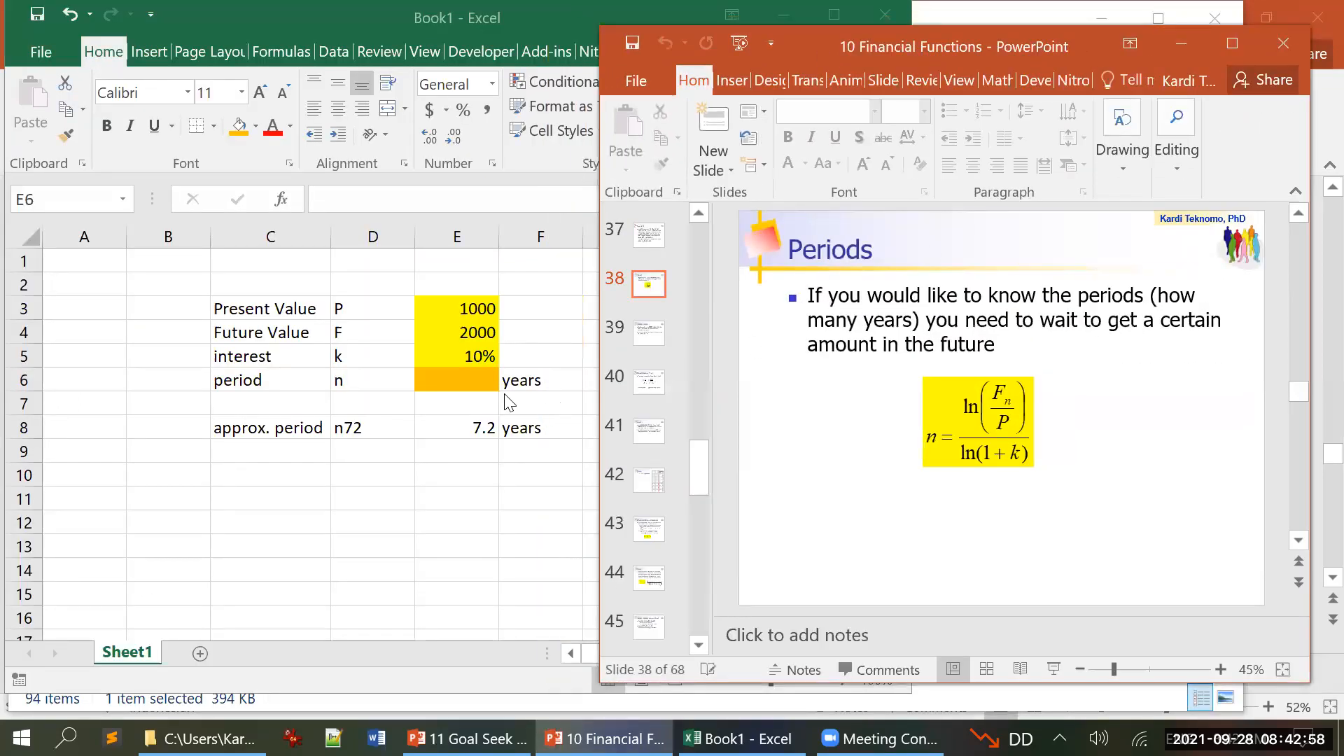
# Step: Enter the exact period formula =LN(E4/E3)/LN(1+E5) in cell E6 of the Excel workbook
pyautogui.click(463, 377)
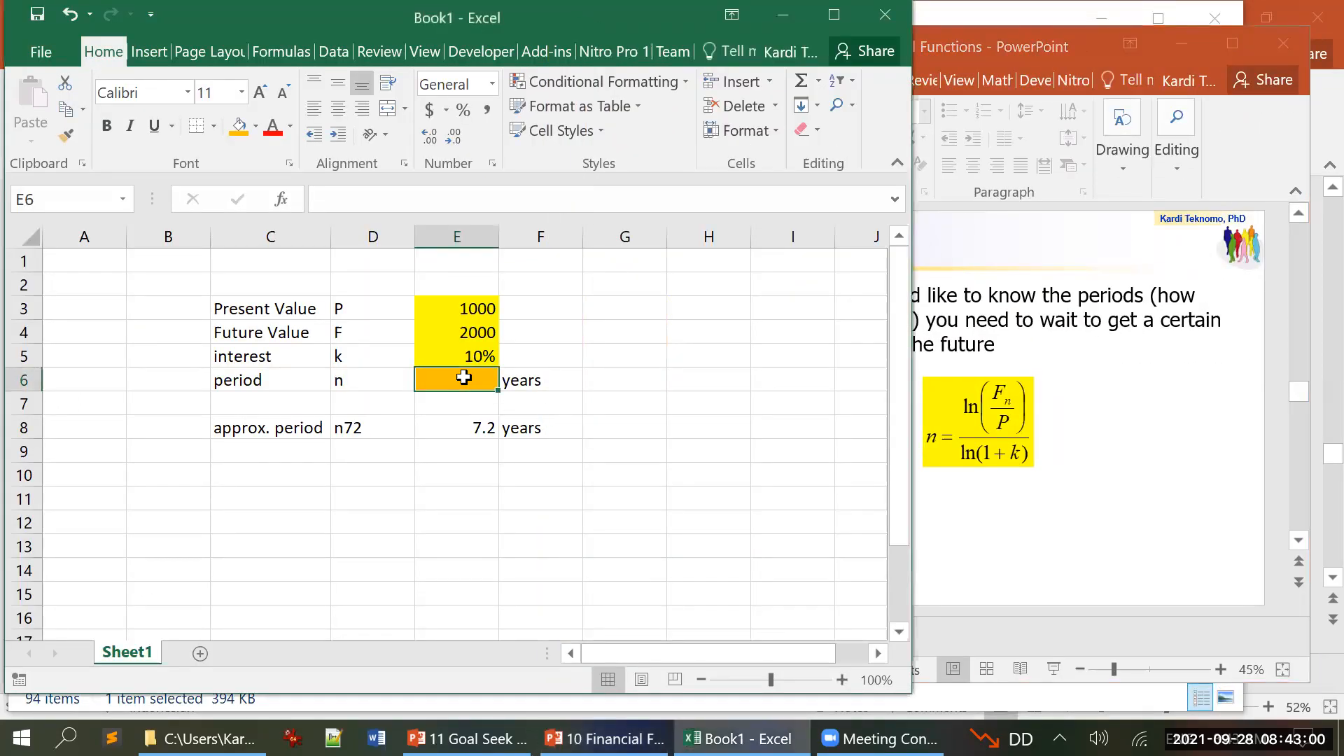
pyautogui.write('=')
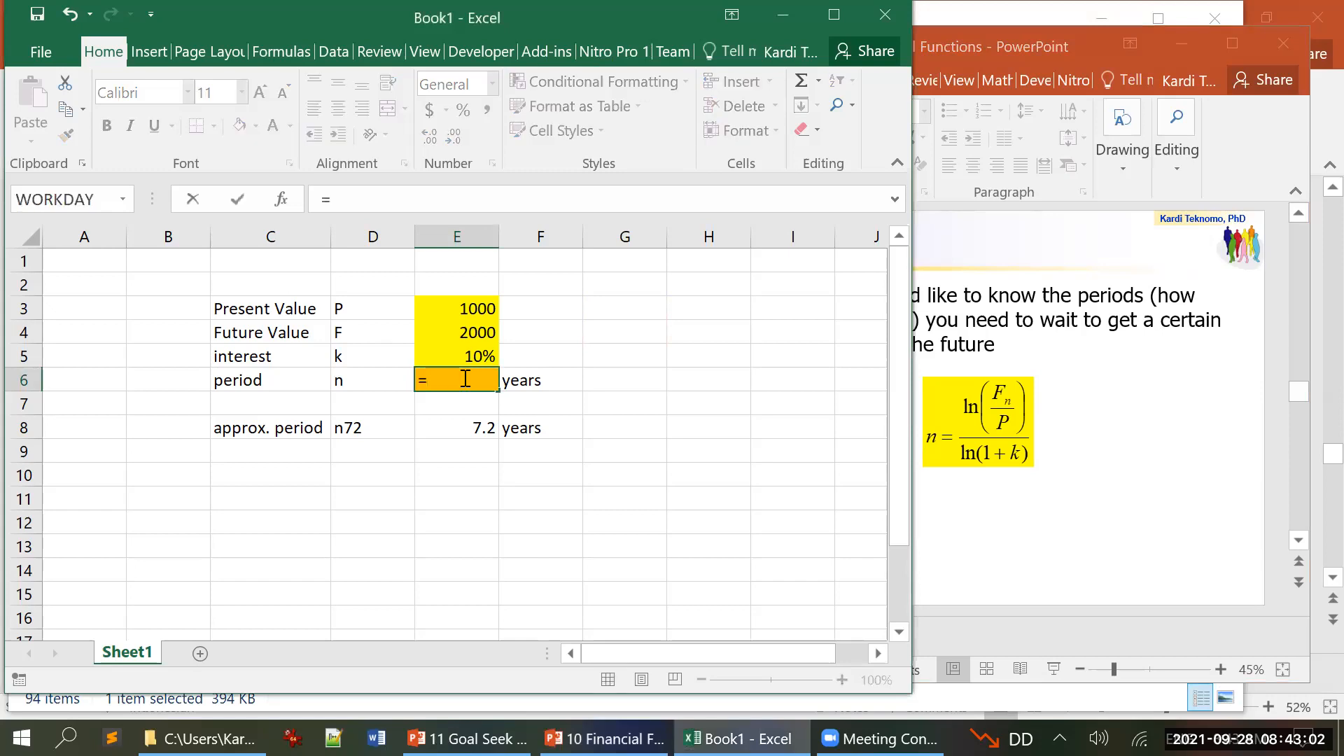
pyautogui.write('ln(')
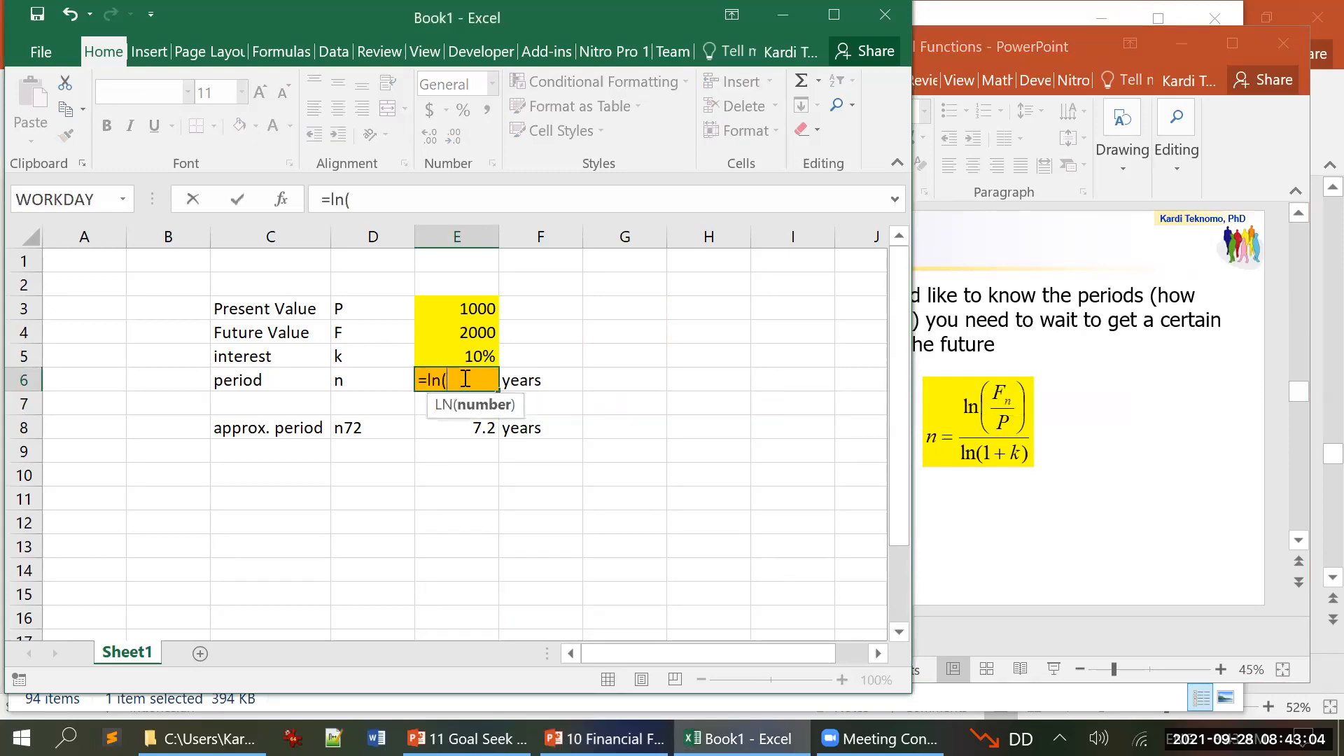
pyautogui.click(472, 324)
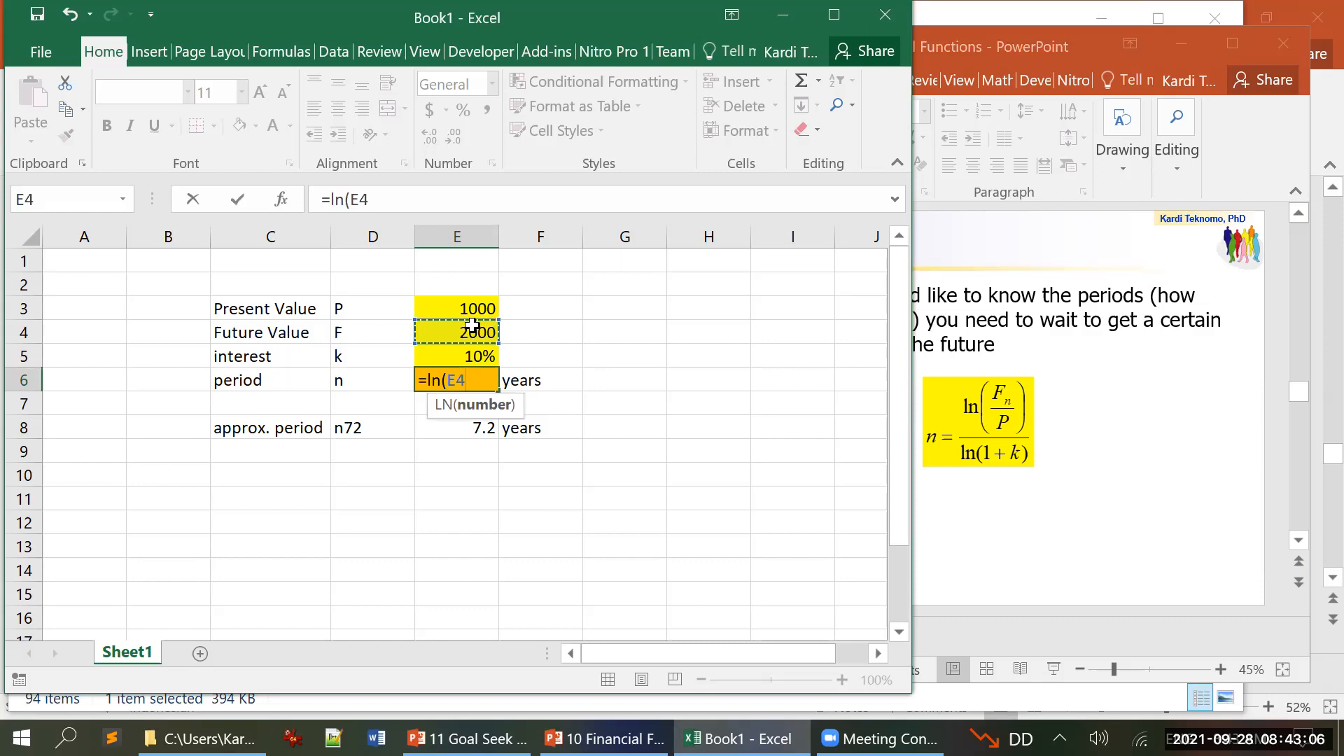
pyautogui.write('/')
pyautogui.click(469, 307)
pyautogui.write(')')
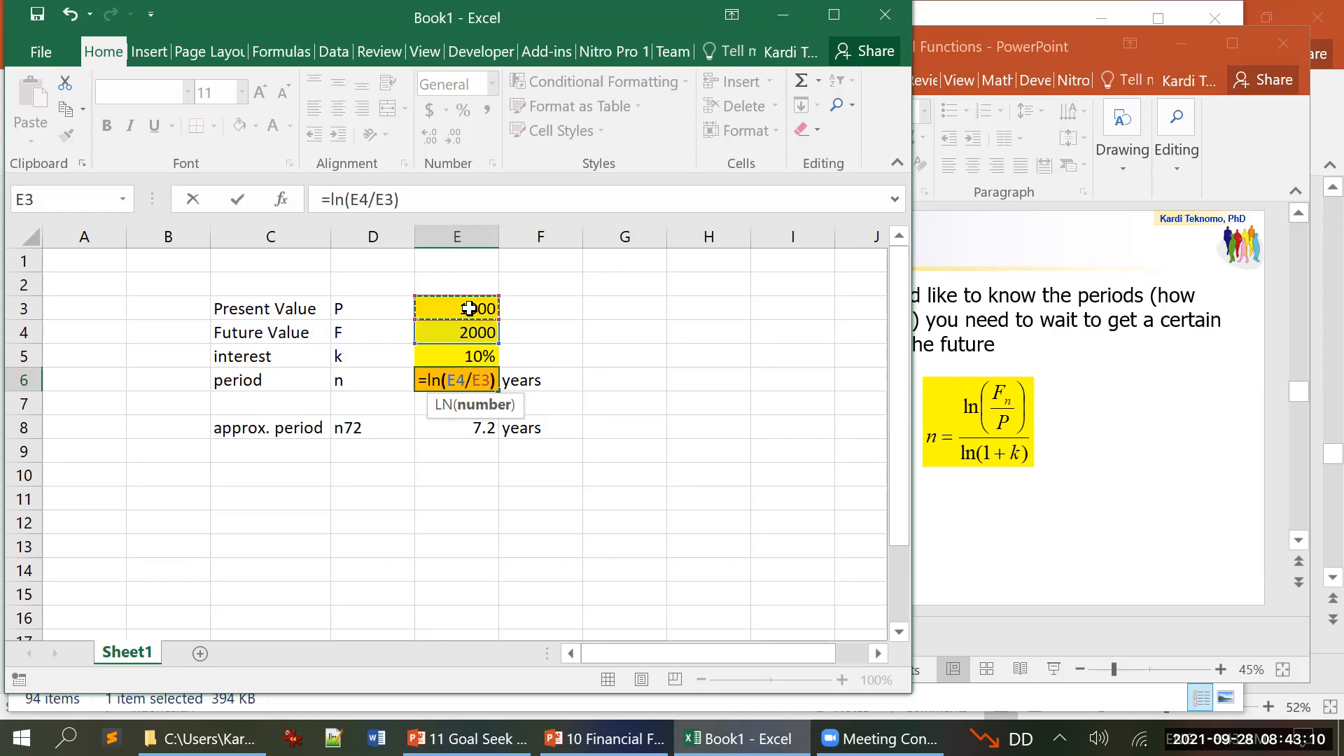
pyautogui.write('/')
pyautogui.write('ln(')
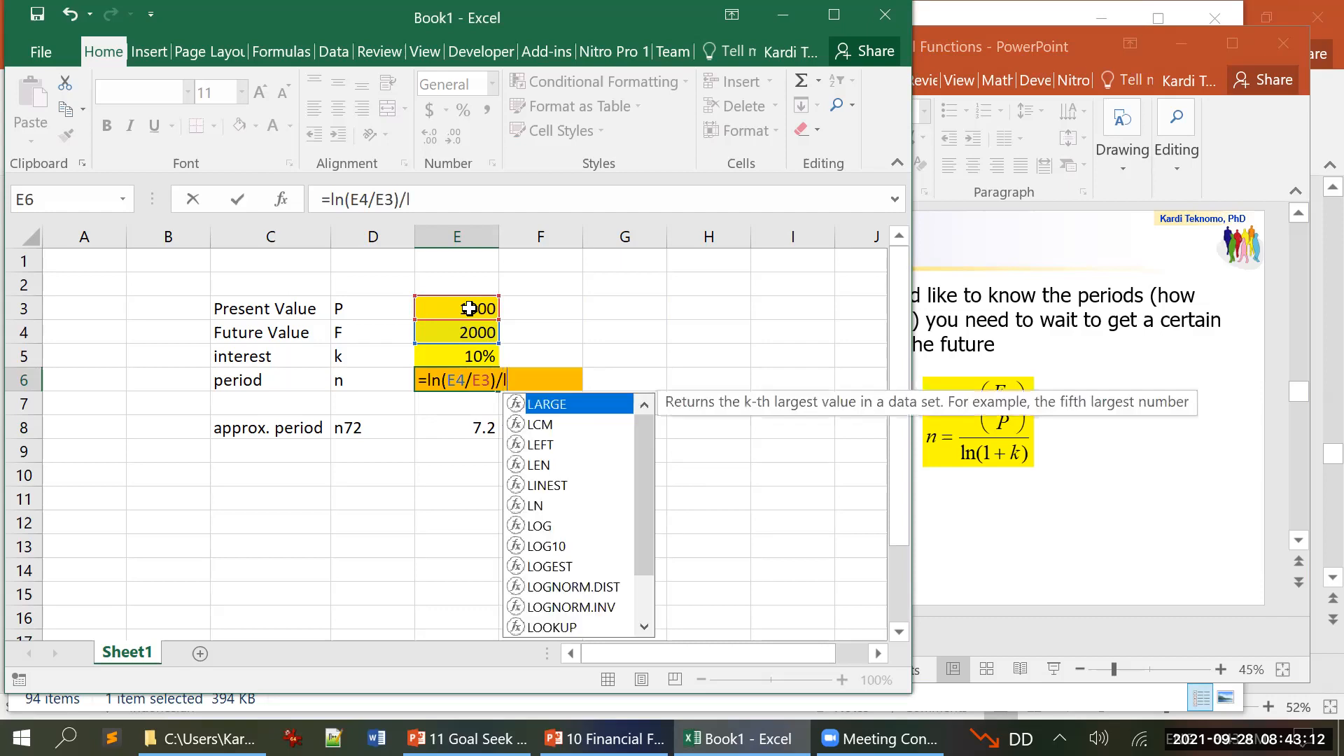
pyautogui.write('1+')
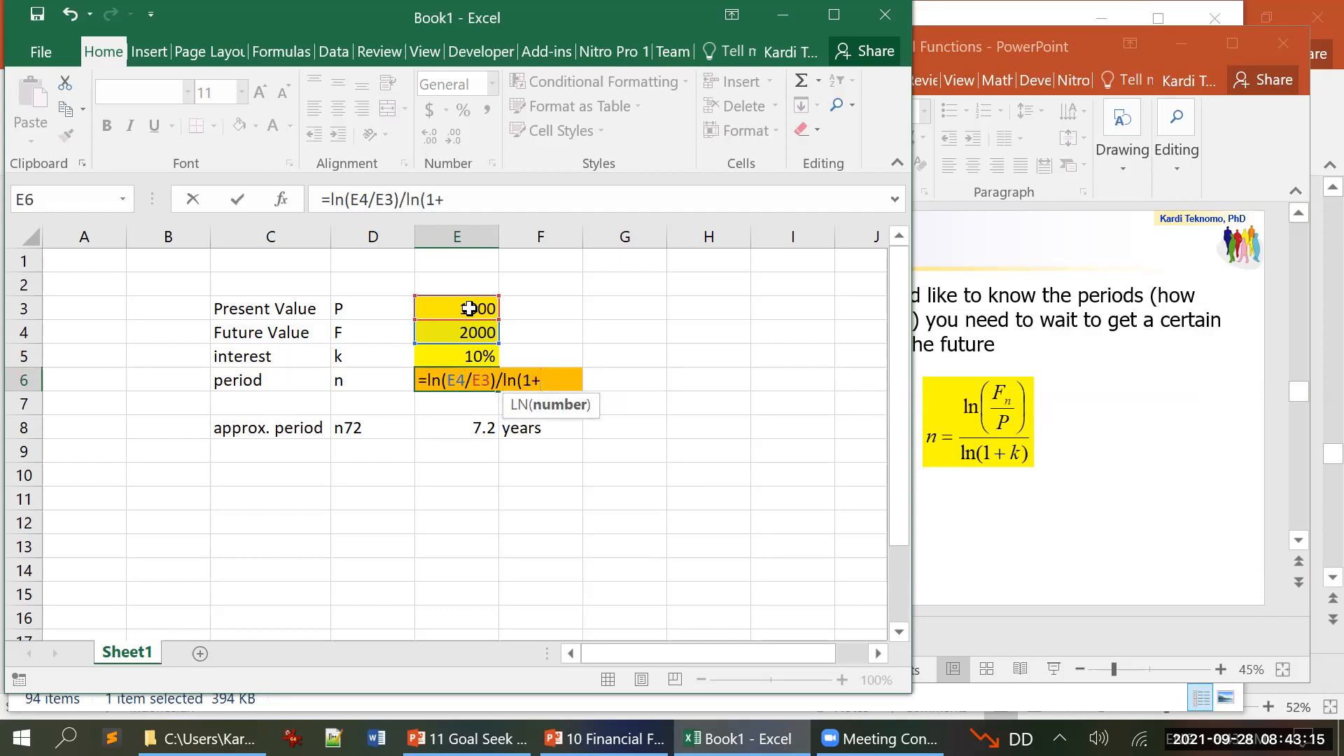
pyautogui.click(457, 355)
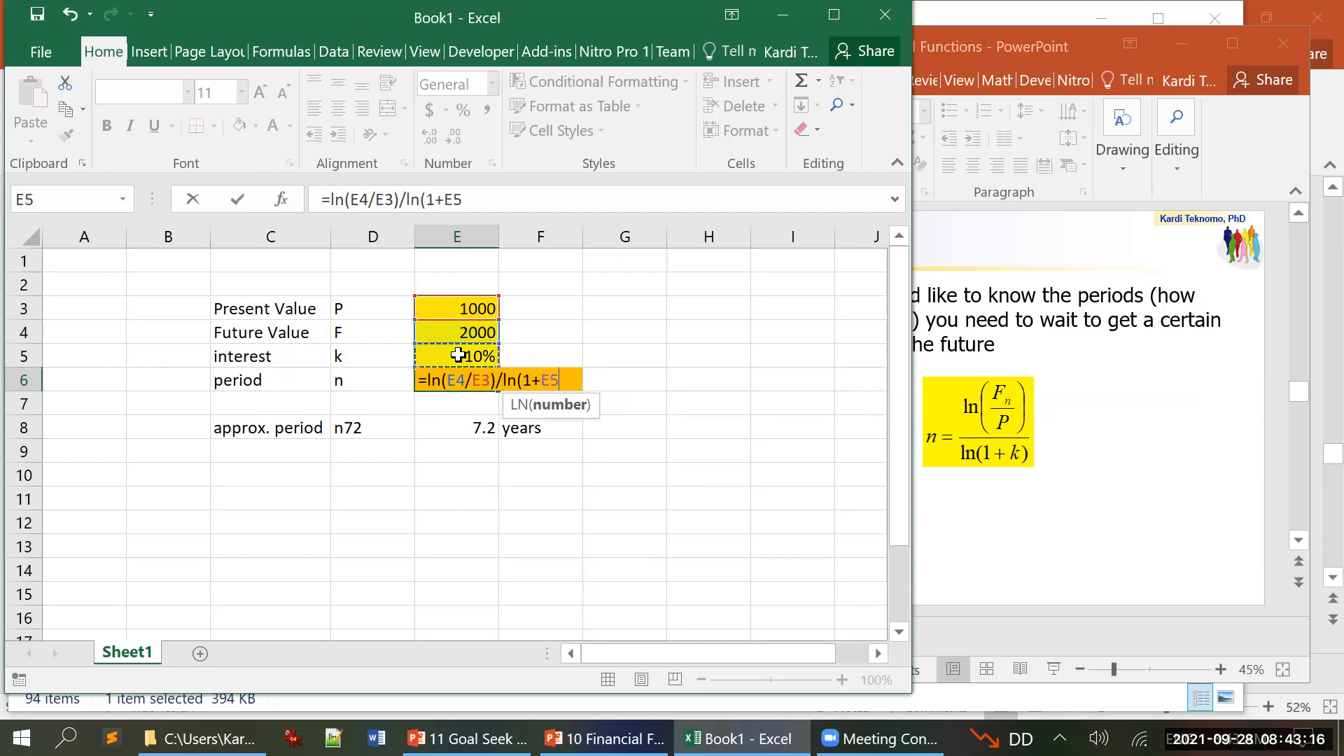
pyautogui.write(')')
pyautogui.press('Return')
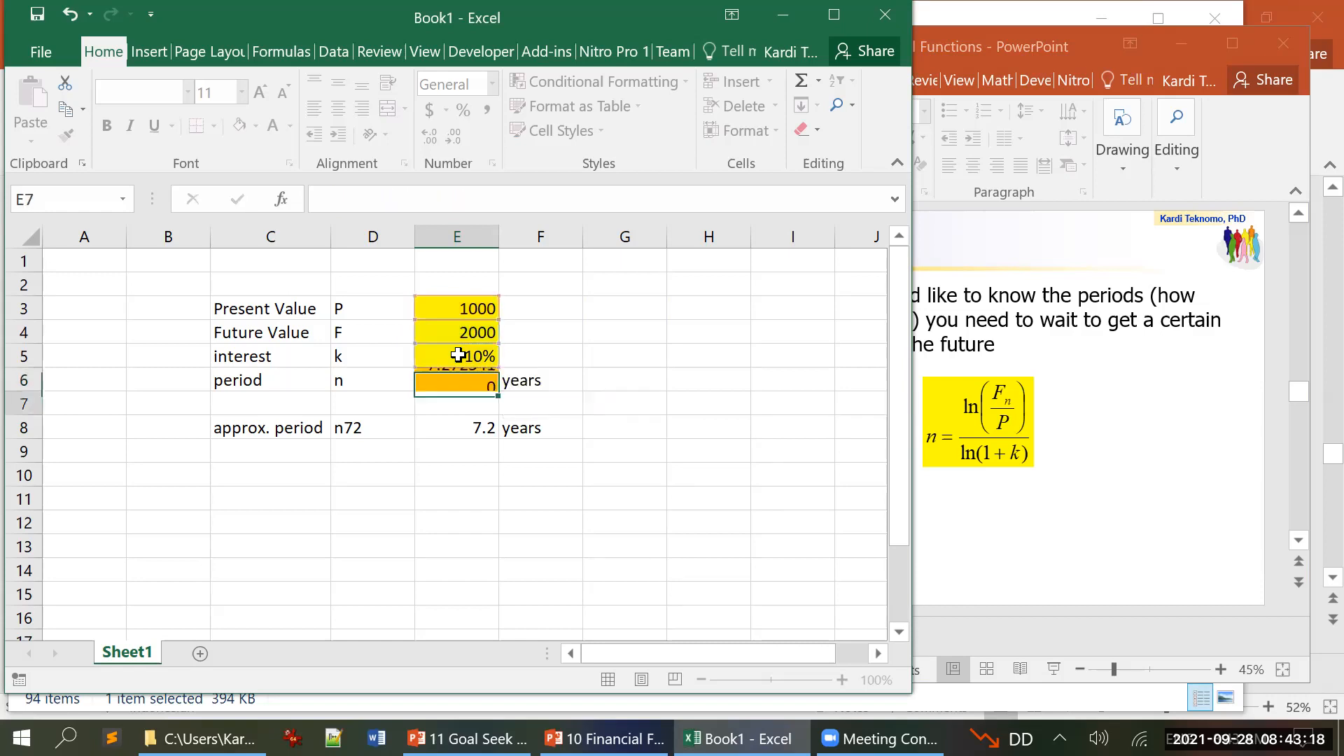
pyautogui.press('Up')
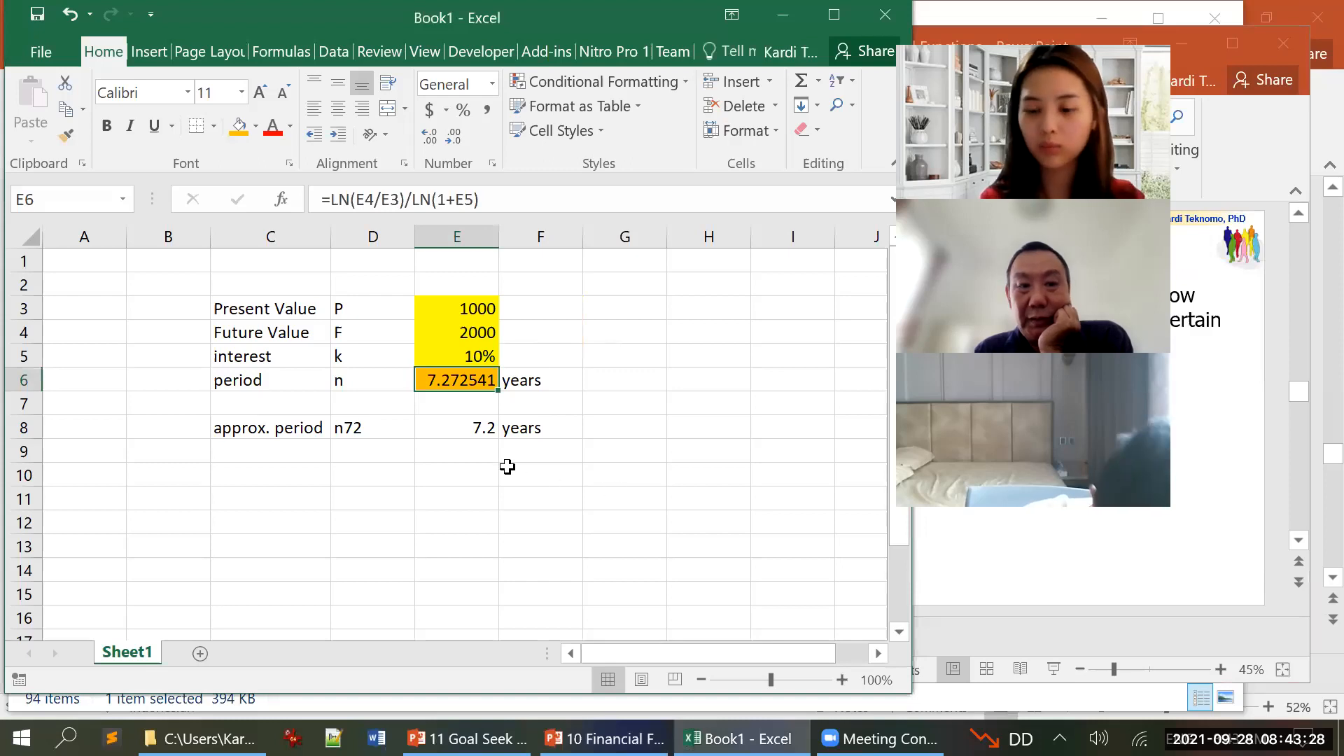
# Step: Compare the approximate period formula in E8 with the exact period formula in E6
pyautogui.click(463, 434)
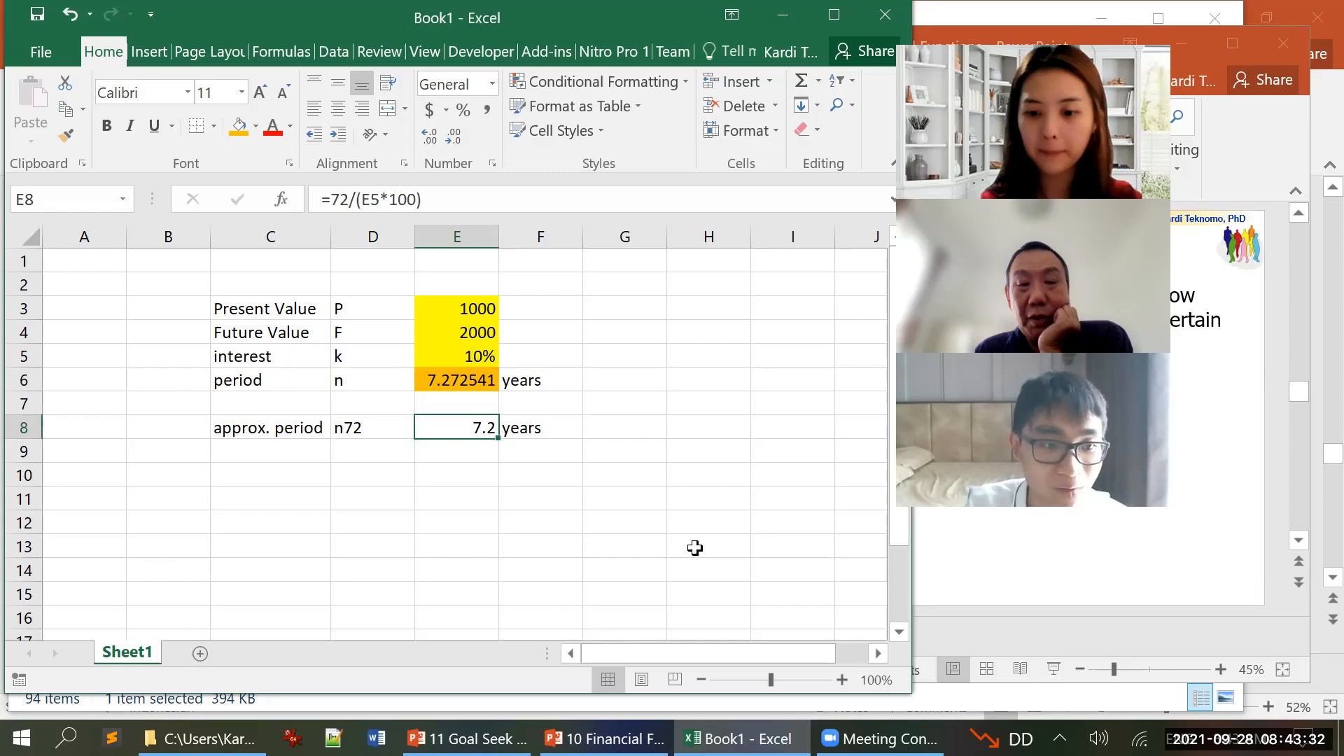
pyautogui.click(445, 385)
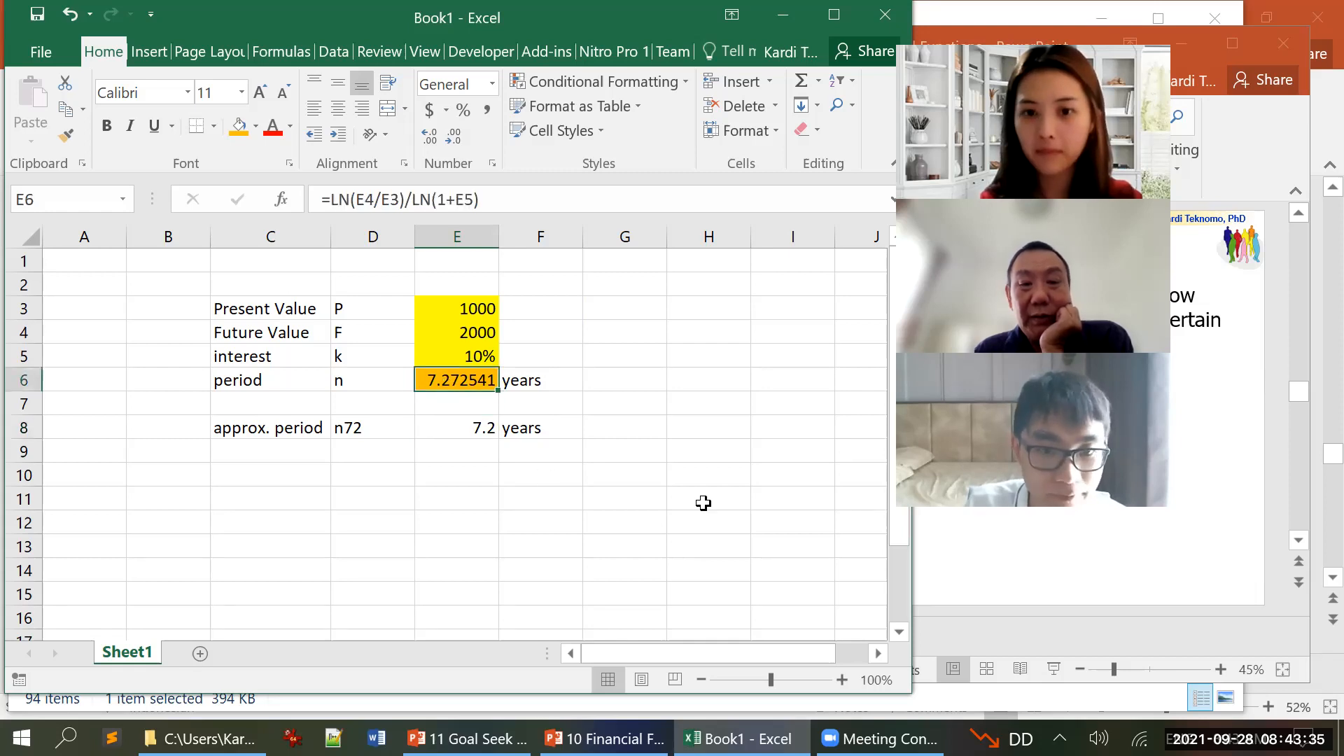
pyautogui.click(513, 500)
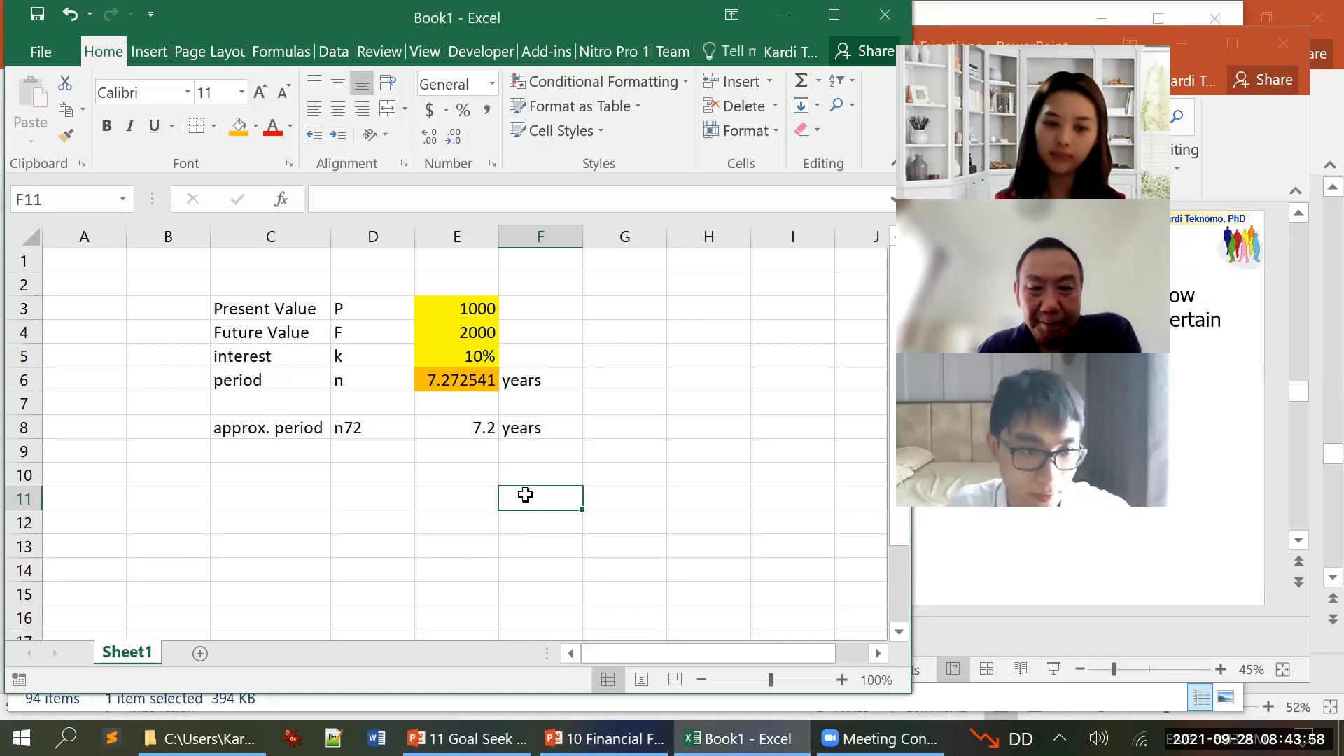
# Step: Switch to the 10 Financial Functions presentation in PowerPoint and advance to slide 41, the Rule 72 practice
pyautogui.click(604, 738)
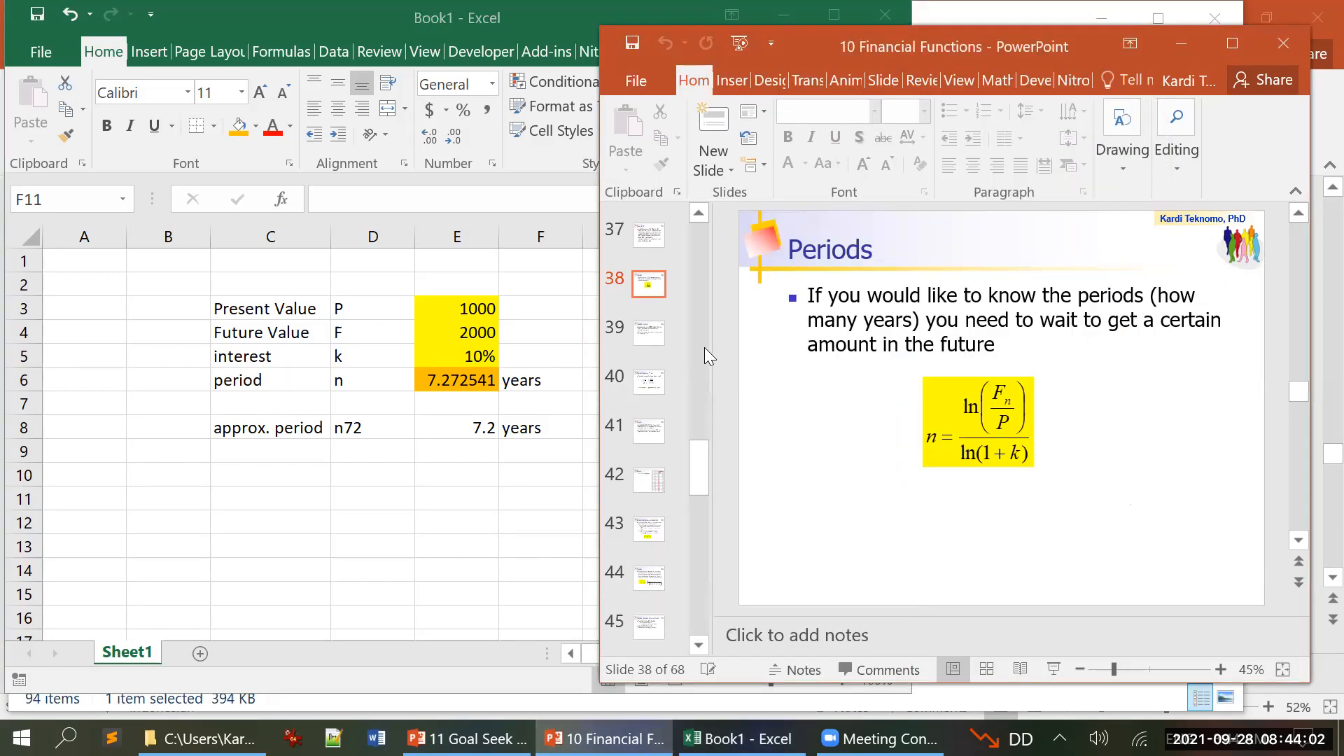
pyautogui.scroll(-2, 843, 390)
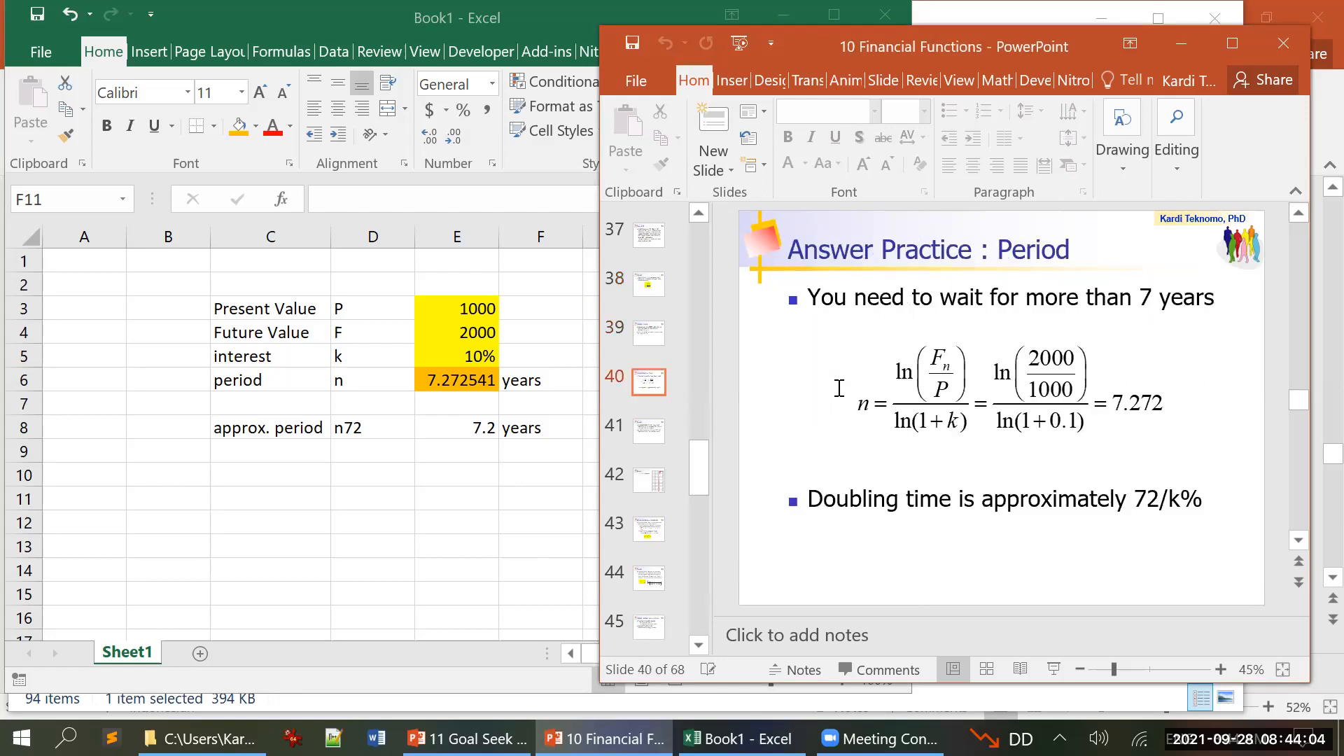
pyautogui.scroll(-1, 840, 388)
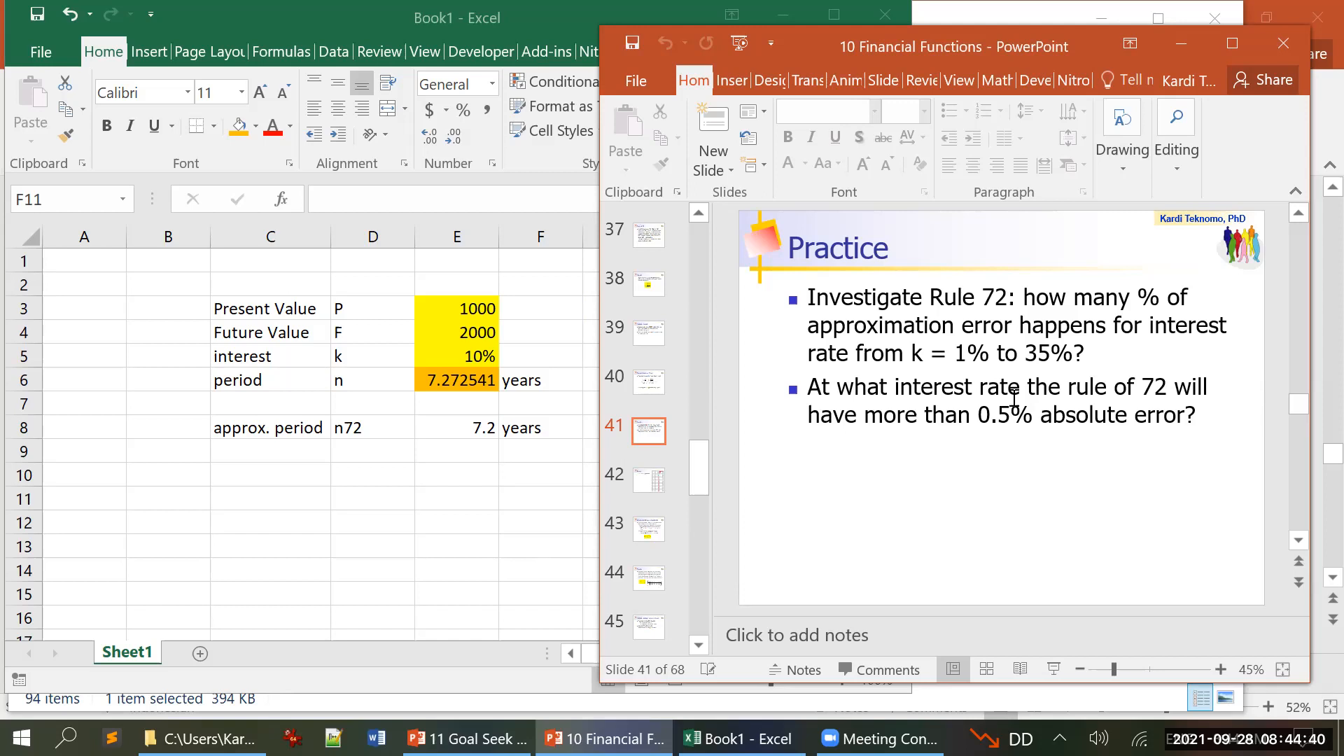
# Step: Add a new worksheet to the Excel workbook, and show the Answer slide 42 in the PowerPoint presentation
pyautogui.click(501, 498)
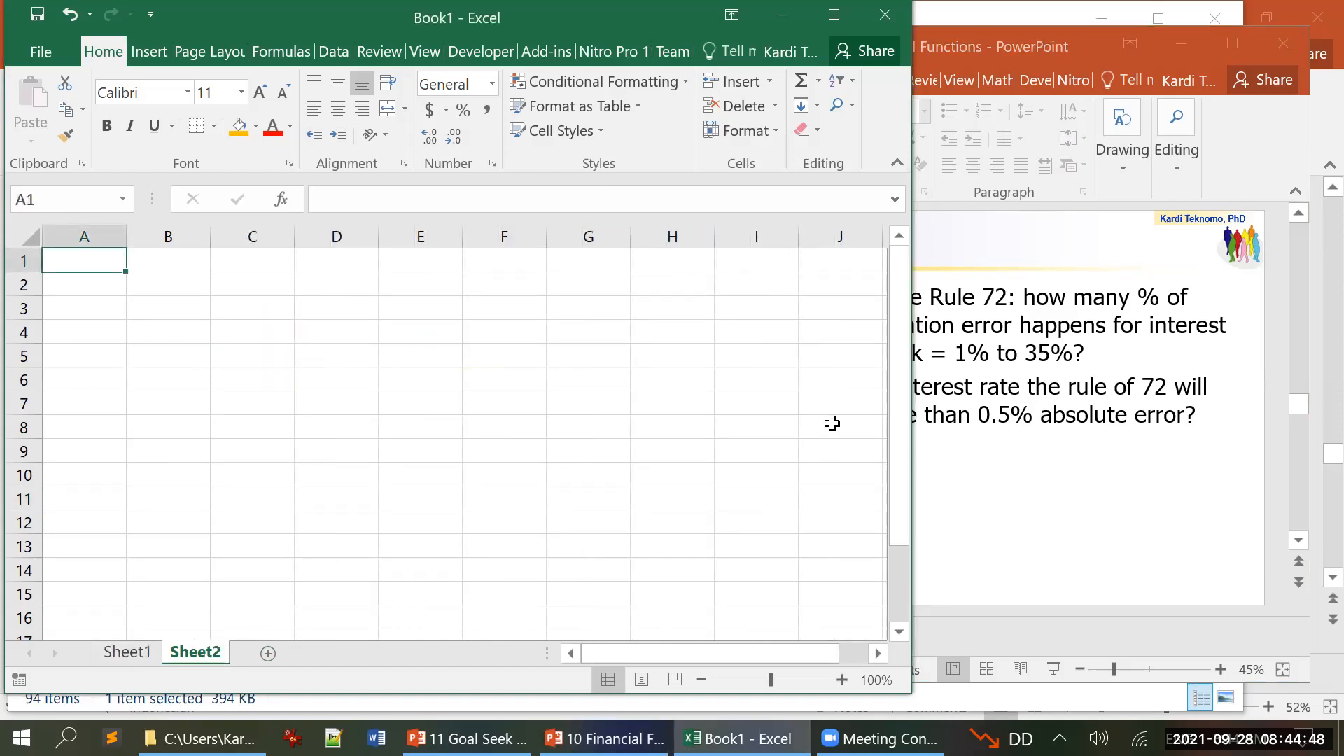
pyautogui.click(1061, 510)
pyautogui.scroll(-1, 1062, 510)
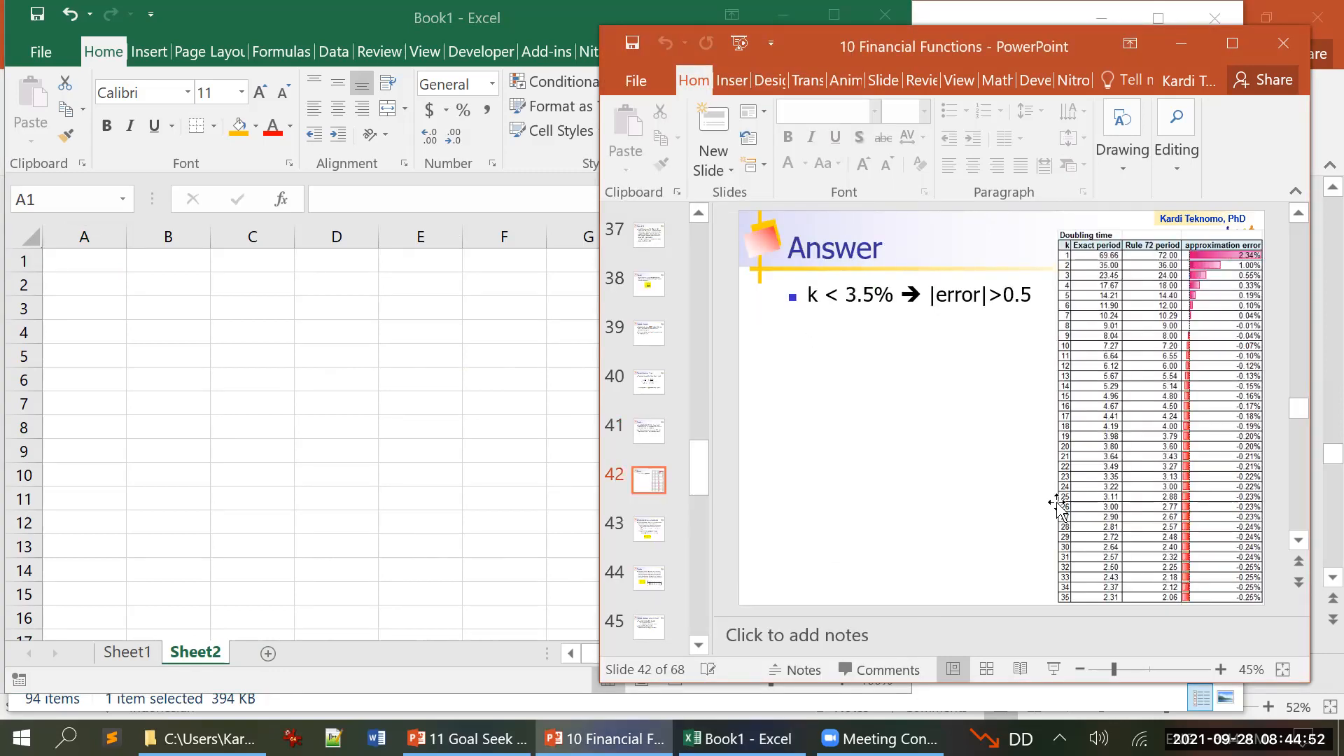
# Step: Return to the new Excel sheet and enter the headers k, Exact period and rule72 period in A1:C1
pyautogui.click(151, 299)
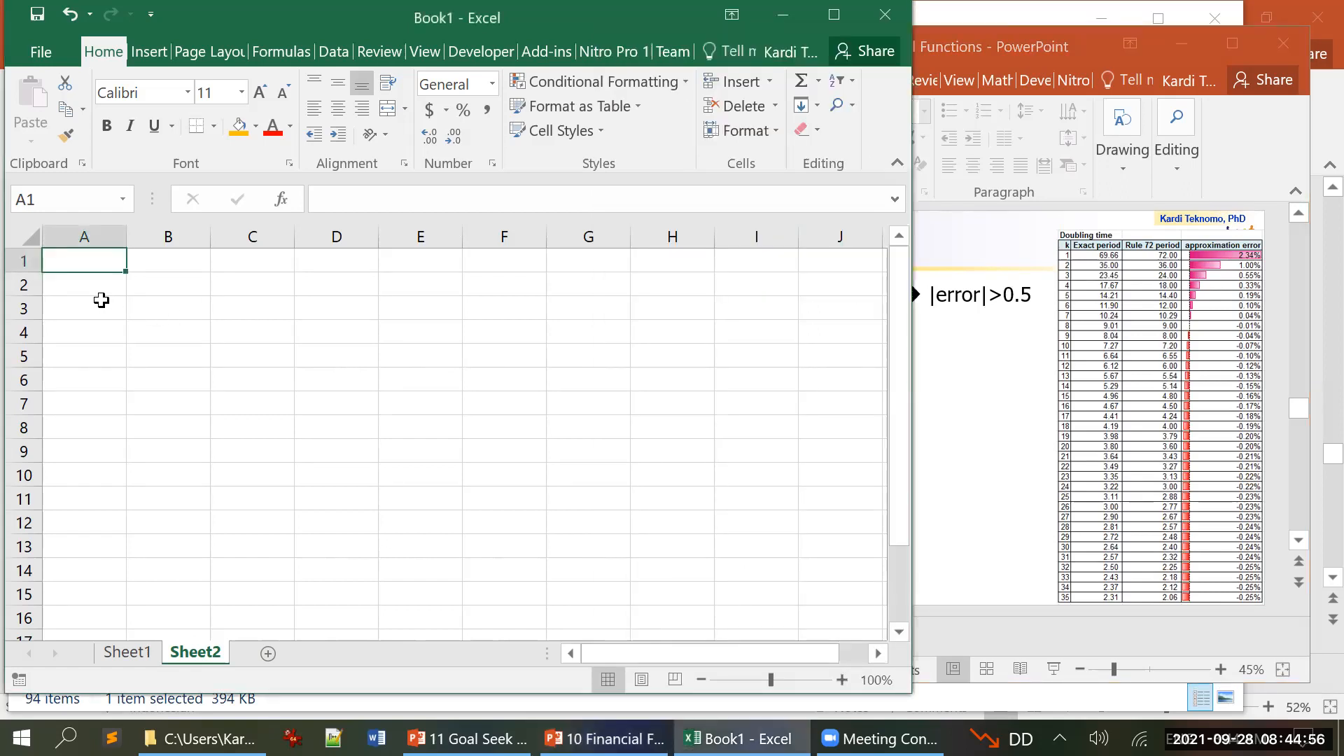
pyautogui.write('k')
pyautogui.press('Tab')
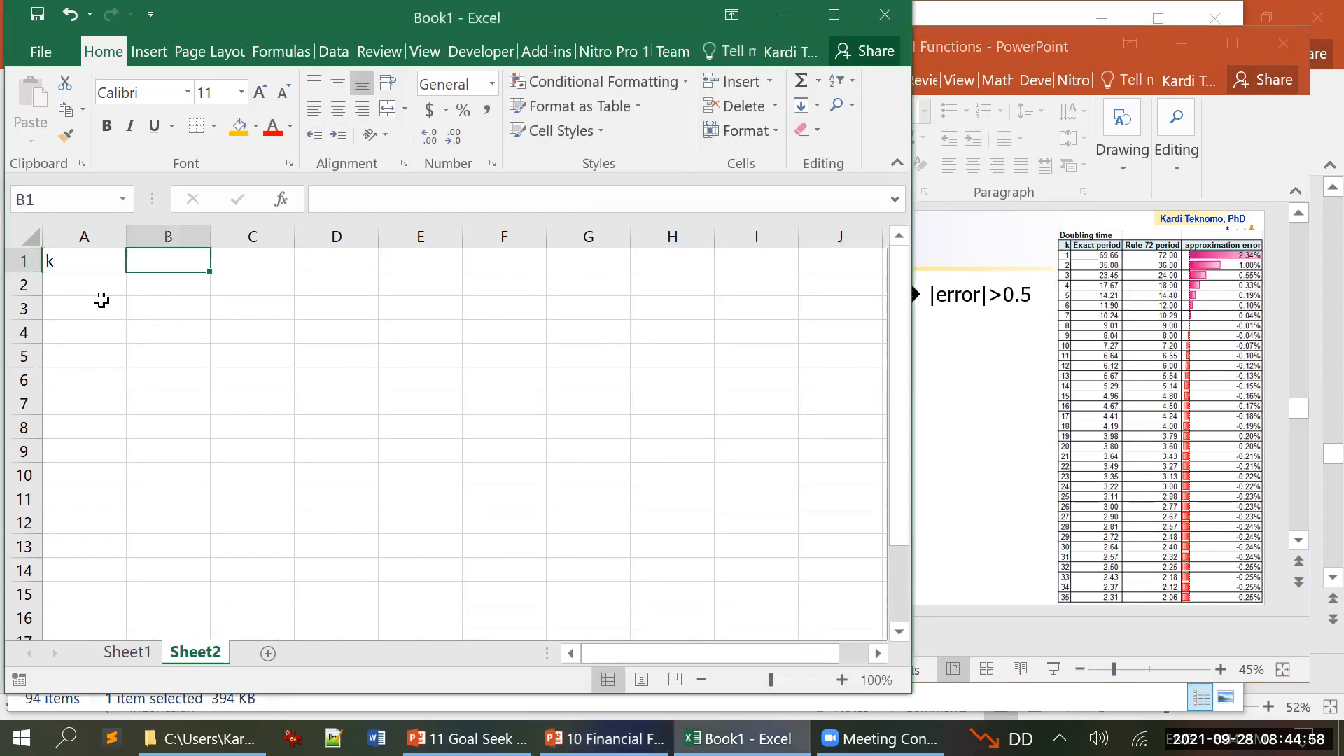
pyautogui.write('Exa')
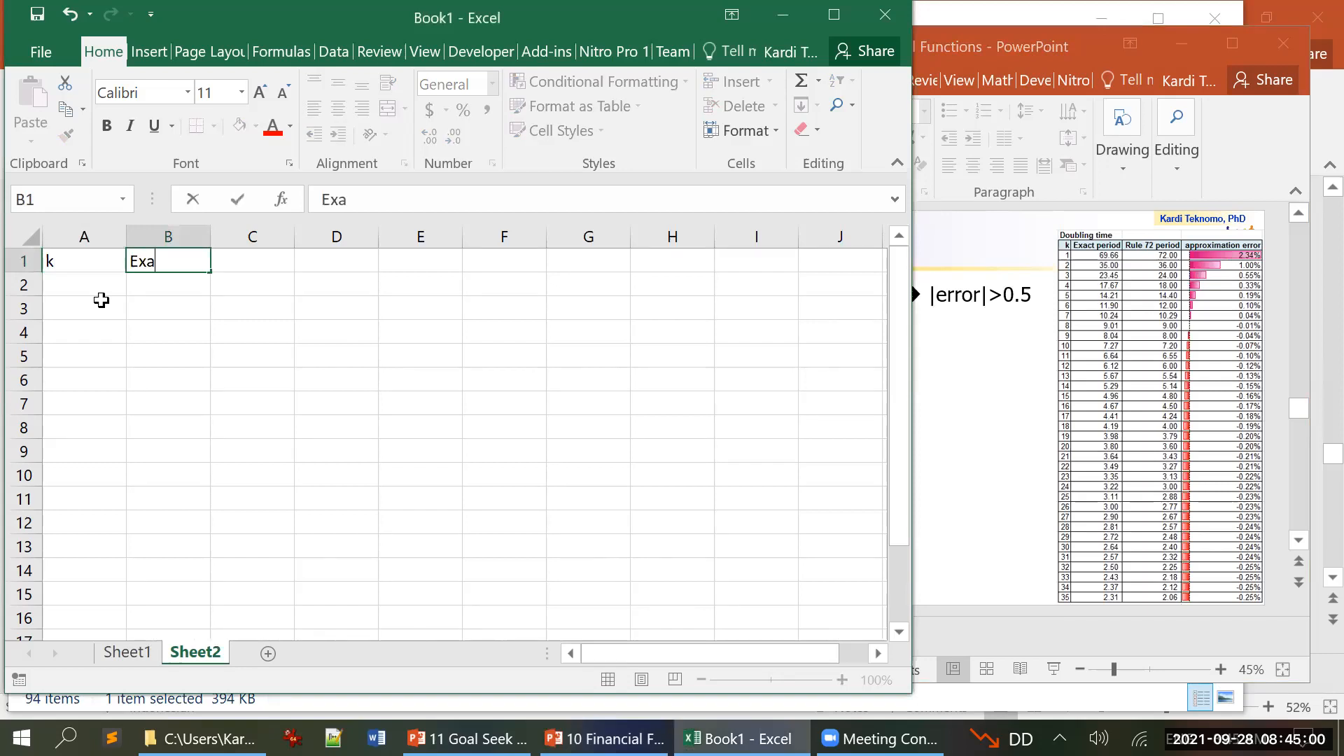
pyautogui.write('ct p')
pyautogui.press('BackSpace')
pyautogui.write('eriod')
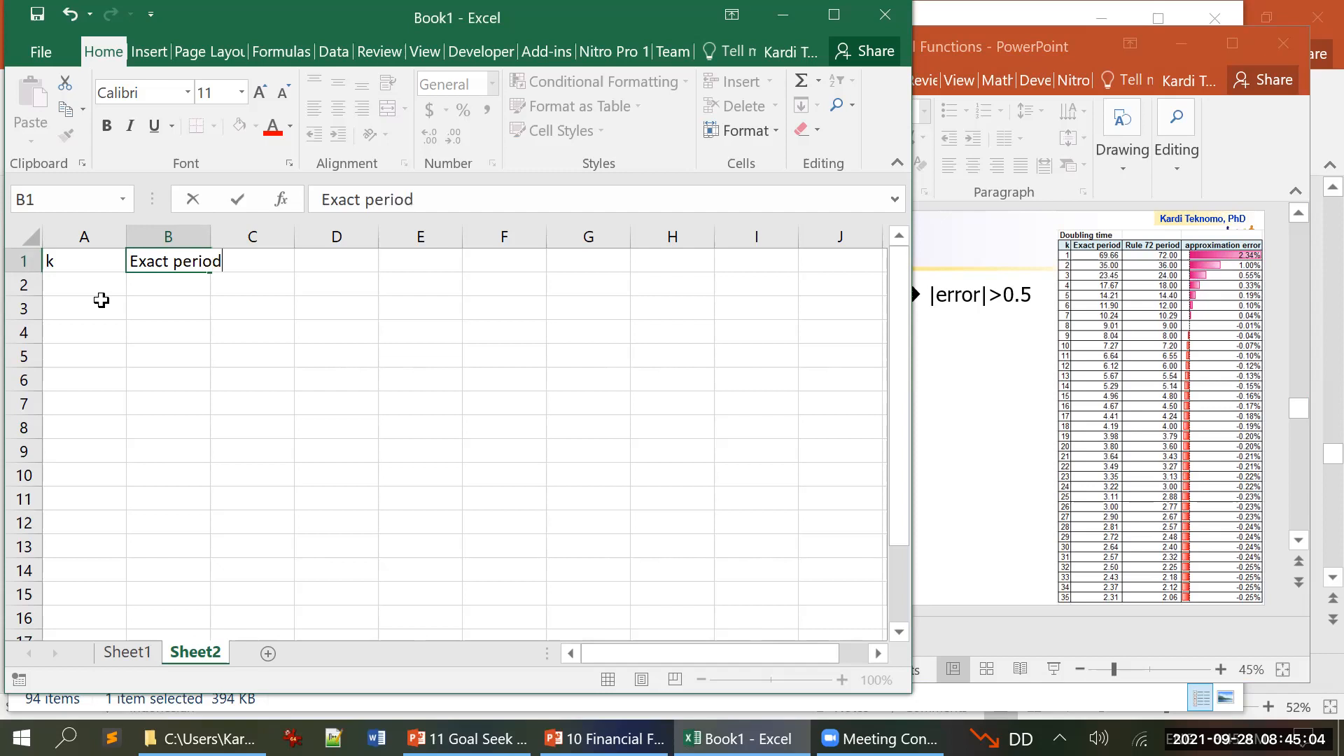
pyautogui.press('Tab')
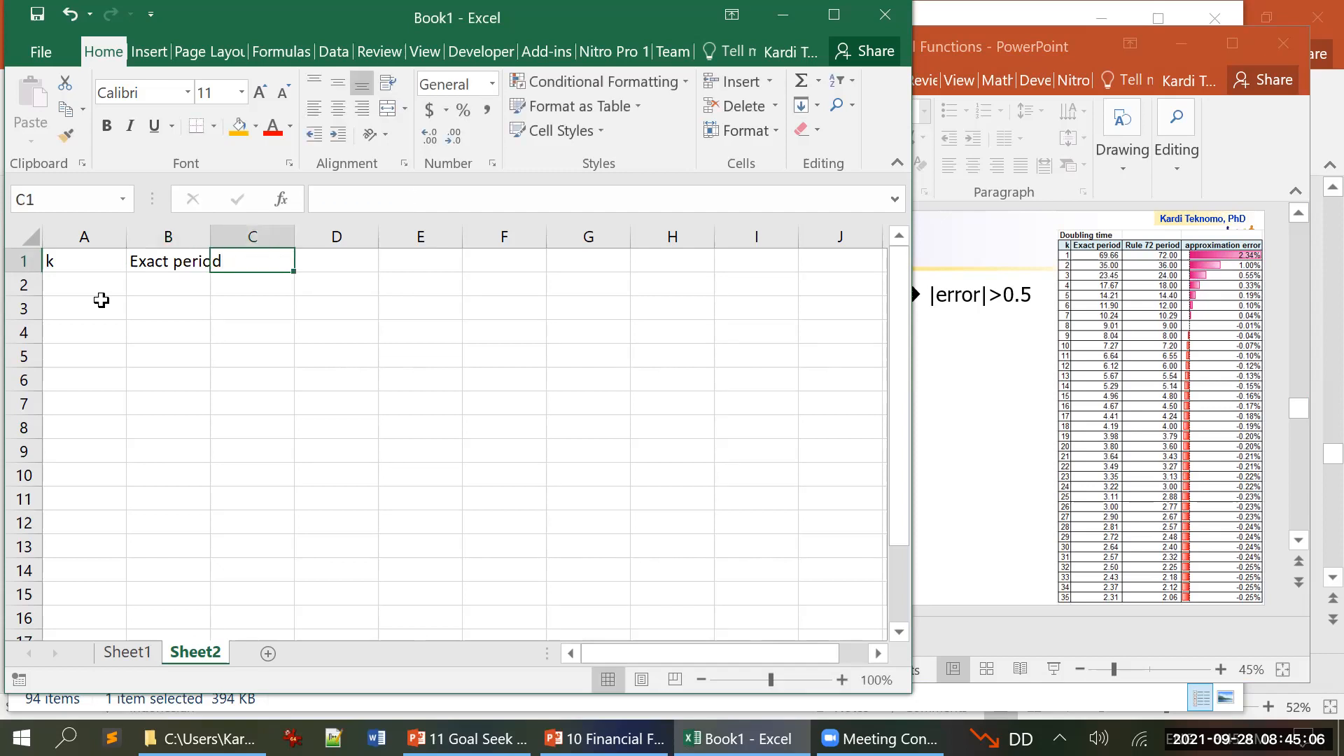
pyautogui.write('rule72 period')
pyautogui.press('Return')
pyautogui.press('Up')
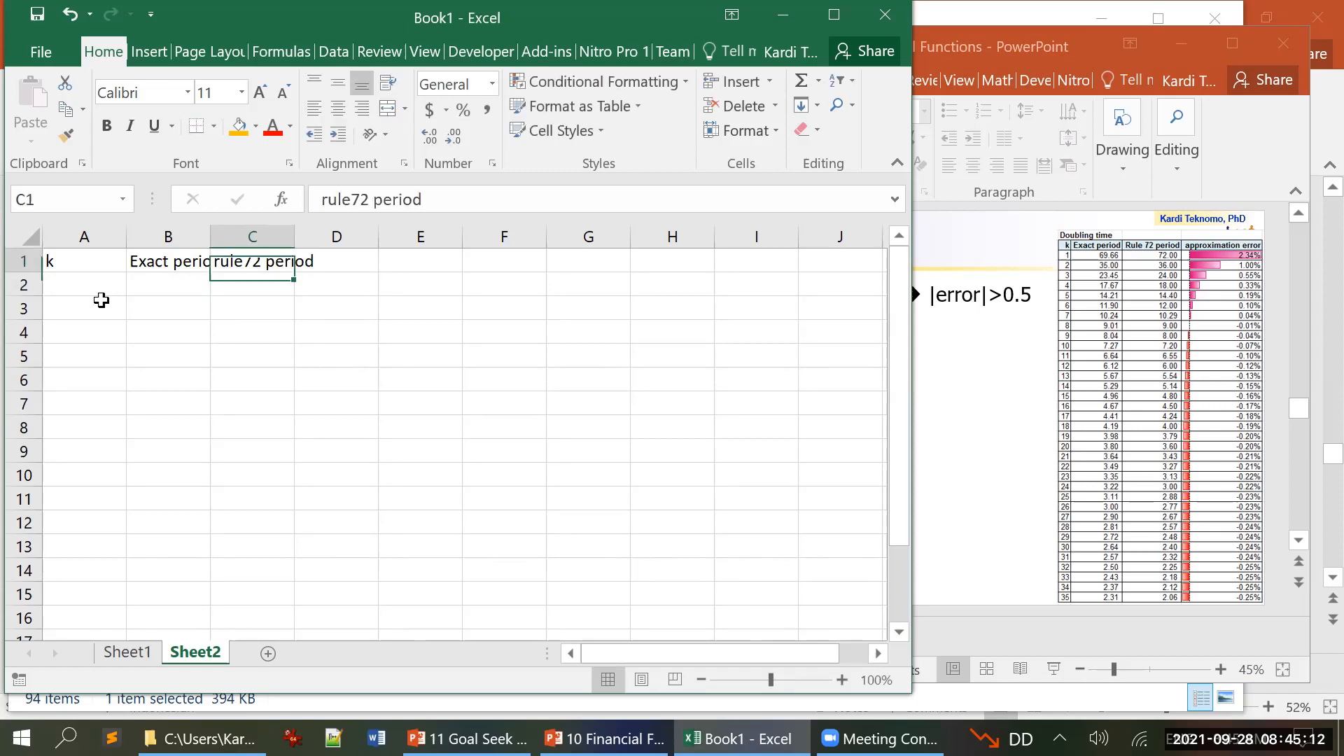
pyautogui.press('Left')
pyautogui.hotkey('shift', 'Right')
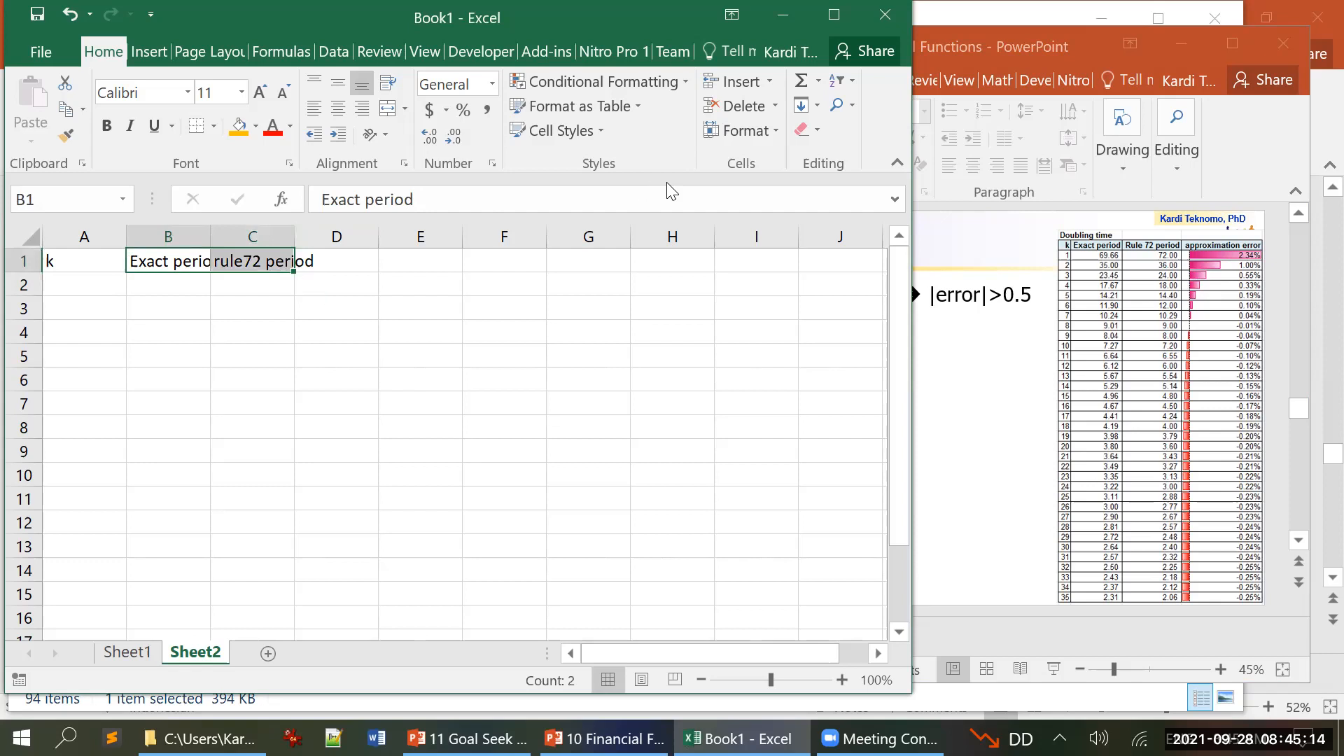
pyautogui.hotkey('ctrl', '1')
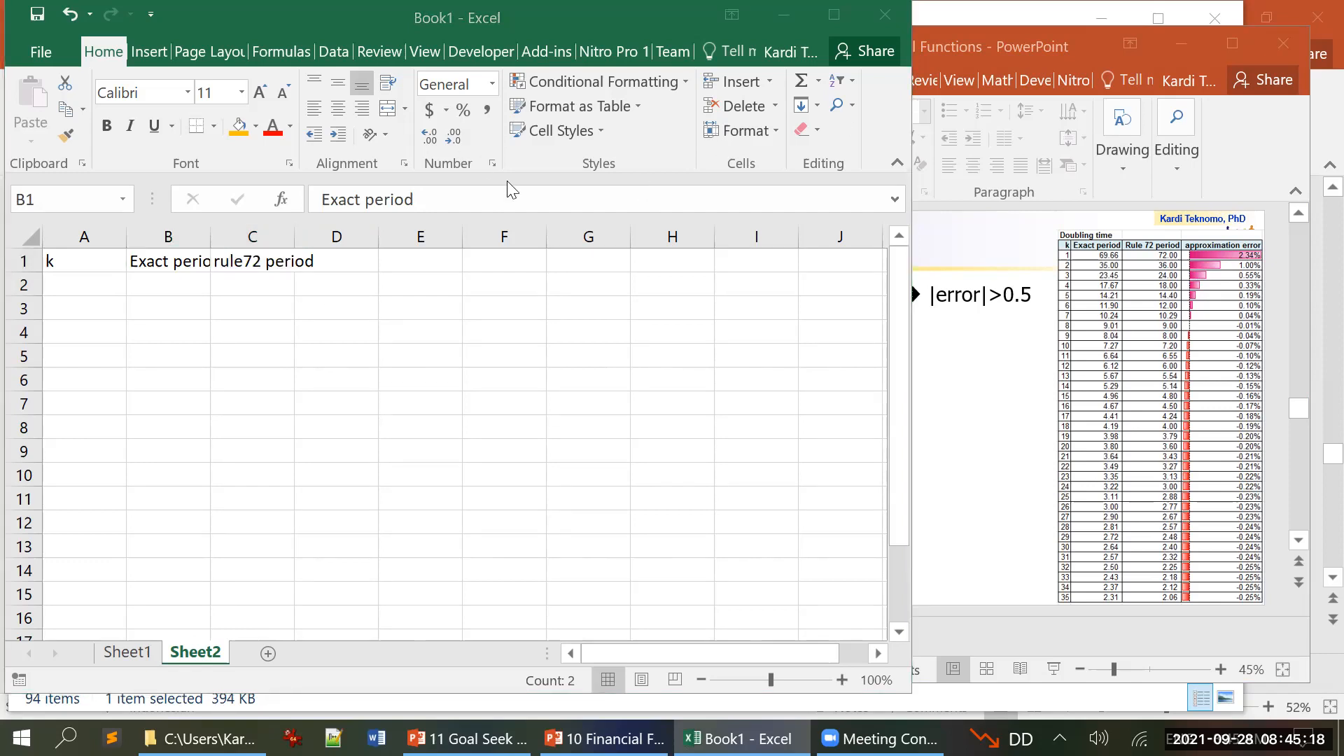
pyautogui.click(328, 260)
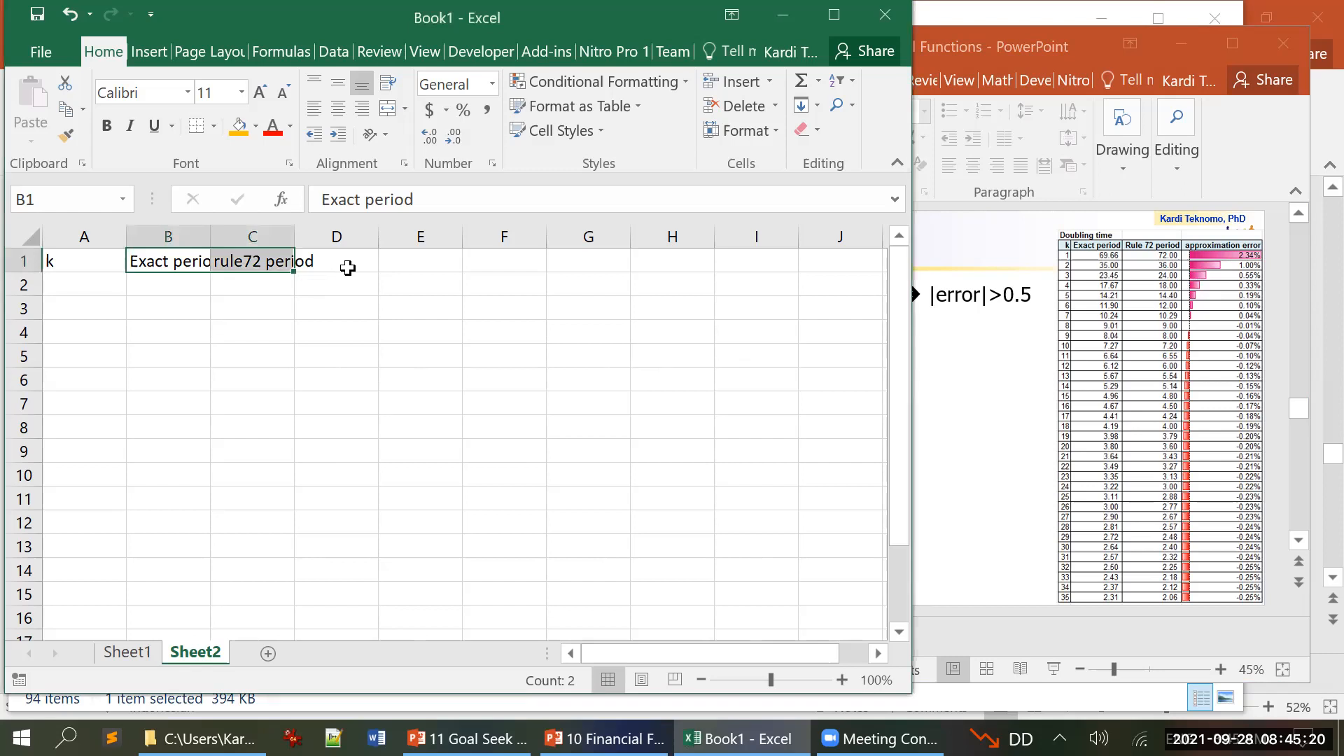
# Step: Enter the header "error" in cell D1
pyautogui.click(347, 268)
pyautogui.write('eroo')
pyautogui.press('BackSpace')
pyautogui.press('BackSpace')
pyautogui.press('BackSpace')
pyautogui.write('ror')
pyautogui.press('Return')
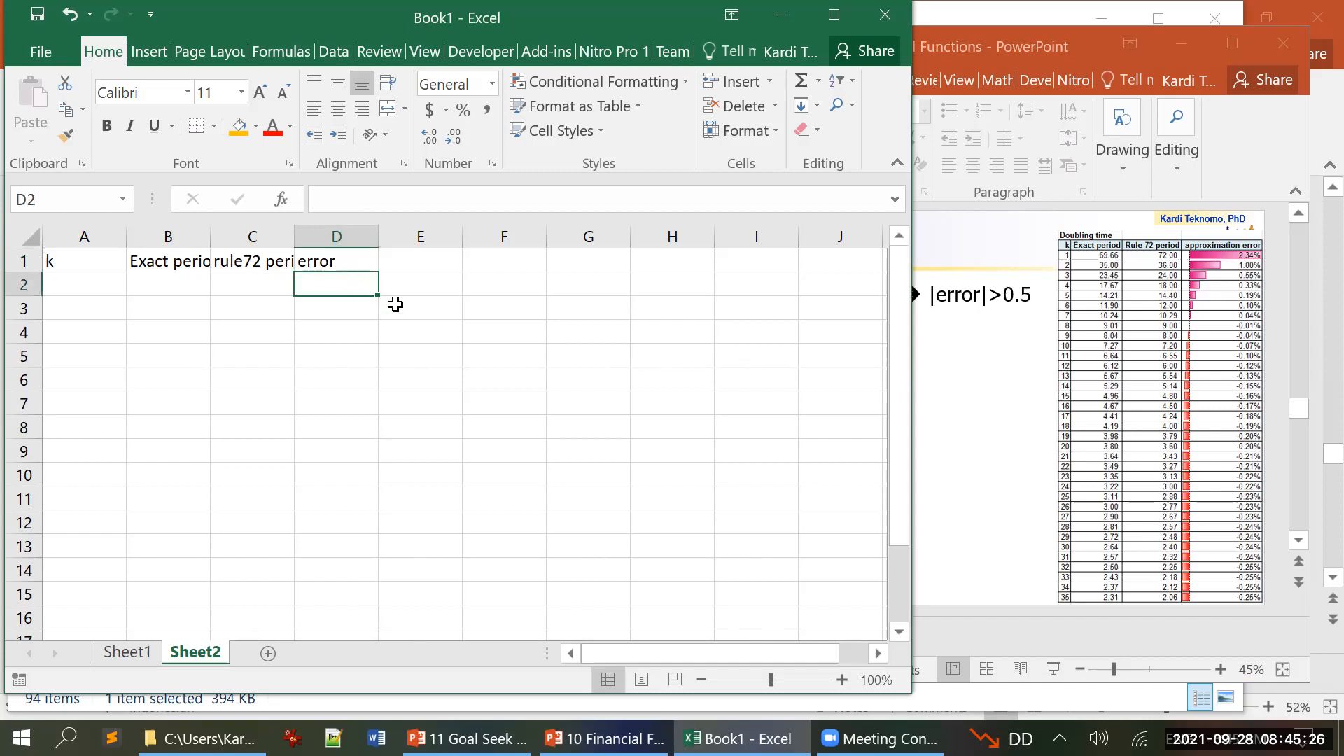
# Step: Reposition the Excel window and maximize it to fill the screen
pyautogui.moveTo(435, 19); pyautogui.dragTo(420, 93)
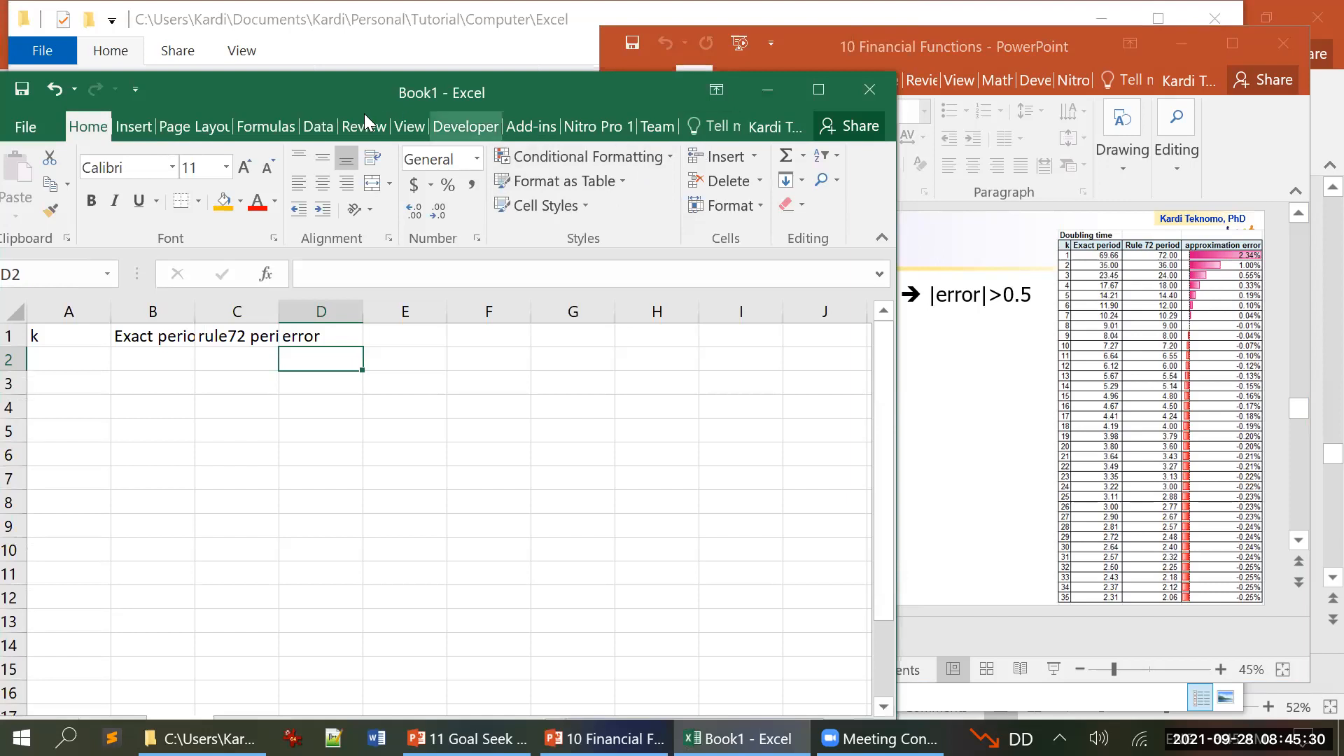
pyautogui.moveTo(357, 113); pyautogui.dragTo(432, 187)
pyautogui.click(893, 163)
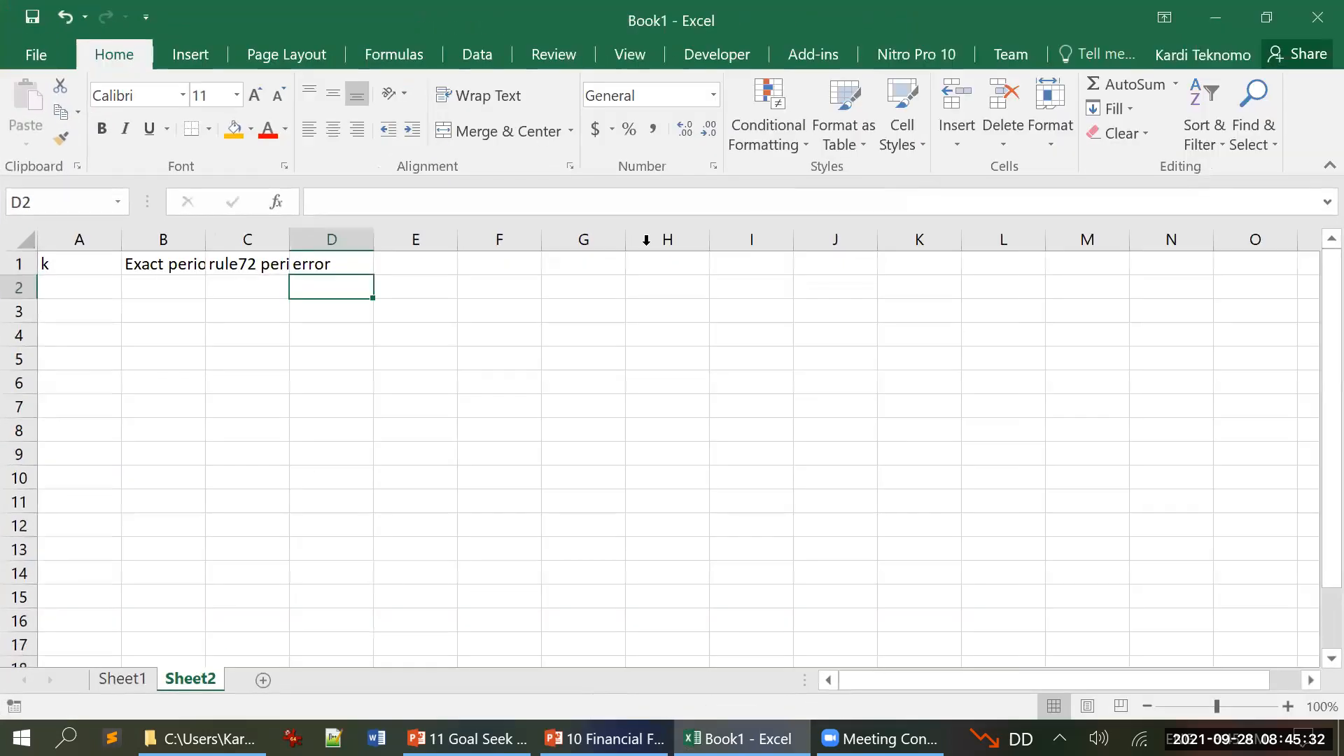
# Step: AutoFit the widths of columns A to D to the header texts in row 1
pyautogui.moveTo(65, 261); pyautogui.dragTo(322, 277)
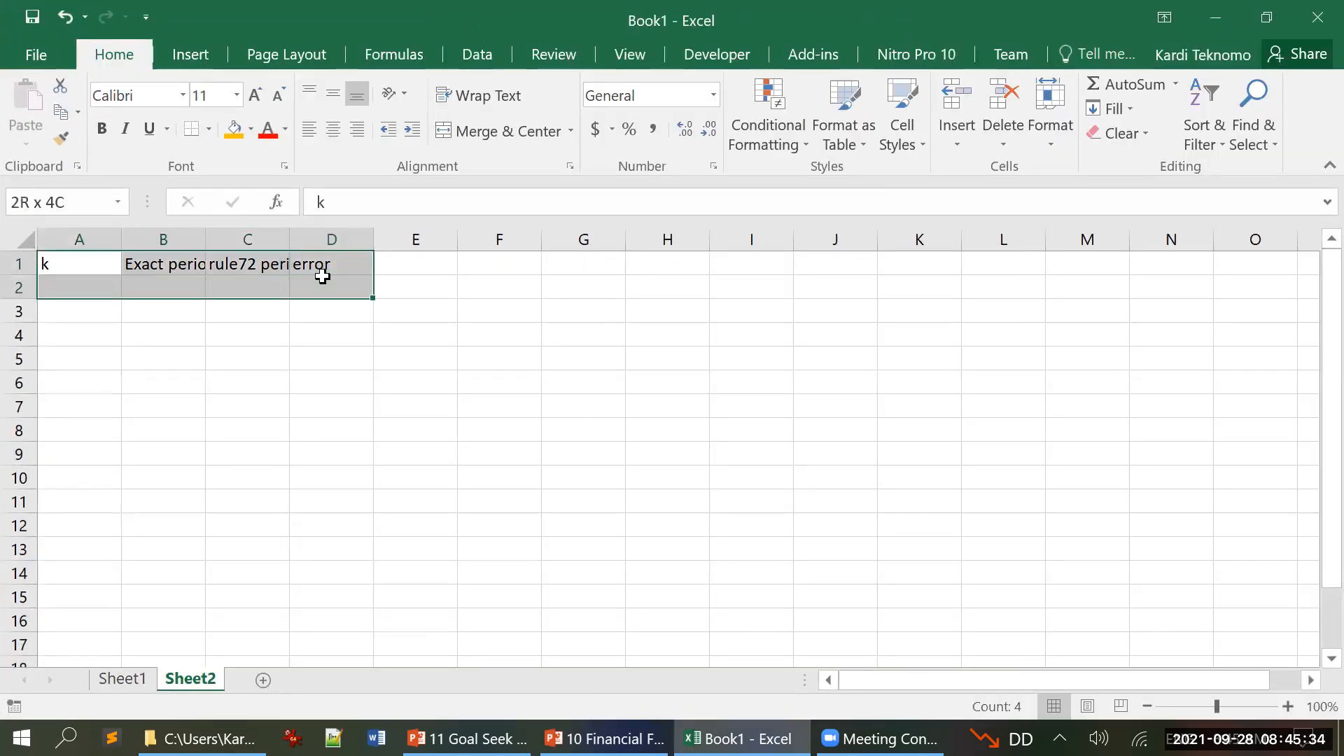
pyautogui.click(322, 280)
pyautogui.moveTo(103, 259); pyautogui.dragTo(321, 262)
pyautogui.click(1057, 145)
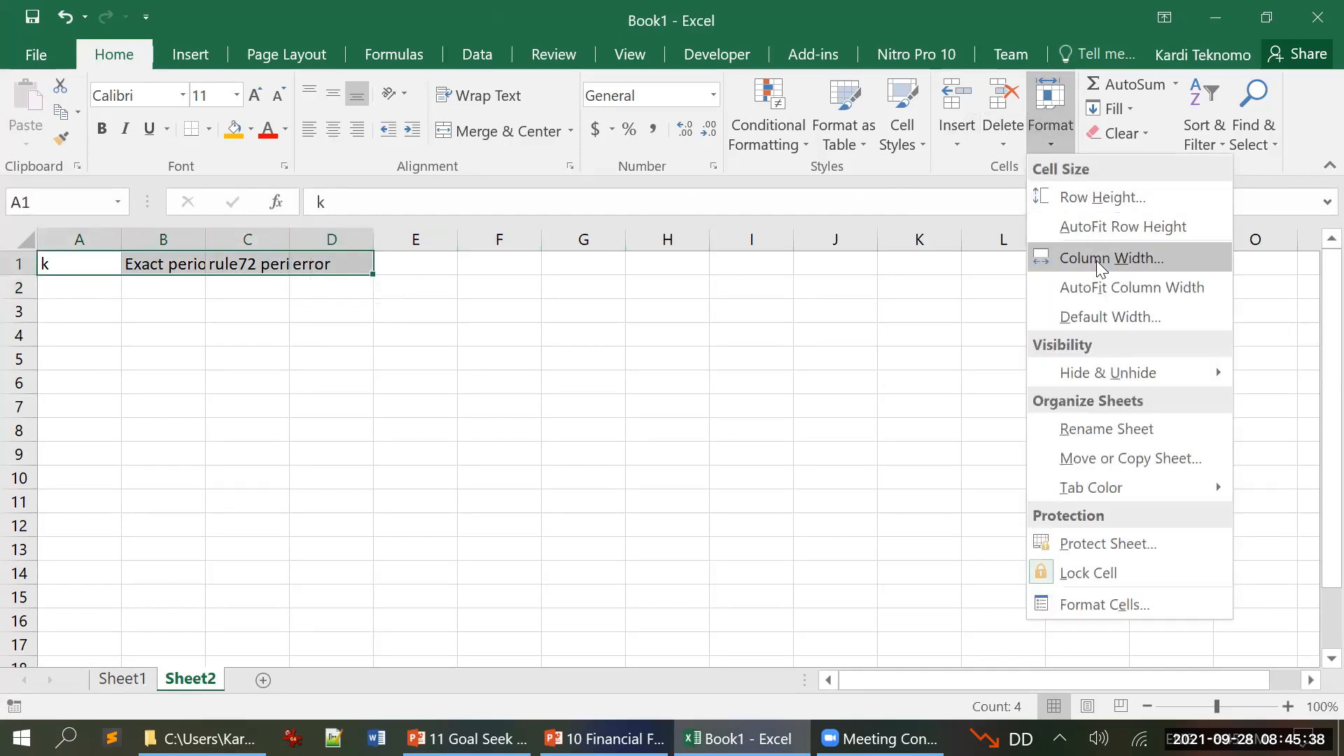
pyautogui.click(1102, 285)
pyautogui.click(417, 312)
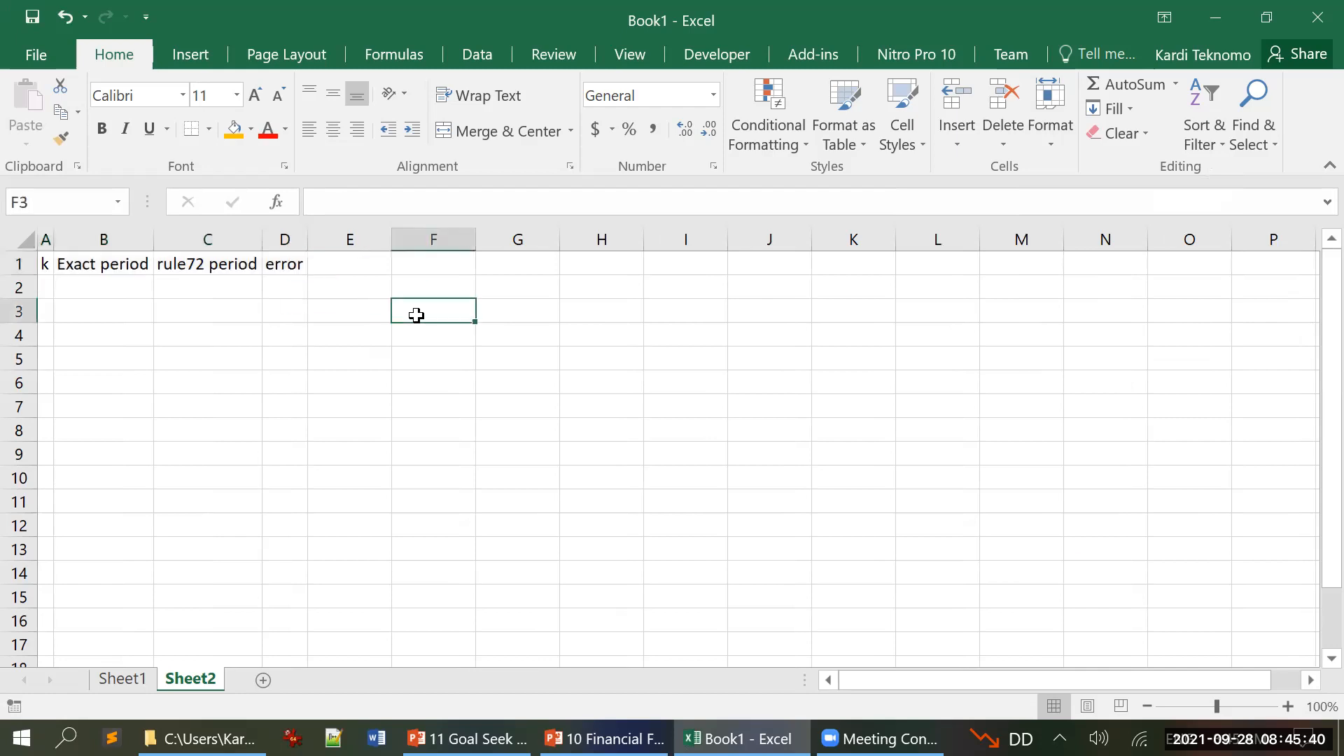
# Step: Enter 0.01 as the first interest rate in cell A2 under the k header
pyautogui.click(44, 286)
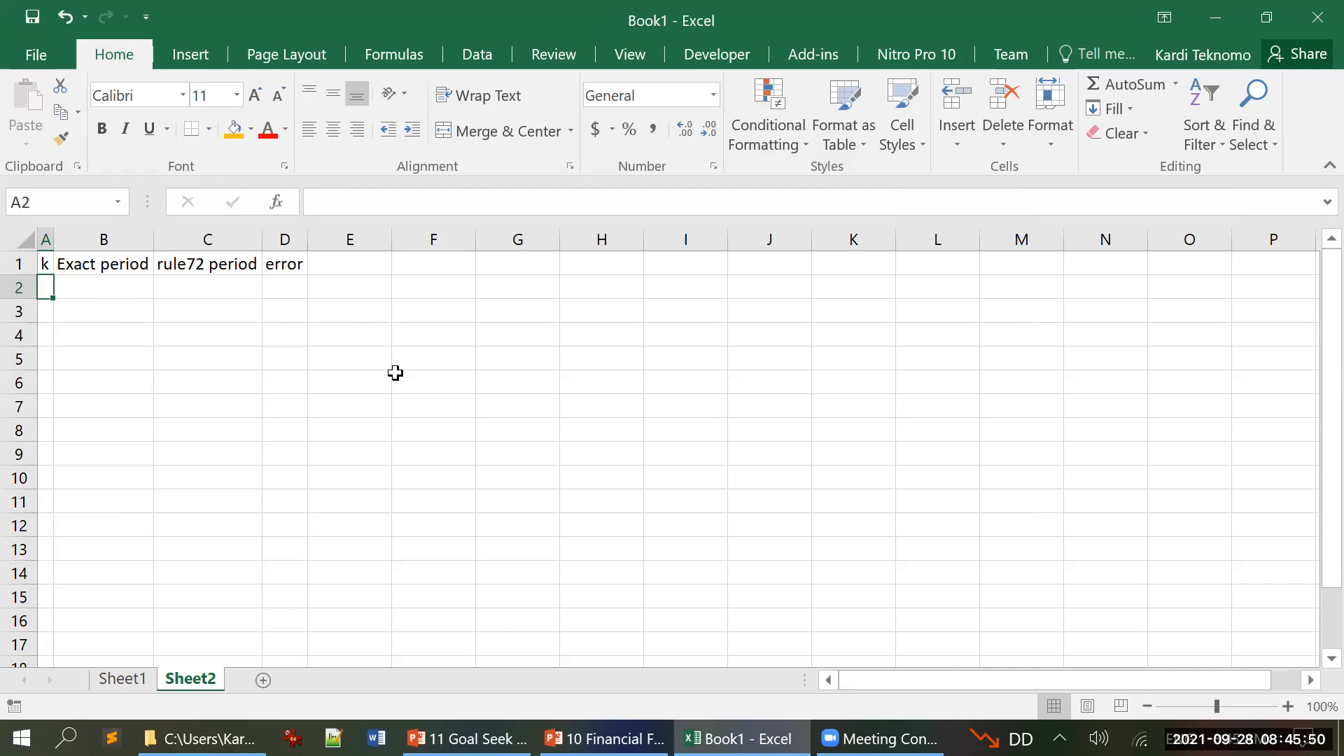
pyautogui.write('0.01')
pyautogui.press('Return')
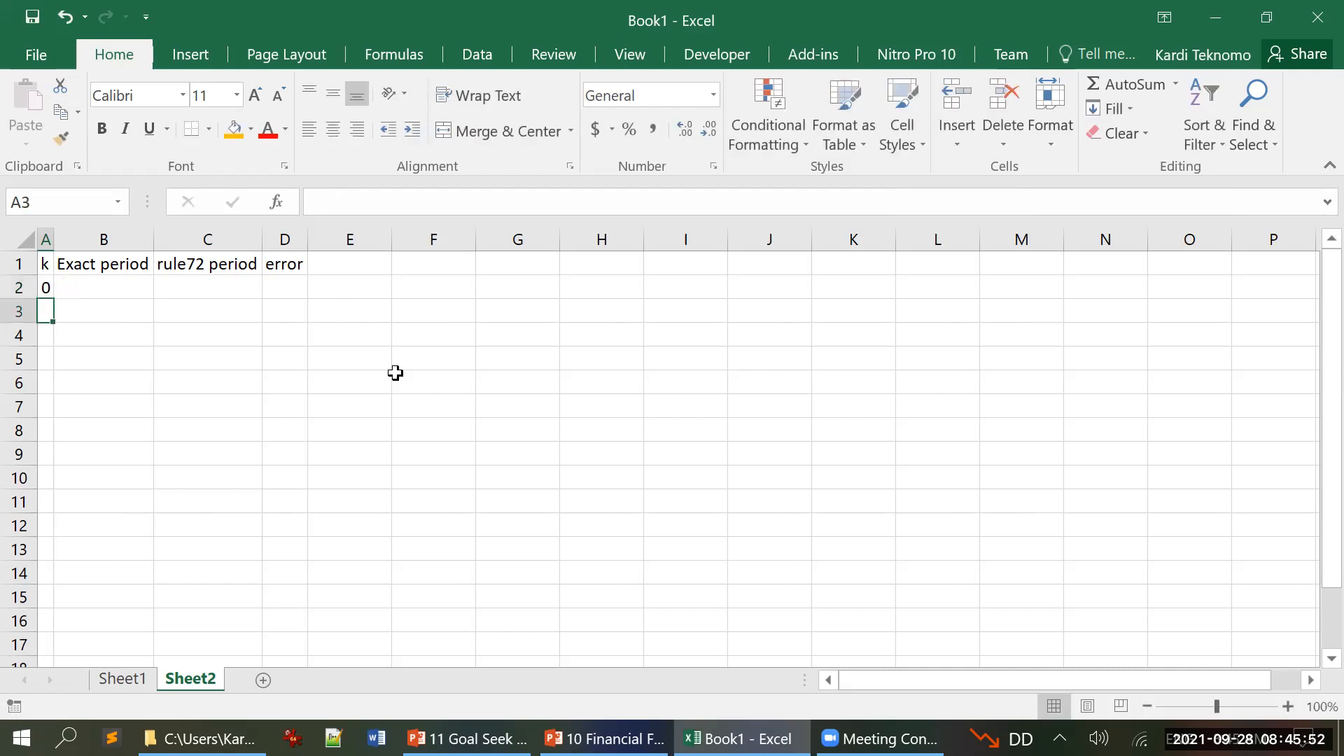
# Step: AutoFit the width of column A to the interest rate in cell A2
pyautogui.press('Up')
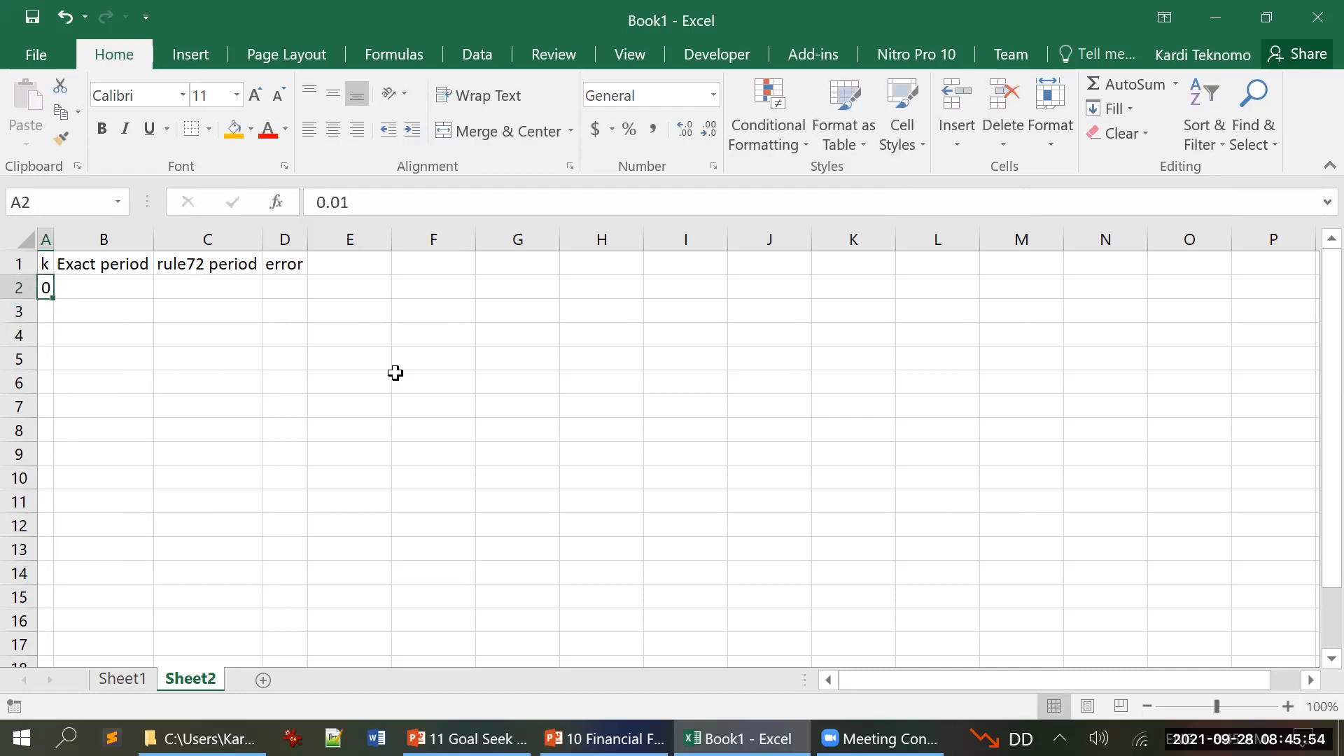
pyautogui.click(1043, 146)
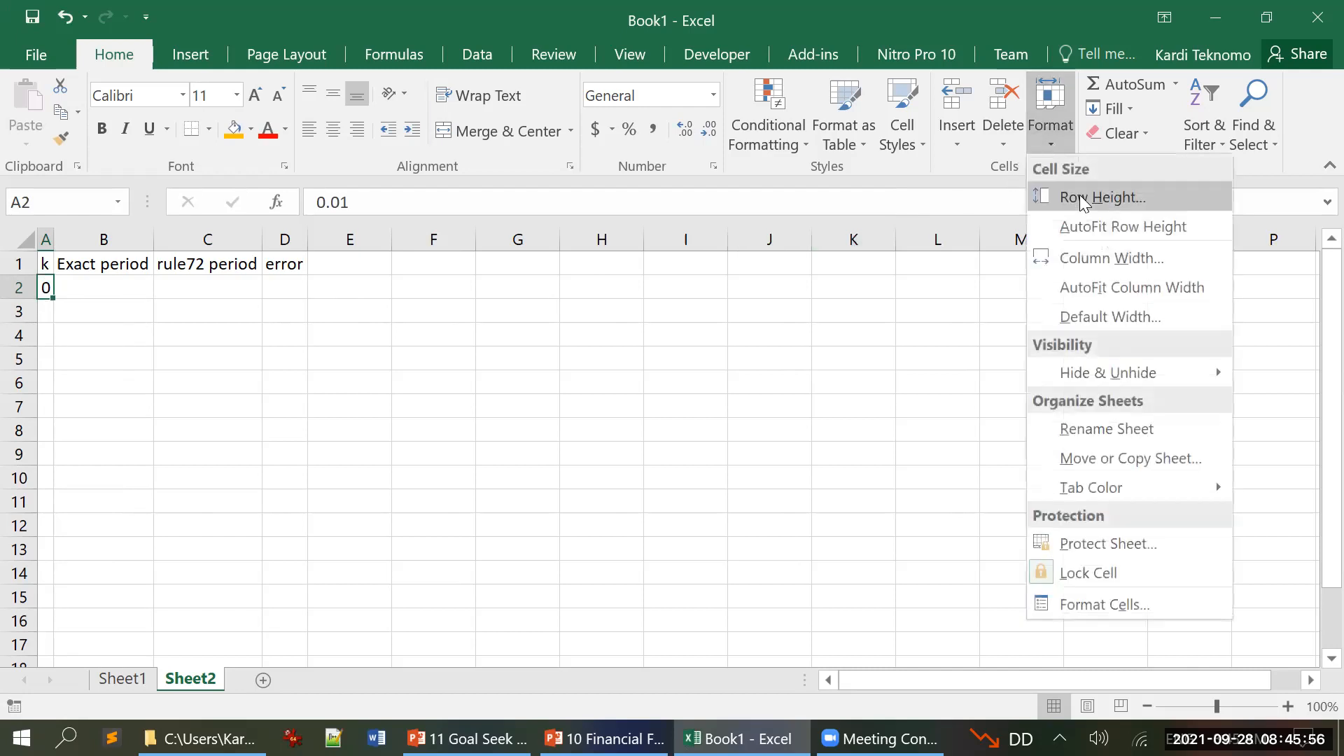
pyautogui.click(1109, 287)
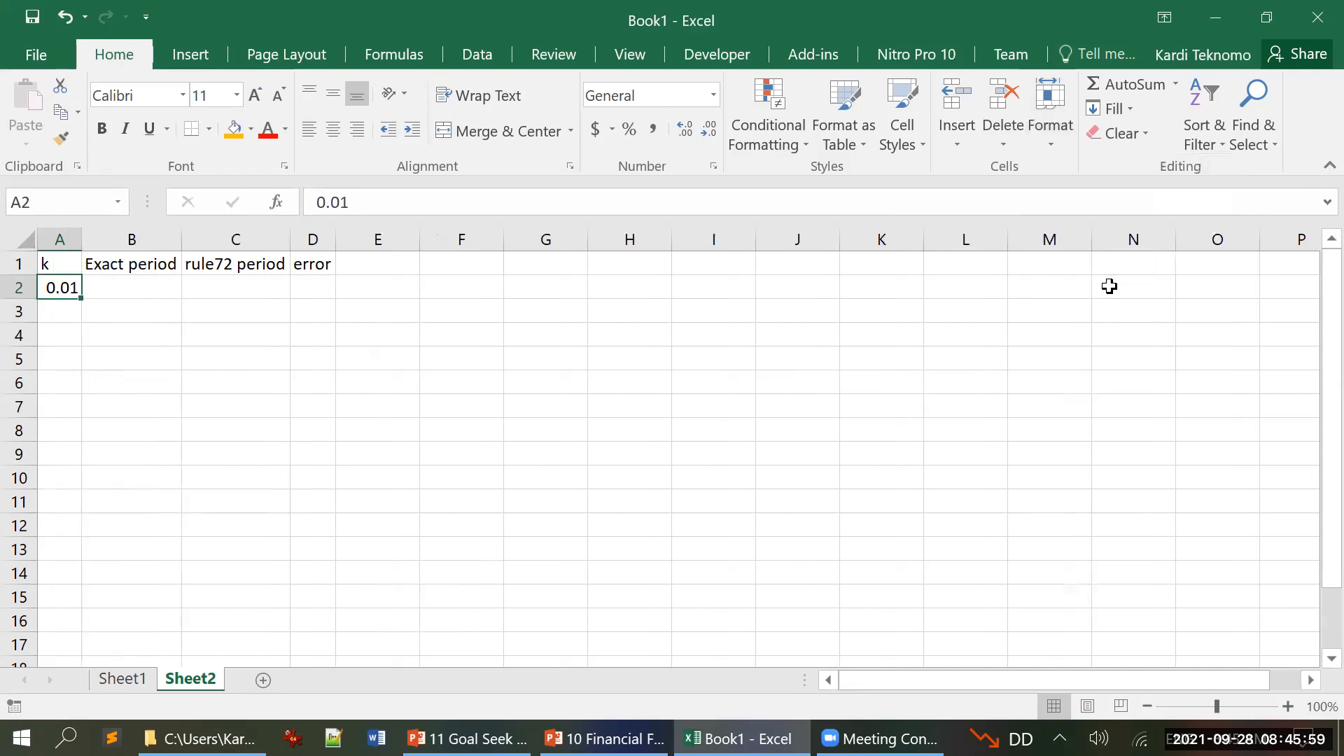
# Step: Enter the formula =A2+0.01 in cell A3 to increment the interest rate
pyautogui.click(73, 319)
pyautogui.write('=')
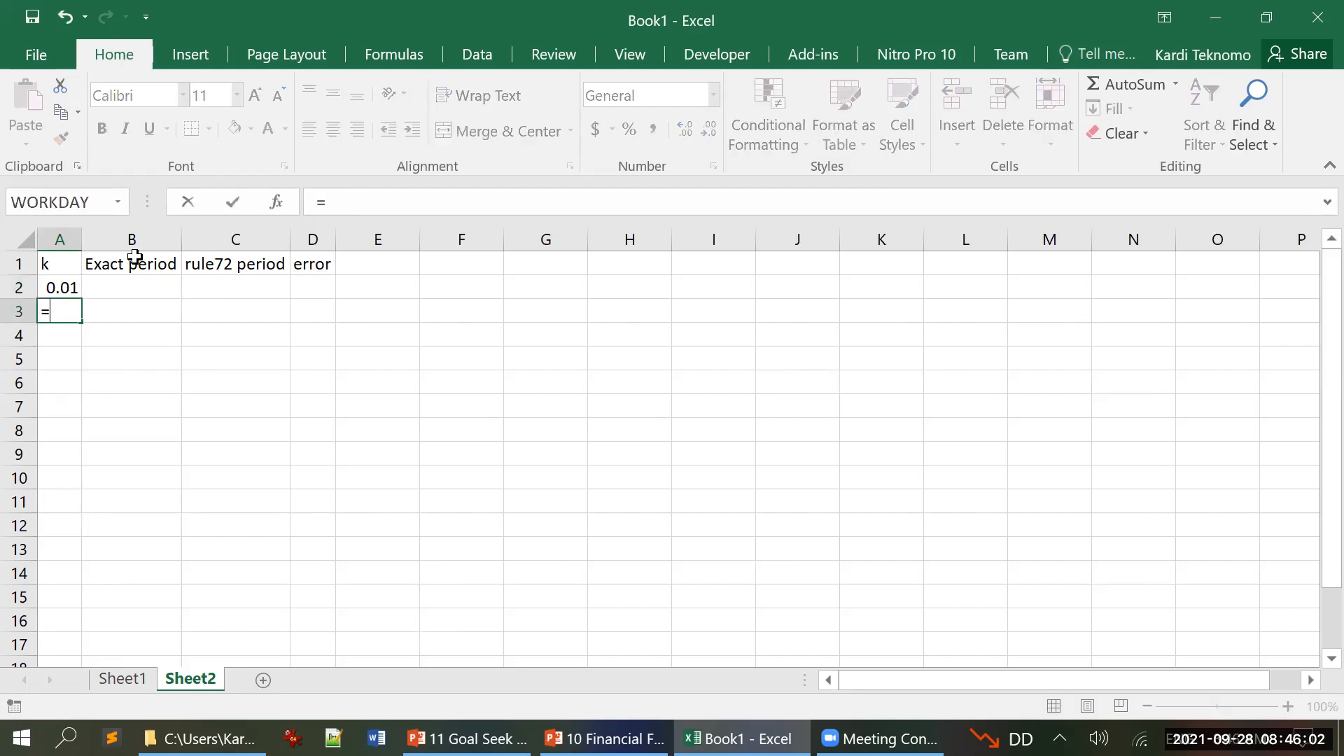
pyautogui.write('A2+0.01')
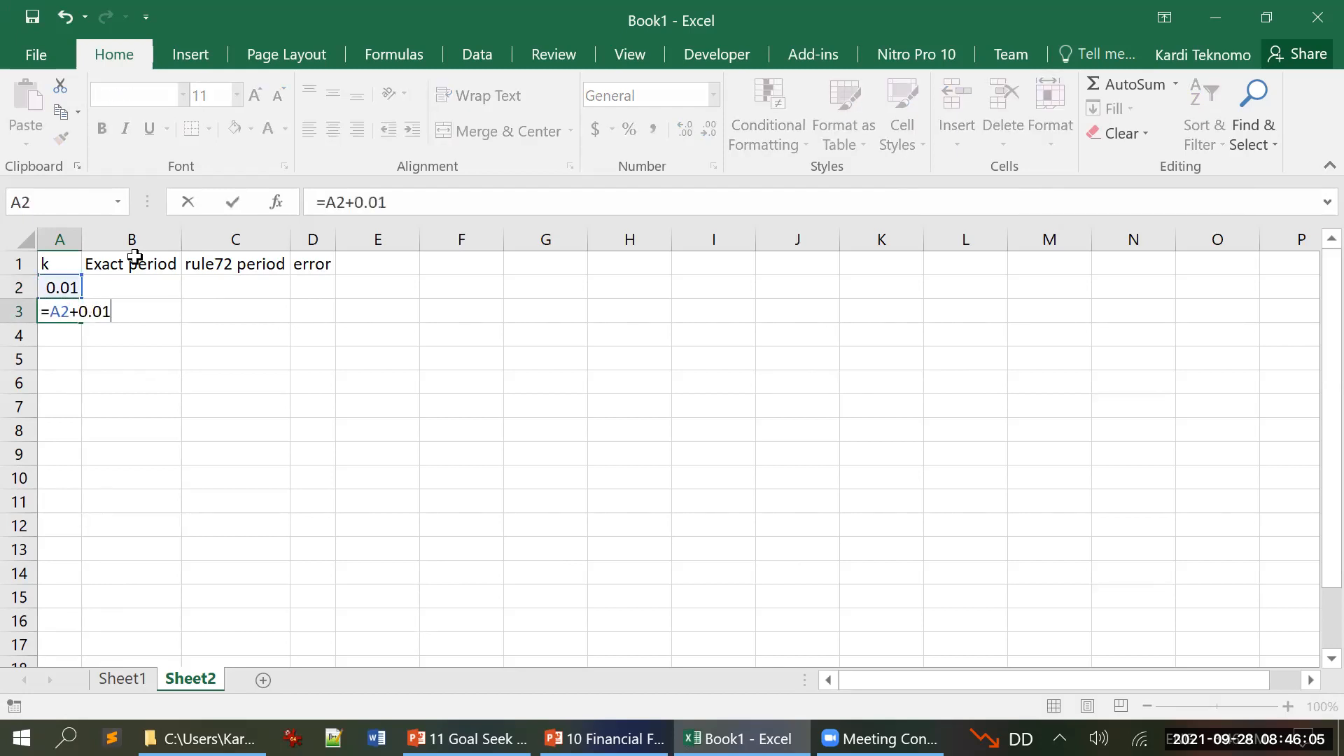
pyautogui.press('Return')
pyautogui.press('Up')
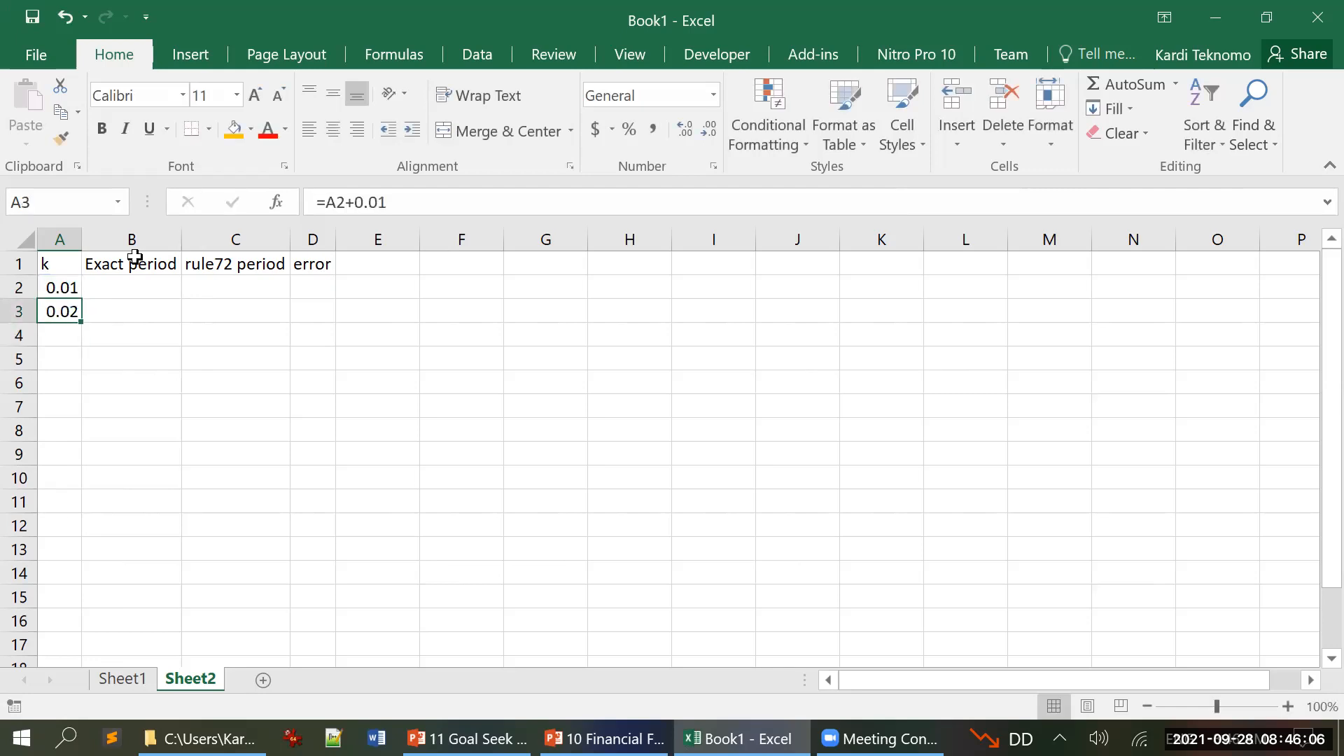
# Step: Copy the increment formula from A3 down through cell A37
pyautogui.hotkey('ctrl', 'c')
pyautogui.hotkey('shift', 'Down')
pyautogui.hotkey('shift', 'Down')
pyautogui.hotkey('shift', 'Down')
pyautogui.hotkey('shift', 'Down')
pyautogui.hotkey('shift', 'Down')
pyautogui.hotkey('shift', 'Down')
pyautogui.hotkey('shift', 'Down')
pyautogui.hotkey('shift', 'Down')
pyautogui.hotkey('shift', 'Down')
pyautogui.hotkey('shift', 'Down')
pyautogui.hotkey('shift', 'Down')
pyautogui.hotkey('shift', 'Down')
pyautogui.hotkey('shift', 'Down')
pyautogui.hotkey('shift', 'Down')
pyautogui.hotkey('shift', 'Down')
pyautogui.hotkey('shift', 'Down')
pyautogui.hotkey('shift', 'Down')
pyautogui.hotkey('shift', 'Down')
pyautogui.hotkey('shift', 'Down')
pyautogui.hotkey('shift', 'Down')
pyautogui.hotkey('shift', 'Down')
pyautogui.hotkey('shift', 'Down')
pyautogui.hotkey('shift', 'Down')
pyautogui.hotkey('shift', 'Down')
pyautogui.hotkey('shift', 'Down')
pyautogui.hotkey('shift', 'Down')
pyautogui.hotkey('shift', 'Down')
pyautogui.hotkey('shift', 'Down')
pyautogui.hotkey('shift', 'Down')
pyautogui.hotkey('shift', 'Down')
pyautogui.hotkey('shift', 'Down')
pyautogui.hotkey('shift', 'Down')
pyautogui.hotkey('shift', 'Down')
pyautogui.hotkey('shift', 'Down')
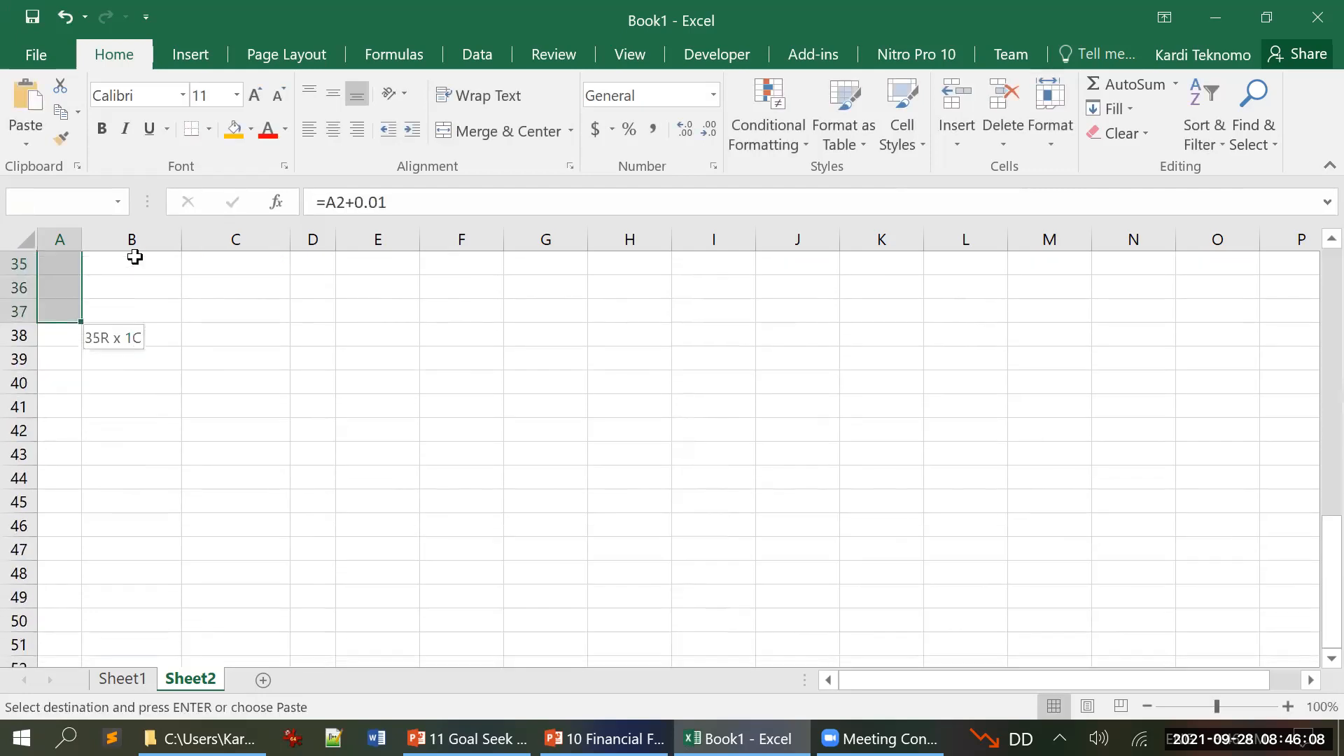
pyautogui.hotkey('ctrl', 'v')
pyautogui.press('Escape')
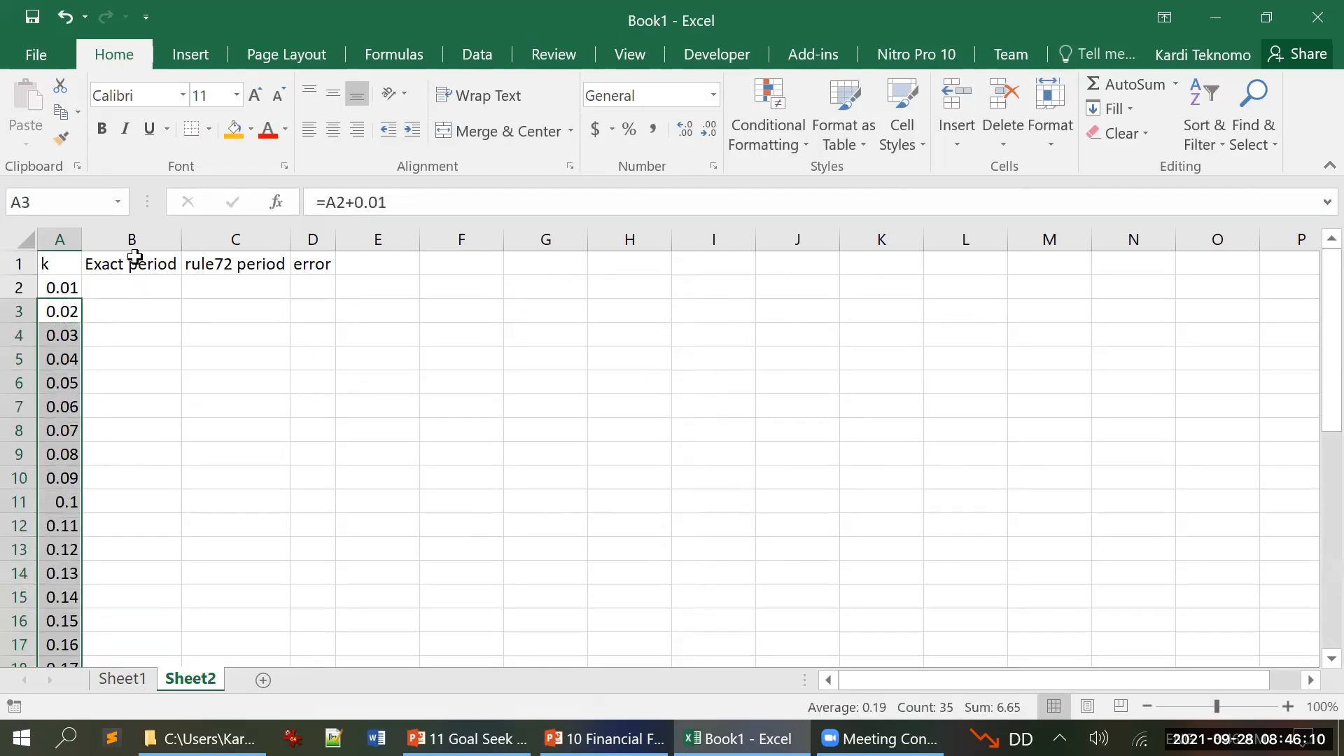
# Step: Format the interest rates in A2:A37 as percentages
pyautogui.press('Up')
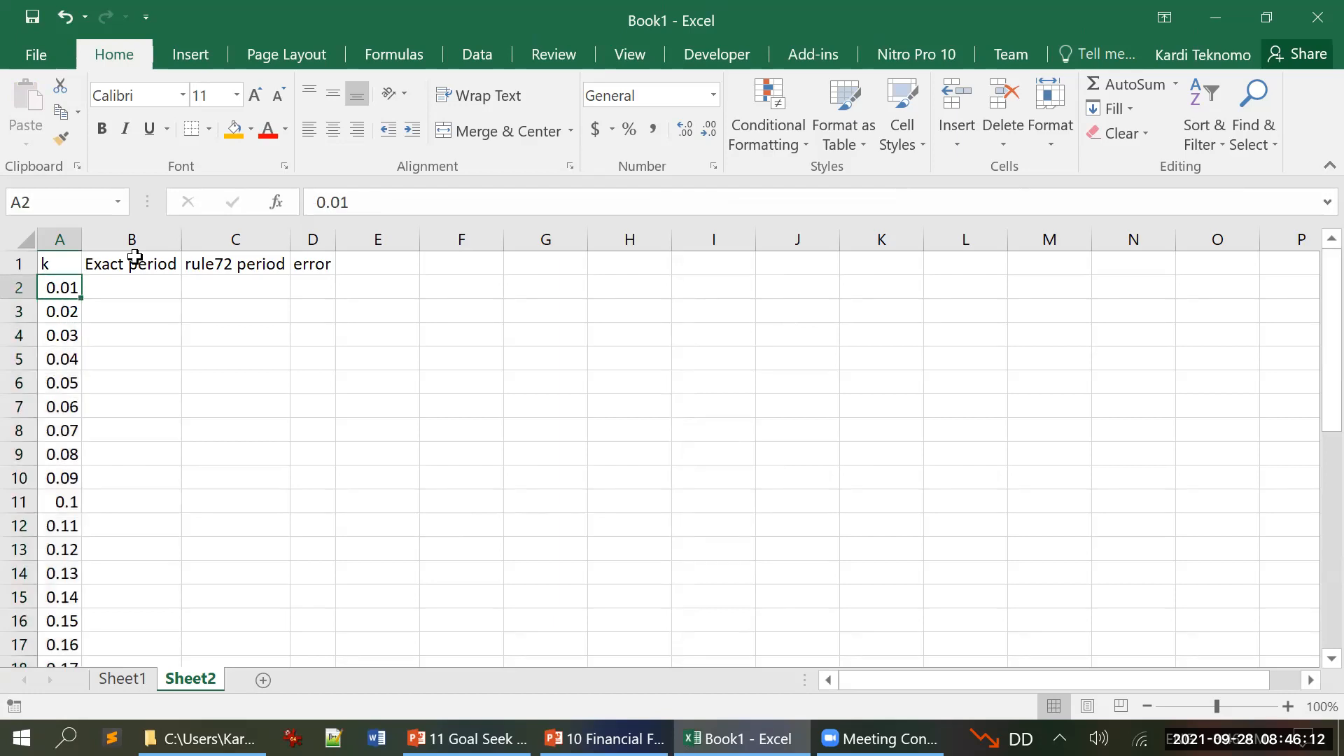
pyautogui.hotkey('ctrl', 'shift', 'Down')
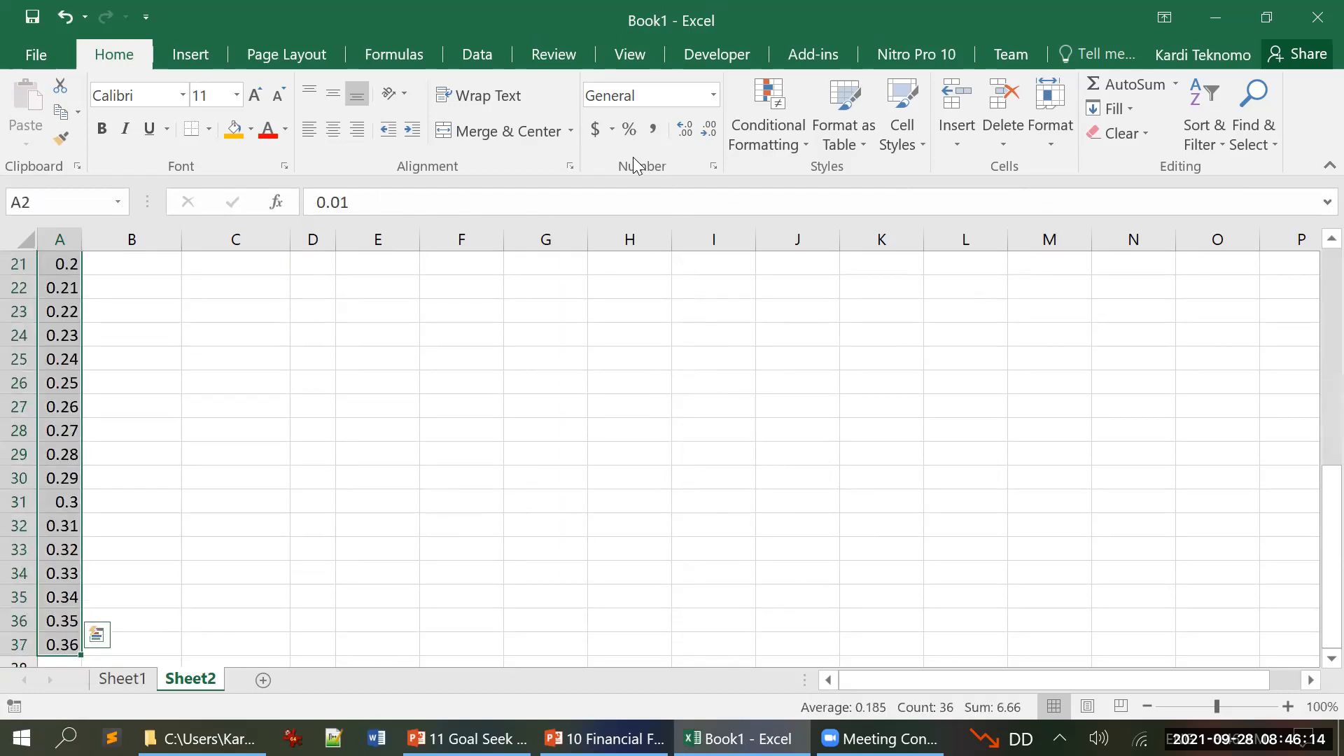
pyautogui.click(628, 129)
pyautogui.scroll(-8, 350, 350)
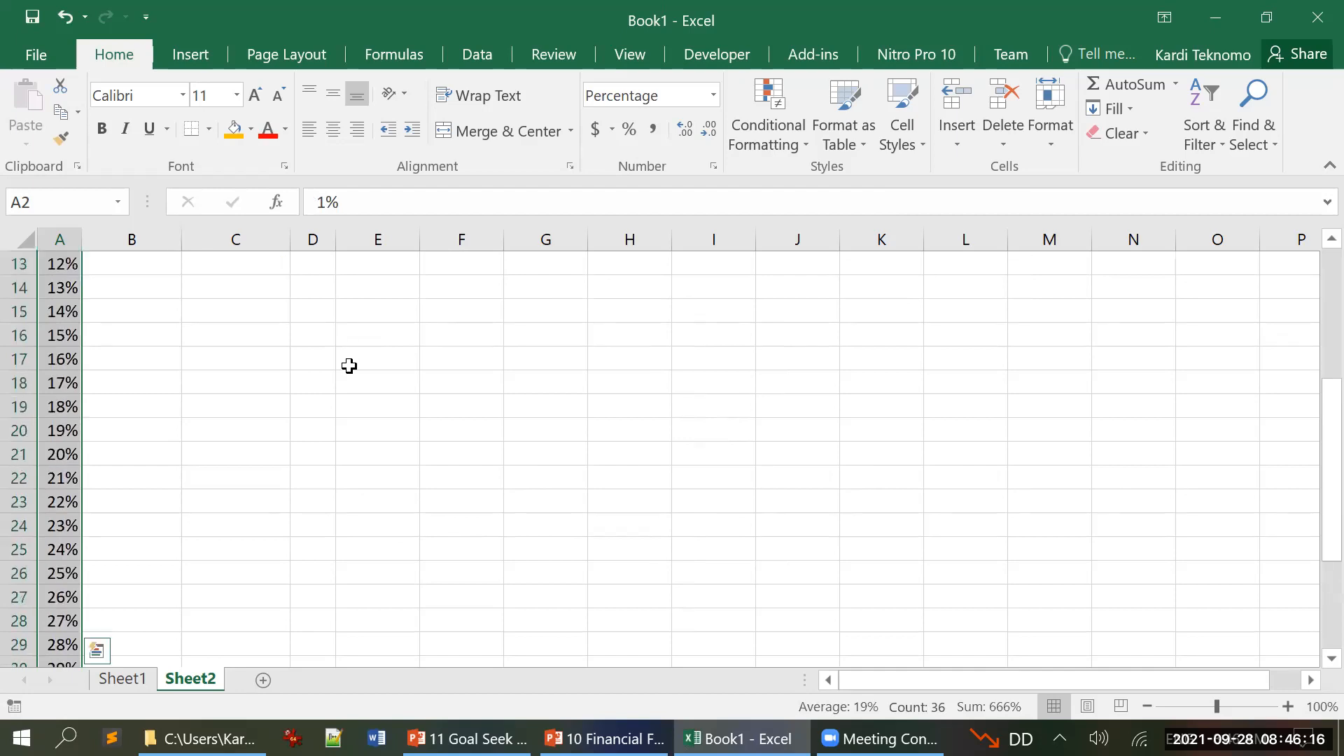
pyautogui.scroll(4, 350, 368)
pyautogui.scroll(4, 350, 367)
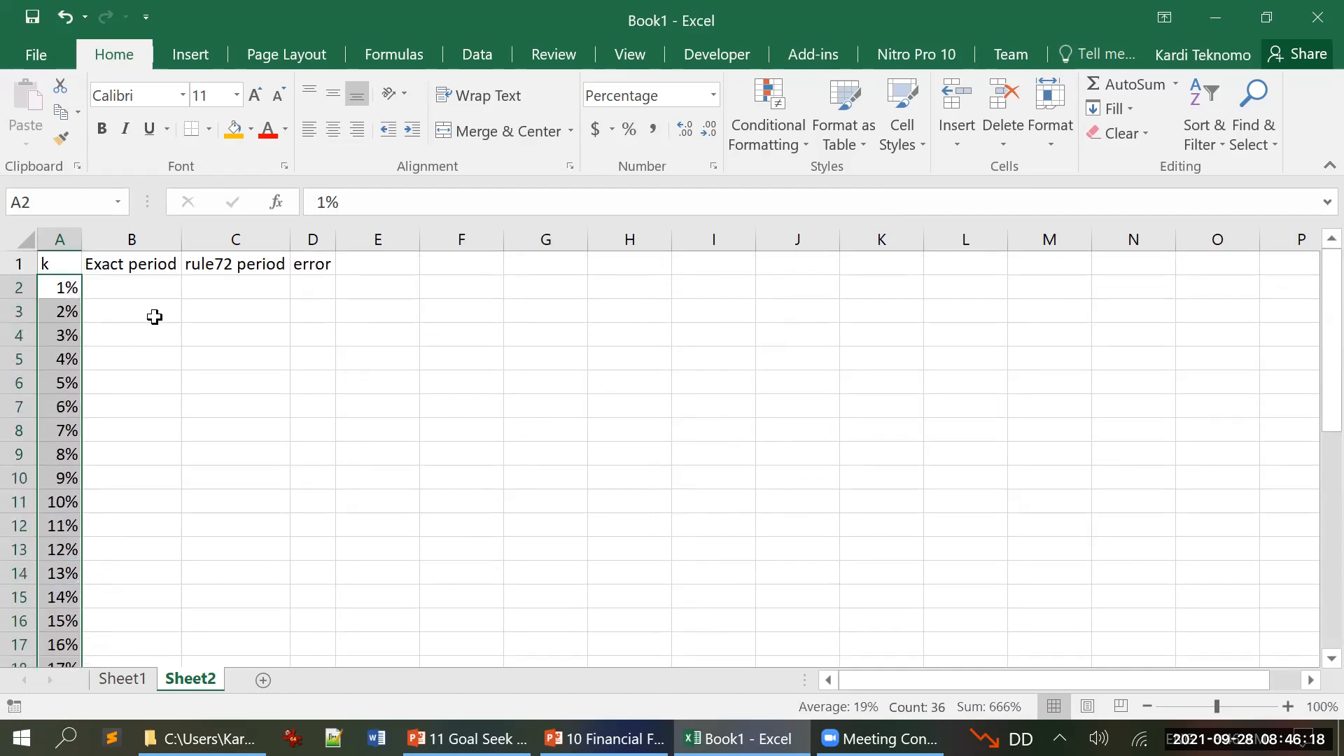
# Step: Enter the Rule of 72 formula =72/(A2*100) in cell C2 under the rule72 period header
pyautogui.click(144, 291)
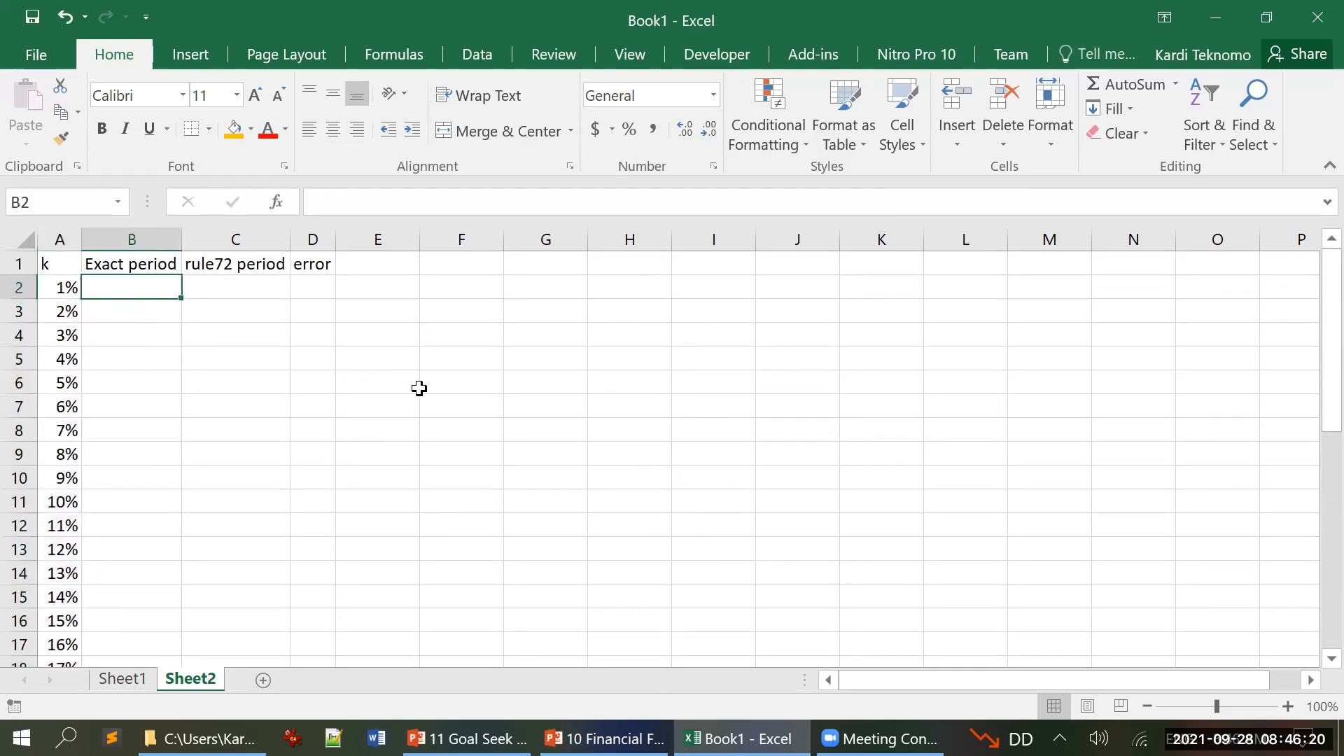
pyautogui.click(228, 282)
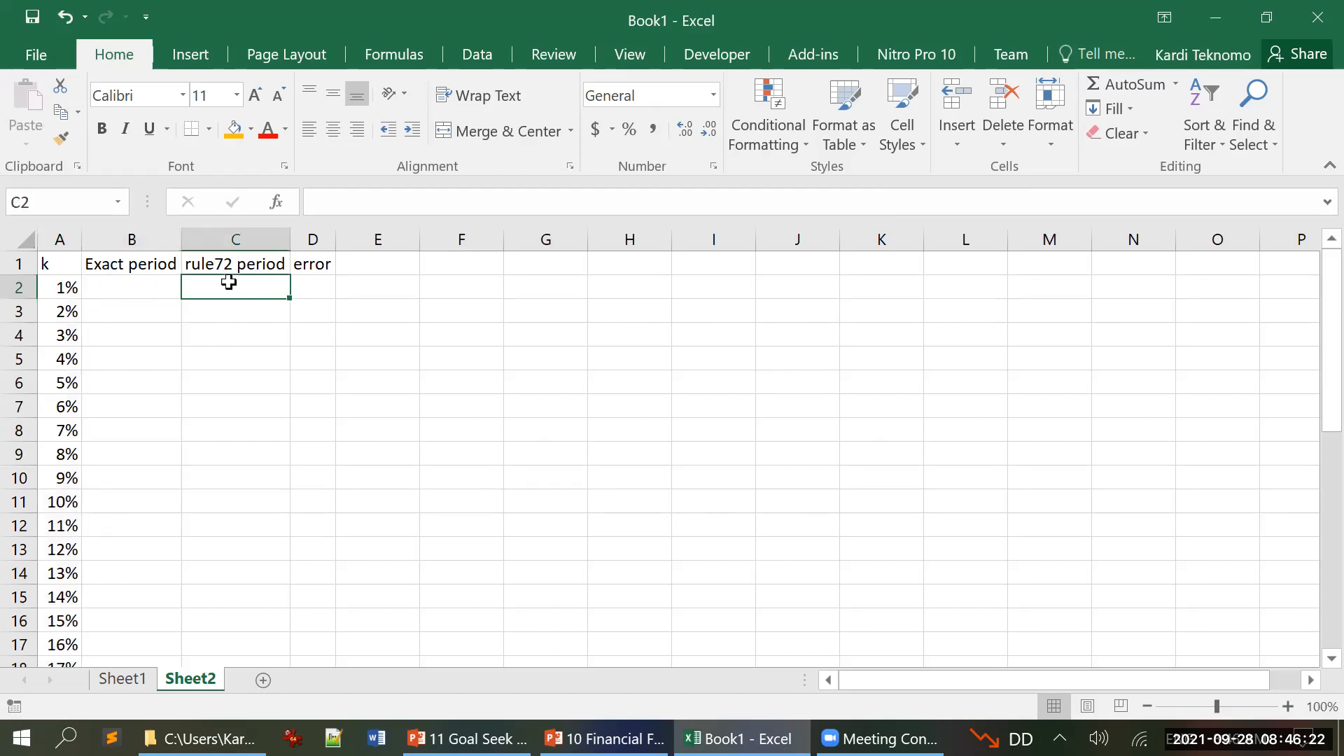
pyautogui.write('=72/')
pyautogui.click(70, 288)
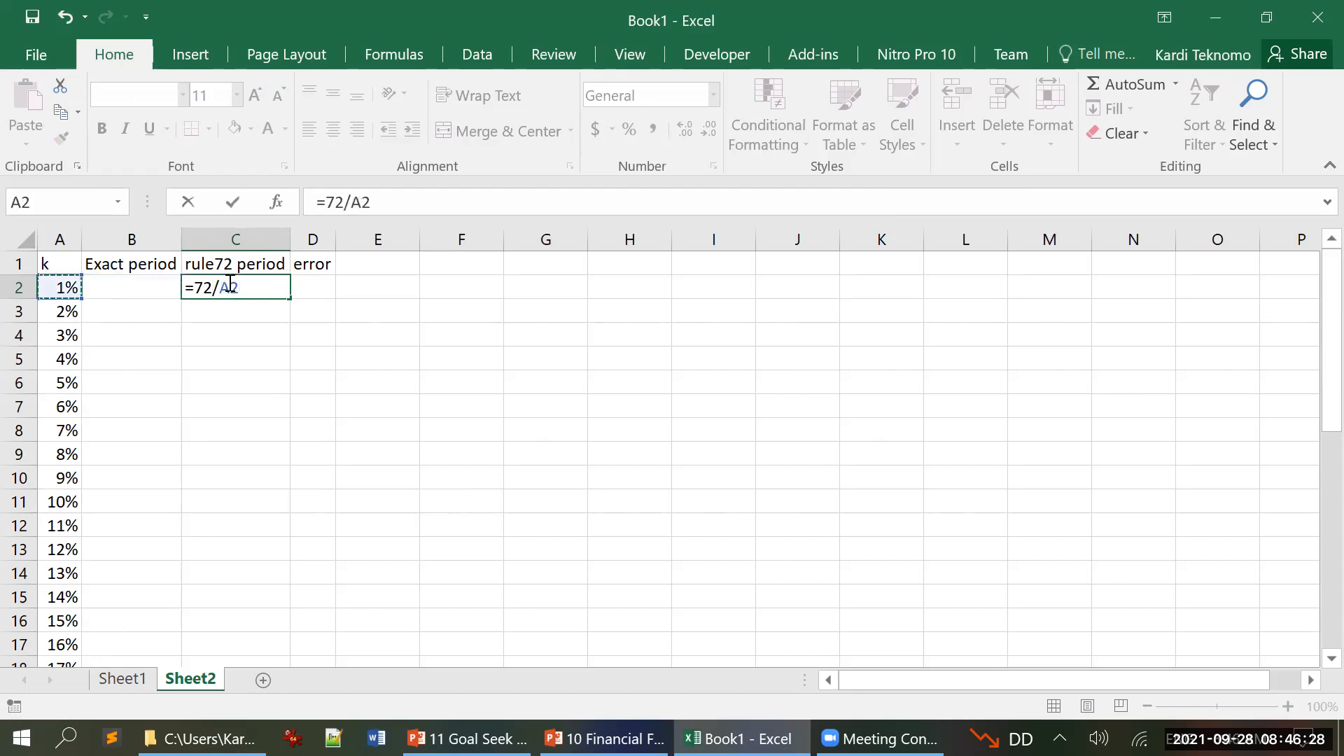
pyautogui.click(356, 203)
pyautogui.write('(')
pyautogui.press('End')
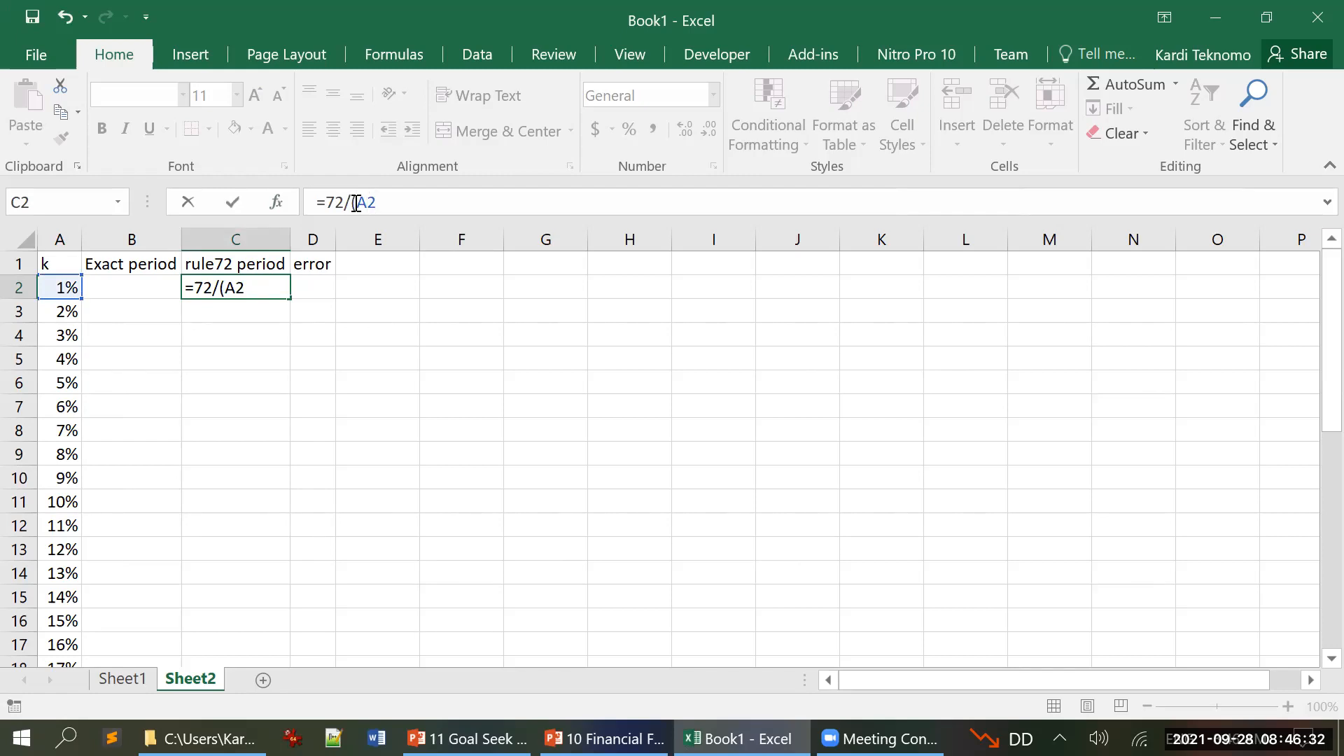
pyautogui.write('*100)')
pyautogui.press('Return')
pyautogui.press('Up')
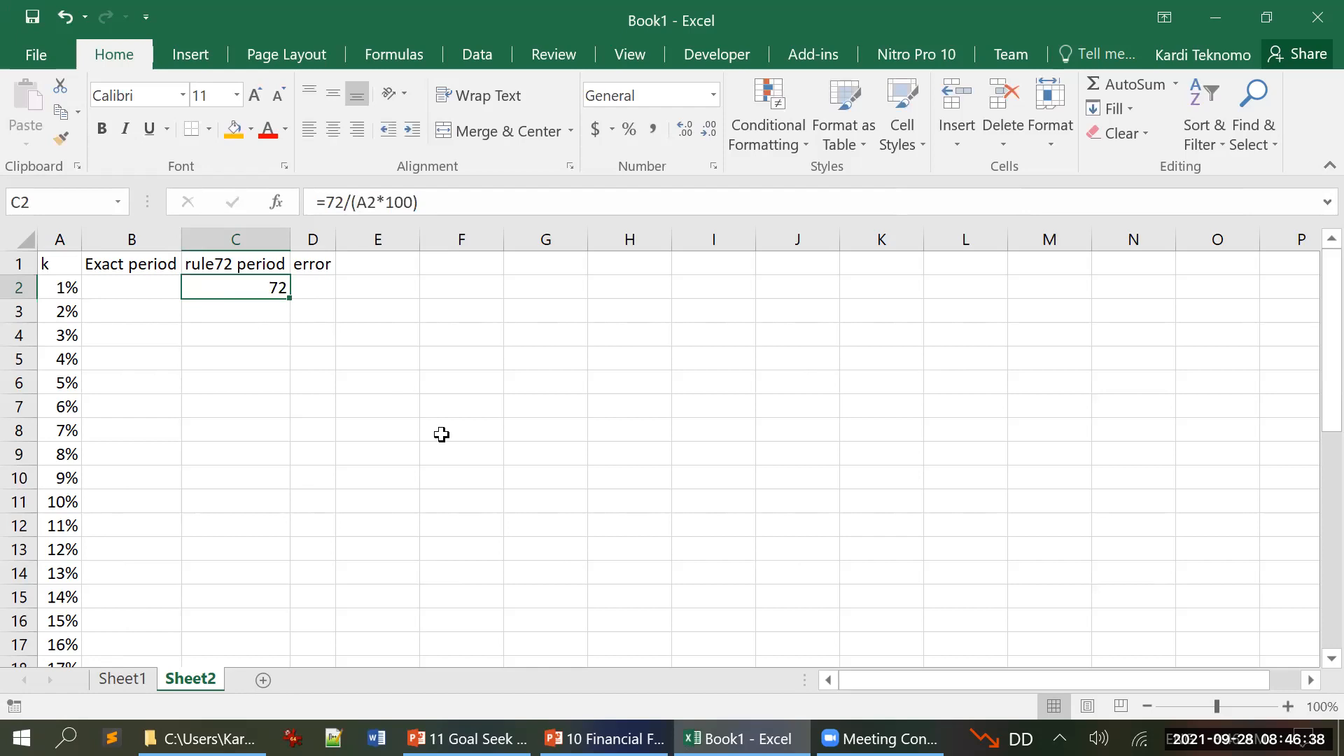
# Step: Restore the Excel window to a smaller size and move it so the PowerPoint slides show beside it
pyautogui.click(616, 738)
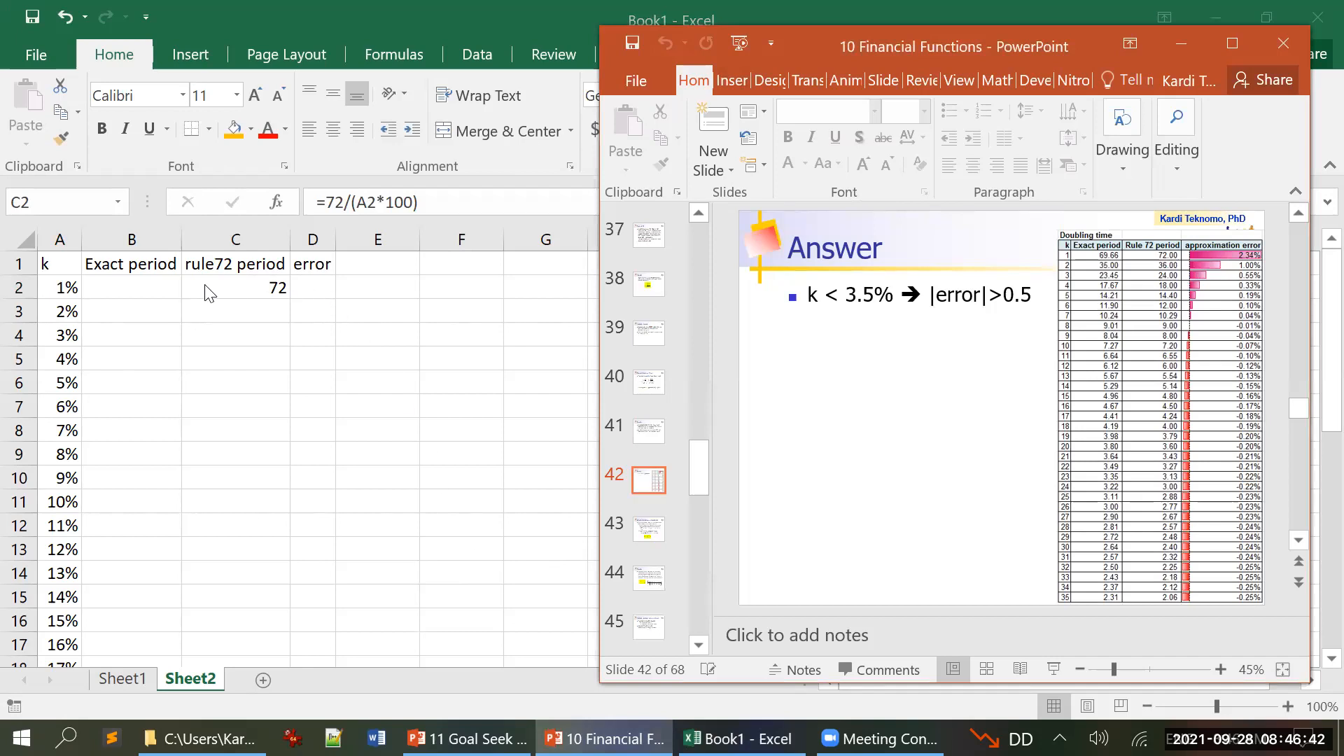
pyautogui.click(134, 278)
pyautogui.click(132, 283)
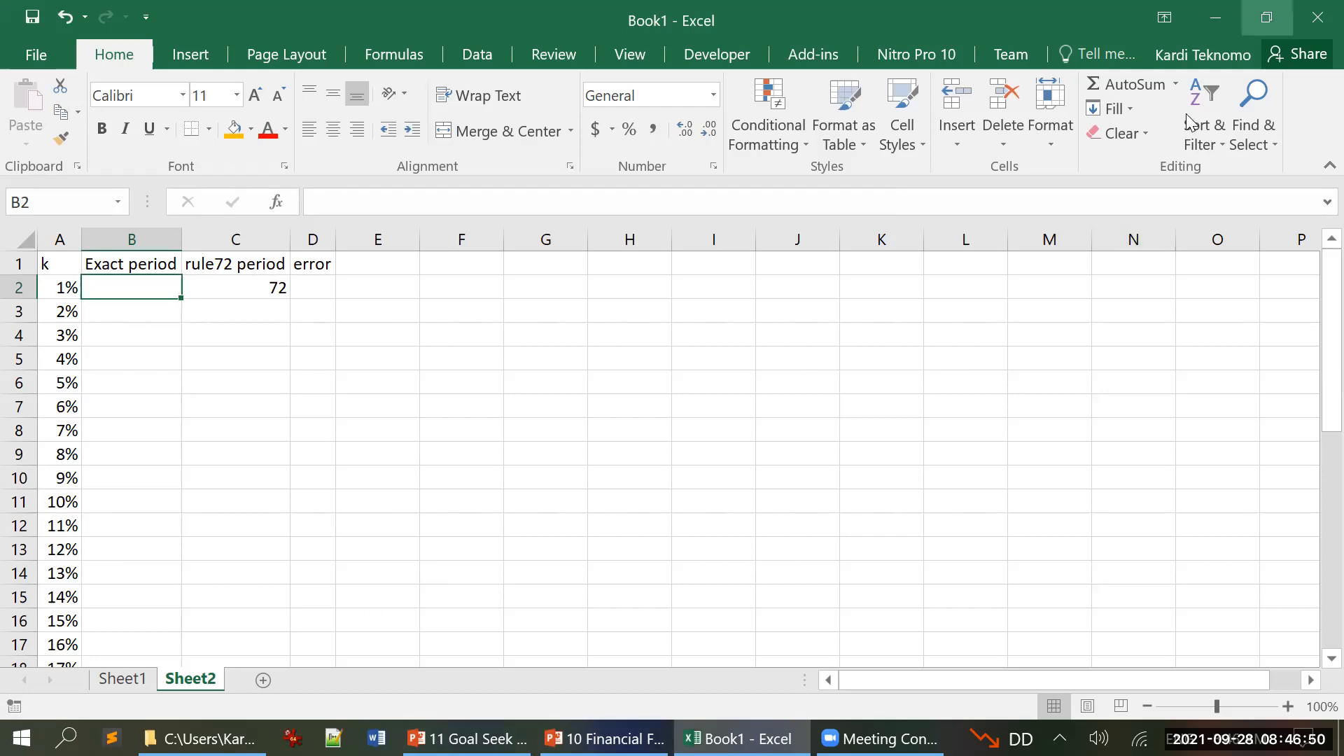
pyautogui.click(1265, 17)
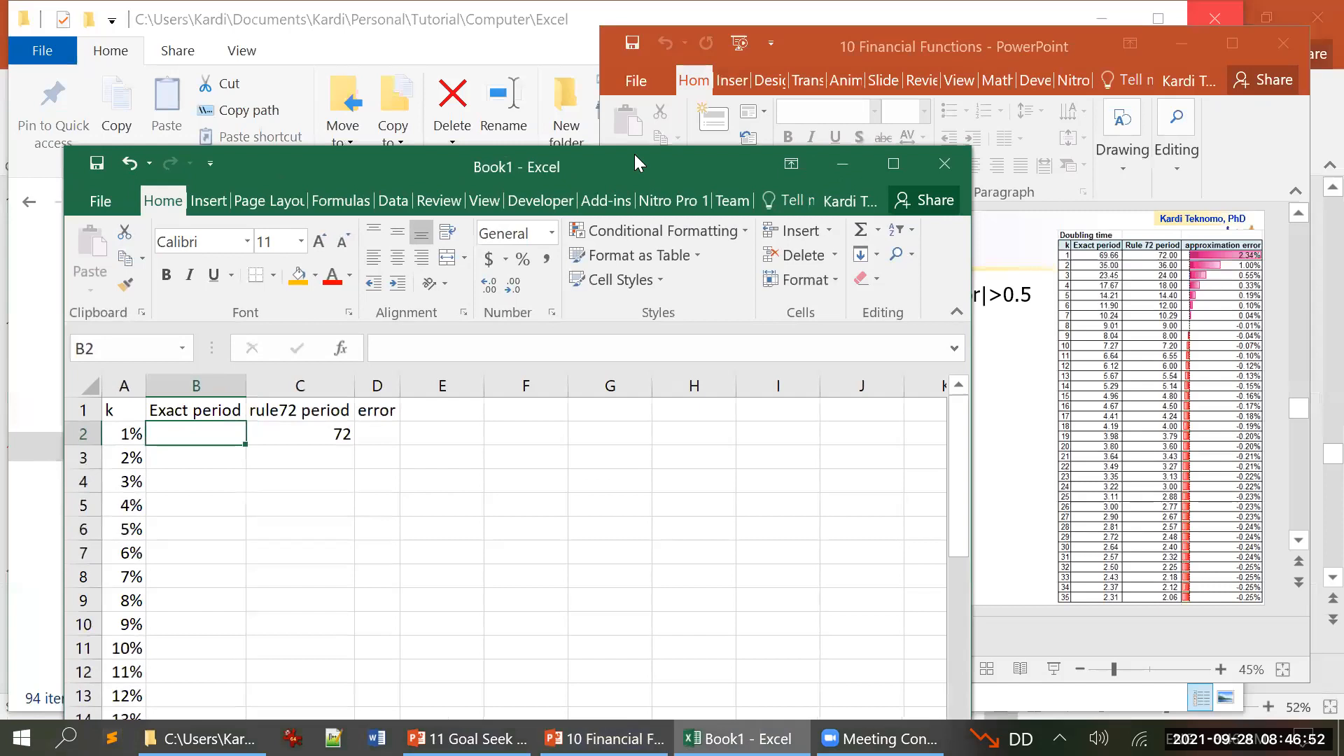
pyautogui.moveTo(634, 156); pyautogui.dragTo(580, 35)
# Step: Switch to the PowerPoint presentation and go back to the Periods slide to read the exact period formula
pyautogui.click(1156, 126)
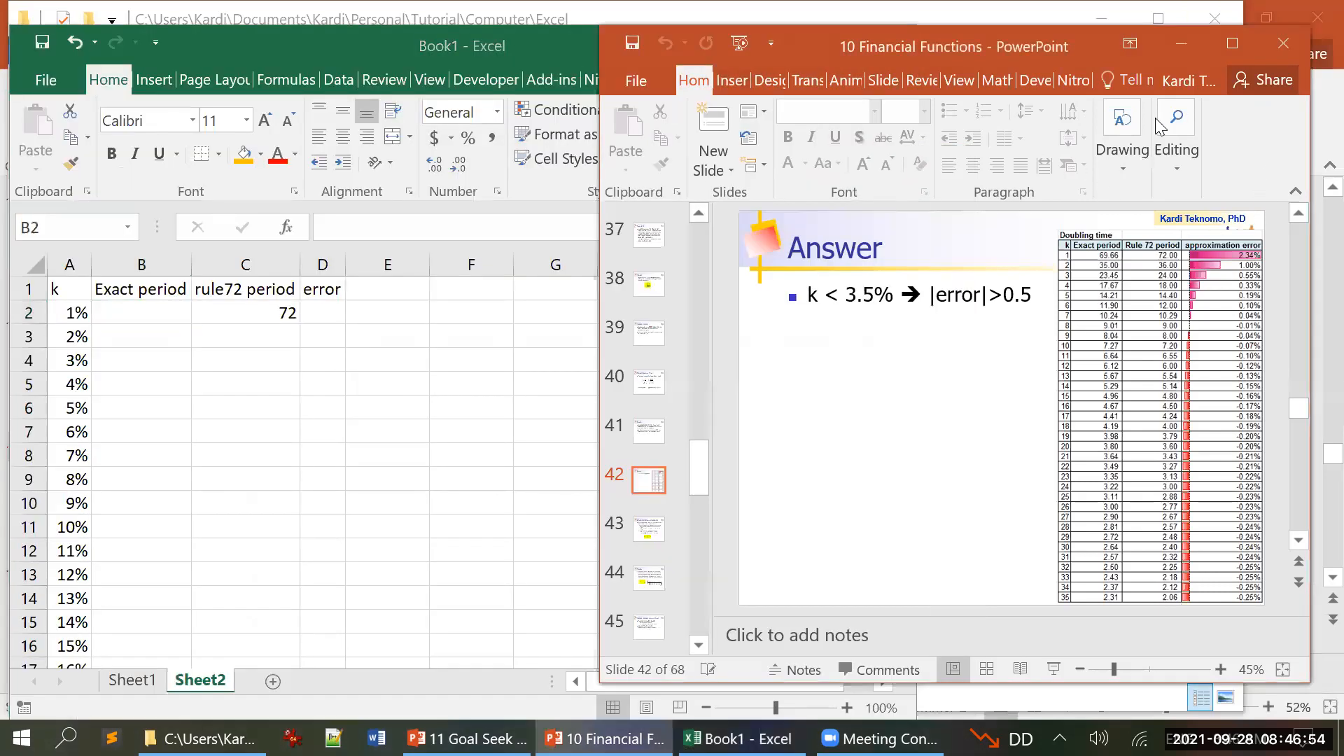
pyautogui.scroll(2, 850, 385)
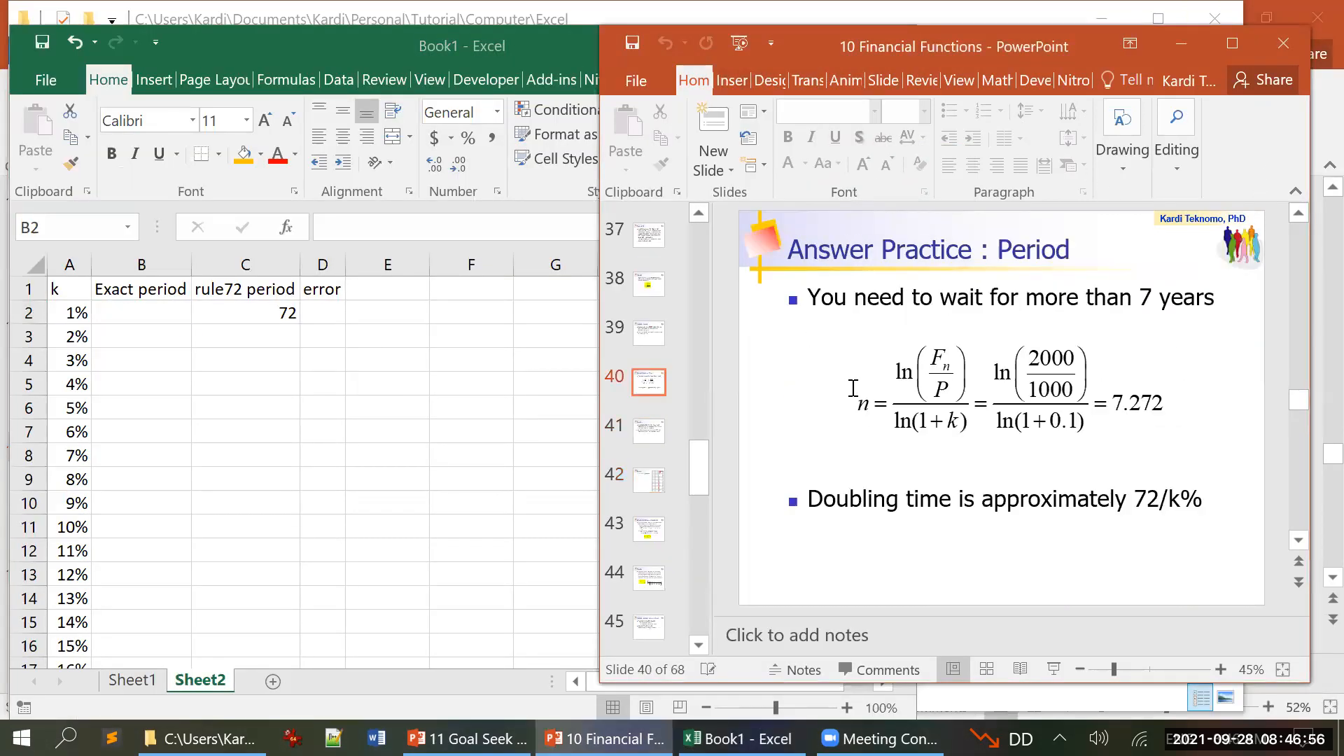
pyautogui.scroll(2, 852, 389)
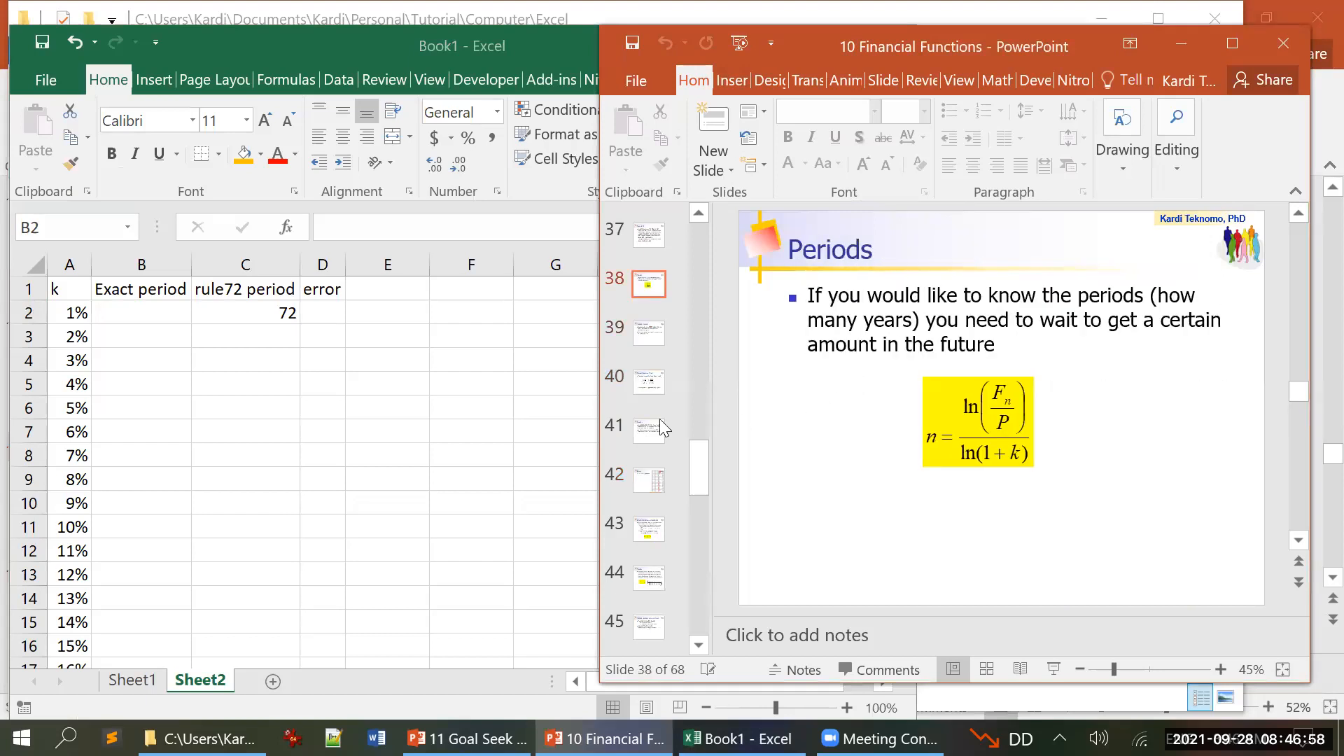
# Step: Return to Excel and enter the exact doubling period formula =LN(2)/LN(1+A2) in cell B2
pyautogui.click(135, 322)
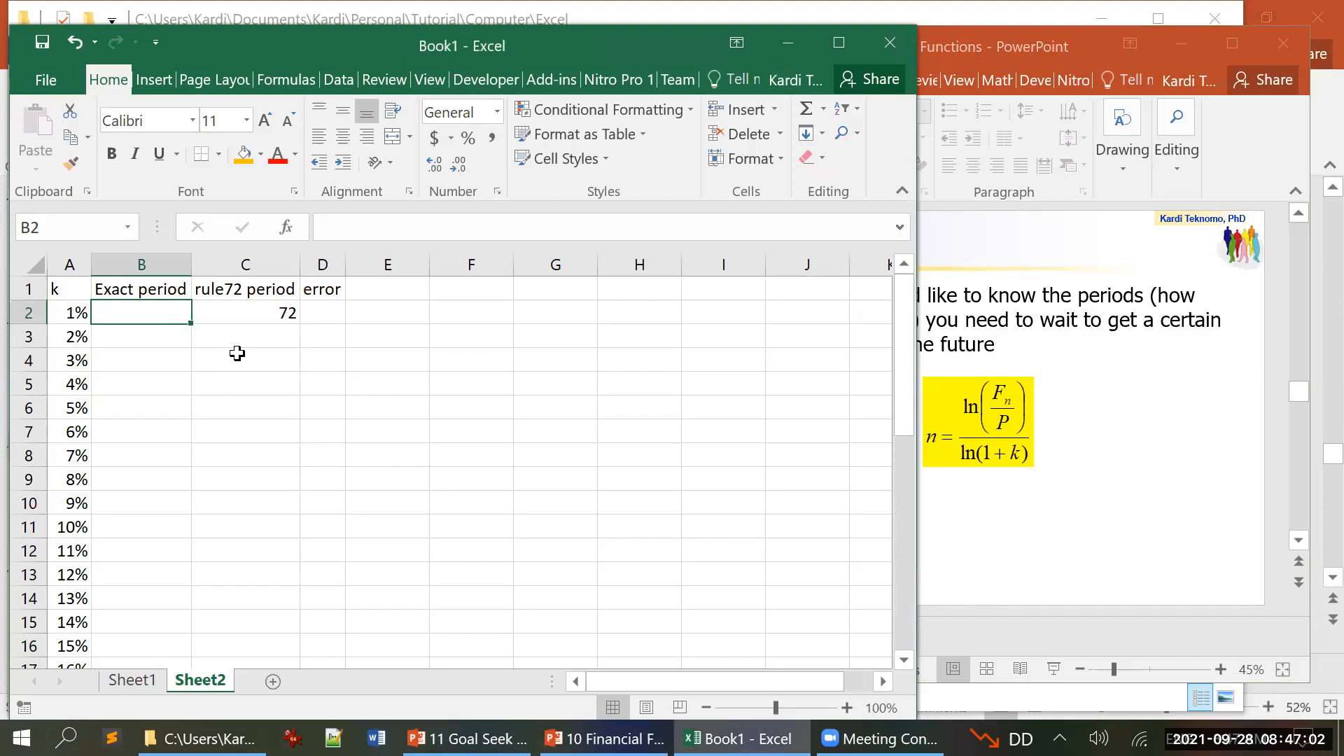
pyautogui.write('=ln')
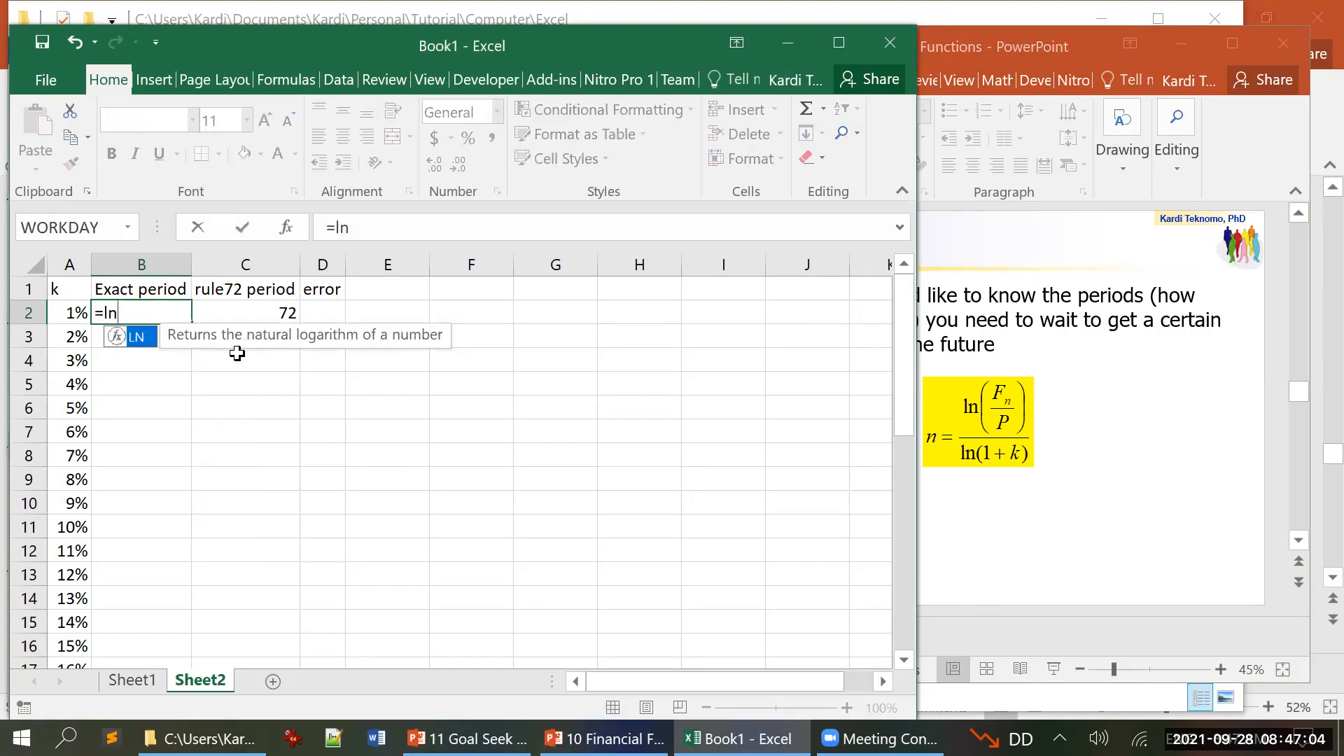
pyautogui.write('(')
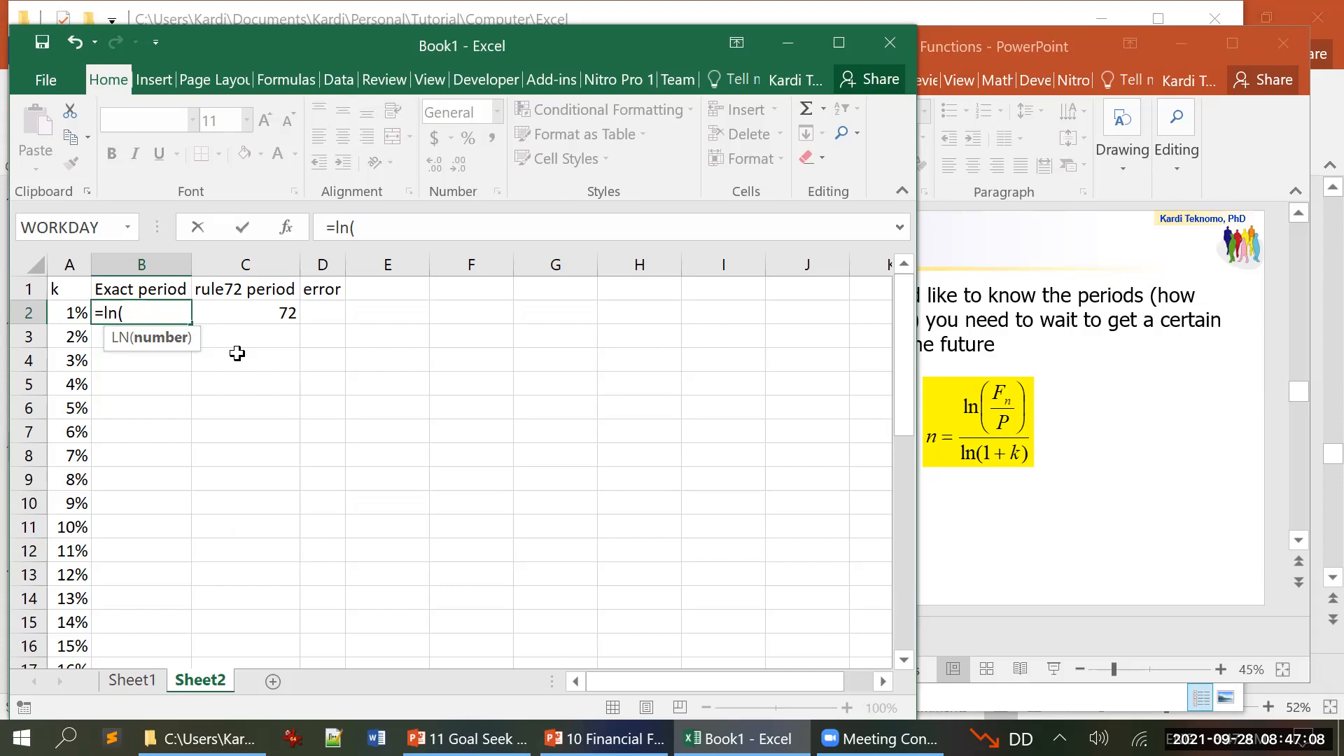
pyautogui.write('2)/')
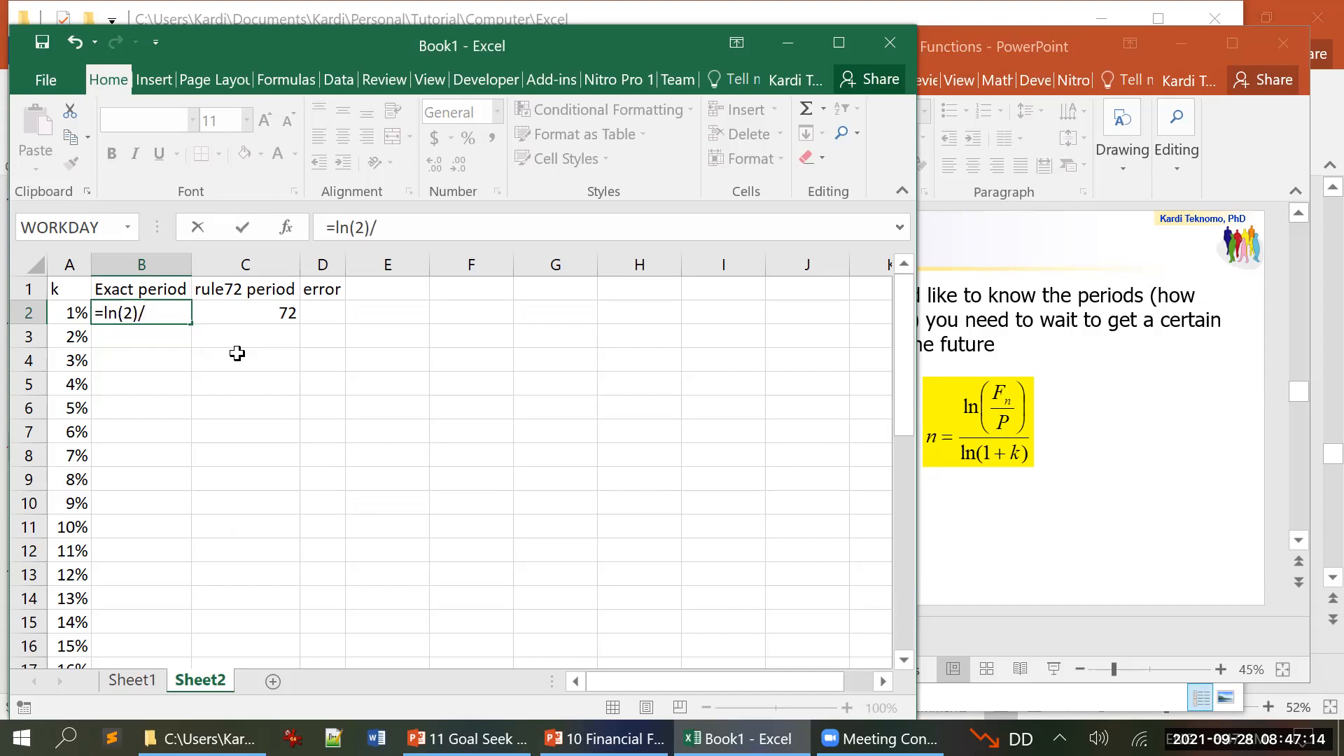
pyautogui.write('ln(1_')
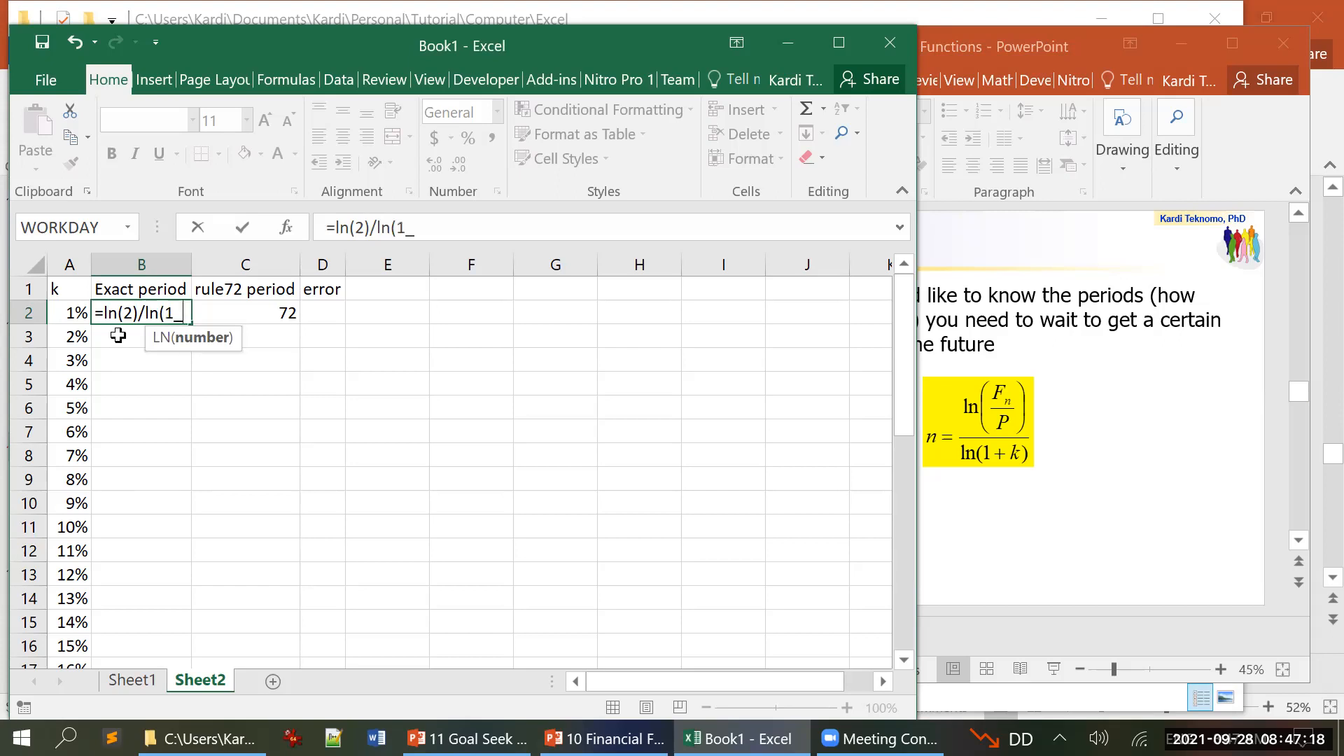
pyautogui.click(73, 320)
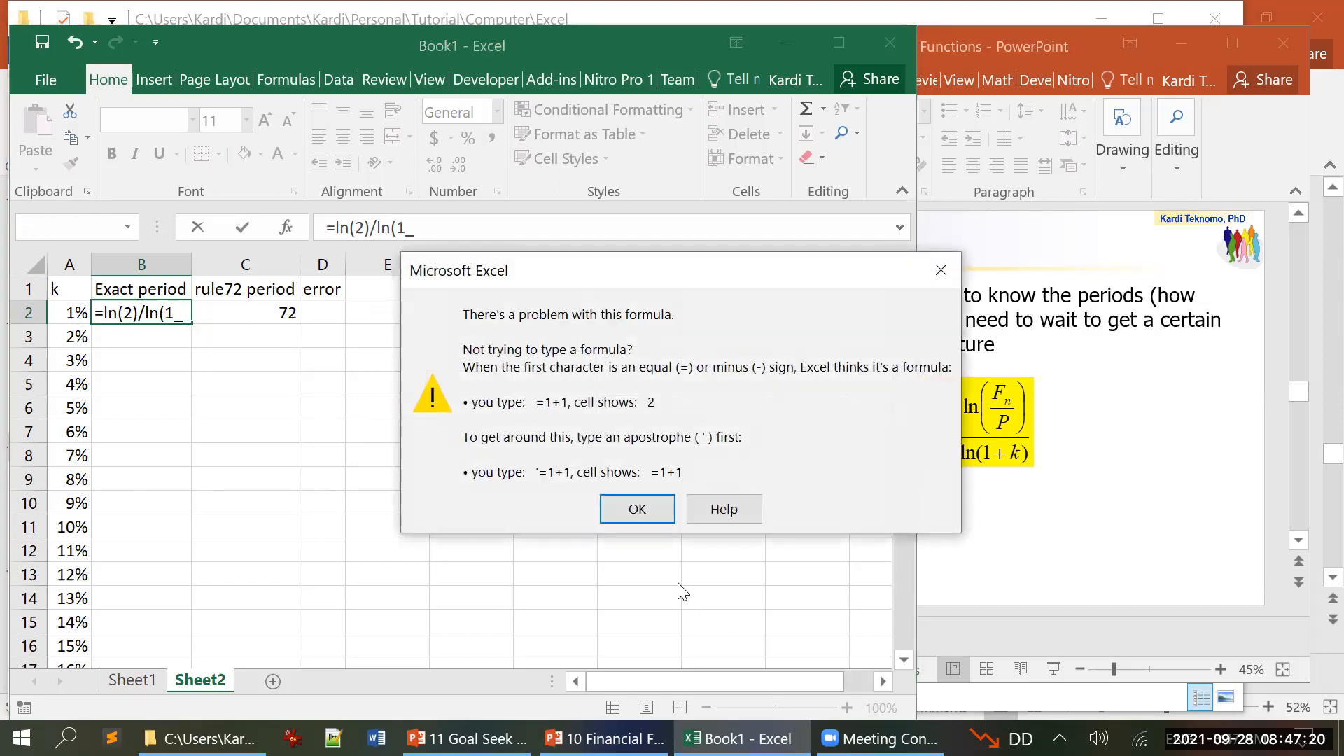
pyautogui.click(637, 509)
pyautogui.press('Right')
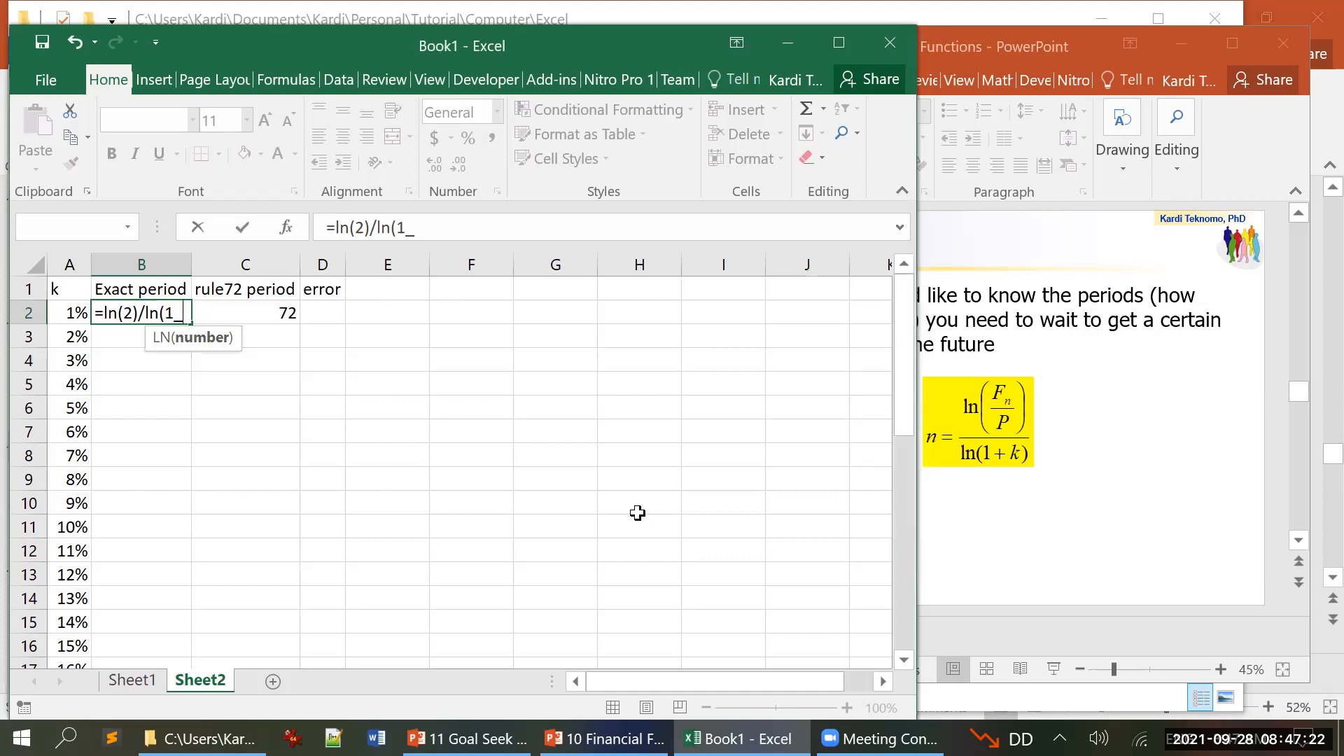
pyautogui.write('+')
pyautogui.click(63, 311)
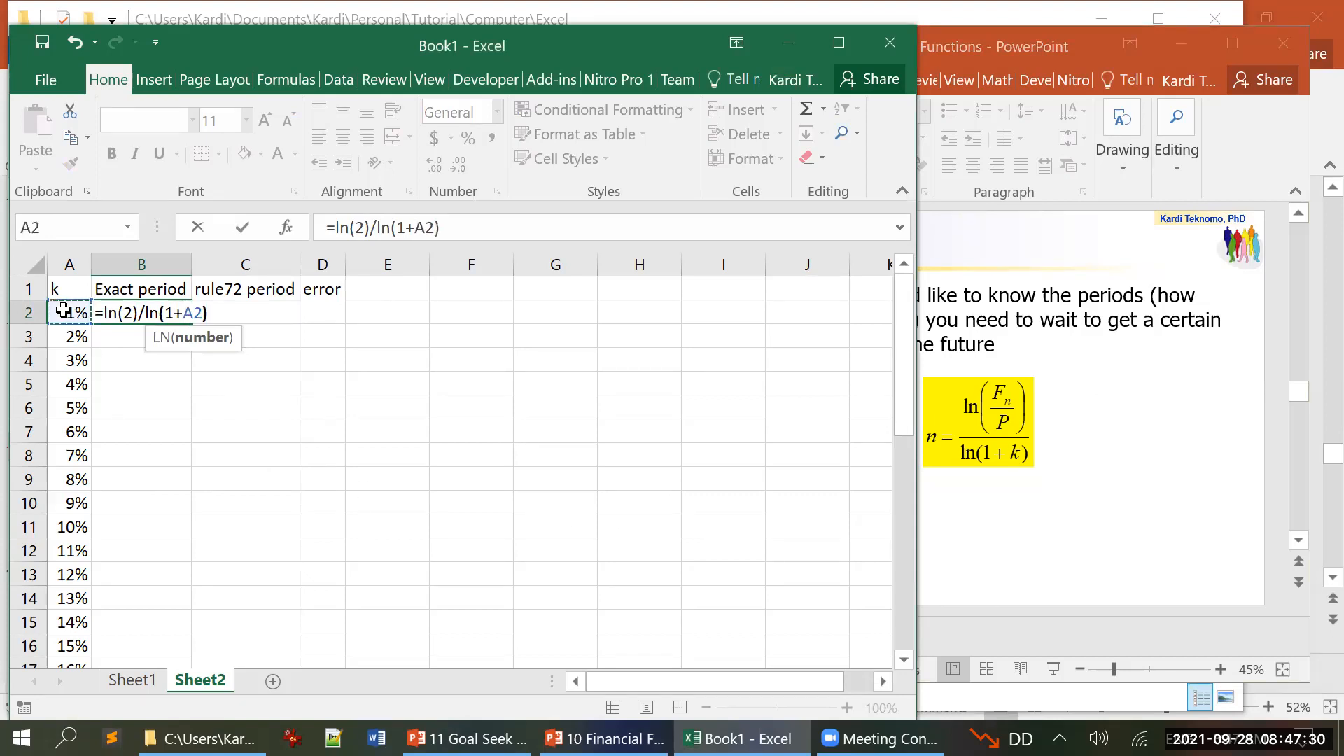
pyautogui.press('Return')
# Step: Enter the relative error formula =ABS(C2-B2)/B2 in cell D2 under the error header
pyautogui.press('Up')
pyautogui.press('Right')
pyautogui.press('Right')
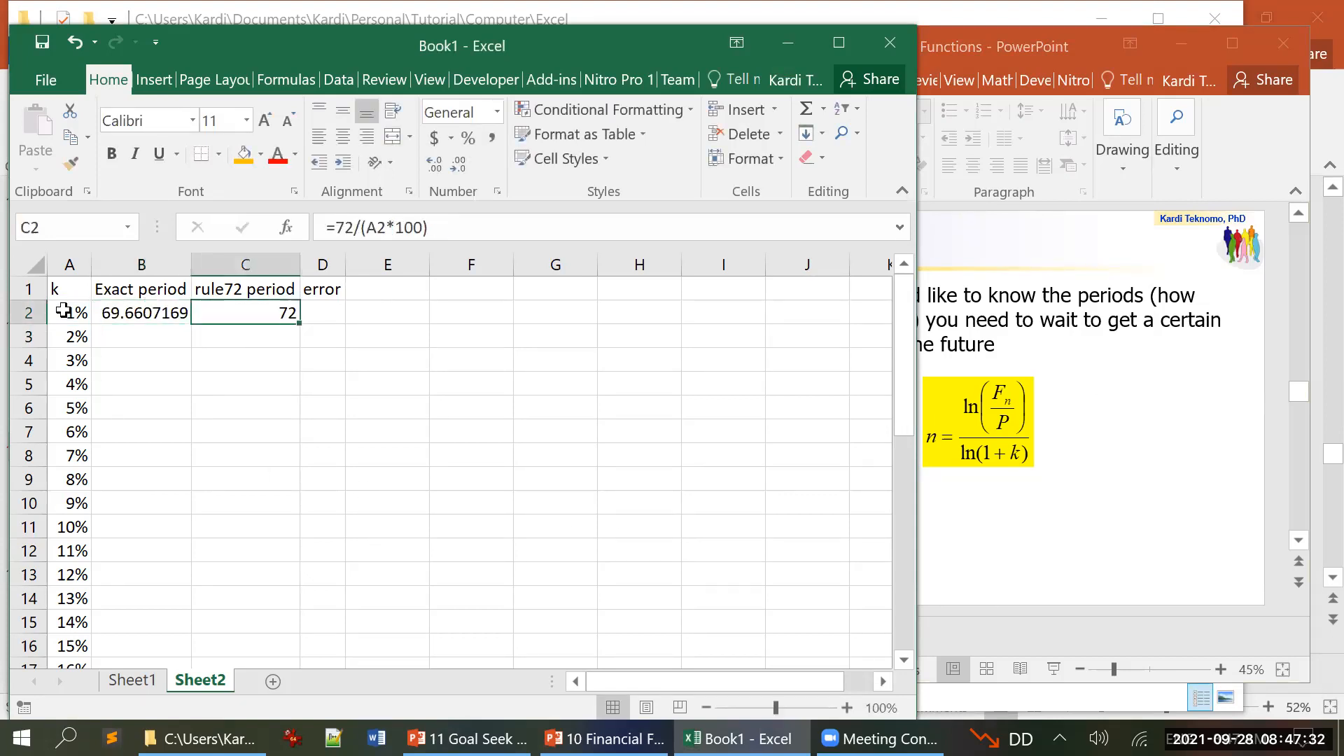
pyautogui.write('=')
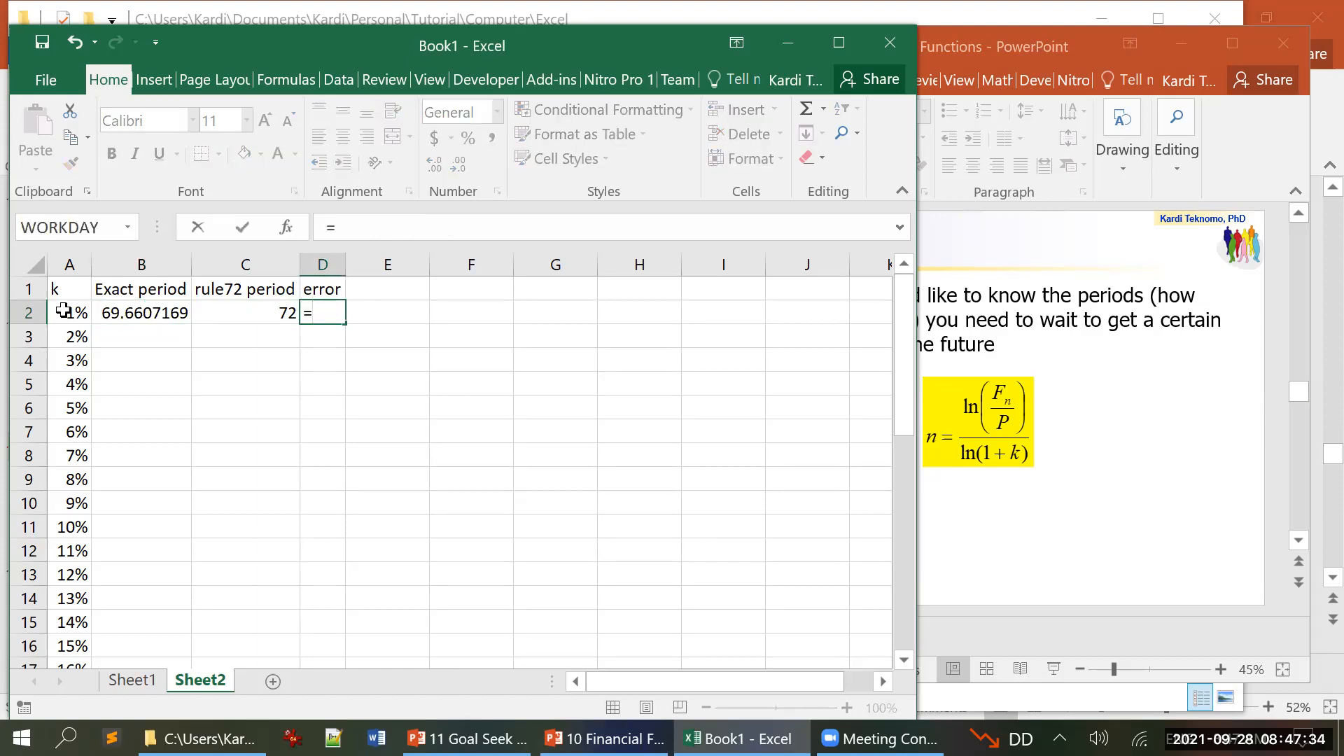
pyautogui.write('abs')
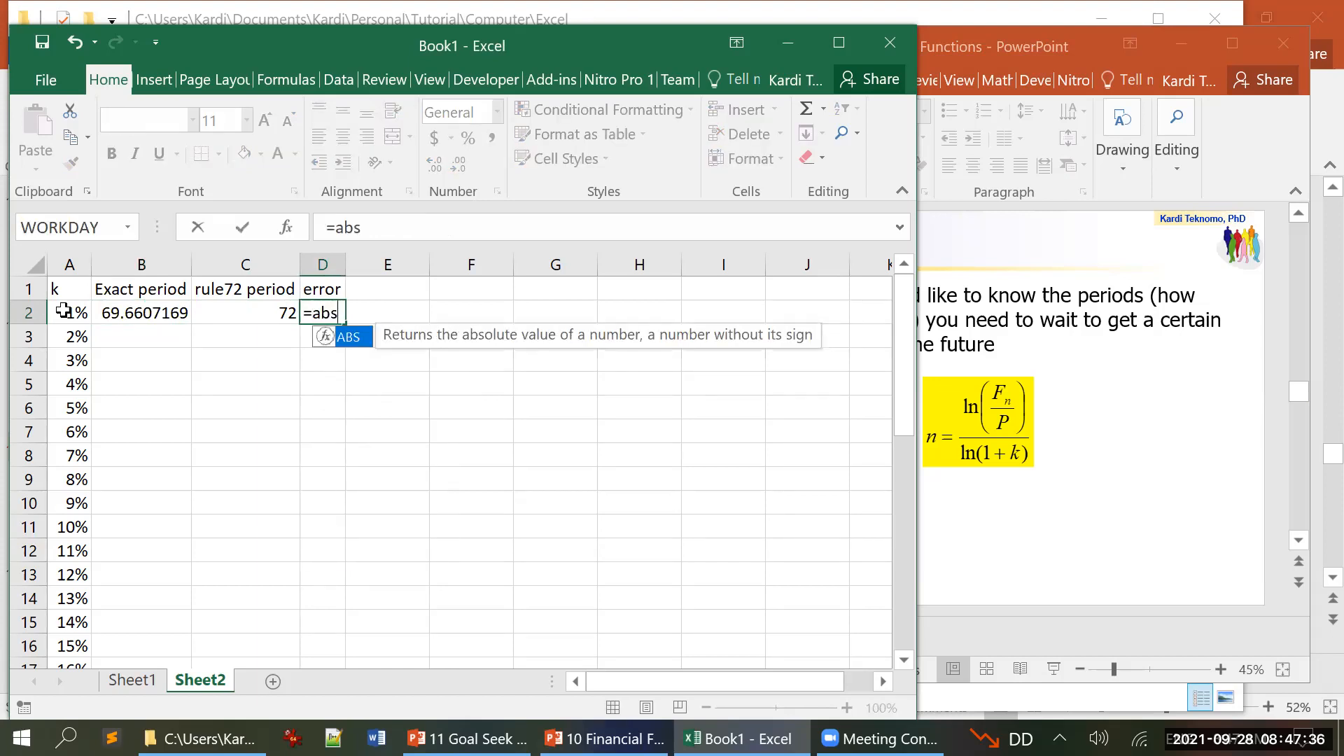
pyautogui.write('(')
pyautogui.press('Left')
pyautogui.write('-')
pyautogui.press('Left')
pyautogui.press('Left')
pyautogui.write(')/')
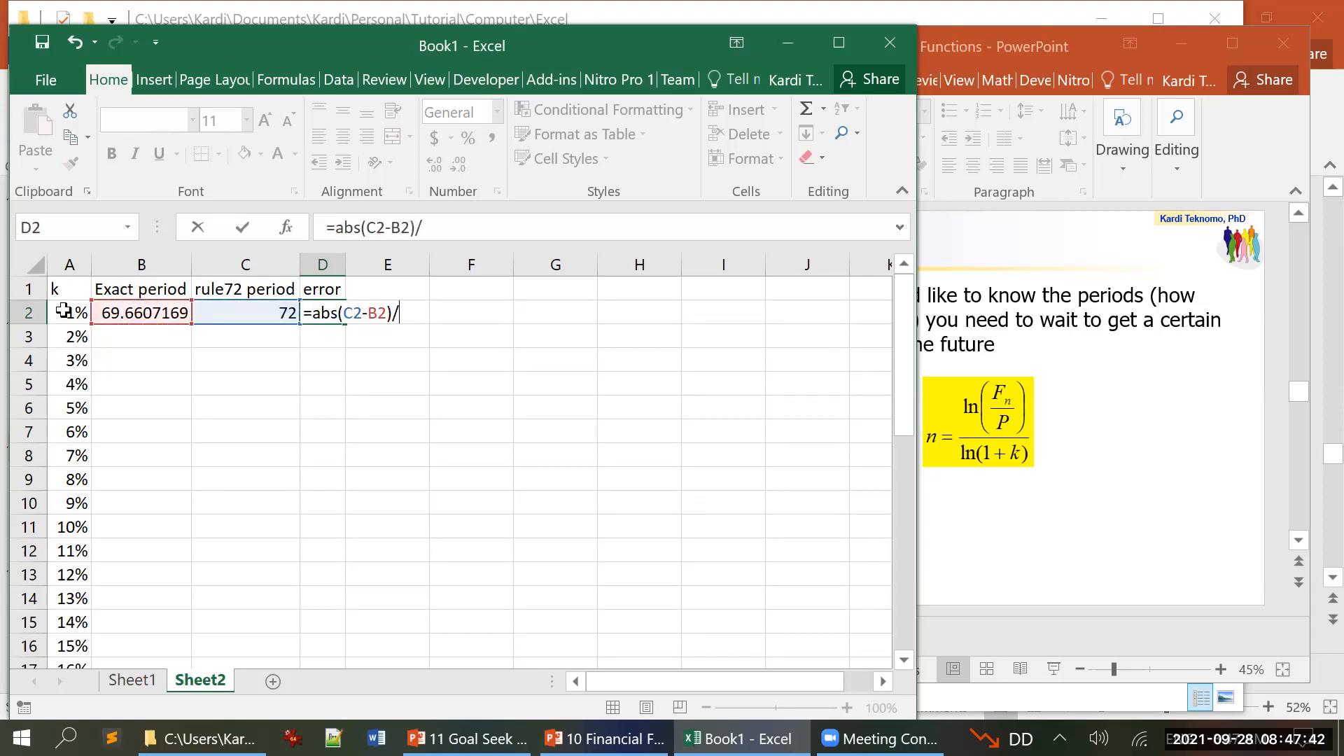
pyautogui.click(102, 313)
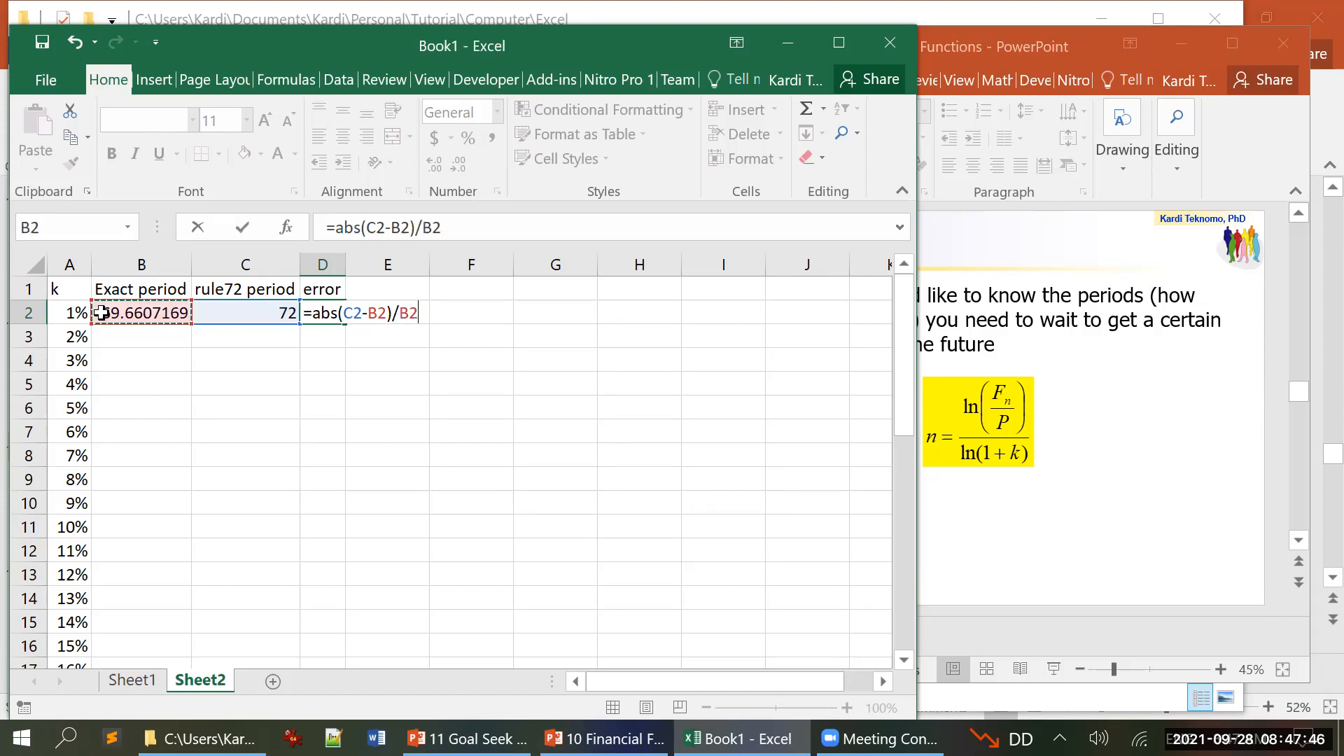
pyautogui.press('Return')
# Step: Format the error in cell D2 as a percentage with one decimal place
pyautogui.press('Up')
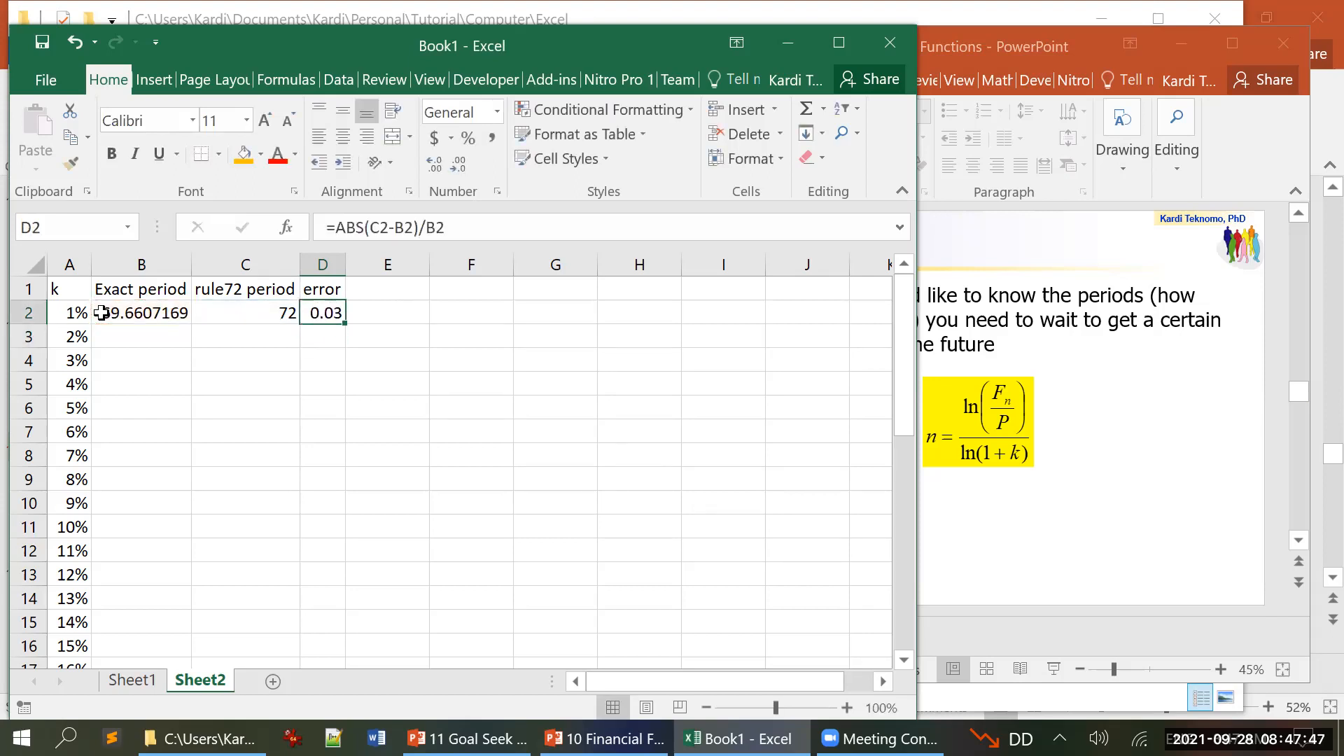
pyautogui.click(468, 139)
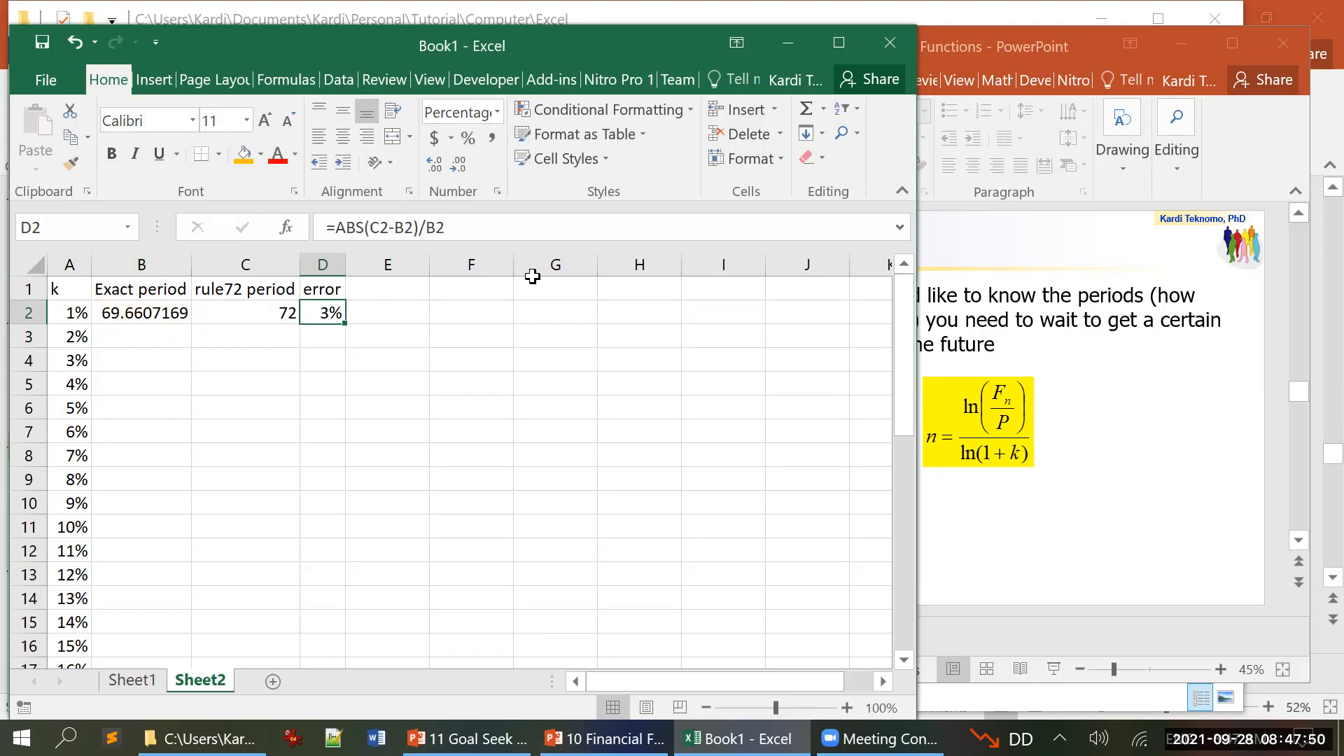
pyautogui.click(435, 165)
# Step: Copy the formulas in B2:D2 down through row 37 for all interest rates up to 36%
pyautogui.press('Left')
pyautogui.press('Left')
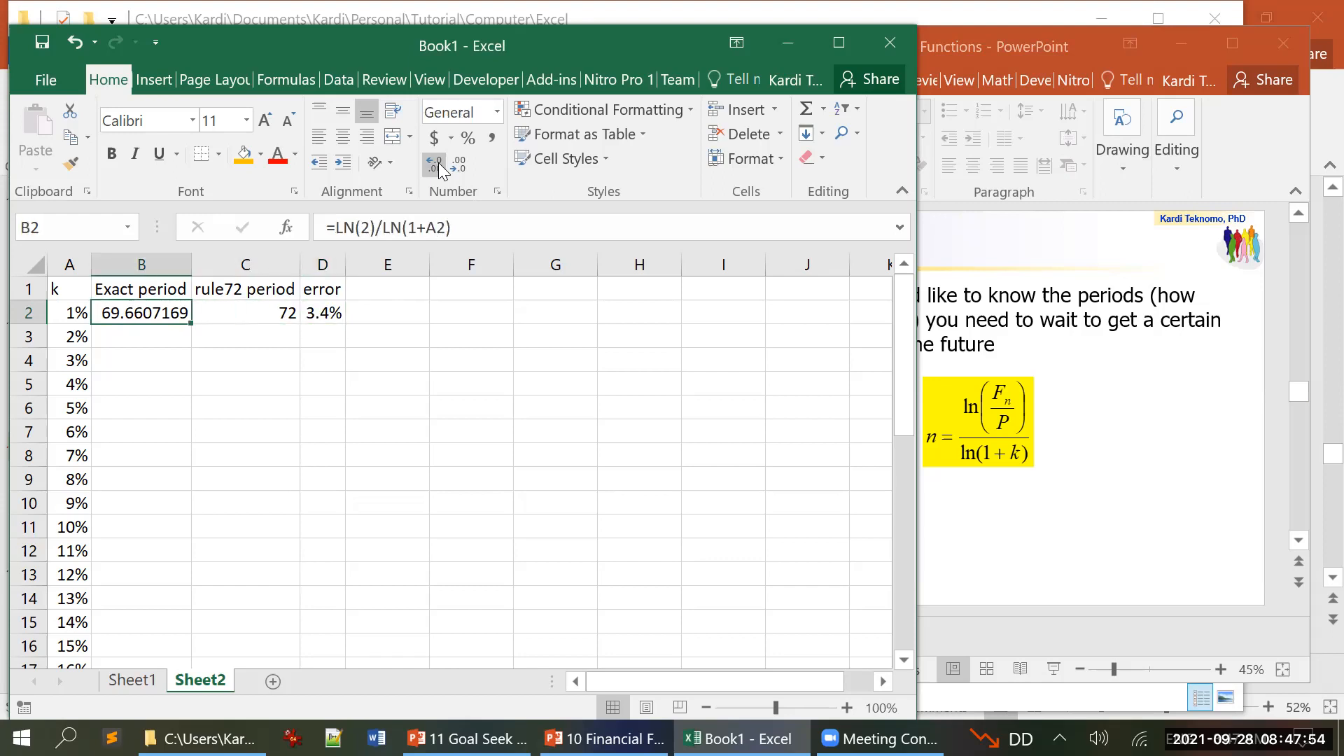
pyautogui.hotkey('shift', 'Right')
pyautogui.hotkey('shift', 'Right')
pyautogui.hotkey('ctrl', 'c')
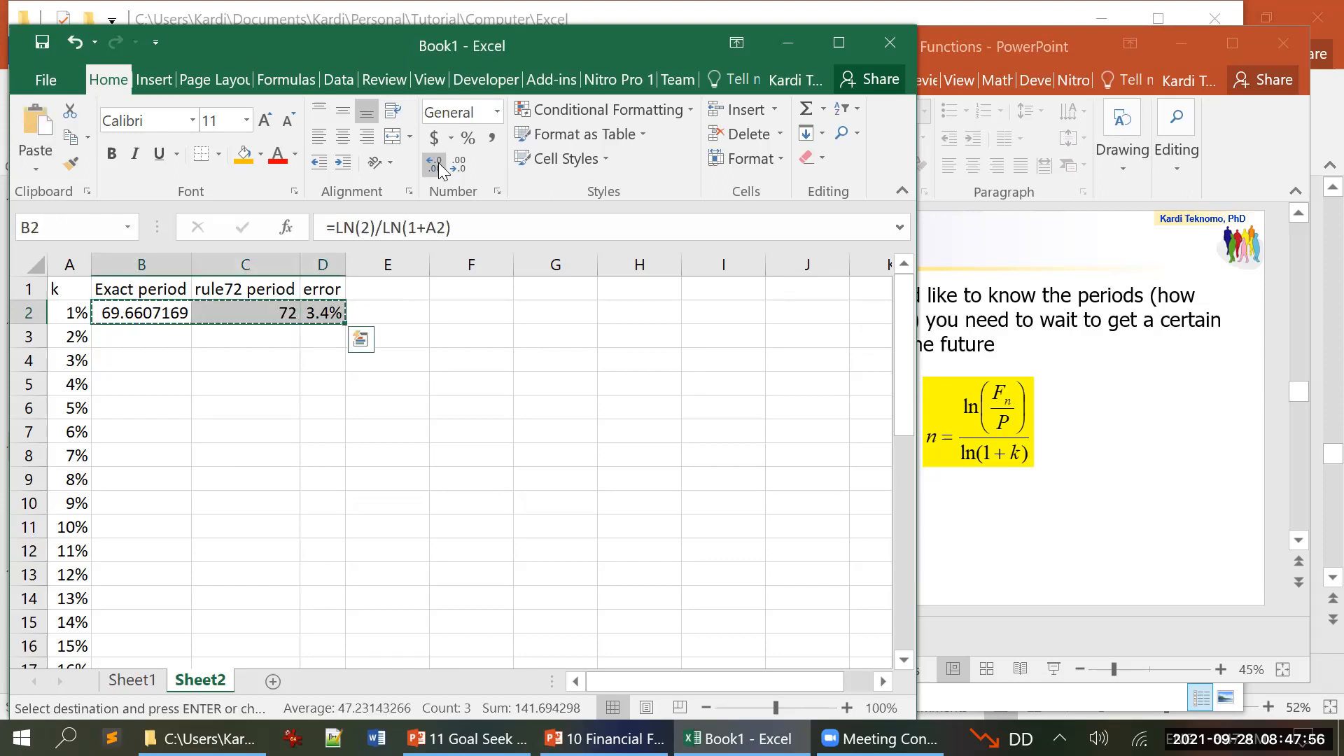
pyautogui.hotkey('shift', 'Down')
pyautogui.hotkey('shift', 'Down')
pyautogui.hotkey('shift', 'Down')
pyautogui.hotkey('shift', 'Down')
pyautogui.hotkey('shift', 'Down')
pyautogui.hotkey('shift', 'Down')
pyautogui.hotkey('shift', 'Down')
pyautogui.hotkey('shift', 'Down')
pyautogui.hotkey('shift', 'Down')
pyautogui.hotkey('shift', 'Down')
pyautogui.hotkey('shift', 'Down')
pyautogui.hotkey('shift', 'Down')
pyautogui.hotkey('shift', 'Down')
pyautogui.hotkey('shift', 'Down')
pyautogui.hotkey('shift', 'Down')
pyautogui.hotkey('shift', 'Down')
pyautogui.hotkey('shift', 'Down')
pyautogui.hotkey('shift', 'Down')
pyautogui.hotkey('shift', 'Down')
pyautogui.hotkey('shift', 'Down')
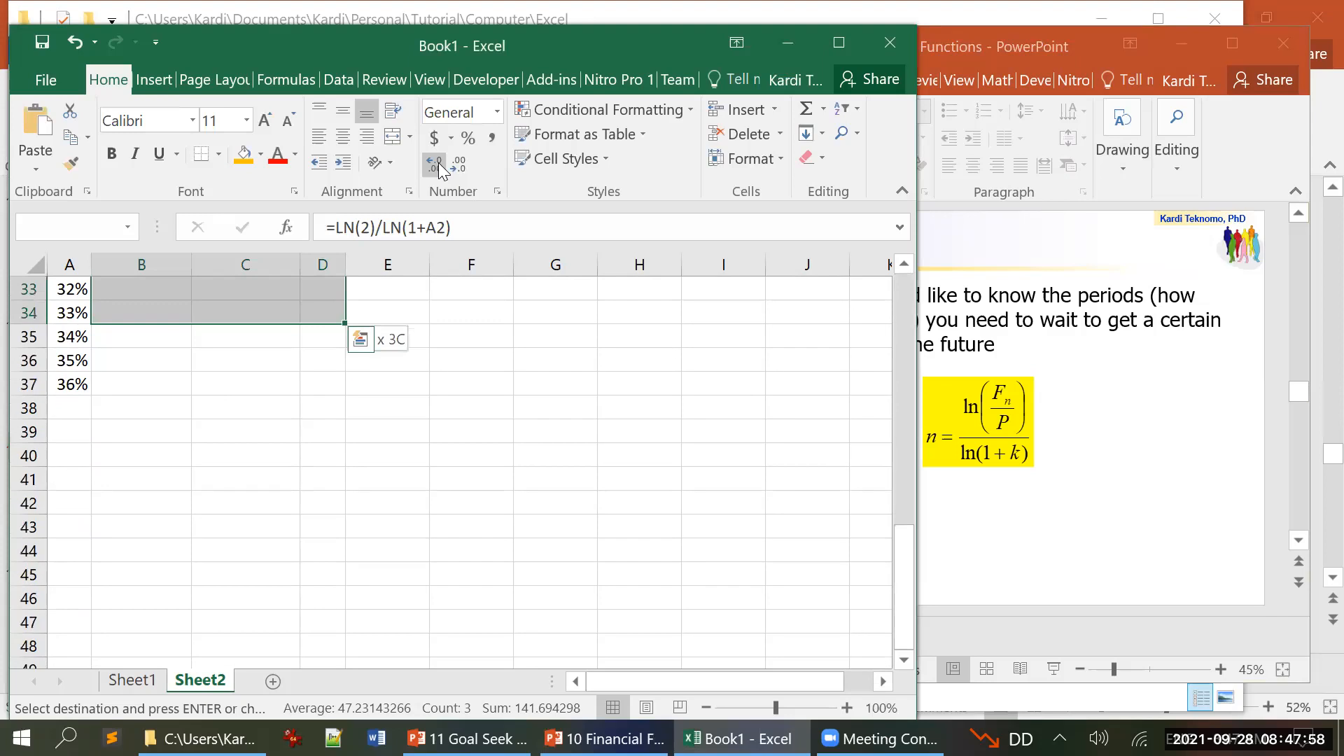
pyautogui.hotkey('shift', 'Down')
pyautogui.hotkey('ctrl', 'v')
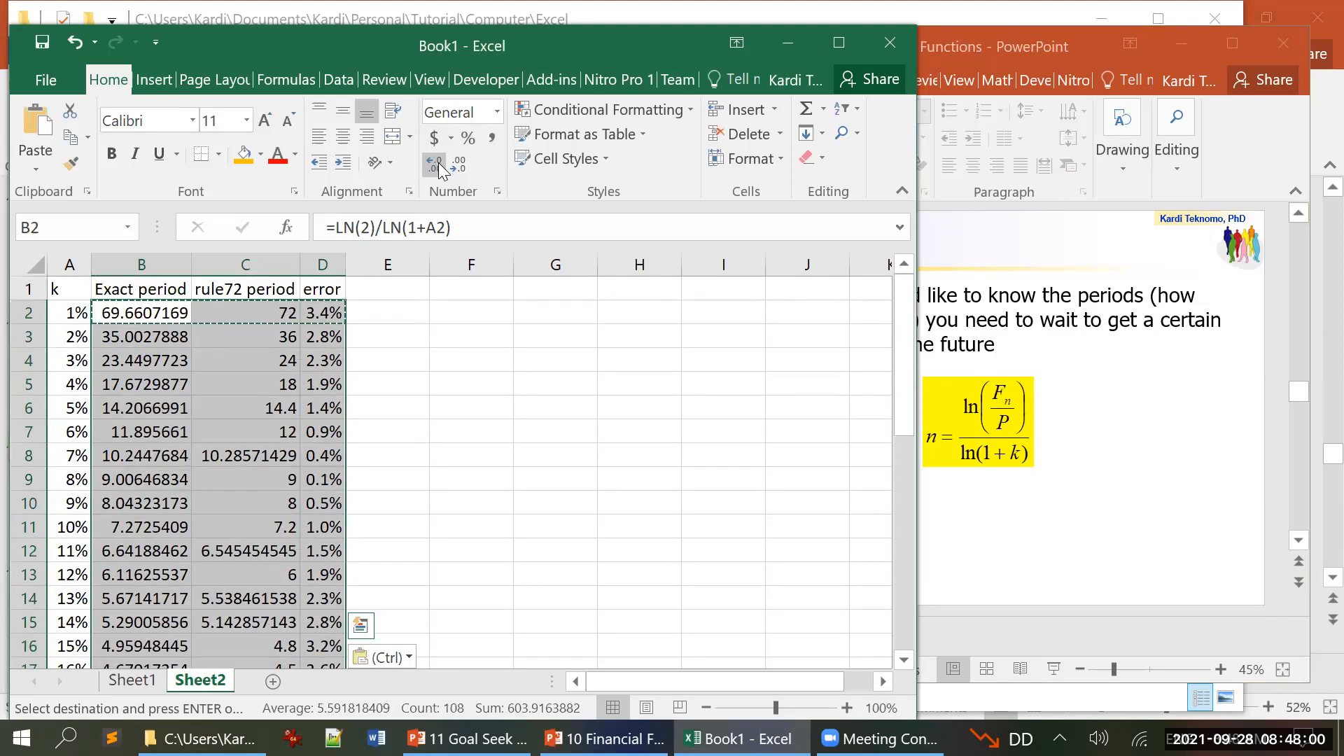
pyautogui.press('Escape')
pyautogui.press('Escape')
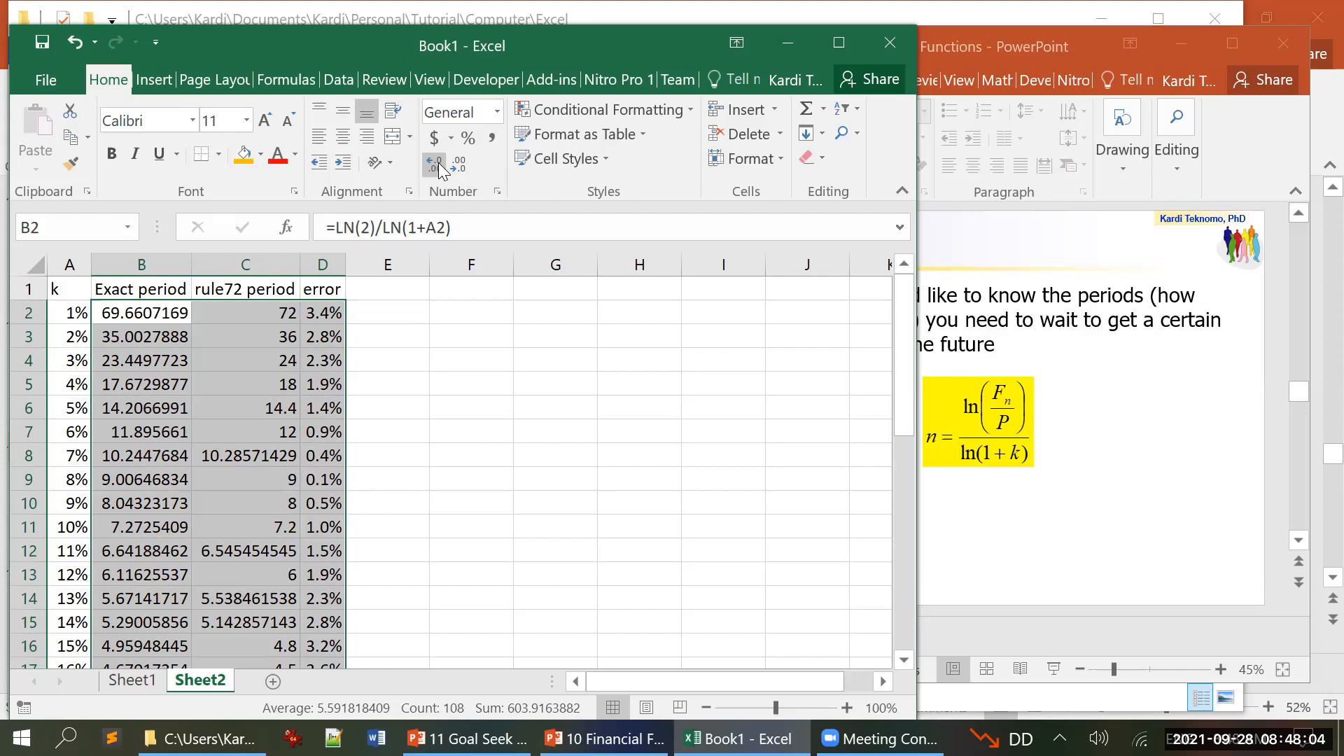
# Step: Maximize the Excel window and autofit the column width to the error values in D2:D37
pyautogui.press('Right')
pyautogui.press('Right')
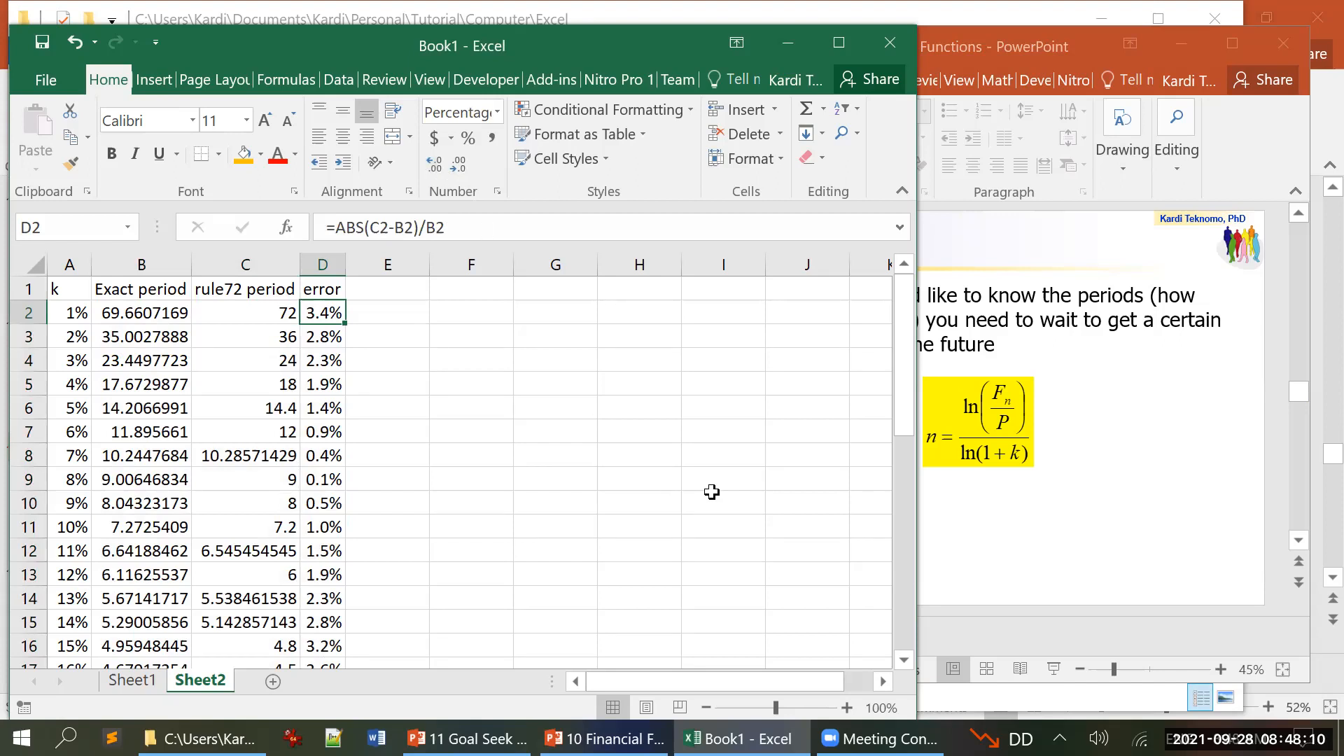
pyautogui.hotkey('shift', 'Down')
pyautogui.hotkey('shift', 'Down')
pyautogui.hotkey('shift', 'Down')
pyautogui.hotkey('shift', 'Down')
pyautogui.hotkey('shift', 'Down')
pyautogui.hotkey('shift', 'Down')
pyautogui.hotkey('shift', 'Down')
pyautogui.hotkey('shift', 'Down')
pyautogui.hotkey('shift', 'Down')
pyautogui.hotkey('shift', 'Down')
pyautogui.hotkey('shift', 'Down')
pyautogui.hotkey('shift', 'Down')
pyautogui.hotkey('shift', 'Down')
pyautogui.hotkey('shift', 'Down')
pyautogui.hotkey('shift', 'Down')
pyautogui.hotkey('shift', 'Down')
pyautogui.hotkey('shift', 'Down')
pyautogui.hotkey('shift', 'Down')
pyautogui.hotkey('shift', 'Down')
pyautogui.hotkey('shift', 'Down')
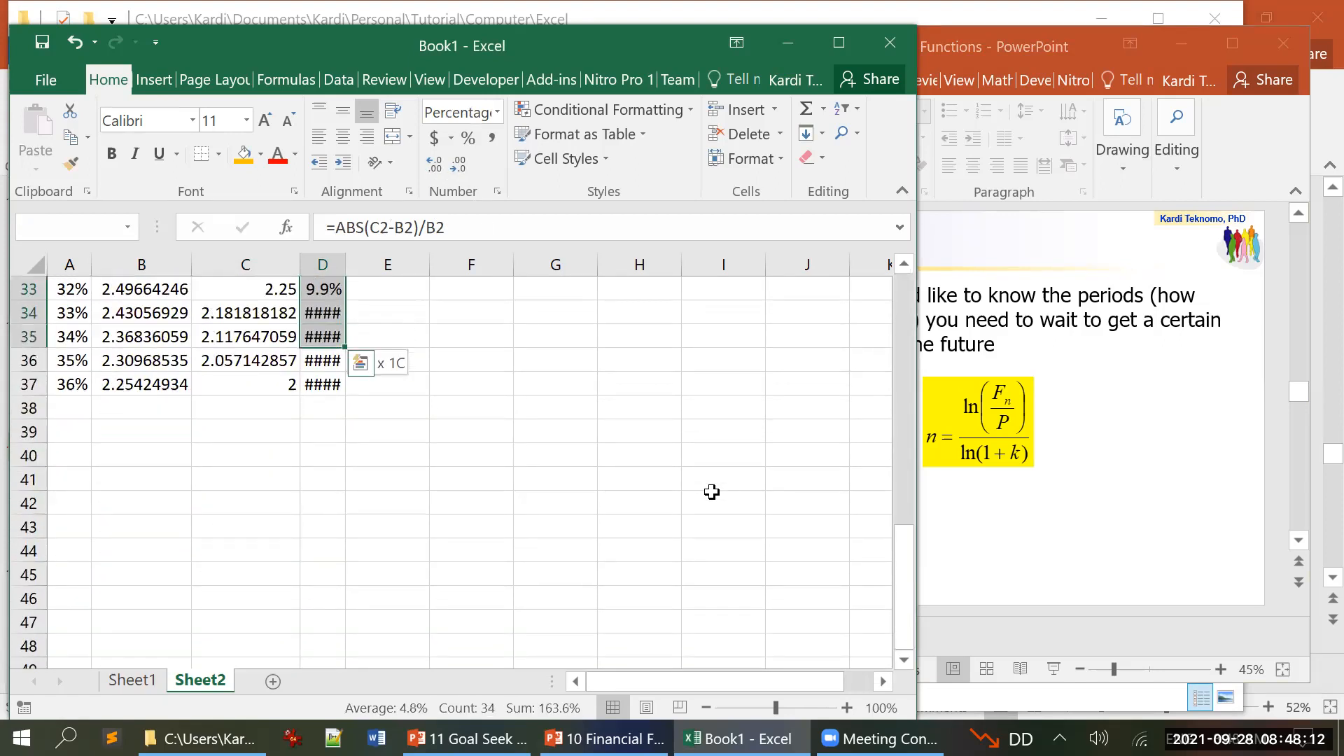
pyautogui.hotkey('shift', 'Down')
pyautogui.hotkey('shift', 'Down')
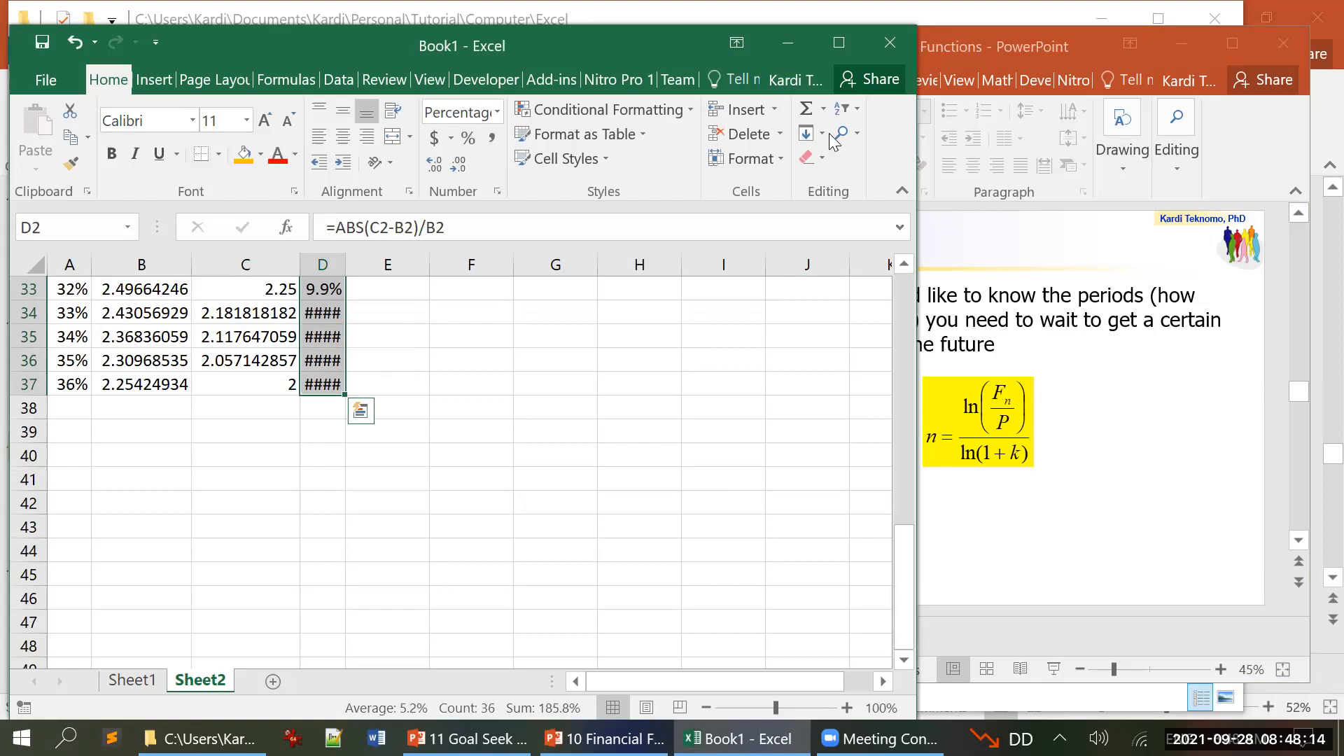
pyautogui.click(714, 121)
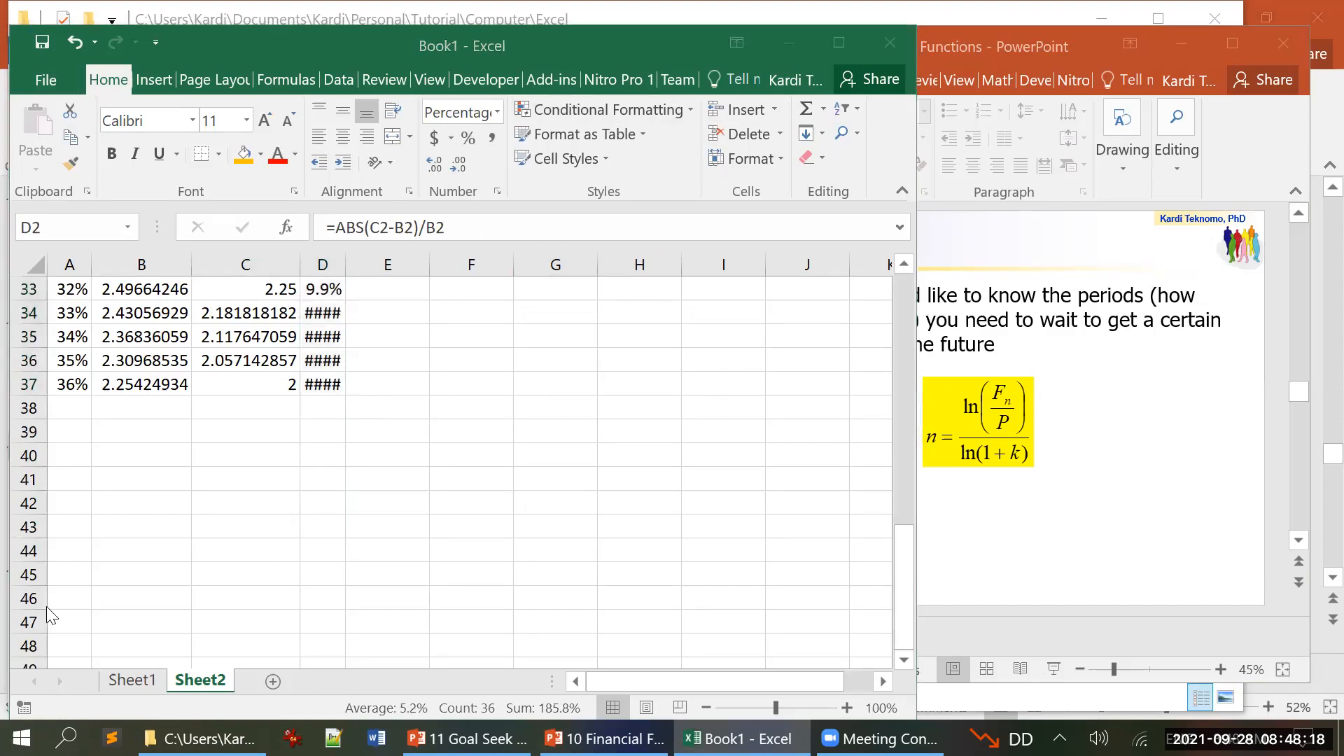
pyautogui.click(838, 43)
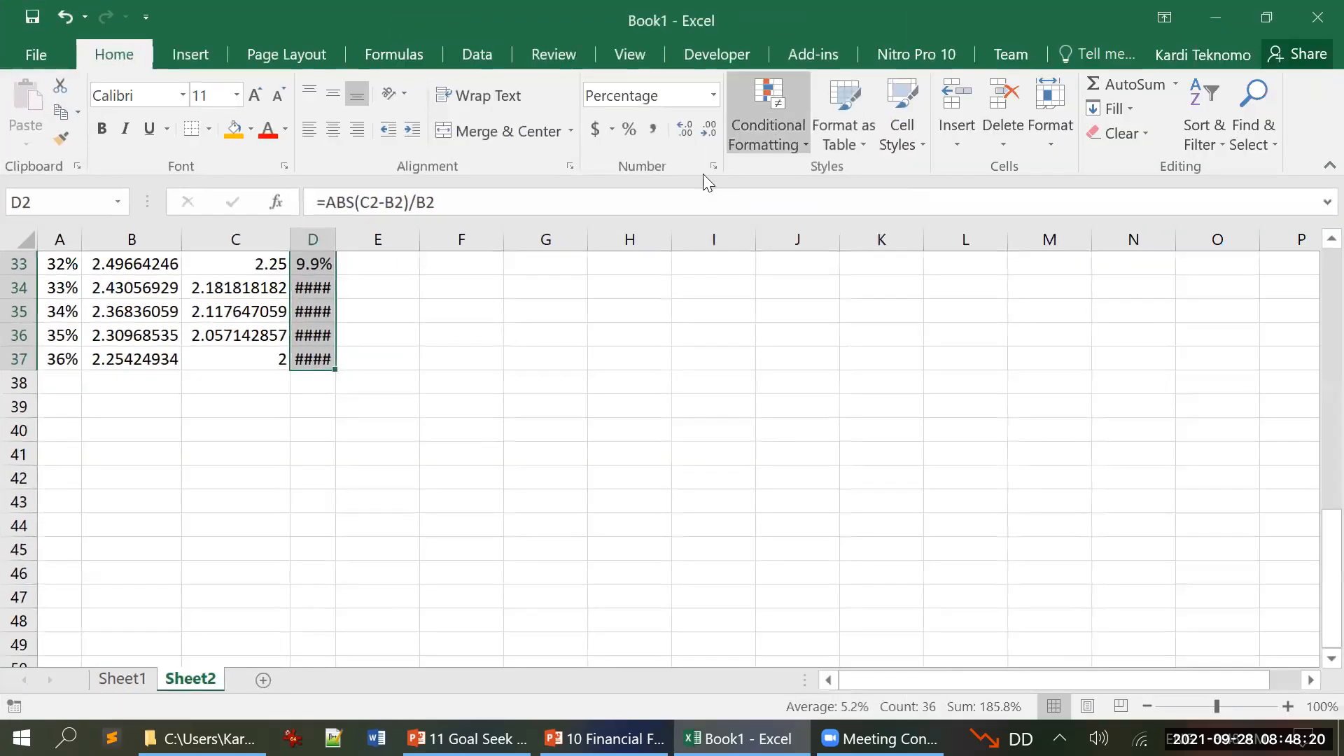
pyautogui.click(1051, 139)
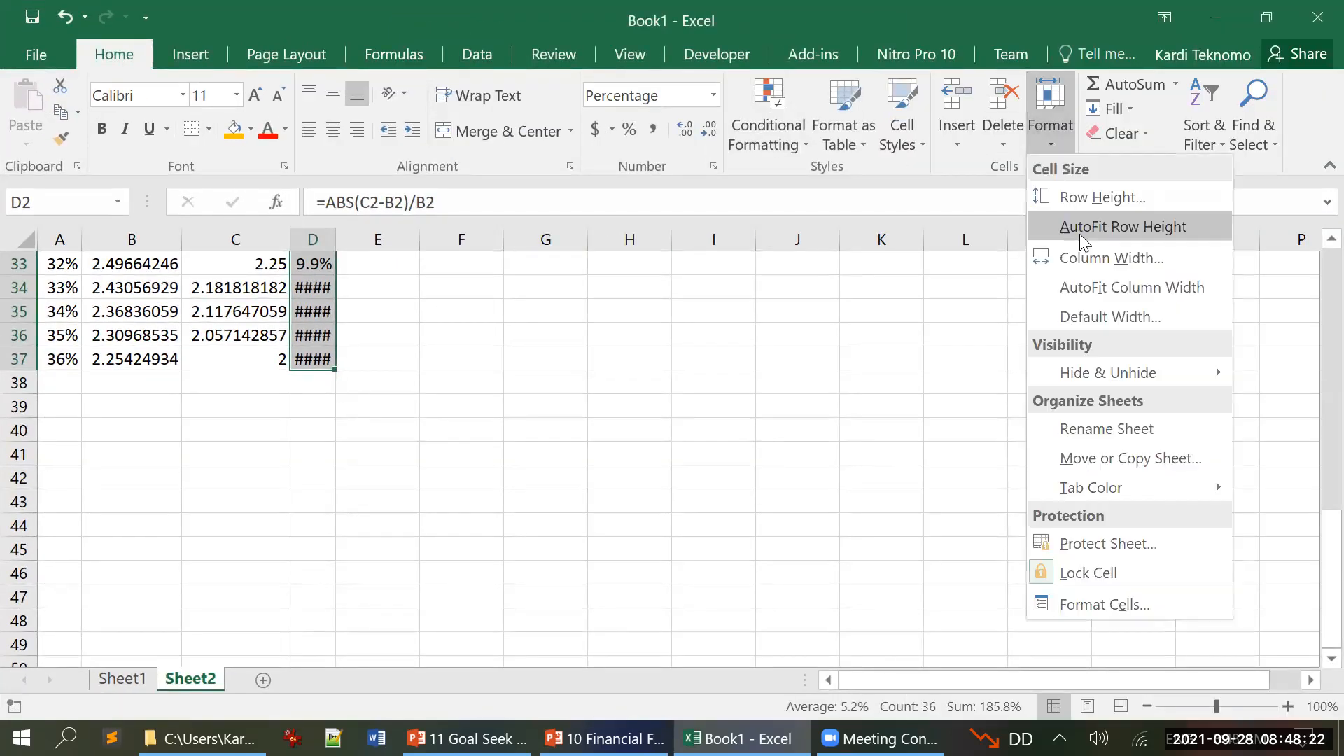
pyautogui.click(1101, 288)
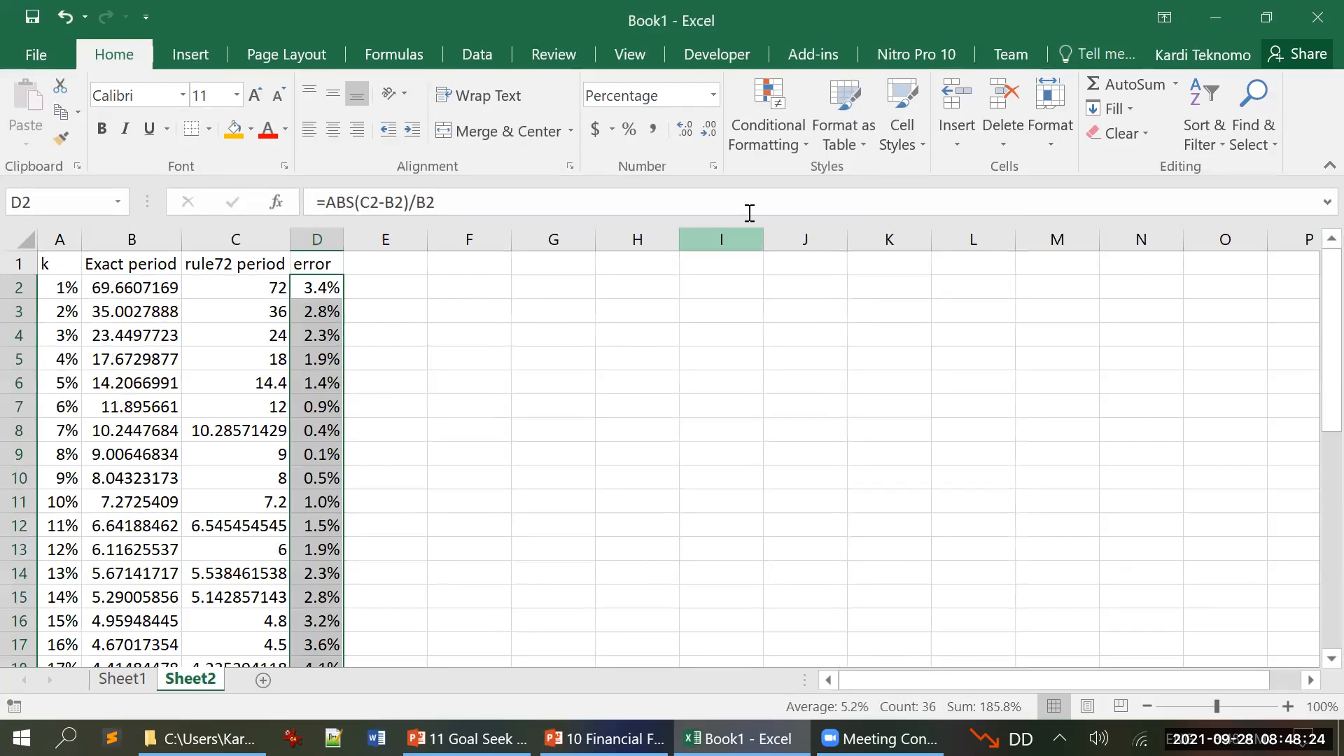
# Step: Apply purple gradient-fill data bars to the error values in D2:D37
pyautogui.click(803, 140)
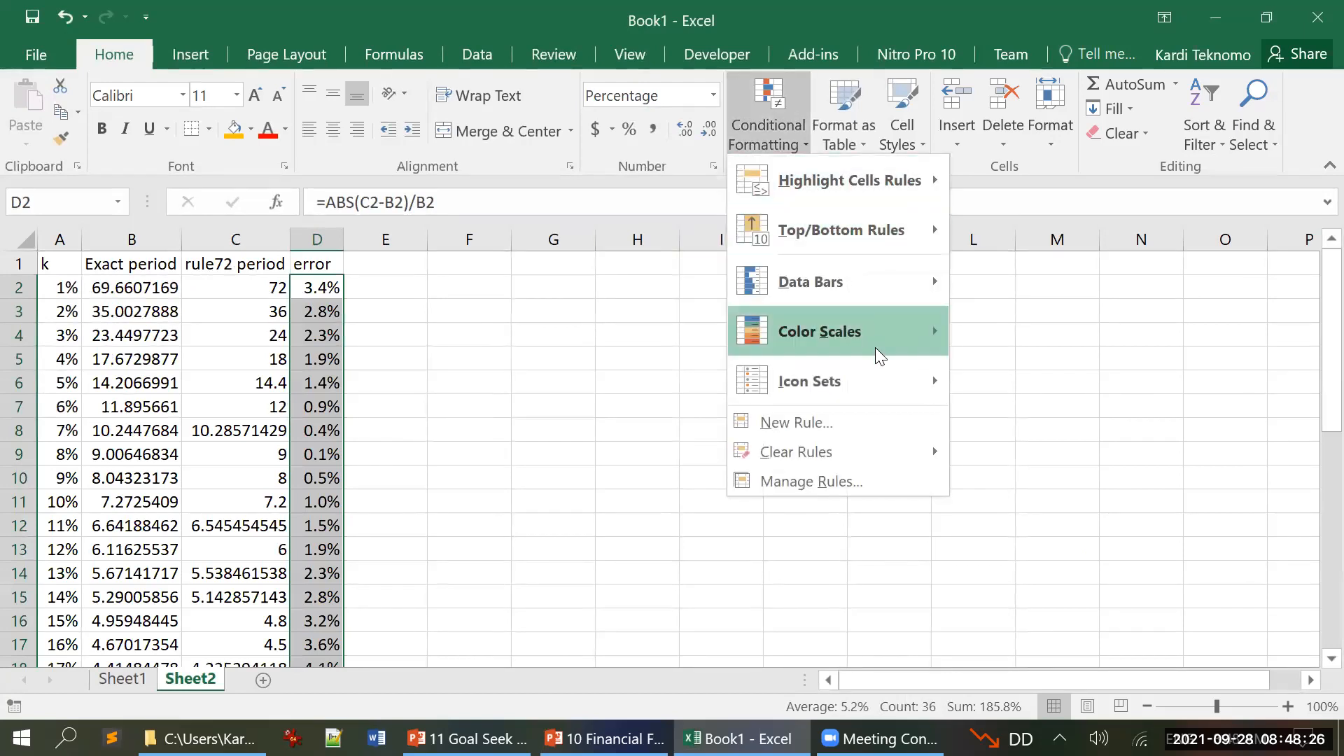
pyautogui.moveTo(893, 332)
pyautogui.moveTo(920, 285)
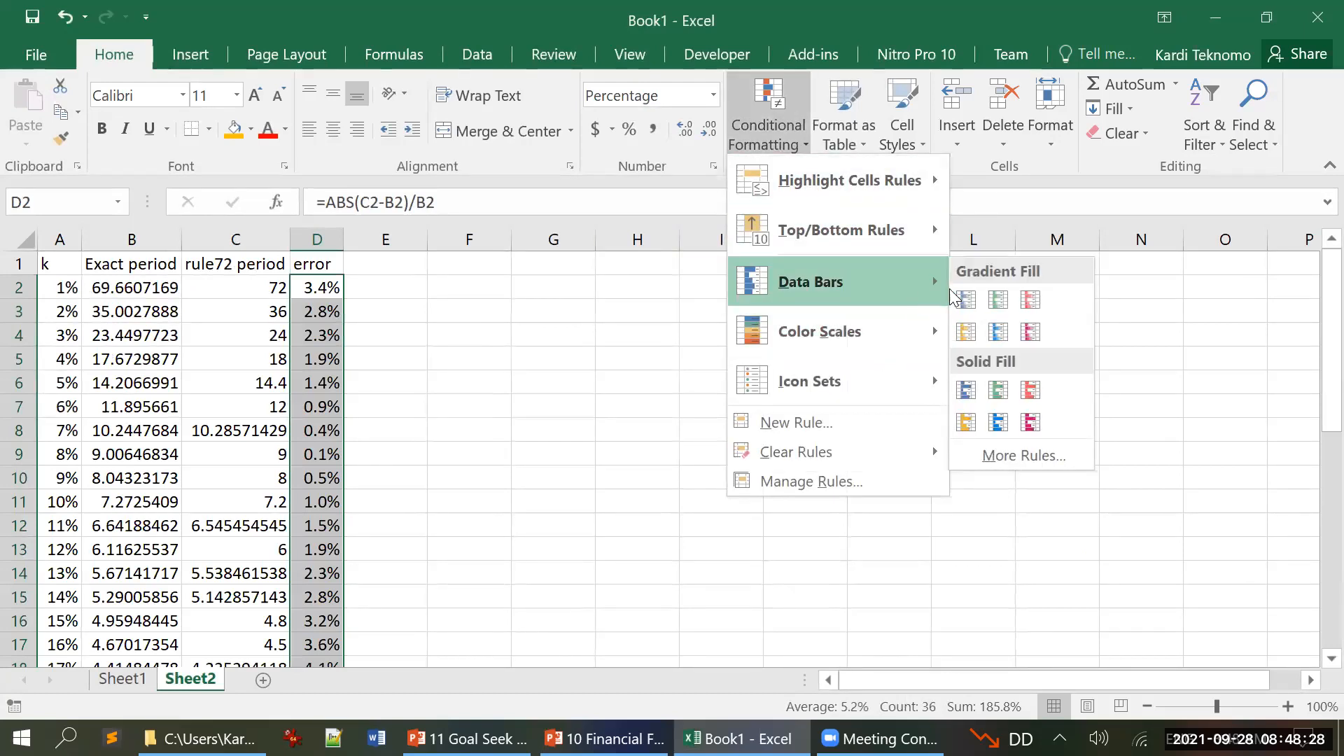
pyautogui.click(1030, 334)
pyautogui.click(678, 428)
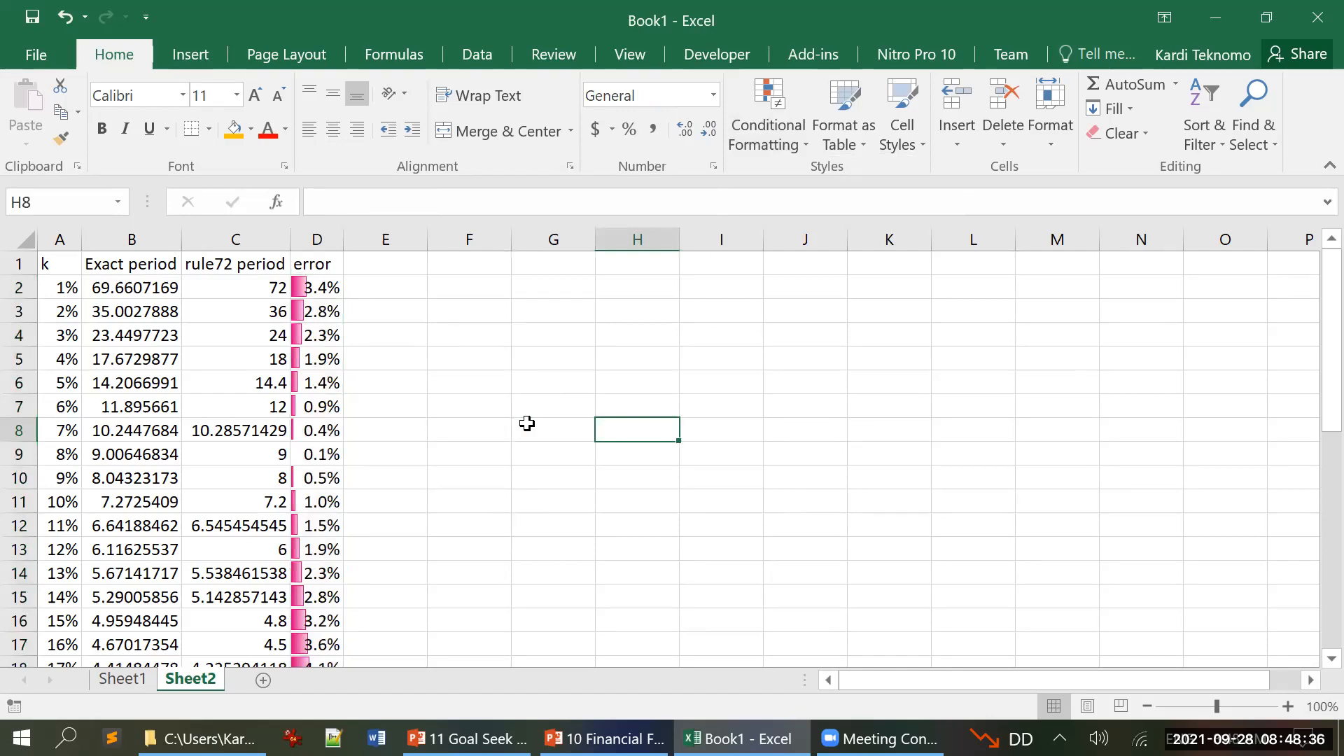
# Step: Restore the Excel window to a smaller size and switch to PowerPoint to examine the Answer slide with the doubling time table
pyautogui.click(126, 290)
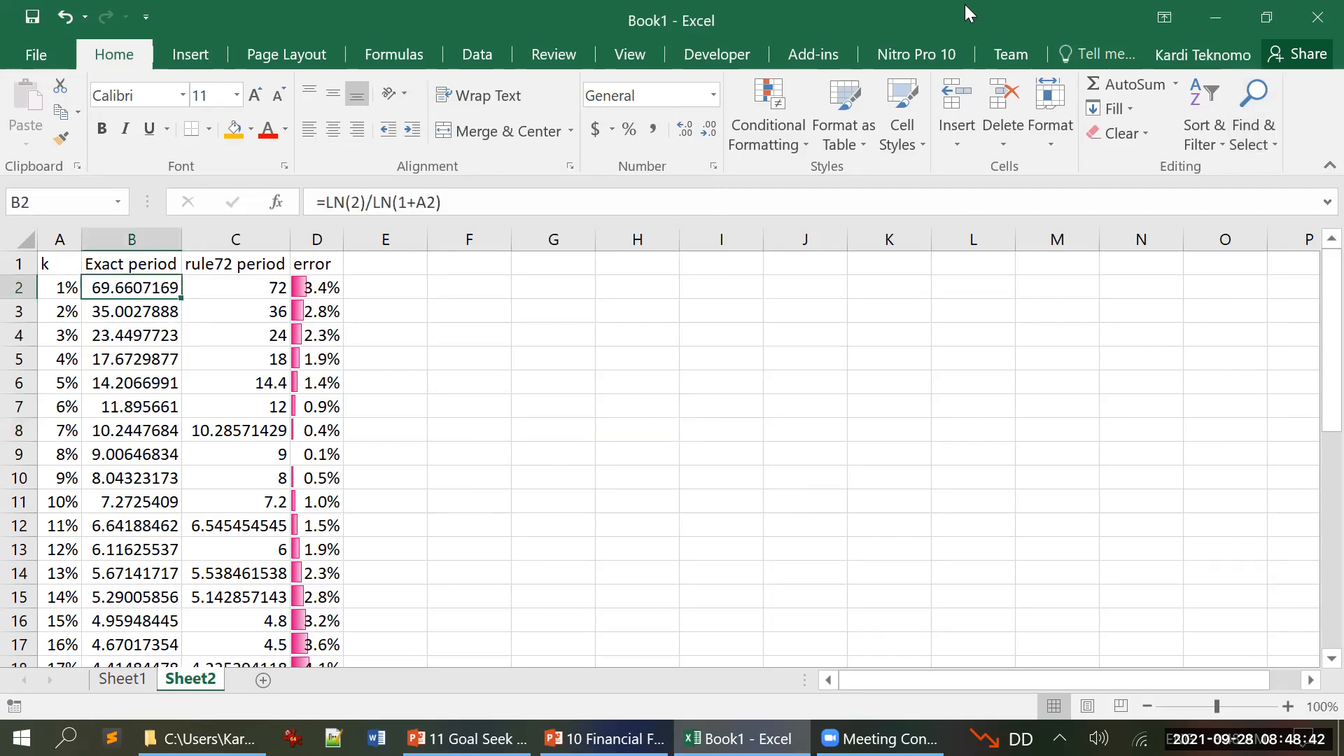
pyautogui.click(1267, 16)
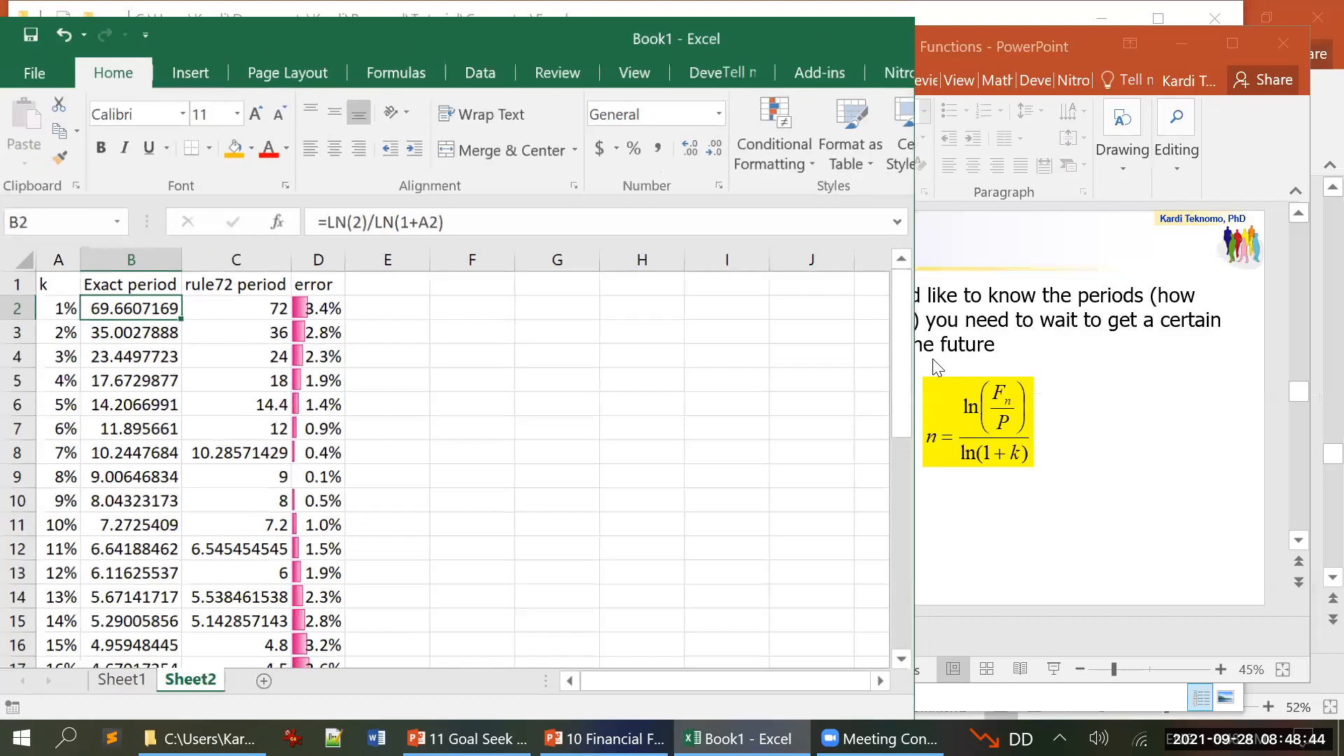
pyautogui.click(1055, 552)
pyautogui.scroll(-4, 1050, 543)
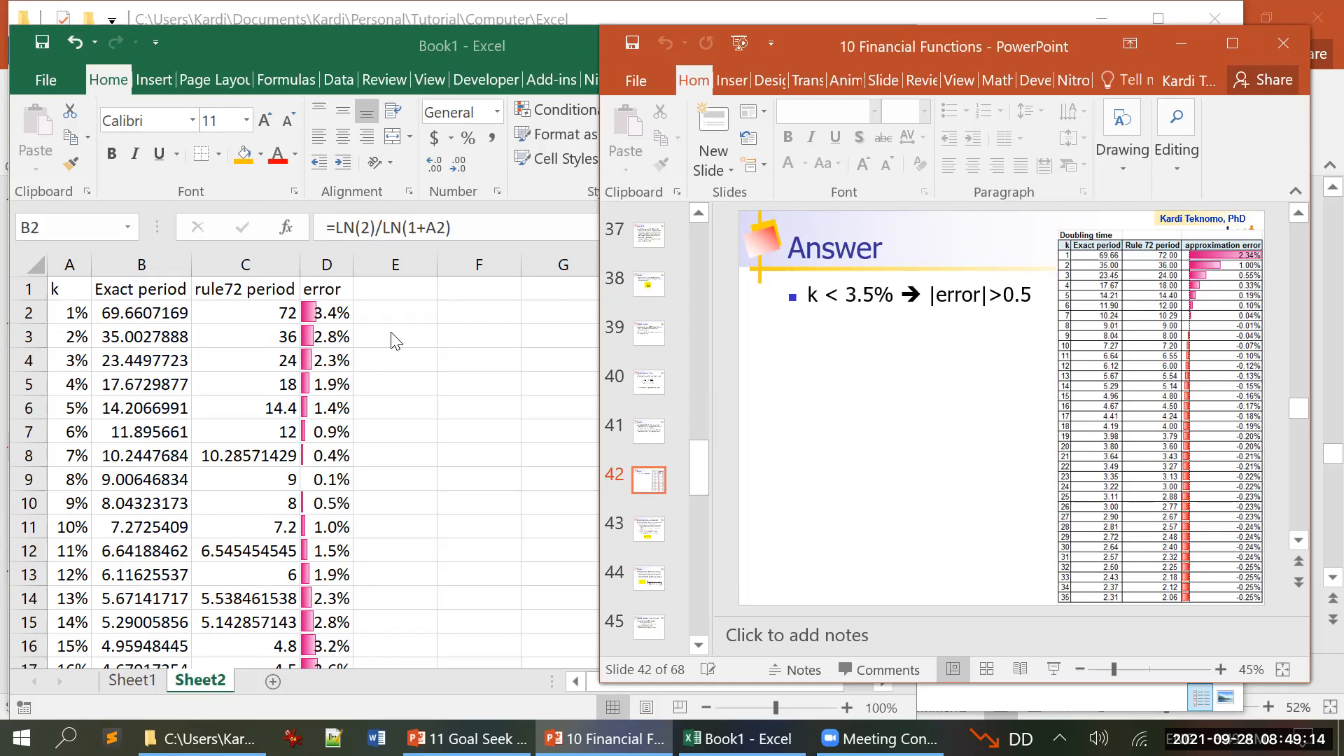
# Step: Return to Excel and try dividing by the Rule of 72 period in D2 with =ABS(C2-B2)/C2
pyautogui.click(354, 315)
pyautogui.click(328, 313)
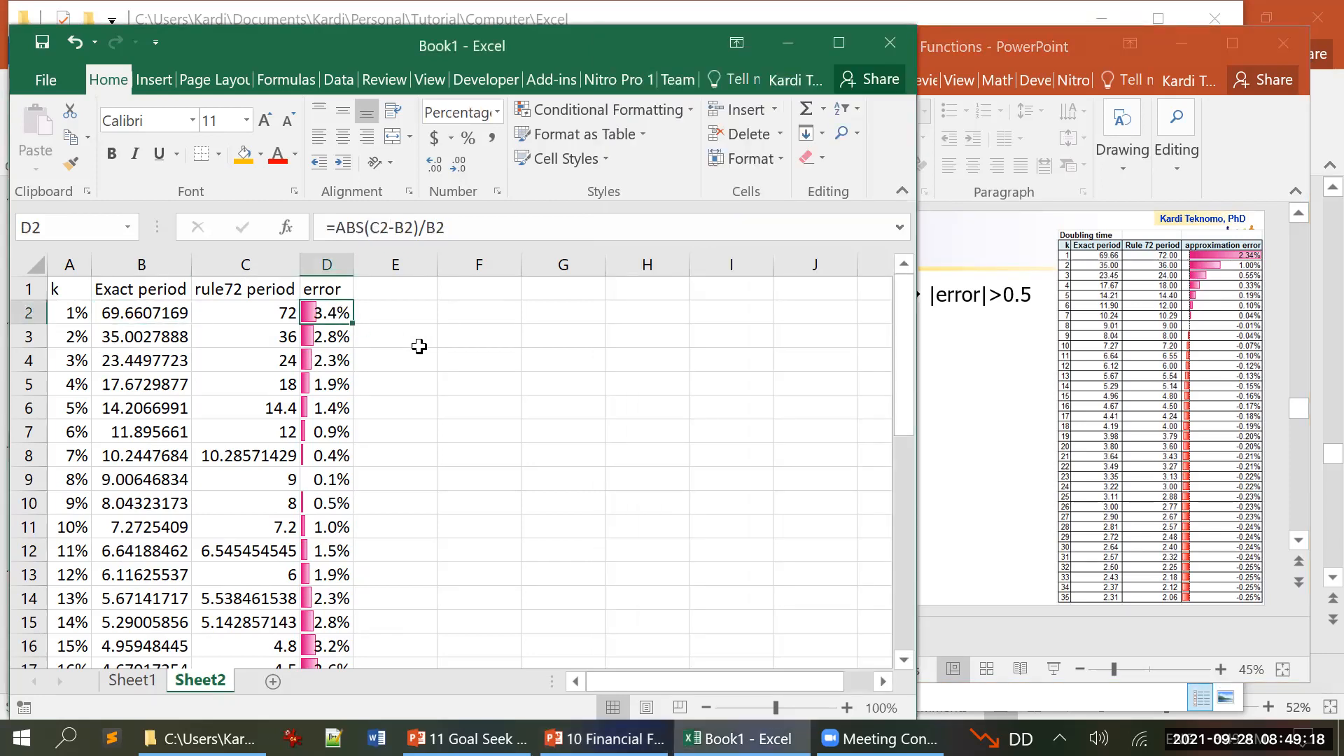
pyautogui.click(455, 223)
pyautogui.press('BackSpace')
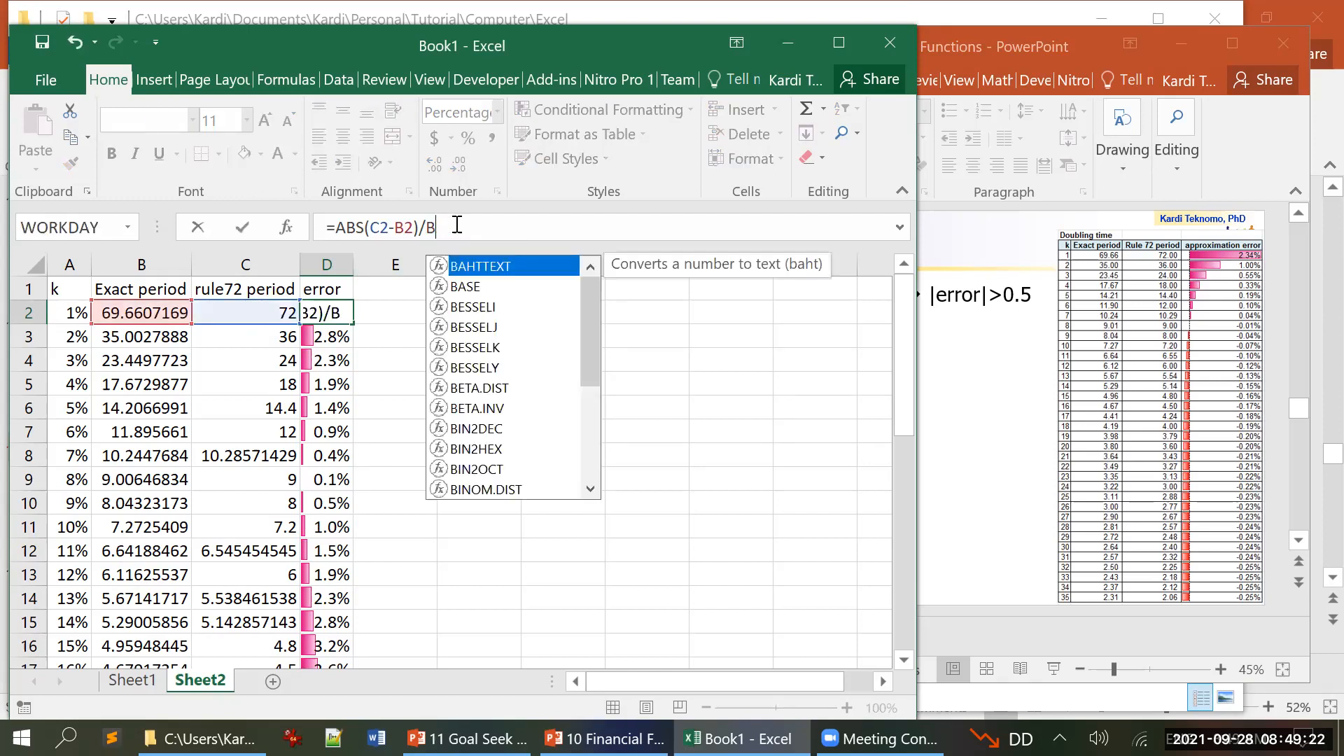
pyautogui.press('BackSpace')
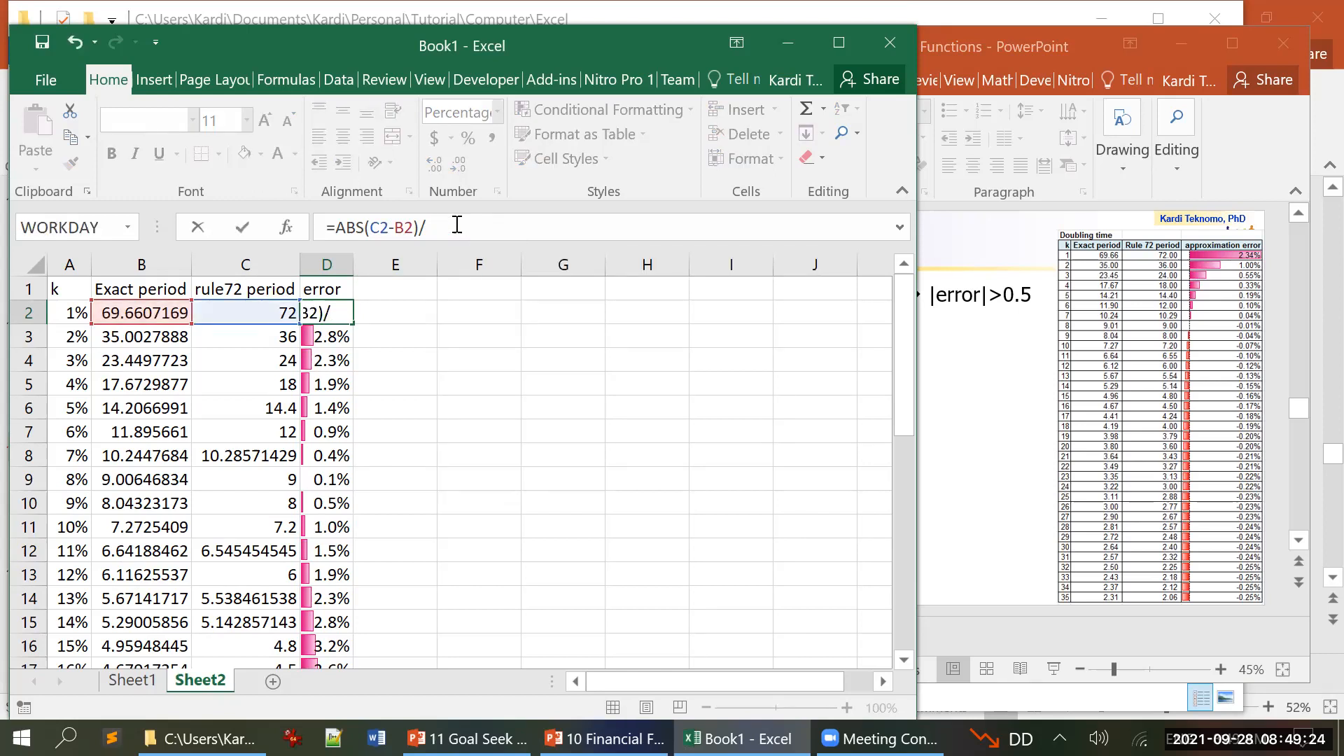
pyautogui.write('c2')
pyautogui.press('Return')
pyautogui.press('Up')
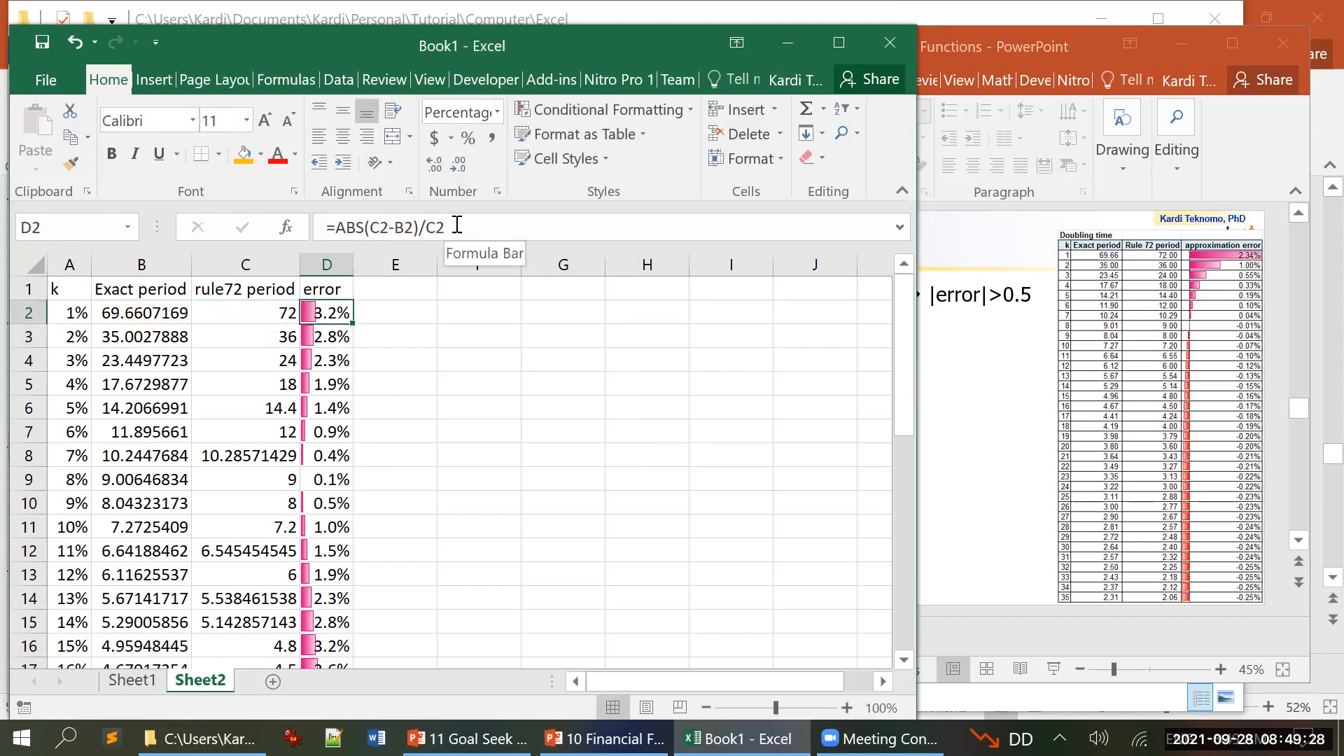
# Step: Change the error formula in D2 back to =ABS(C2-B2)/B2
pyautogui.click(457, 225)
pyautogui.press('BackSpace')
pyautogui.press('BackSpace')
pyautogui.write('b2')
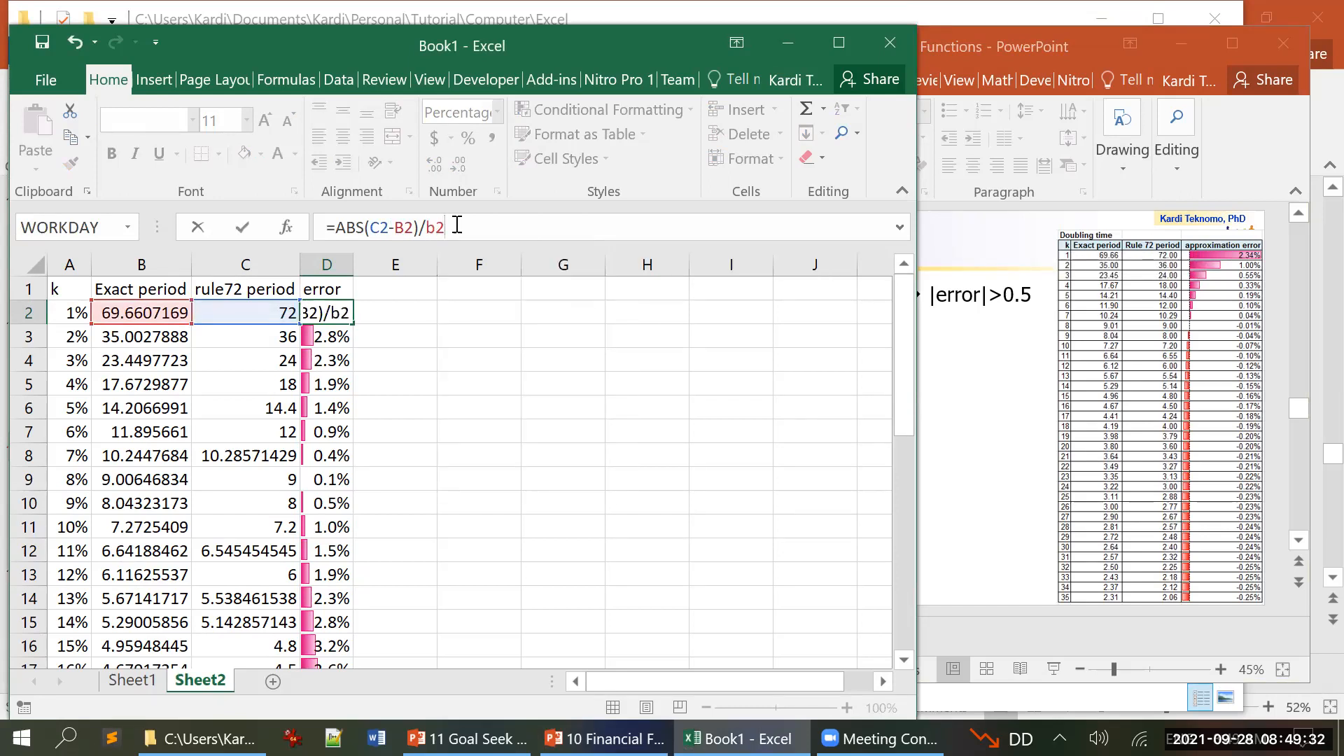
pyautogui.press('Return')
pyautogui.press('Up')
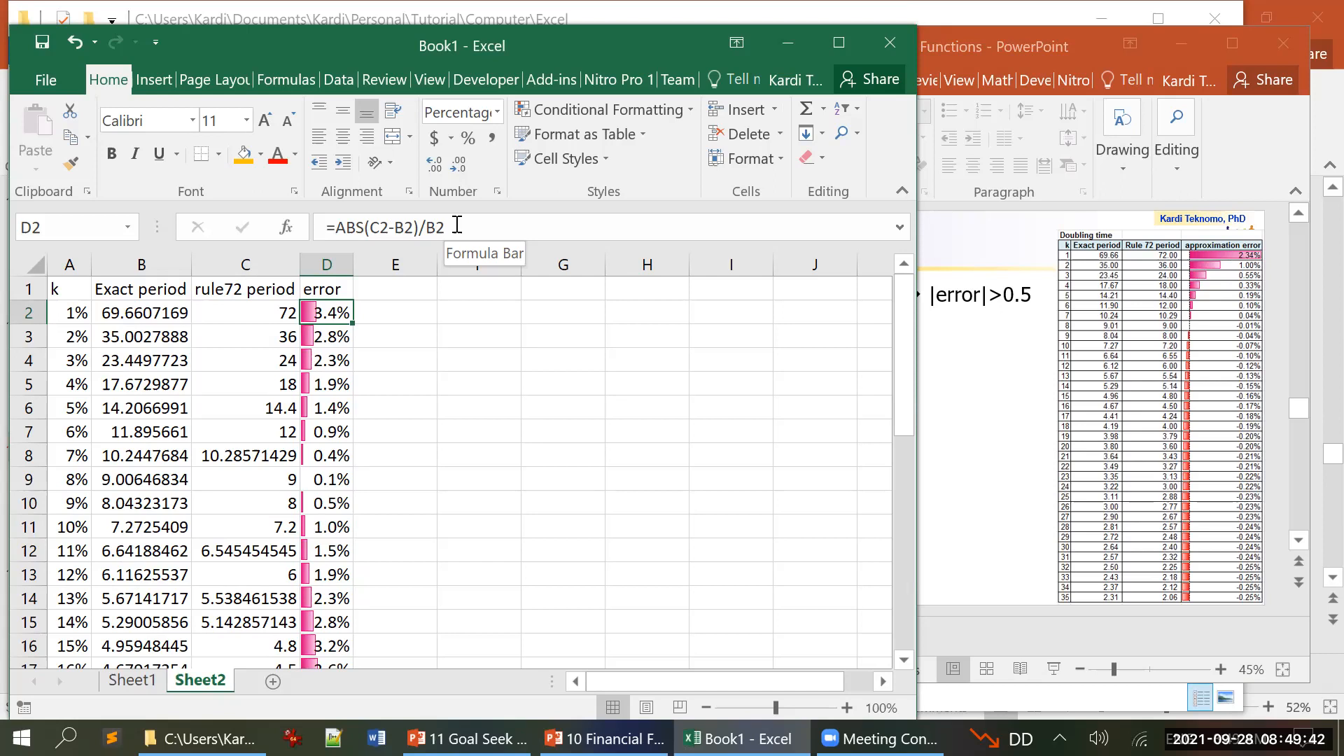
# Step: Format the periods and errors in B2:D37 with comma style showing two decimals
pyautogui.press('Left')
pyautogui.press('Left')
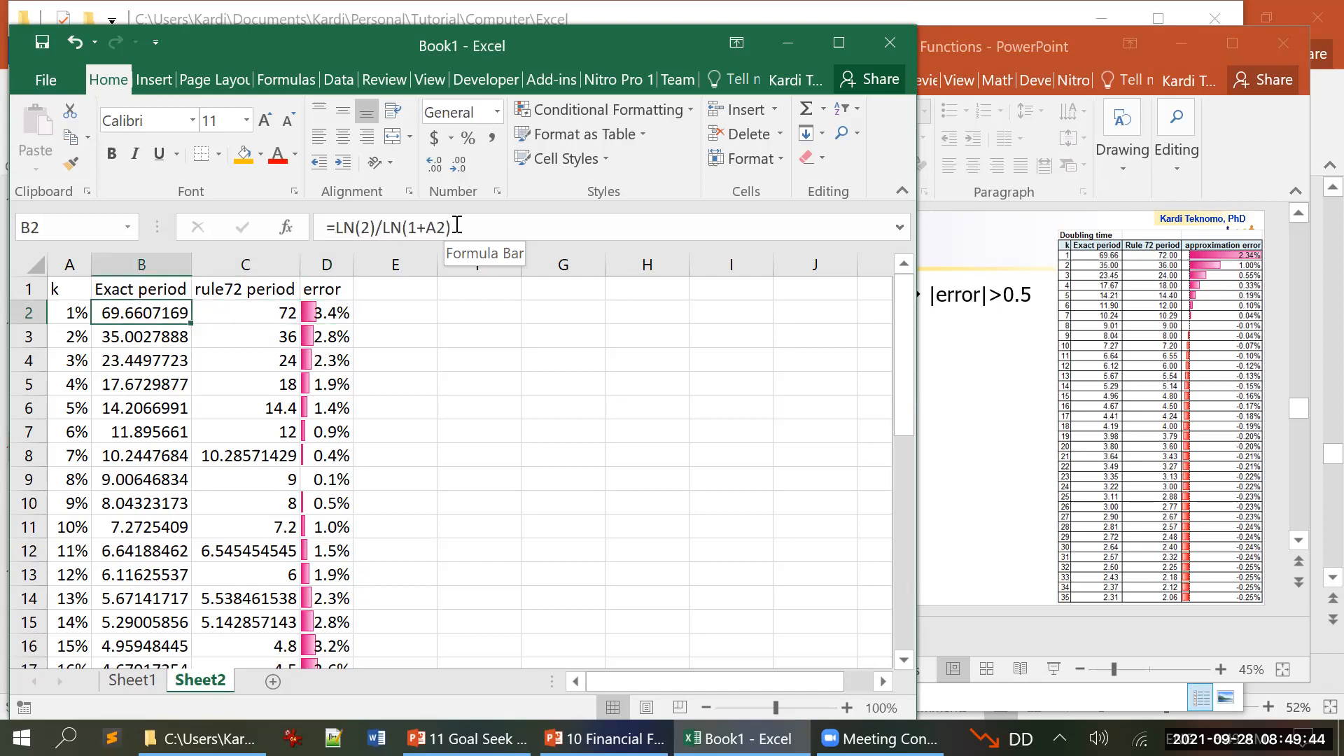
pyautogui.hotkey('shift', 'Right')
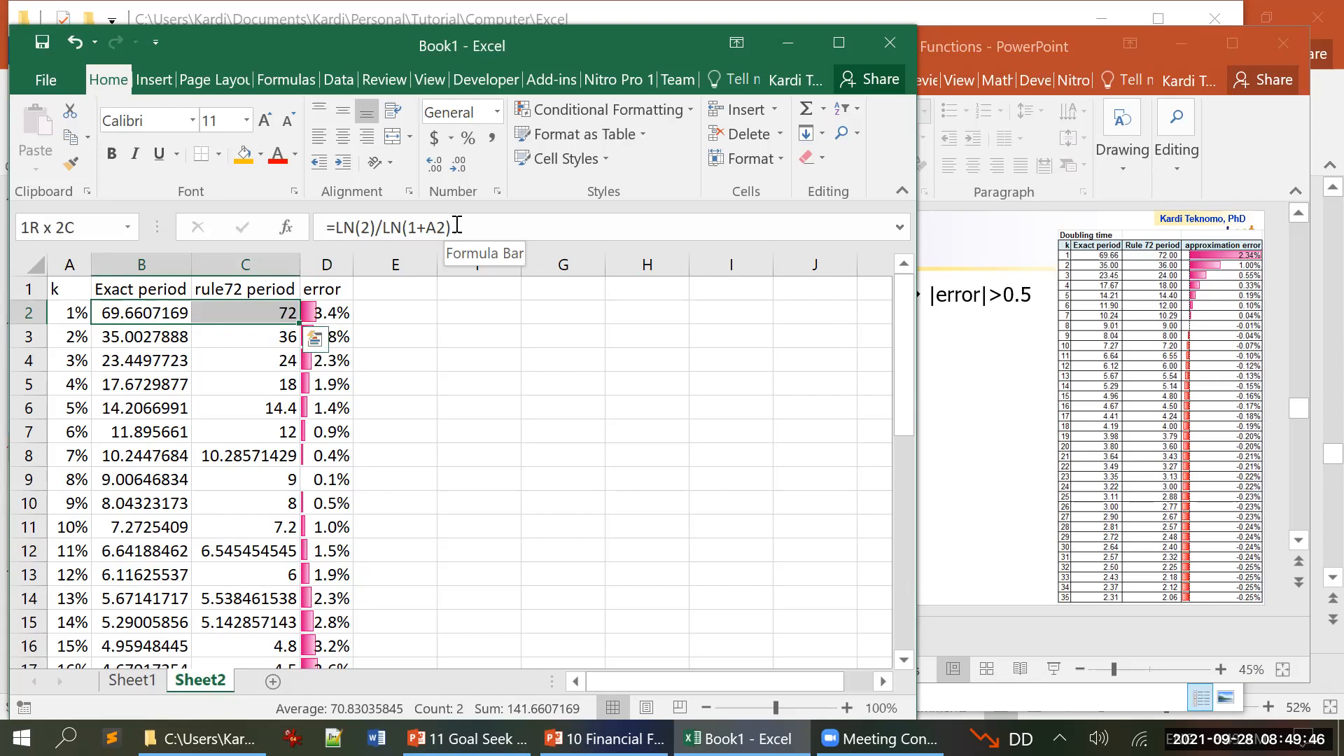
pyautogui.hotkey('shift', 'Right')
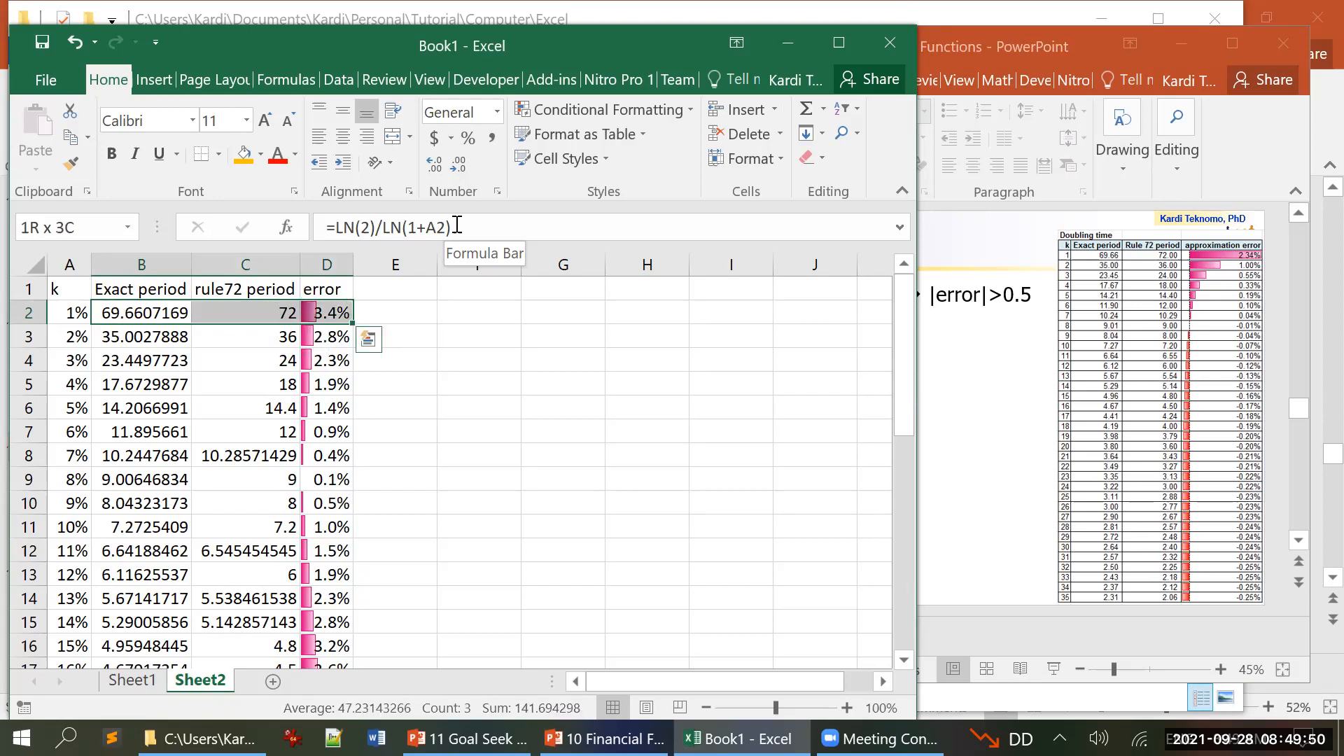
pyautogui.hotkey('ctrl', 'shift', 'Down')
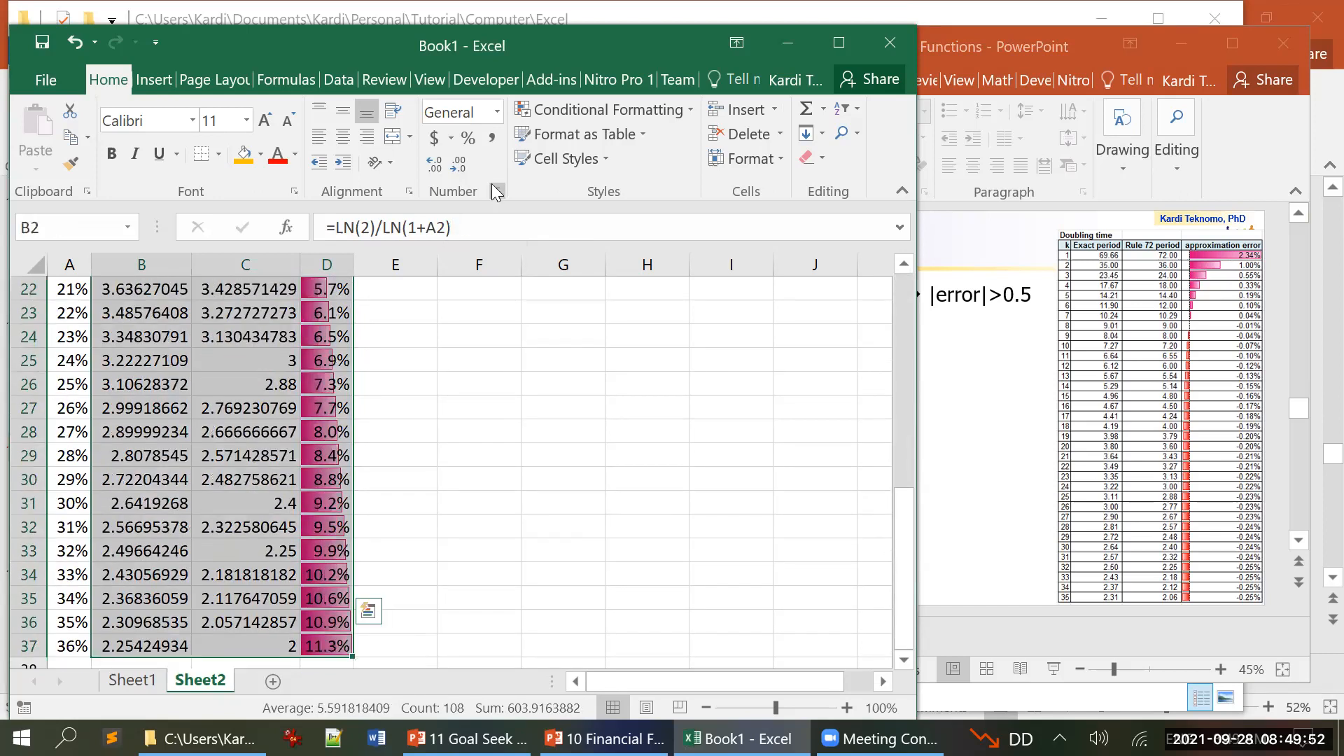
pyautogui.click(492, 139)
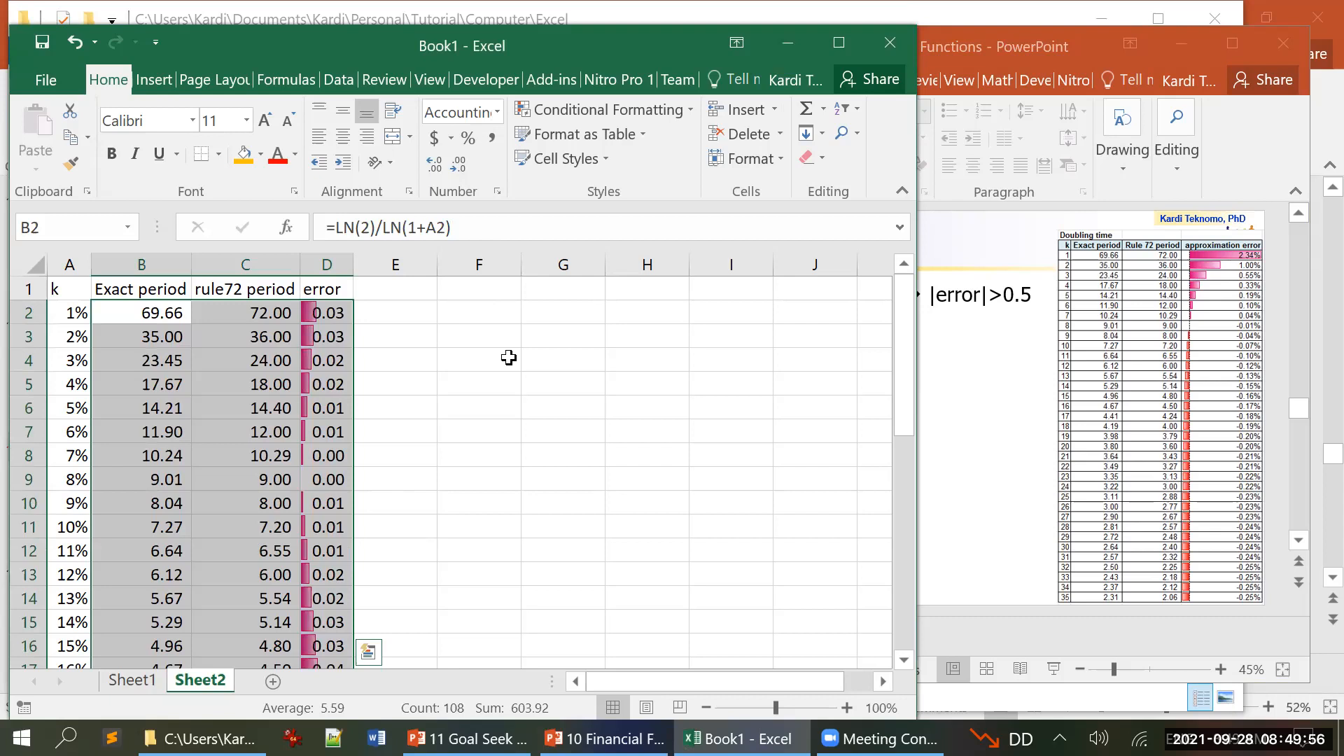
# Step: Format the error values in D2:D37 as percentages with two decimals and autofit the column width
pyautogui.click(340, 315)
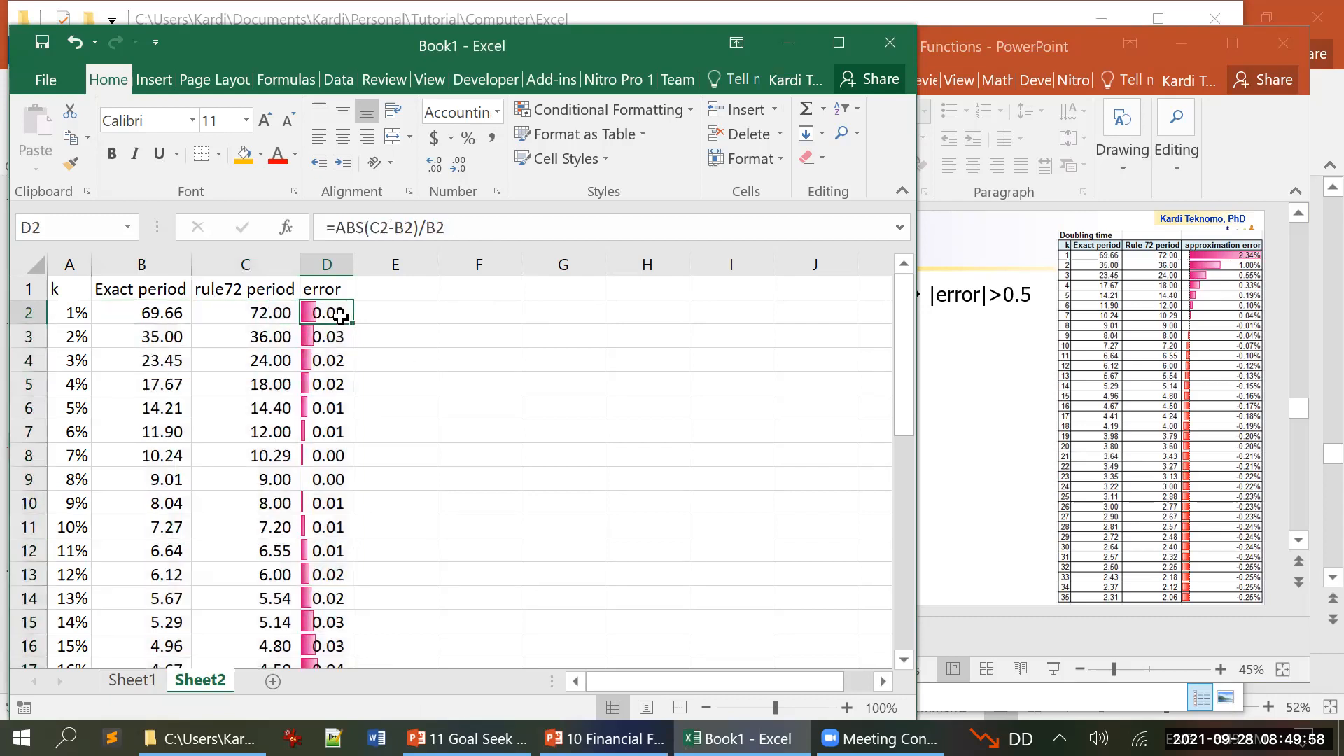
pyautogui.hotkey('ctrl', 'shift', 'Down')
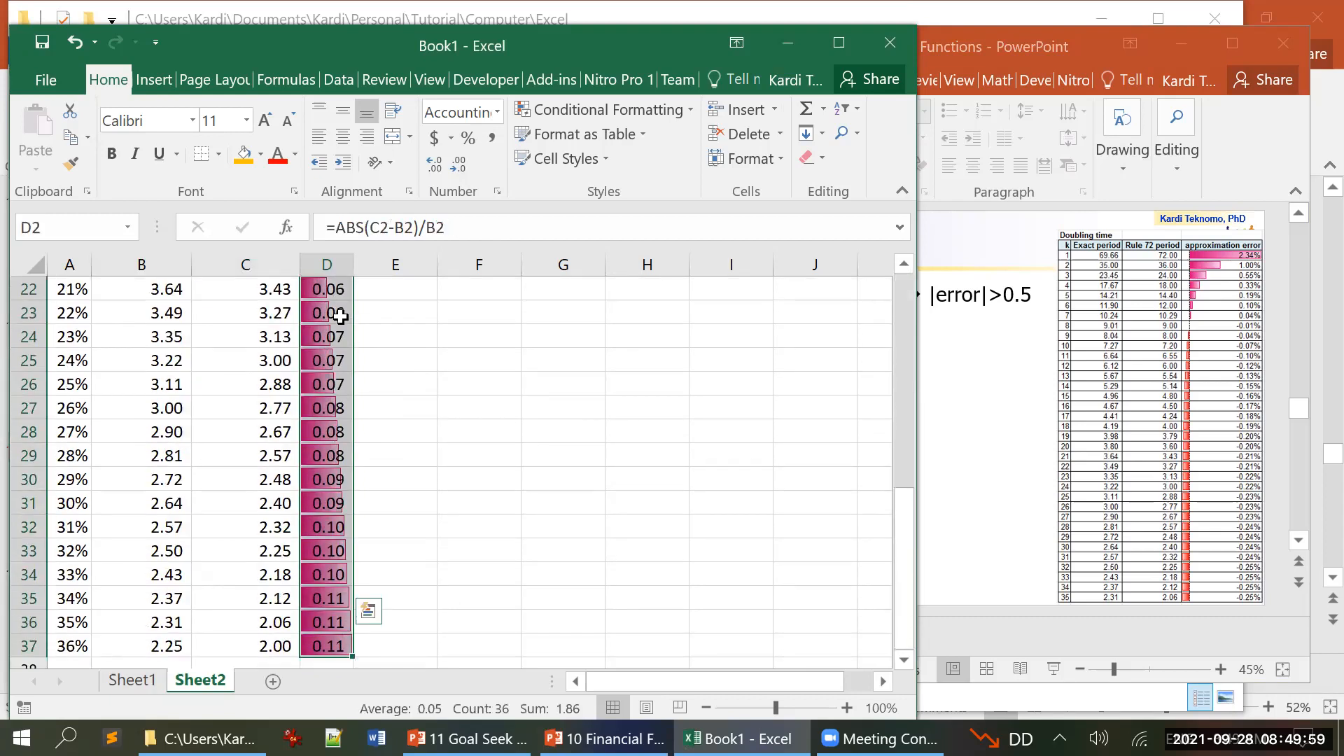
pyautogui.click(467, 138)
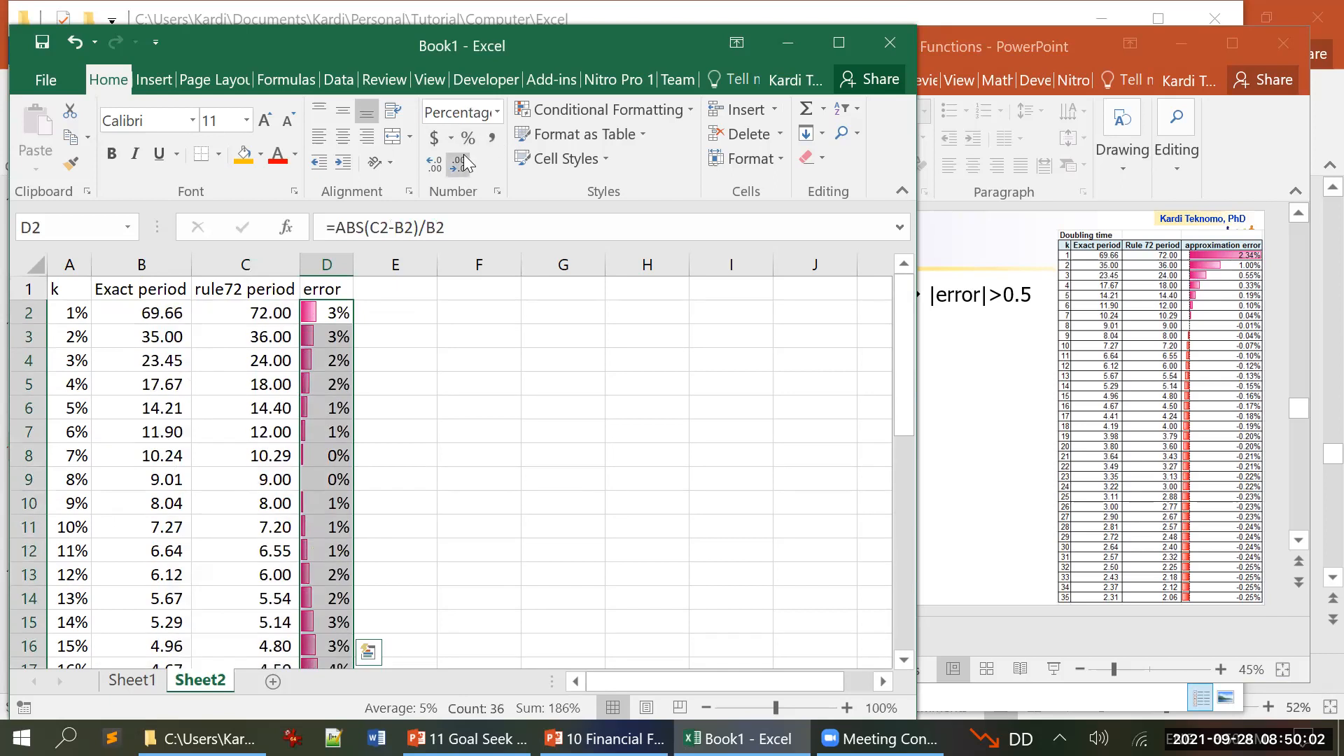
pyautogui.click(848, 40)
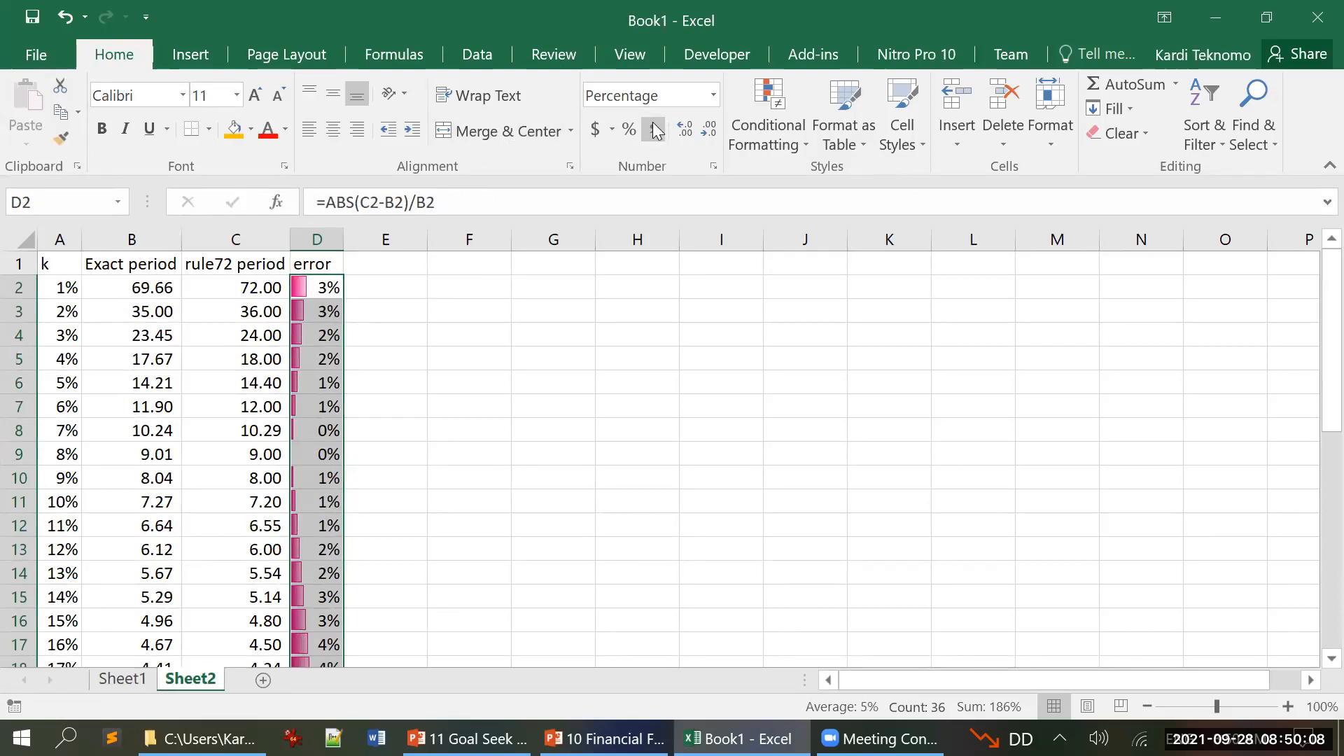
pyautogui.click(676, 128)
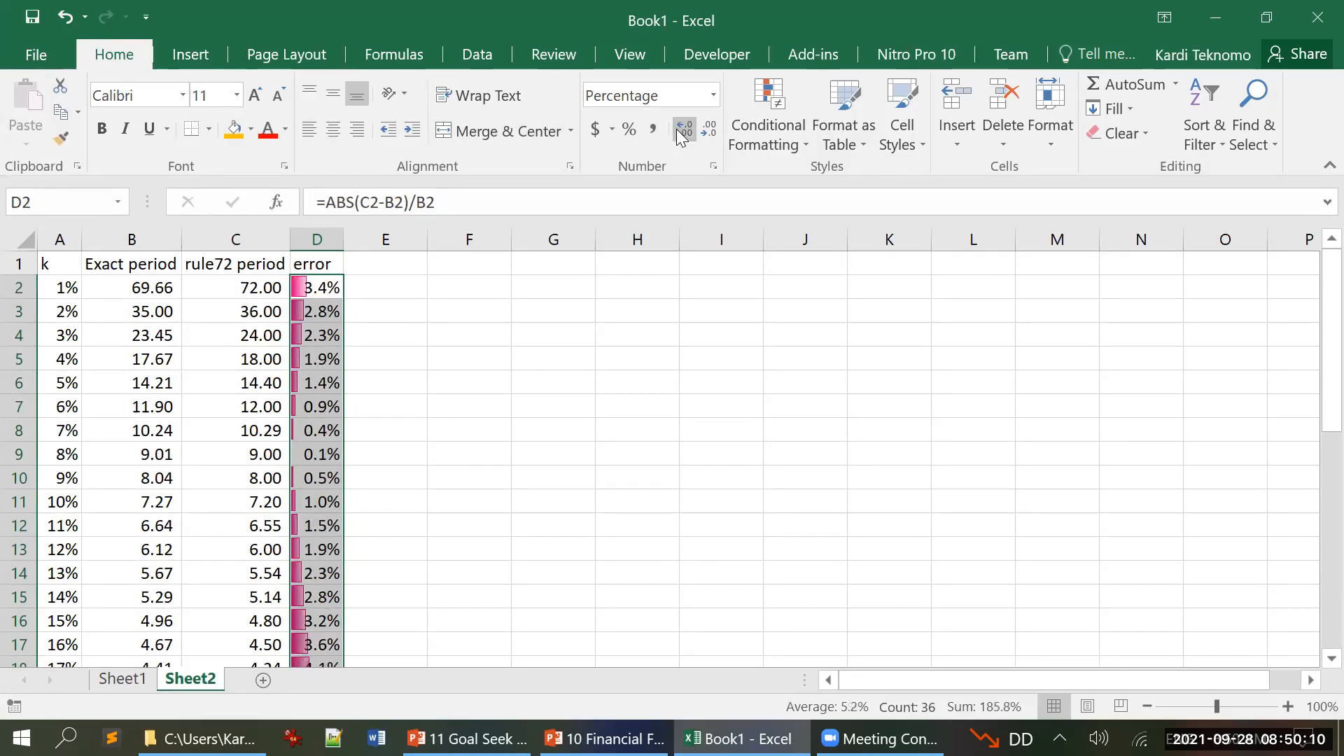
pyautogui.click(676, 128)
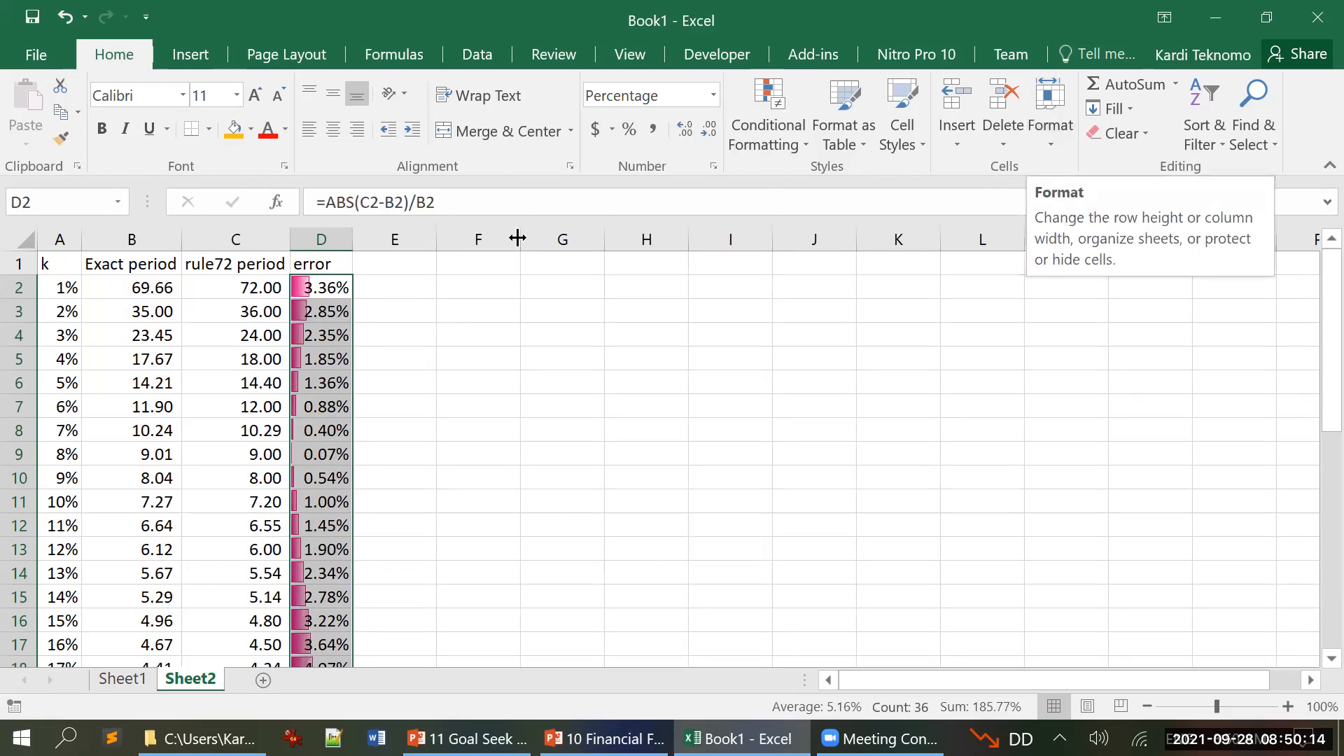
pyautogui.click(1053, 146)
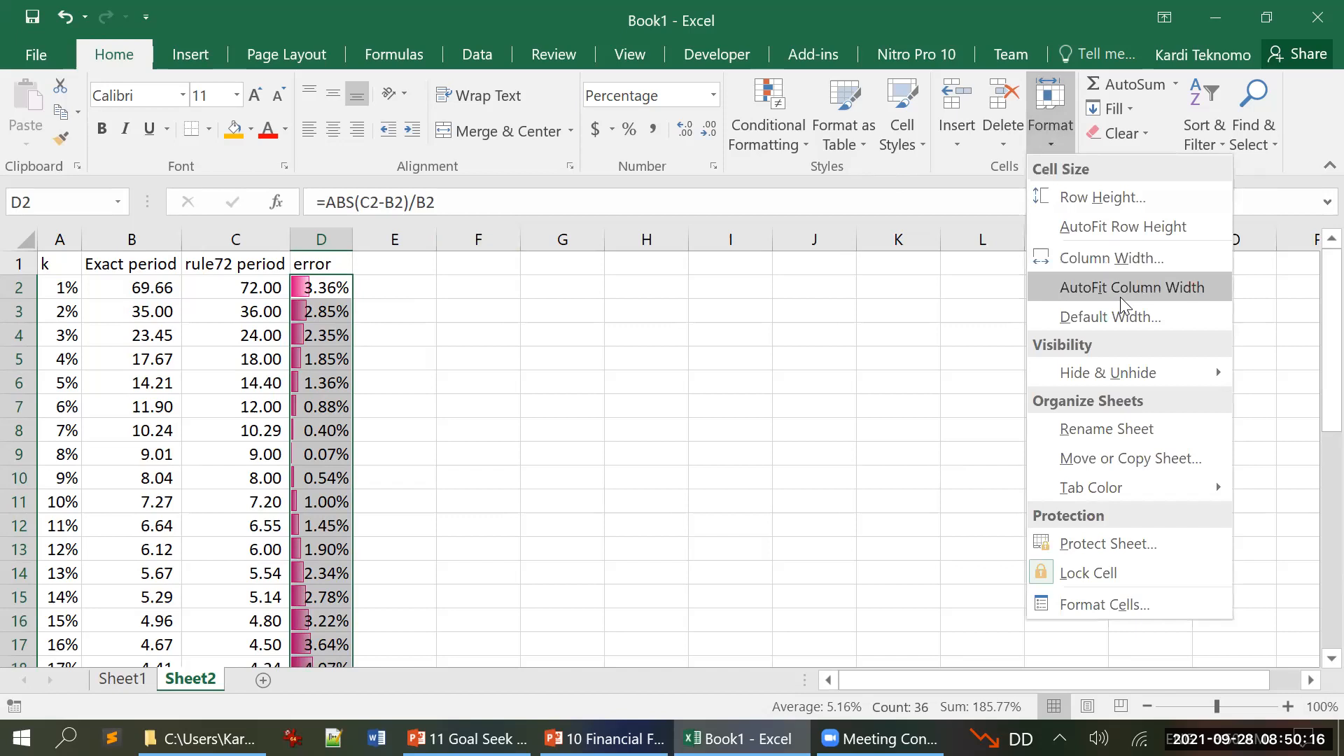
pyautogui.click(1126, 289)
pyautogui.click(655, 332)
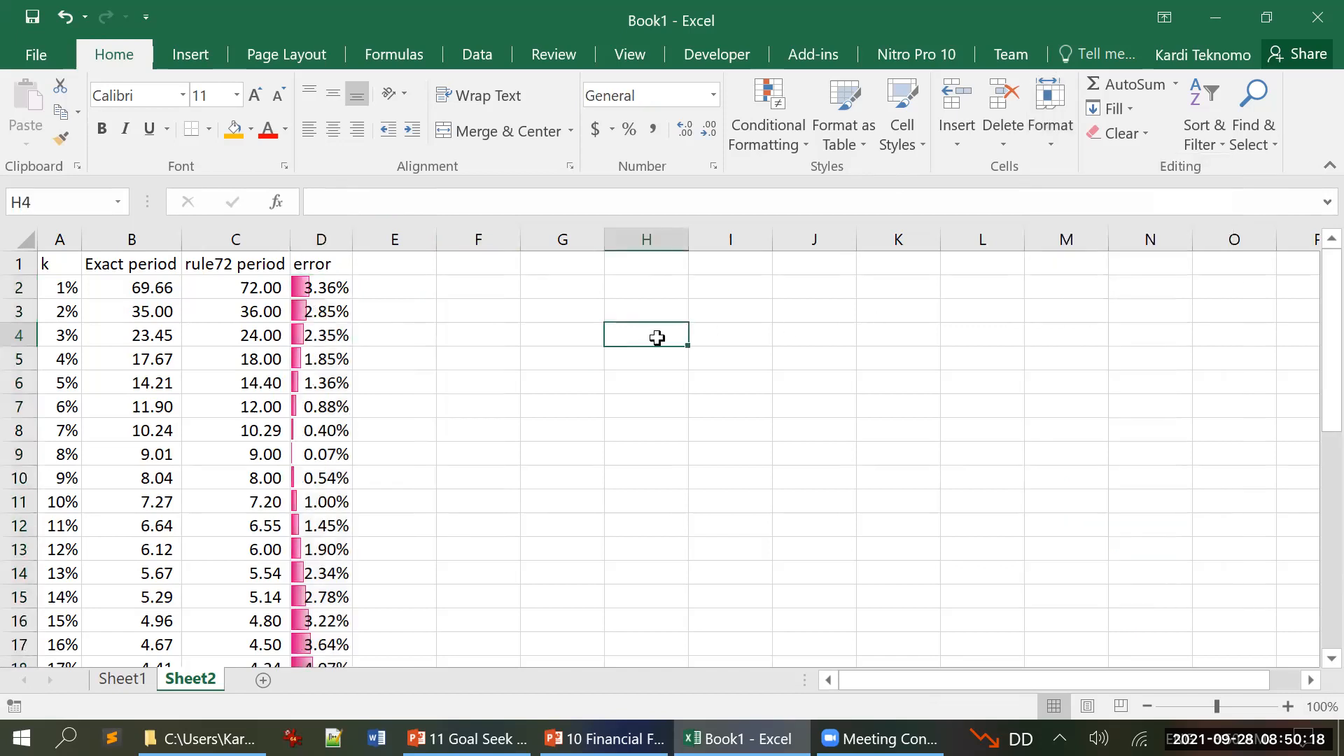
# Step: Highlight the rows for rates 6% to 10%, A7:D11, with an orange fill
pyautogui.scroll(-1, 657, 338)
pyautogui.scroll(1, 656, 338)
pyautogui.moveTo(61, 440); pyautogui.dragTo(225, 501)
pyautogui.moveTo(70, 406); pyautogui.dragTo(311, 499)
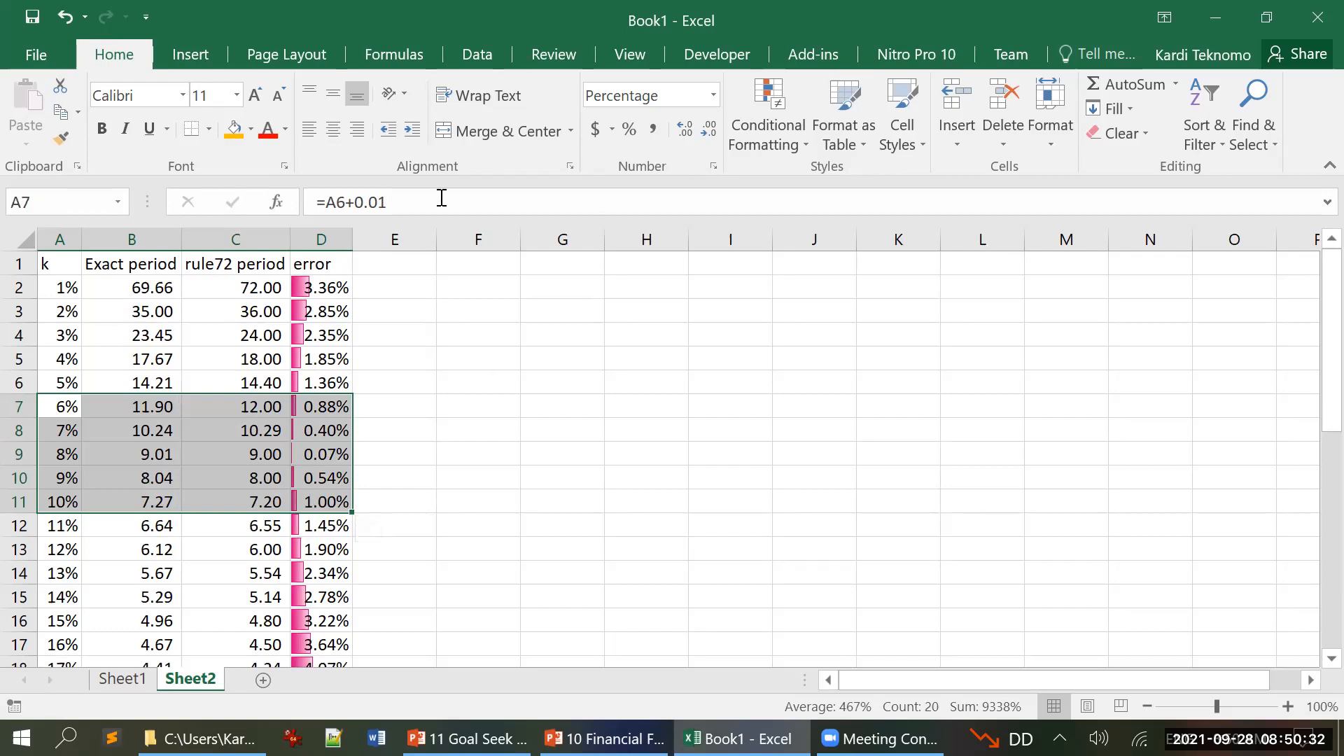
pyautogui.click(236, 135)
pyautogui.click(672, 362)
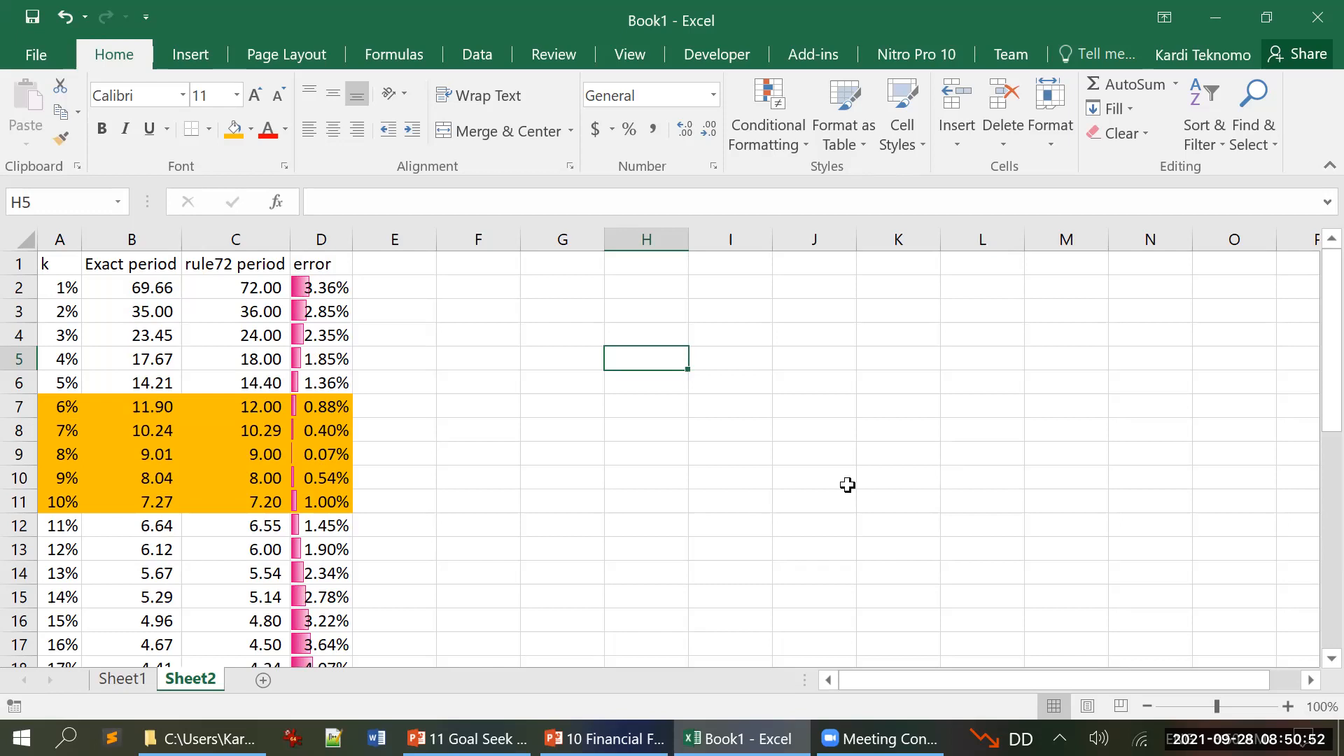
# Step: Switch to the 10 Financial Functions presentation in PowerPoint to view the Answer slide and move on from it
pyautogui.moveTo(604, 739)
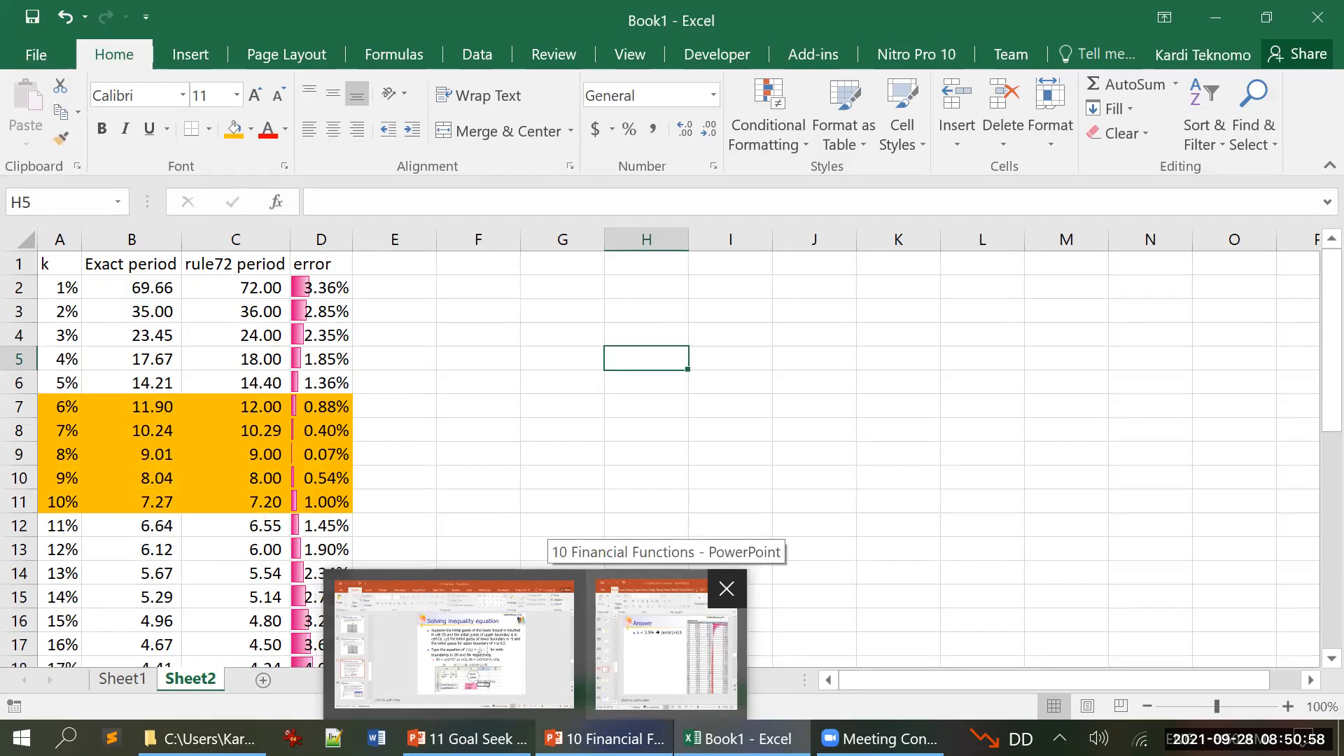
pyautogui.click(665, 637)
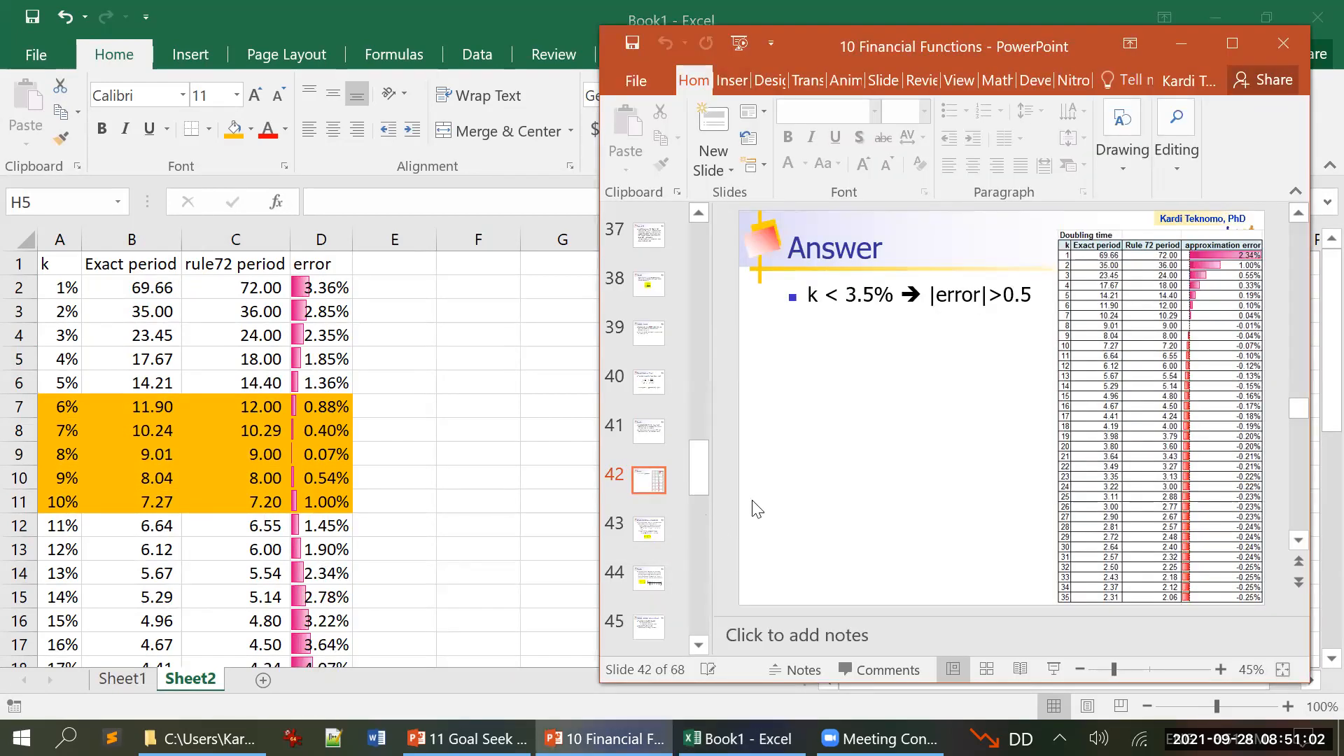
pyautogui.scroll(-1, 756, 509)
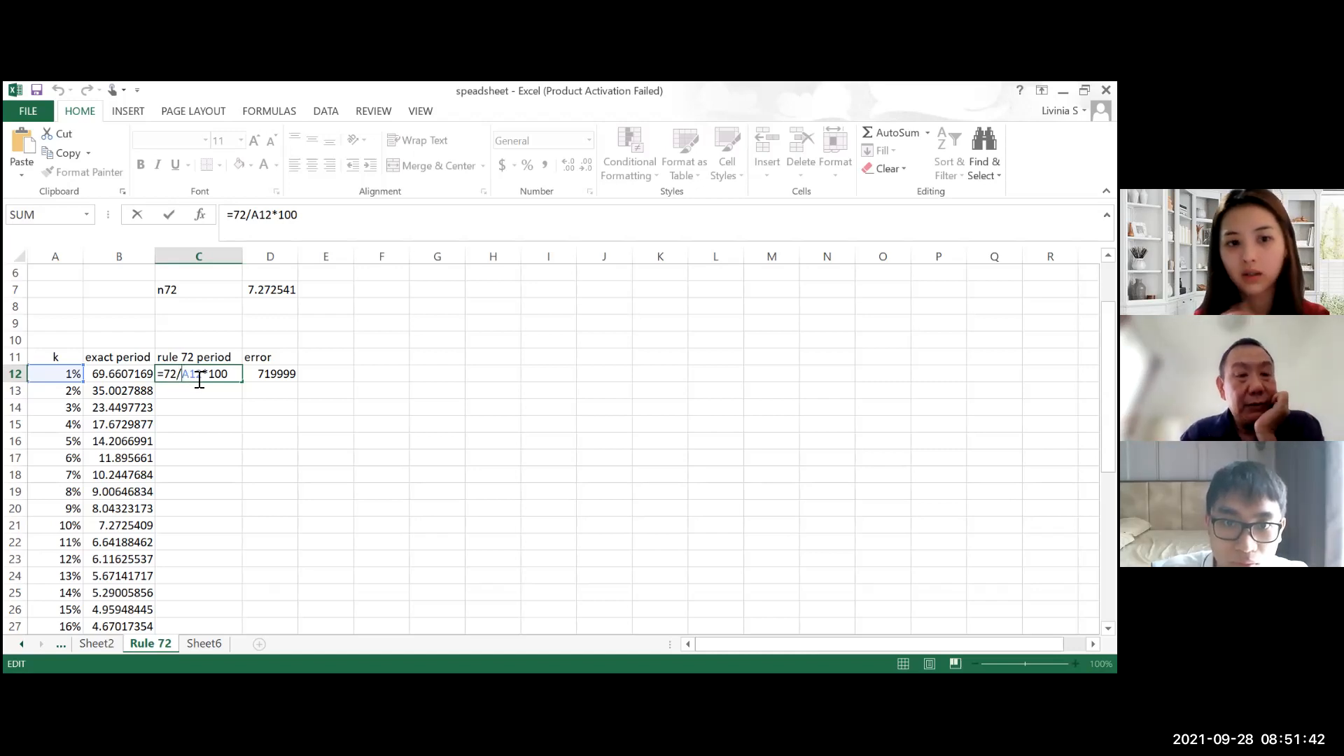
# Step: Correct the Rule of 72 formula in C12 of the Rule 72 sheet to =72/(A12*100) and fill it down to C46
pyautogui.write('(')
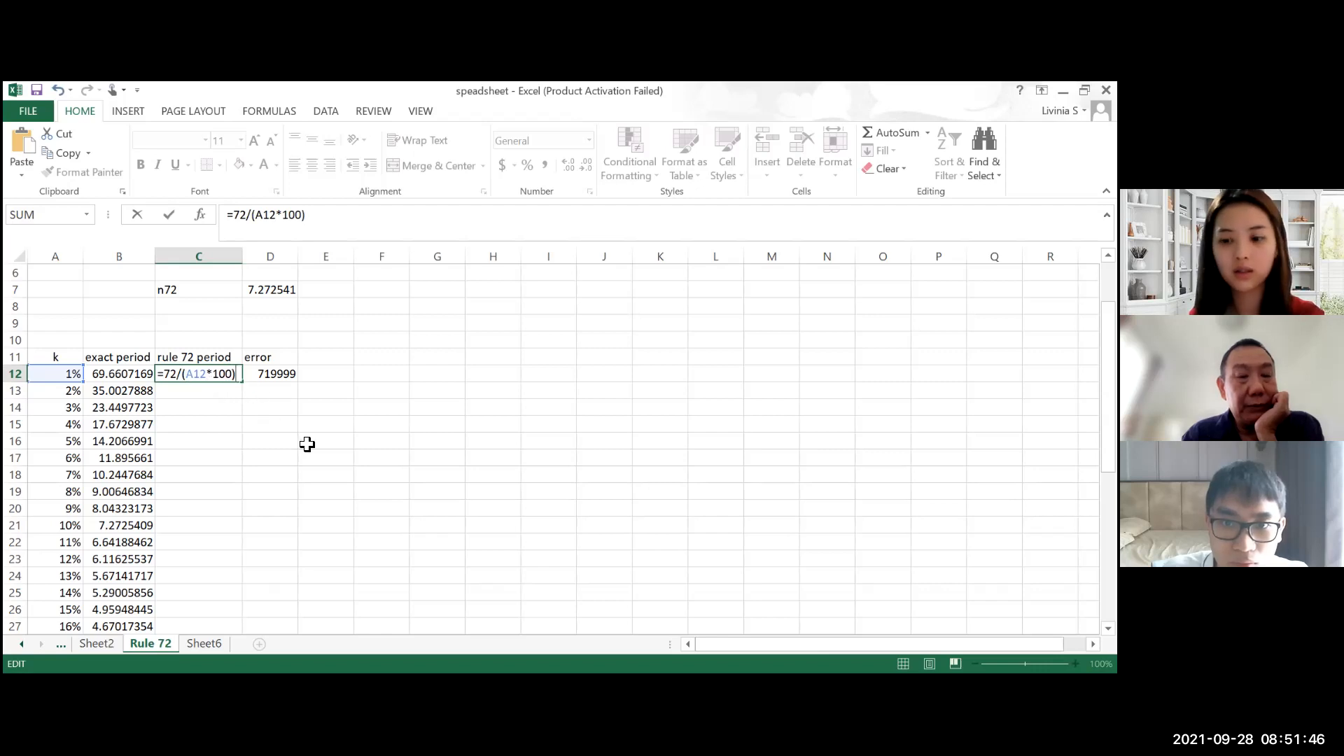
pyautogui.press('Return')
pyautogui.click(233, 375)
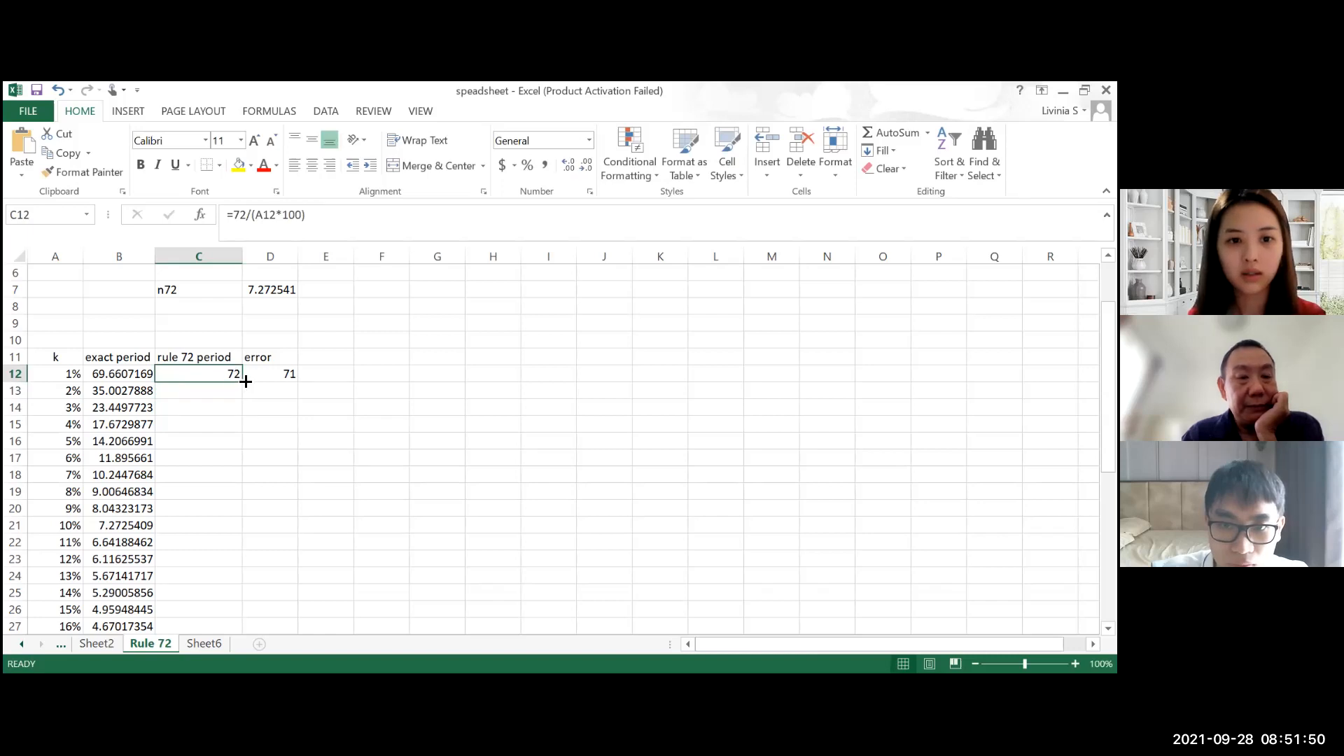
pyautogui.click(264, 375)
pyautogui.click(225, 378)
pyautogui.moveTo(241, 379); pyautogui.dragTo(221, 563)
# Step: Correct the error formula in D12 to =ABS((C12-B12)/B12)
pyautogui.scroll(9, 269, 526)
pyautogui.doubleClick(288, 459)
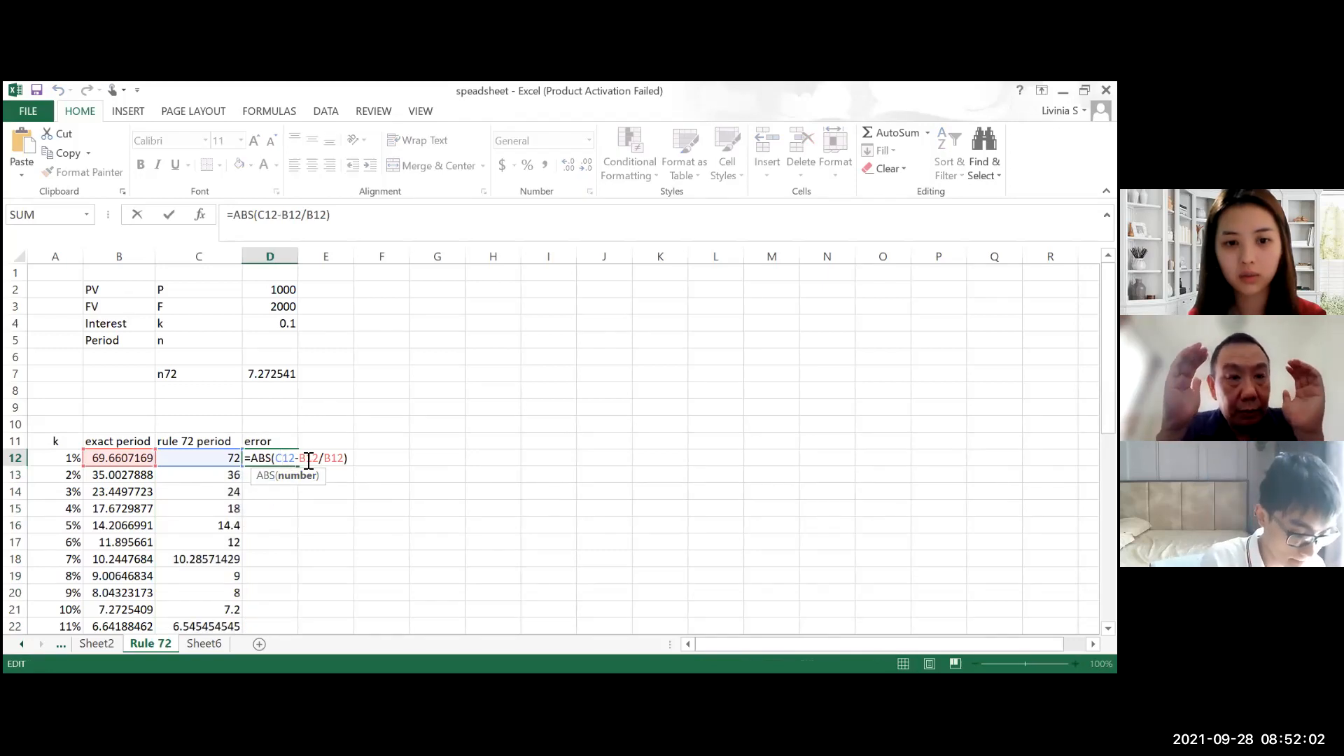
pyautogui.click(317, 459)
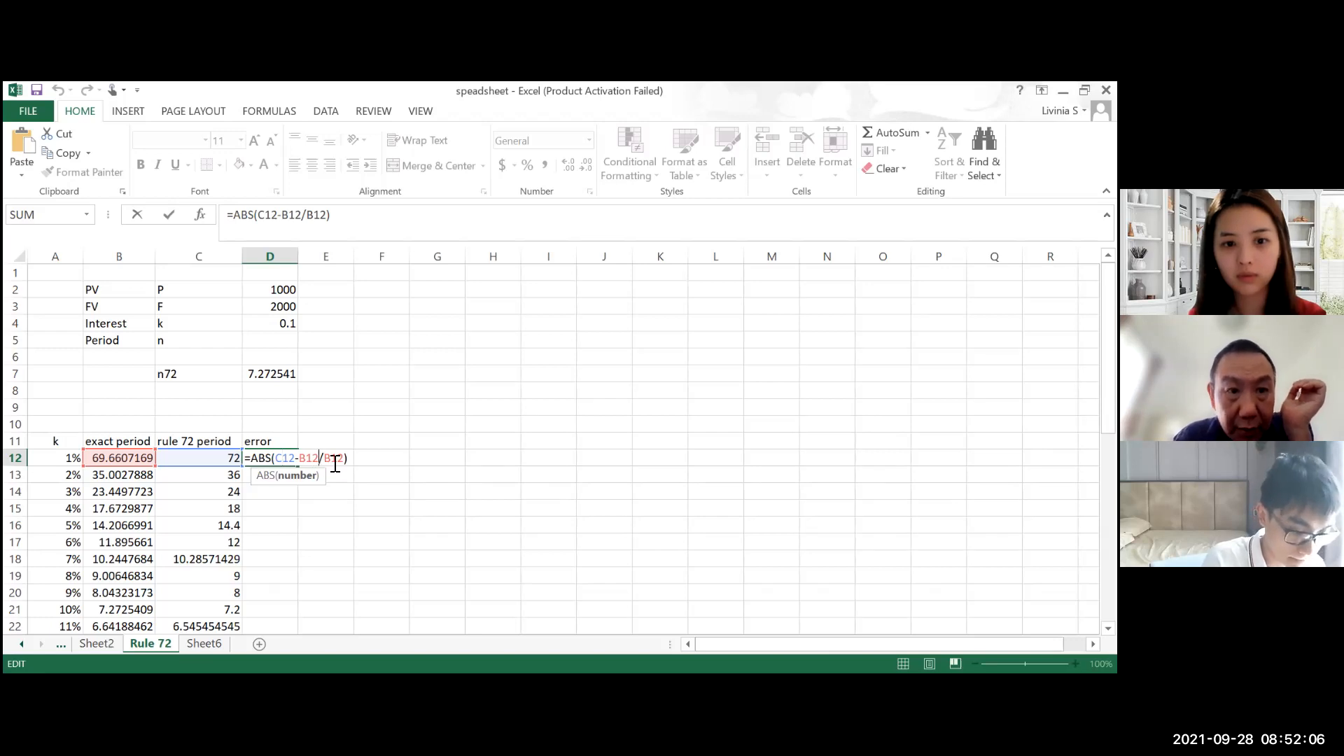
pyautogui.write(')')
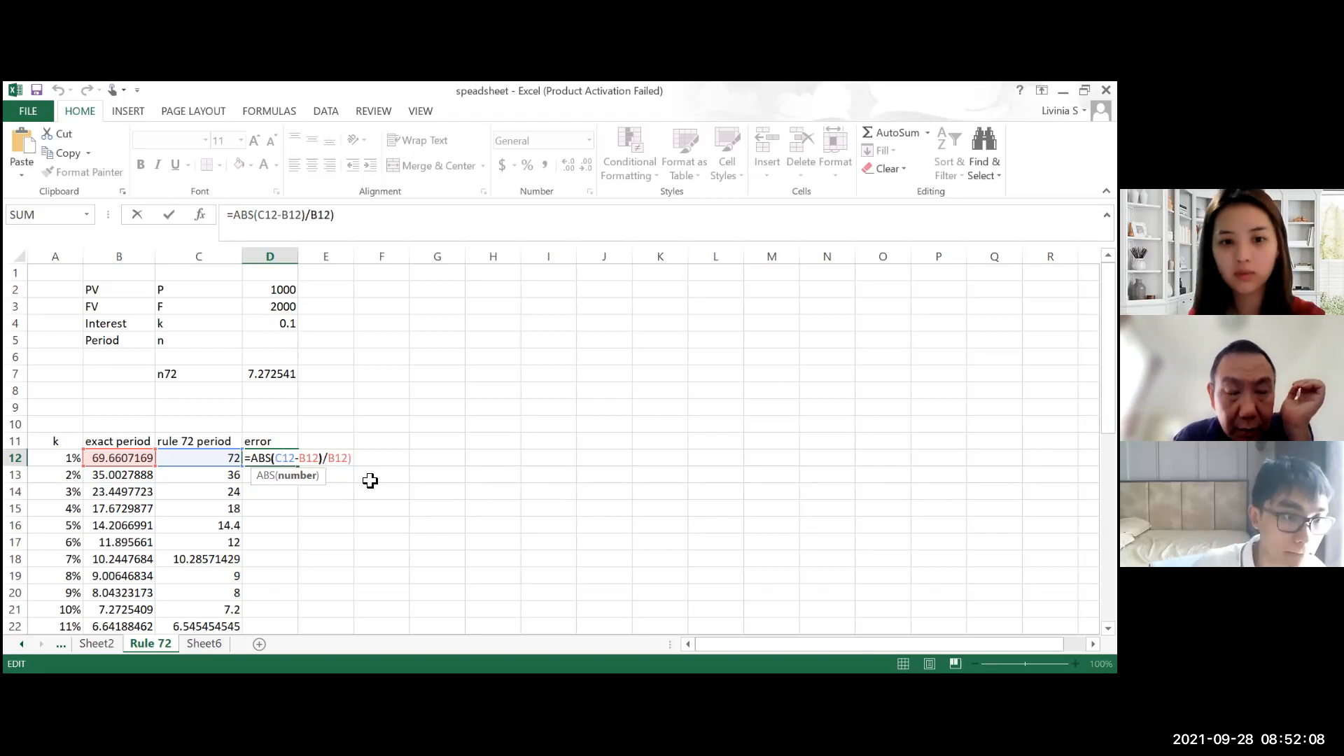
pyautogui.click(276, 459)
pyautogui.write('(')
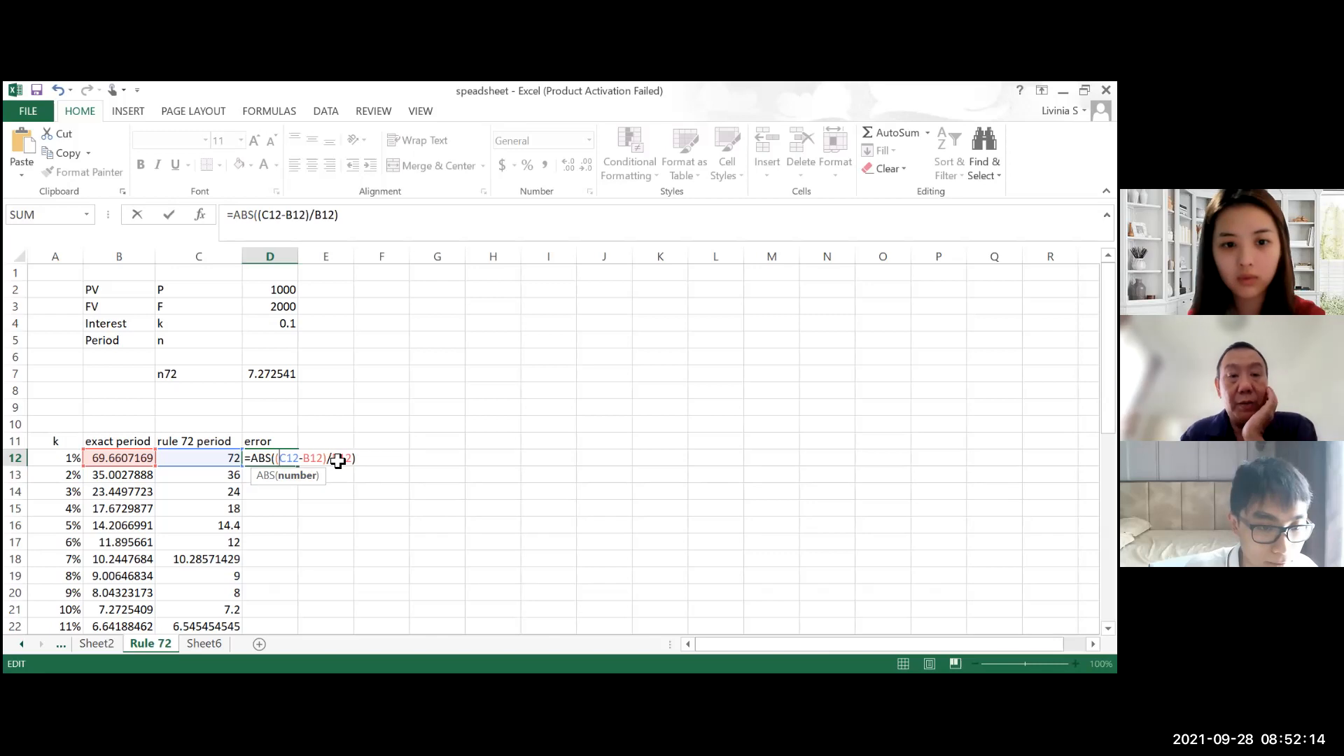
pyautogui.press('Return')
pyautogui.doubleClick(277, 458)
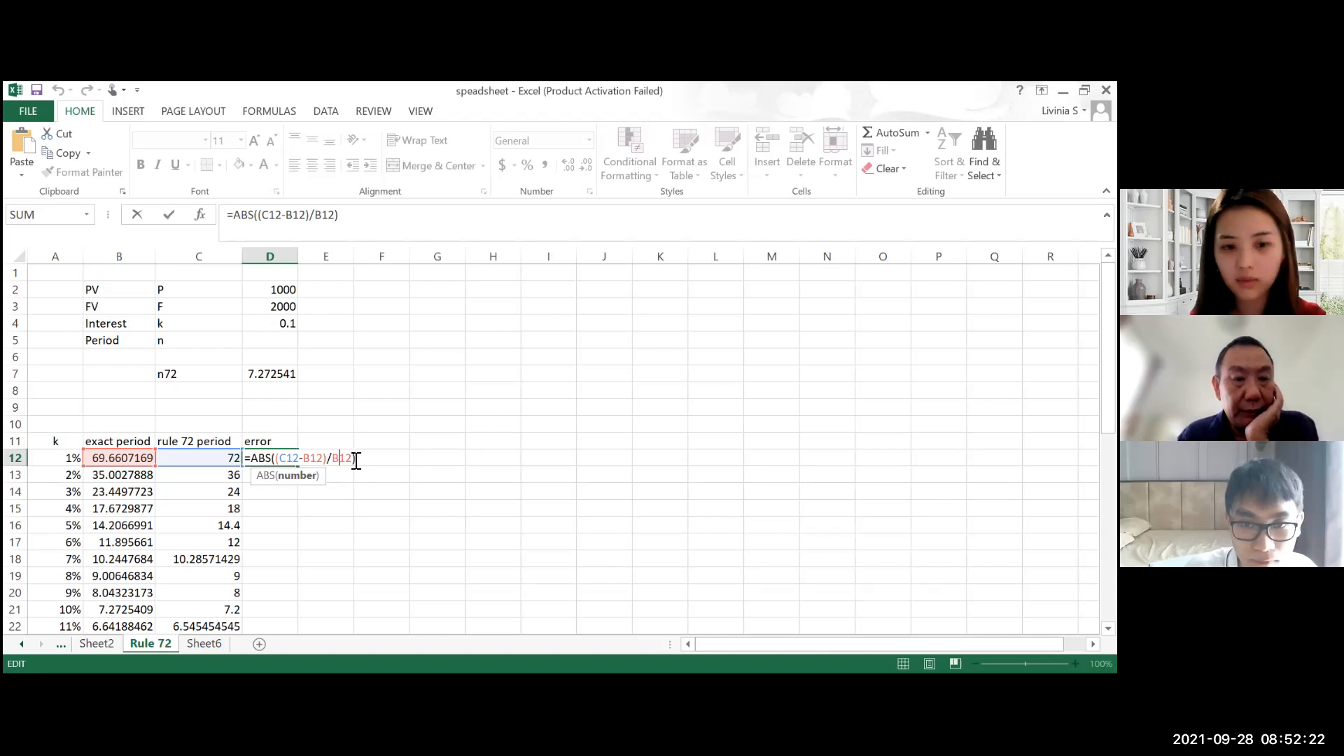
pyautogui.press('Return')
# Step: Fill the error formula down from D12 to D46 and format the error values as percentages
pyautogui.click(293, 460)
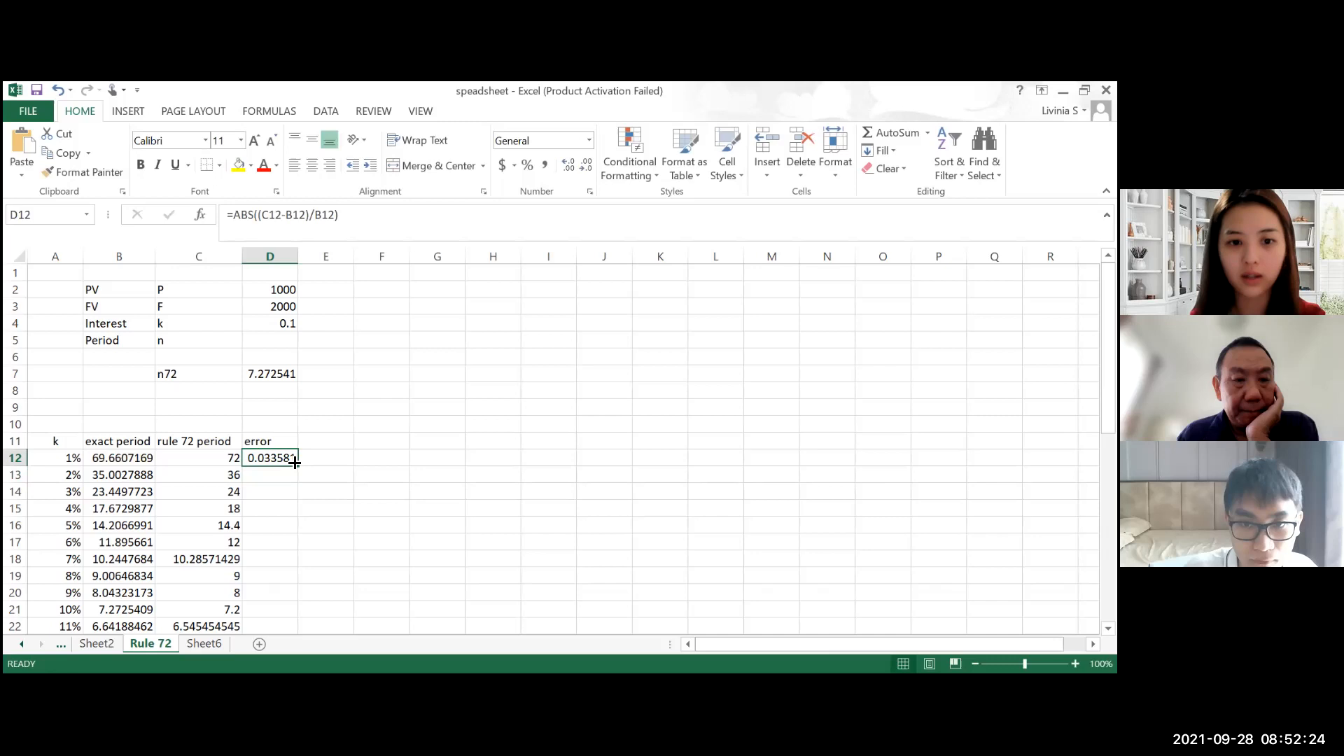
pyautogui.moveTo(298, 466); pyautogui.dragTo(291, 584)
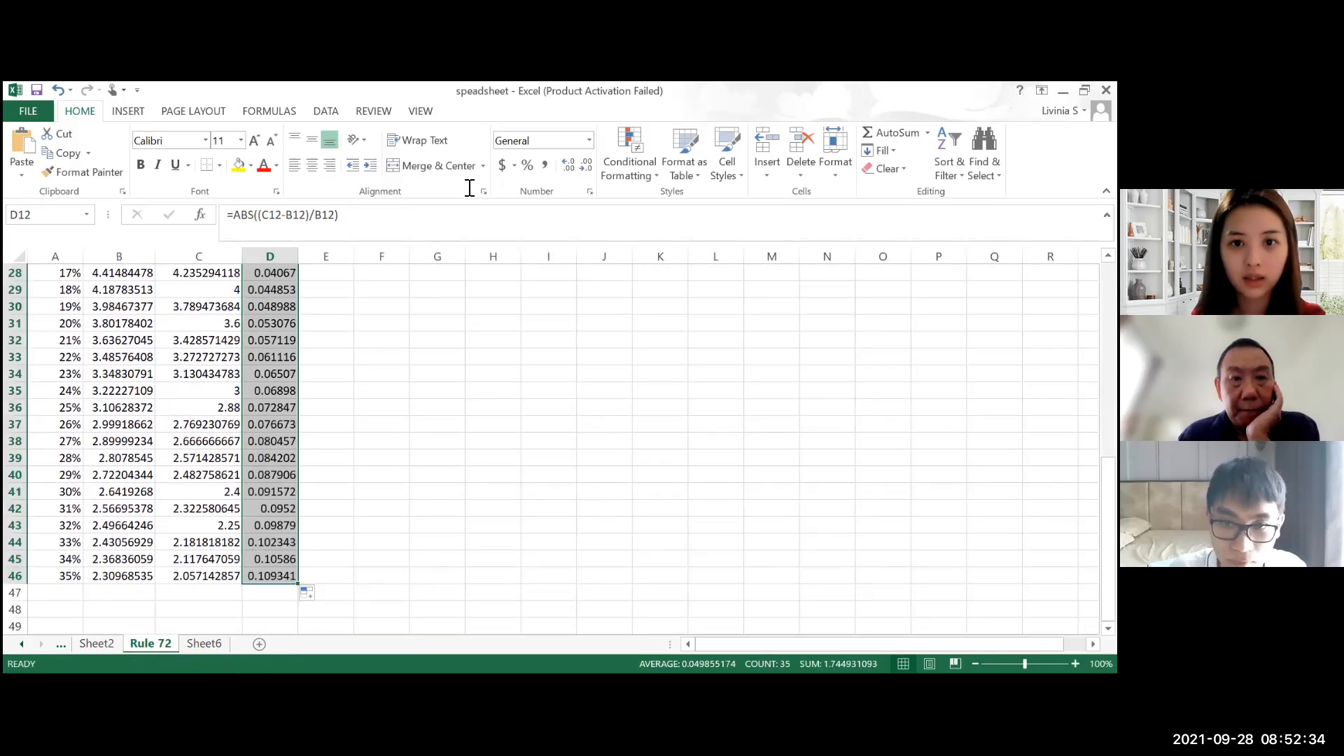
pyautogui.click(563, 148)
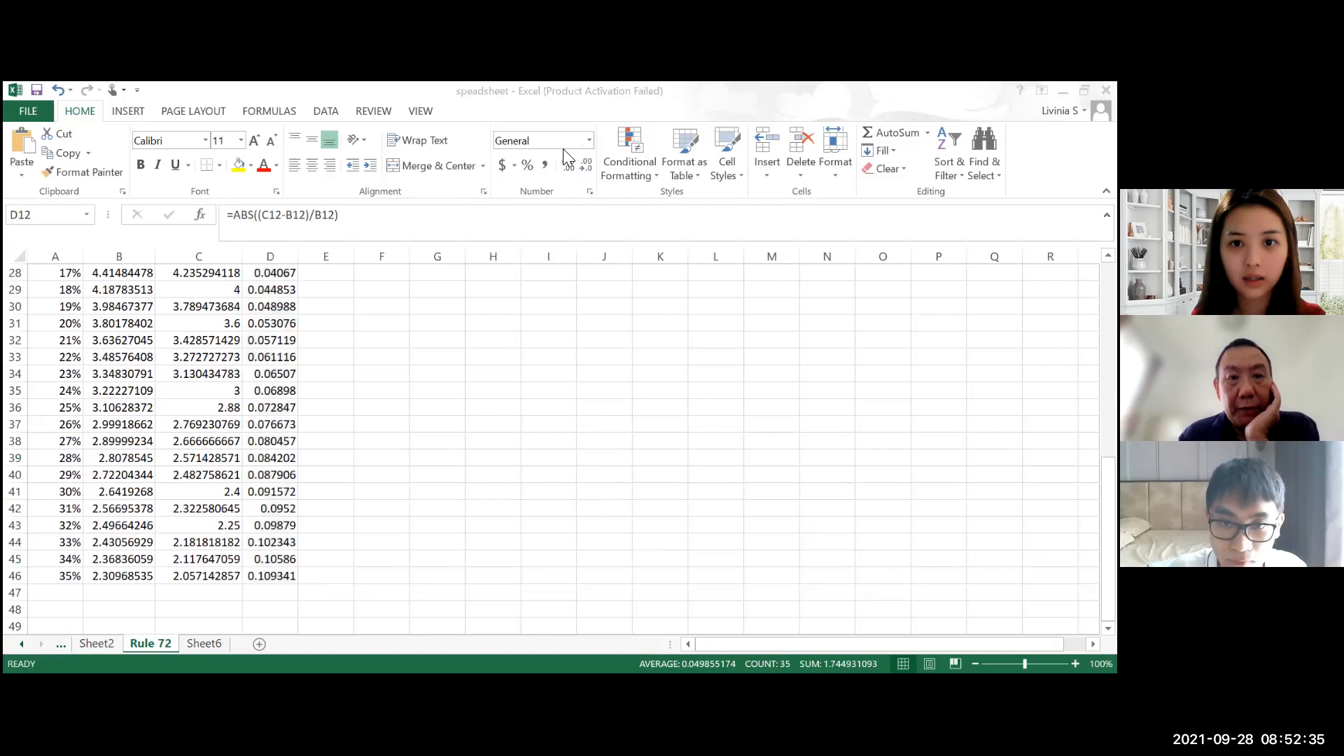
pyautogui.click(528, 168)
pyautogui.scroll(9, 528, 173)
pyautogui.click(409, 494)
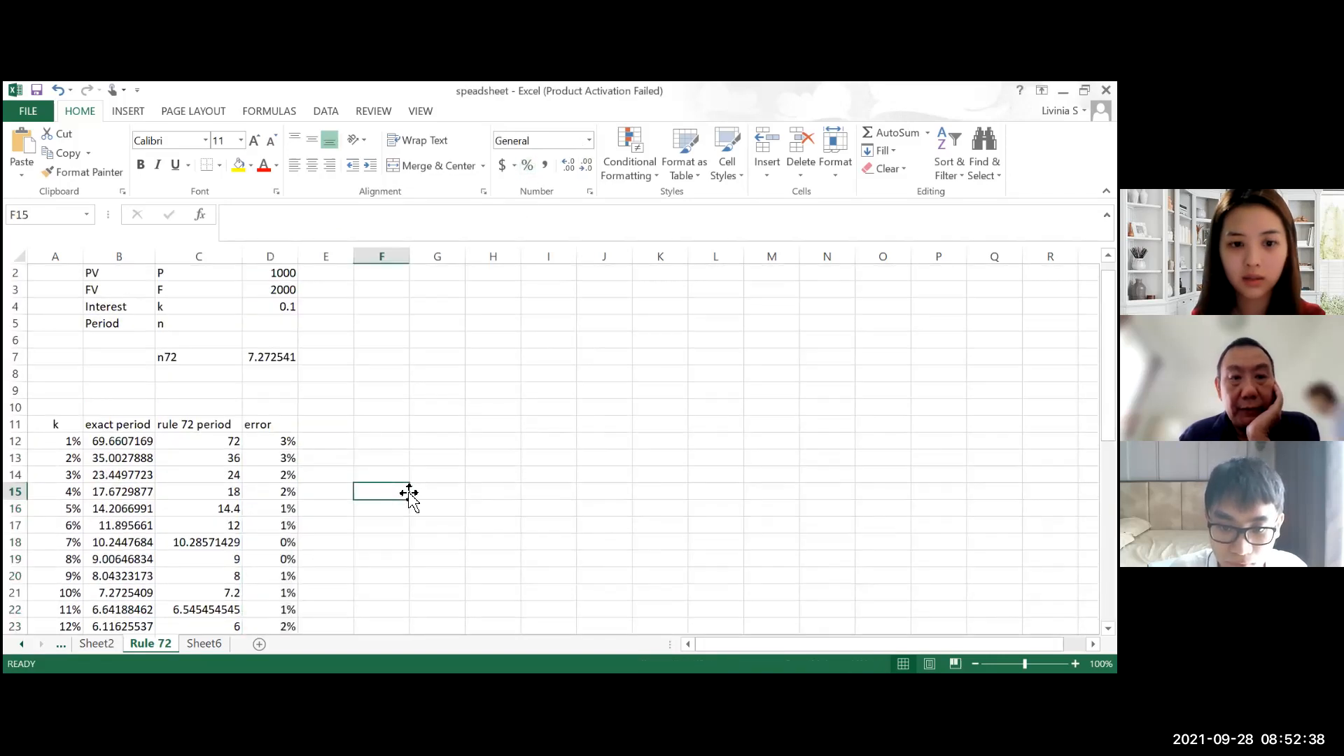
pyautogui.scroll(-3, 410, 493)
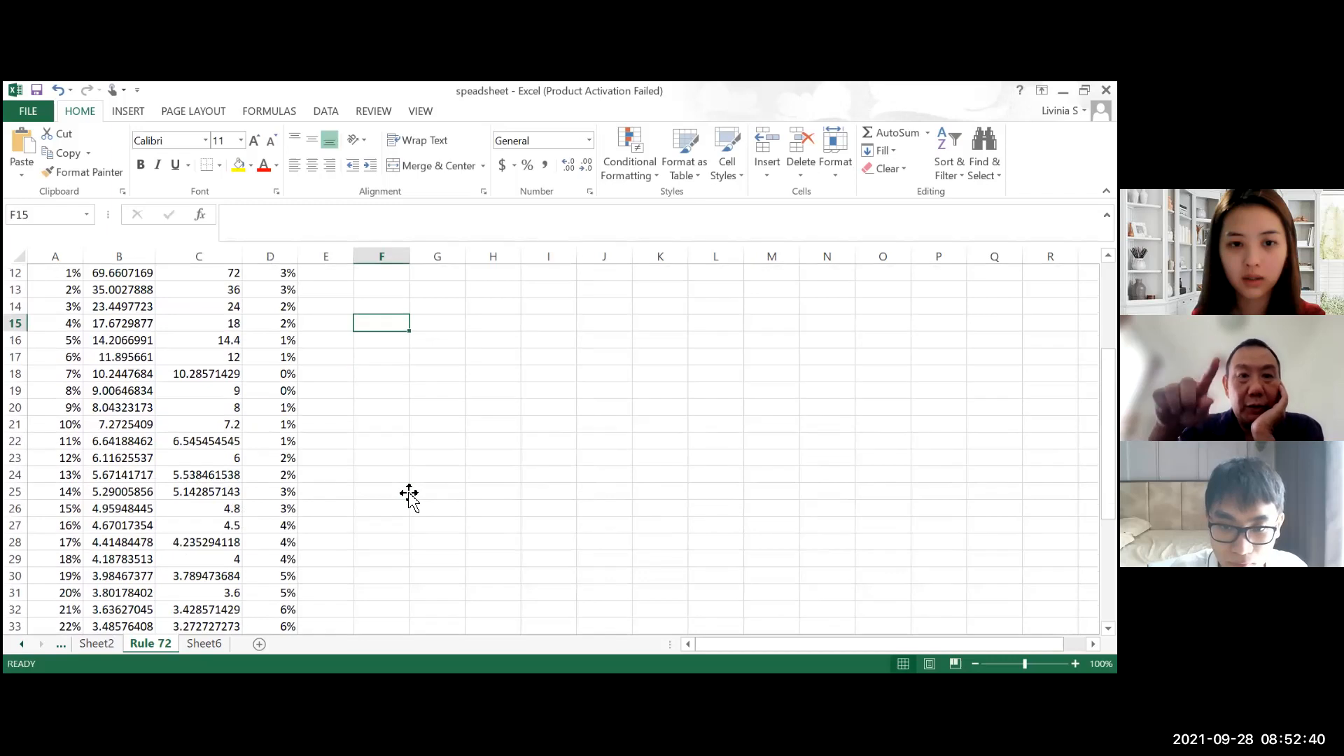
pyautogui.scroll(3, 409, 493)
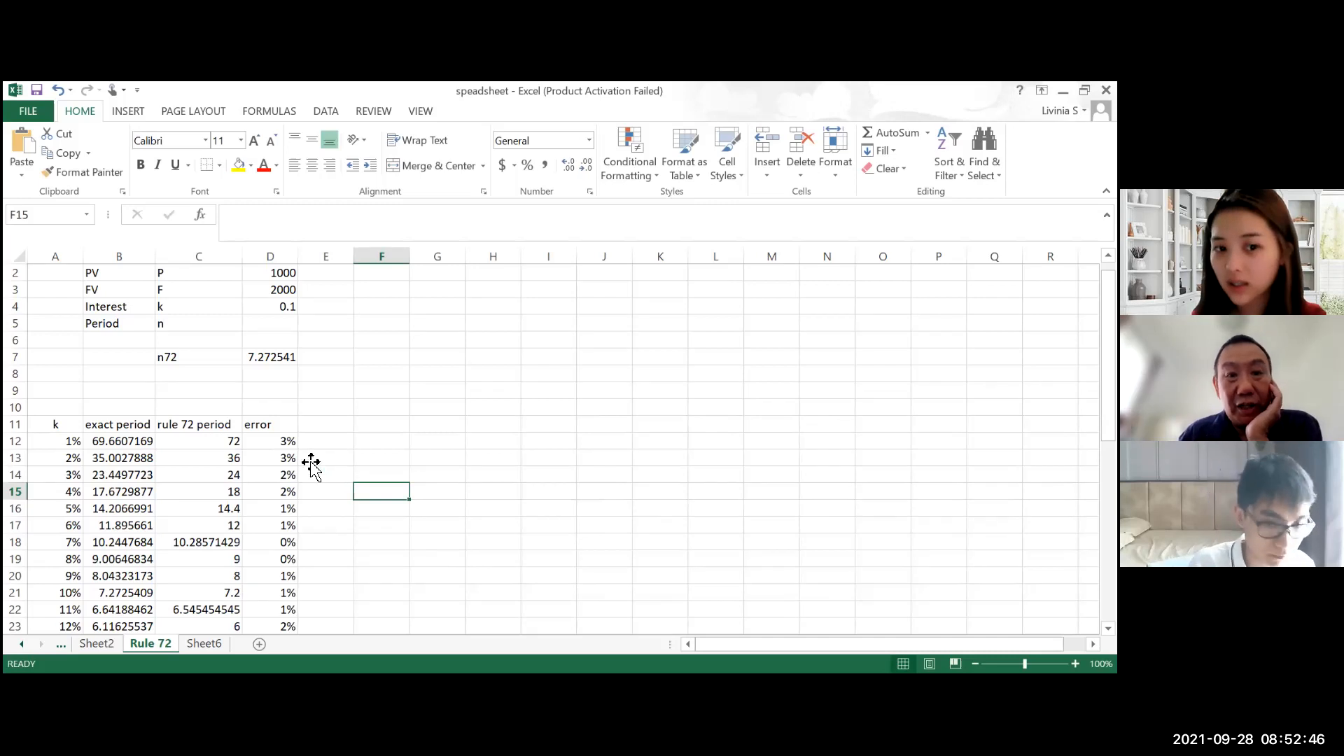
# Step: Apply red gradient-fill data bars to the error values in D12:D46
pyautogui.moveTo(272, 442); pyautogui.dragTo(288, 476)
pyautogui.click(283, 509)
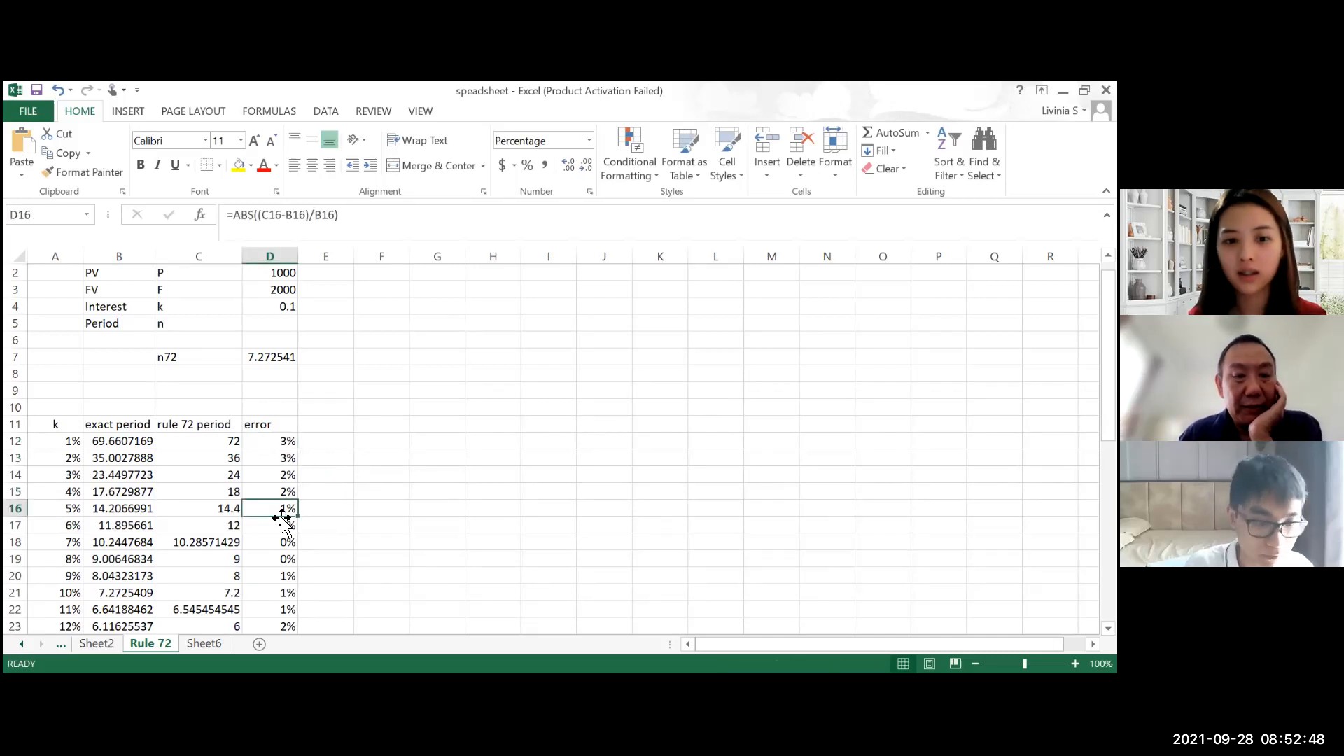
pyautogui.click(296, 445)
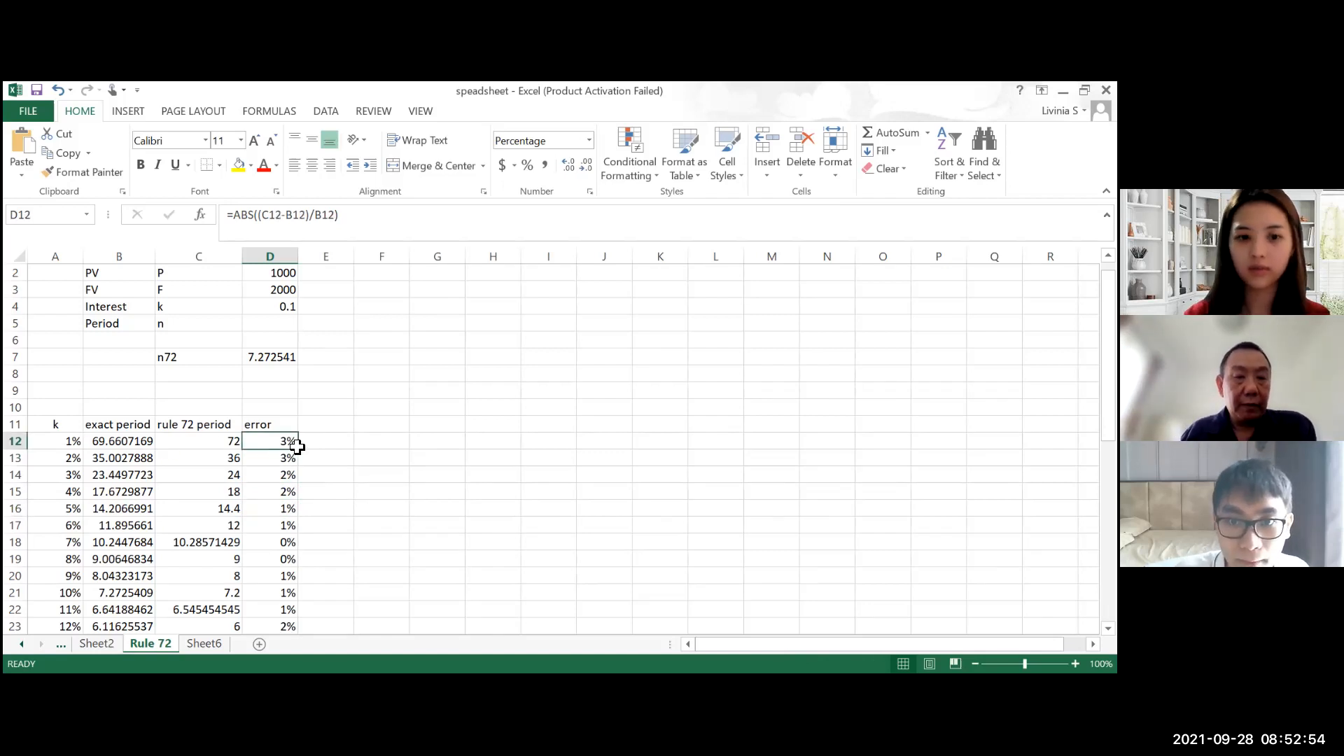
pyautogui.doubleClick(296, 447)
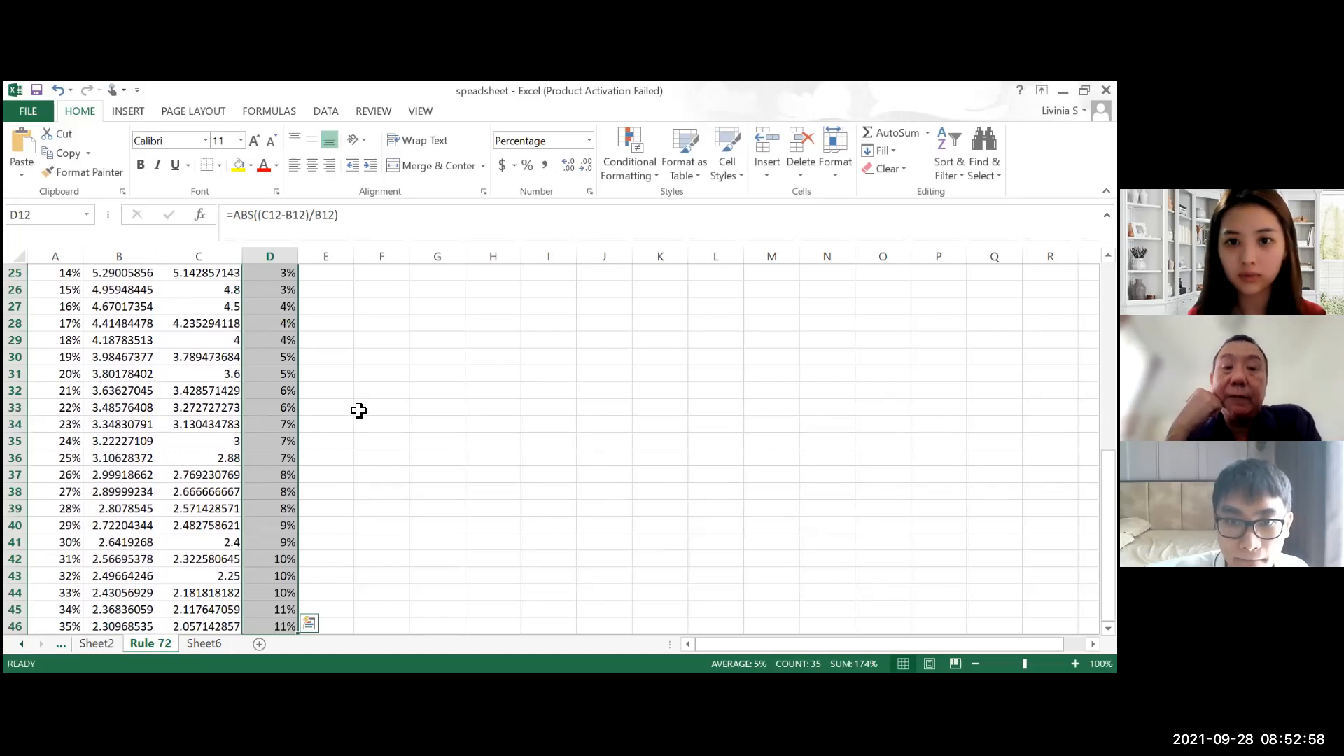
pyautogui.click(634, 173)
pyautogui.moveTo(656, 199)
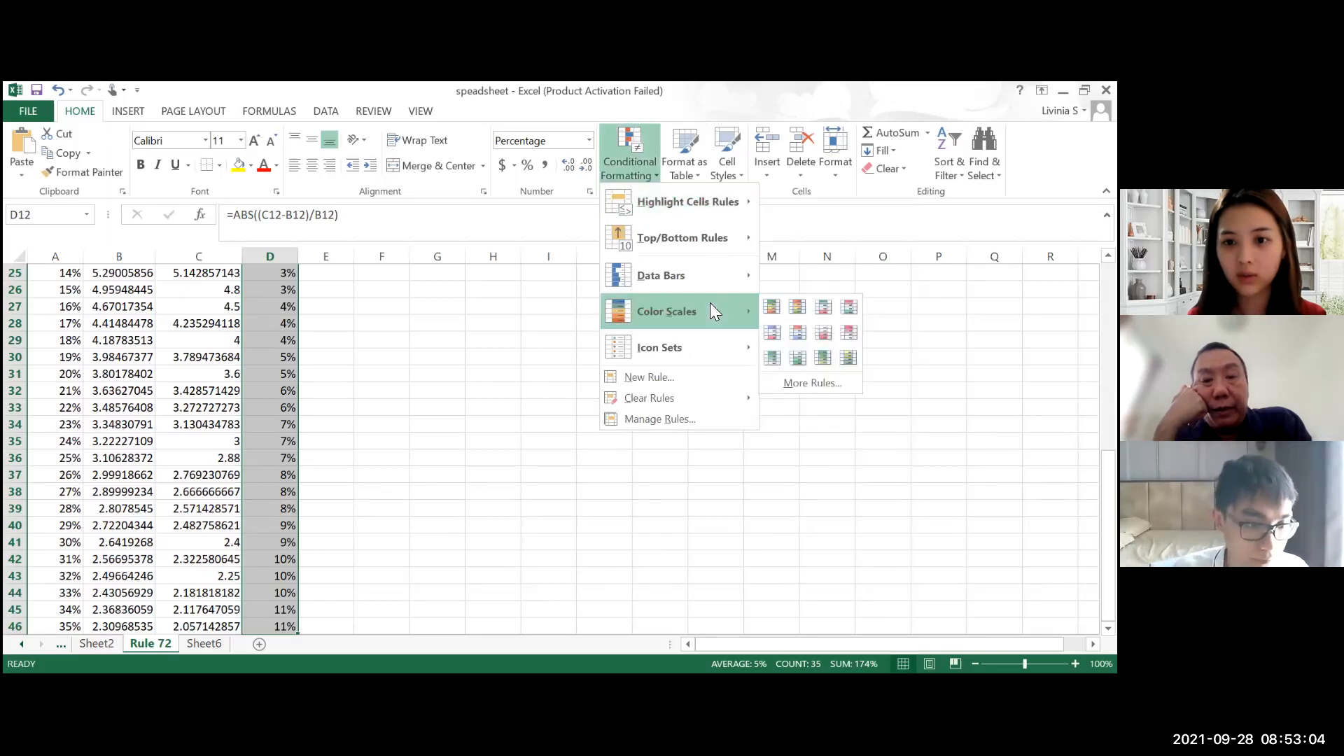
pyautogui.moveTo(717, 277)
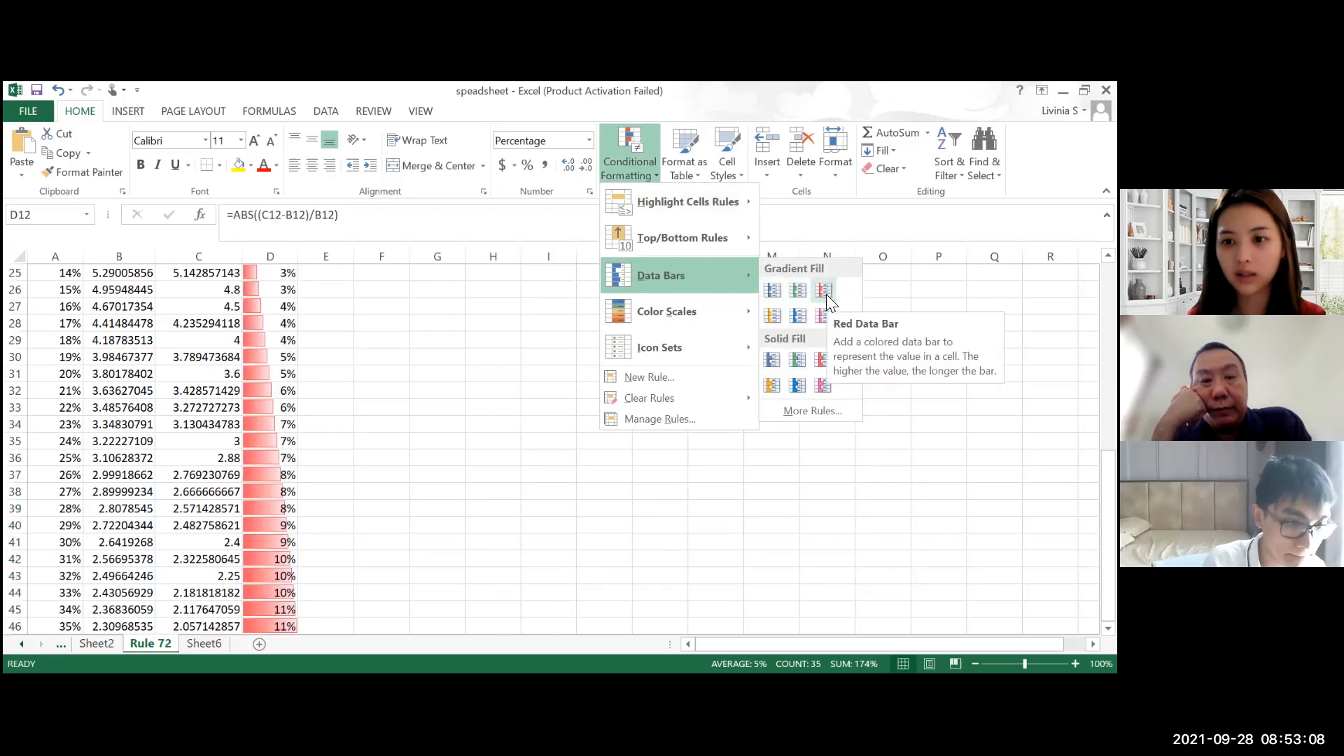
pyautogui.click(826, 294)
# Step: Examine the red data bars along the whole error column to compare errors across the rates
pyautogui.scroll(8, 366, 504)
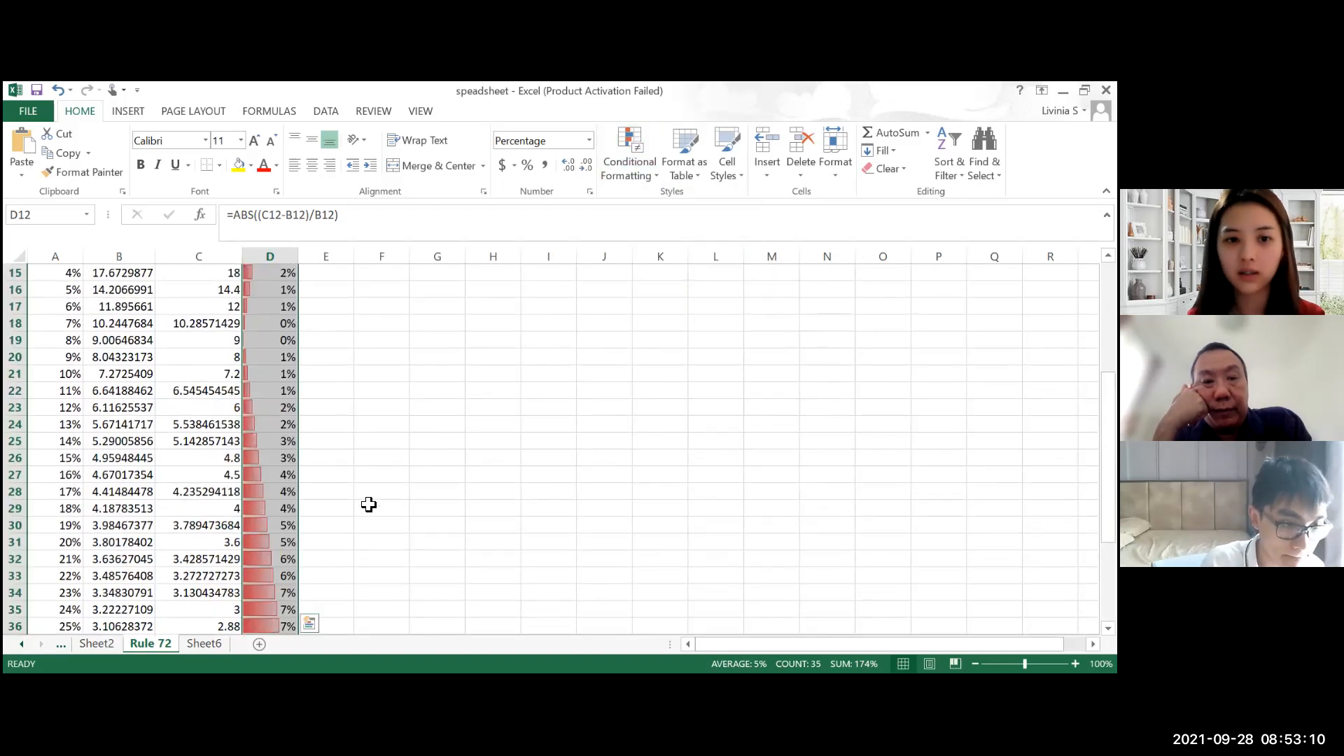
pyautogui.scroll(-3, 375, 501)
pyautogui.scroll(-3, 383, 503)
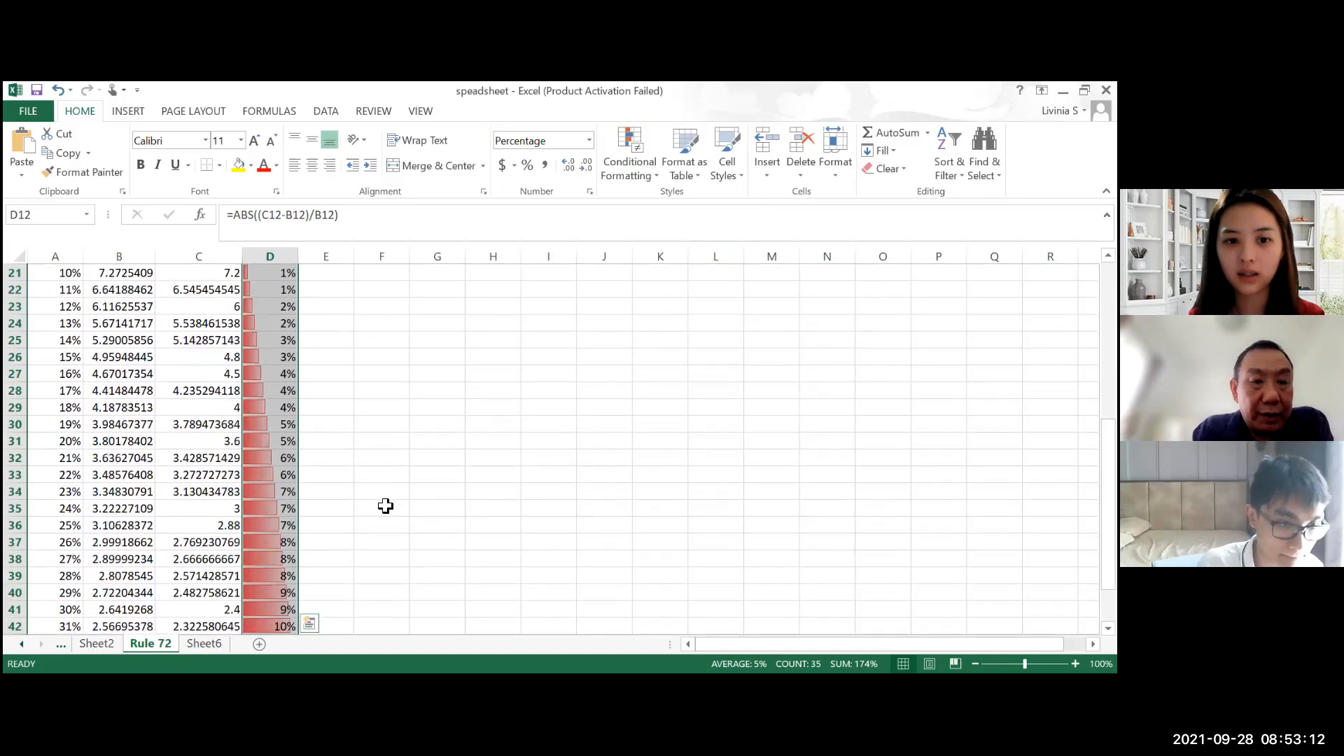
pyautogui.scroll(3, 384, 504)
pyautogui.click(386, 505)
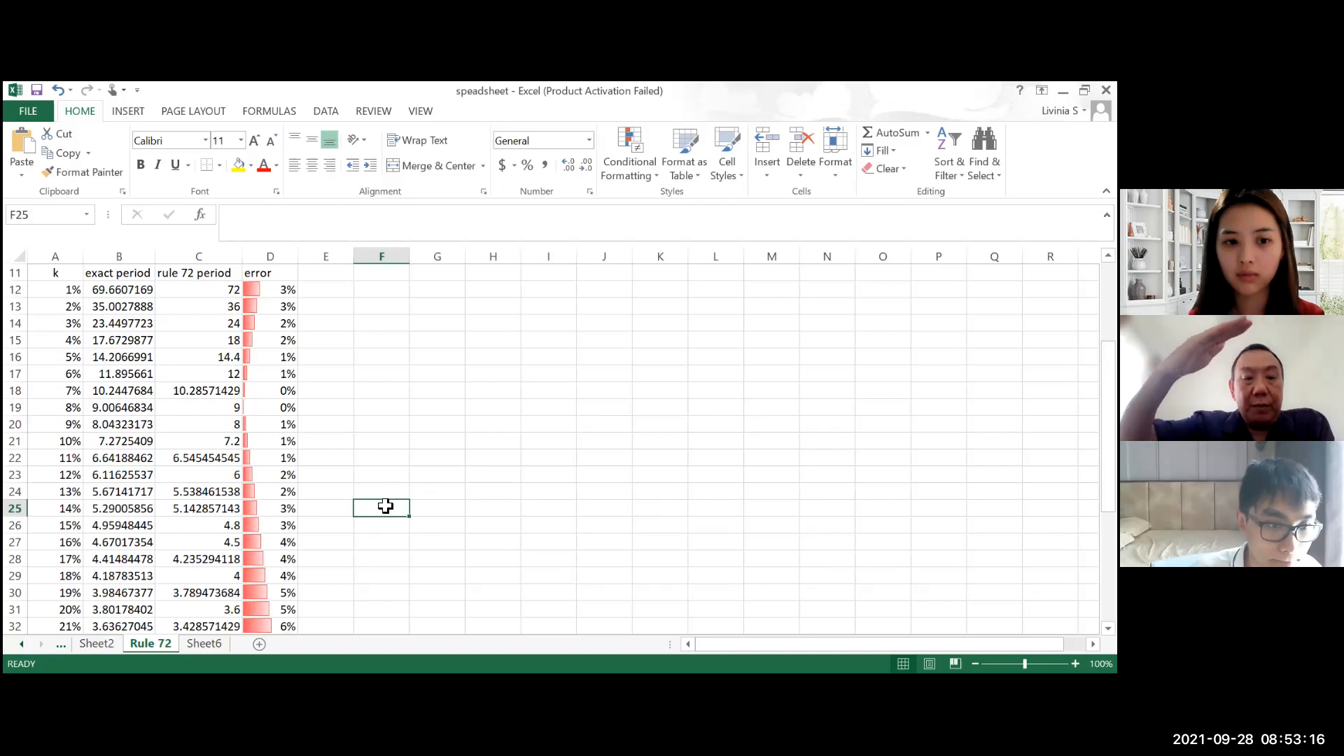
pyautogui.scroll(-7, 384, 504)
pyautogui.scroll(7, 384, 504)
pyautogui.scroll(4, 385, 505)
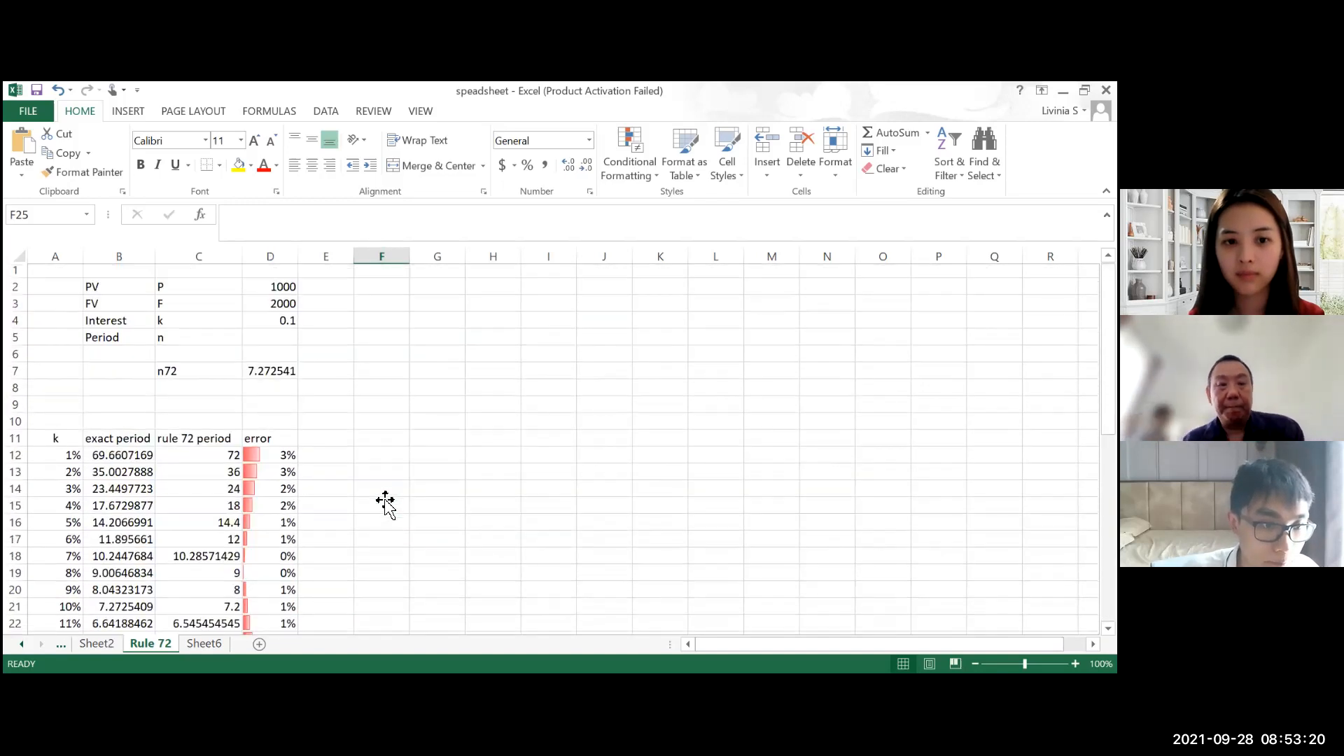
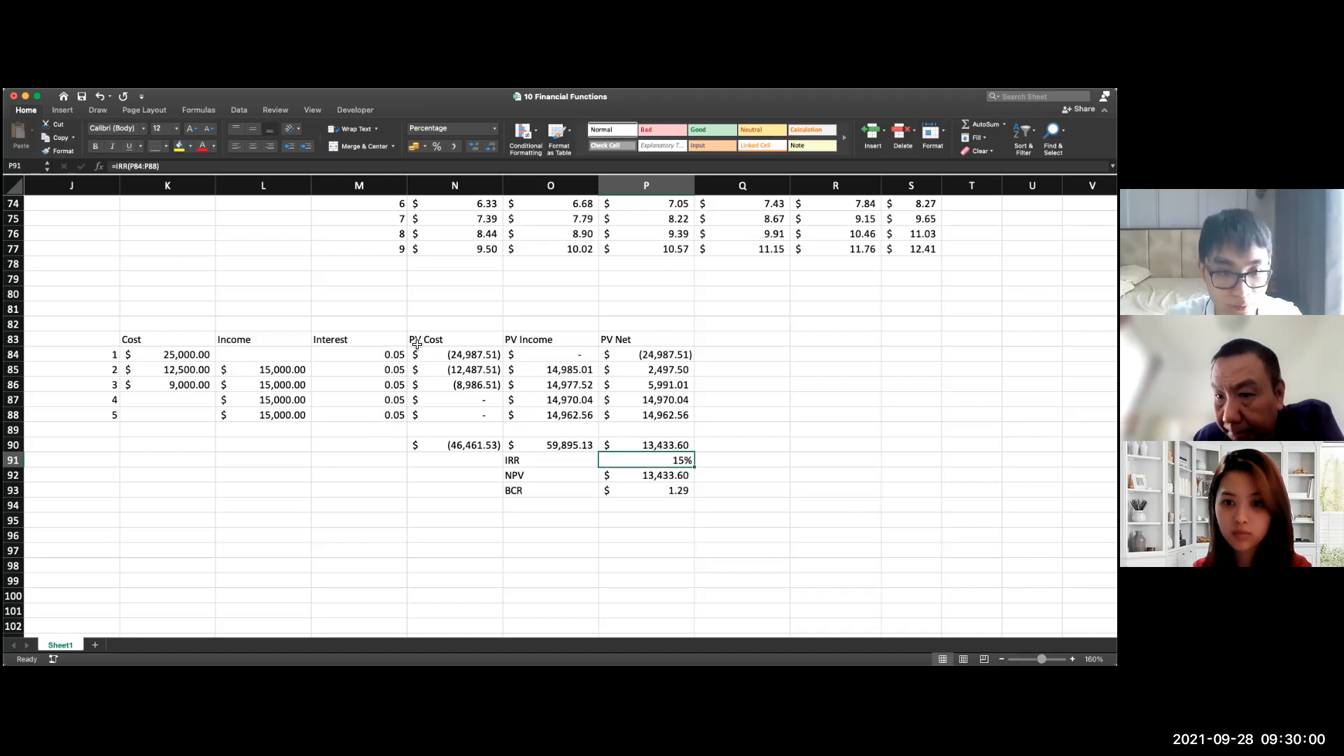
# Step: Set the interest in M84 to 5 and fill it down through M88
pyautogui.doubleClick(460, 355)
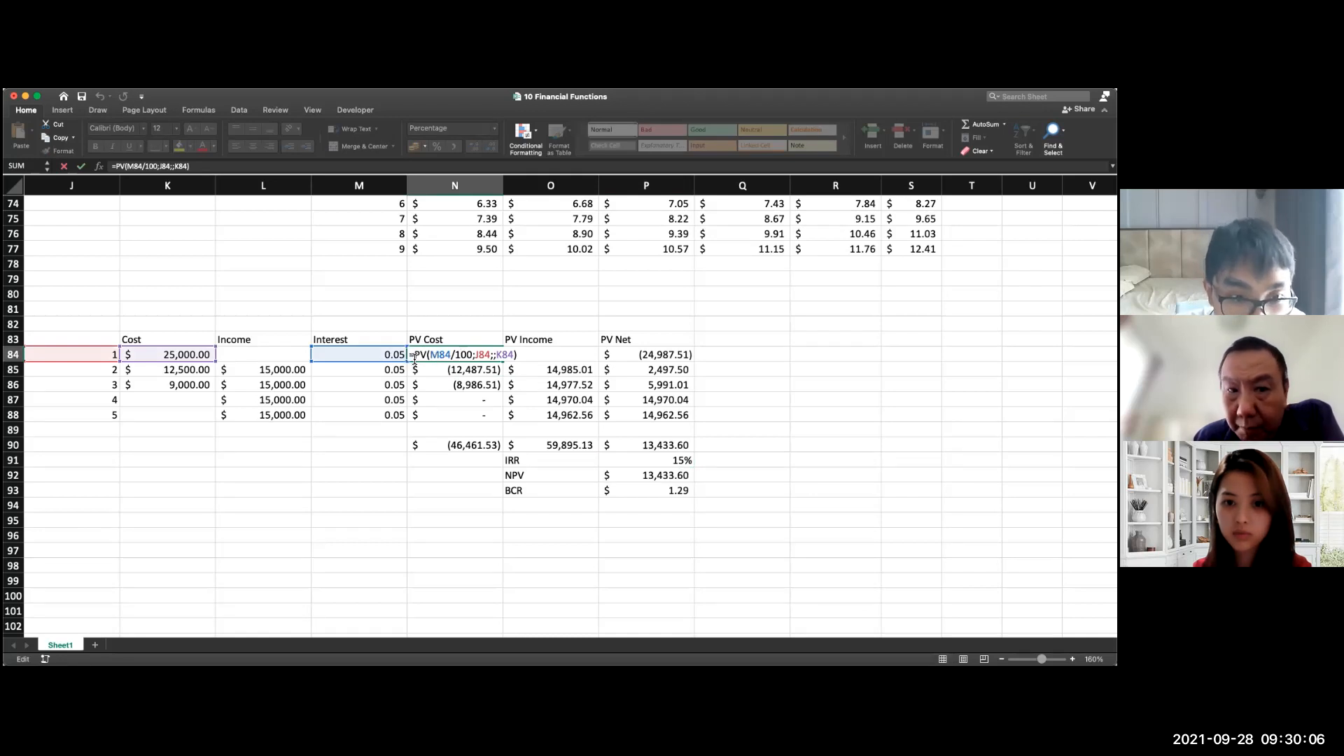
pyautogui.click(403, 354)
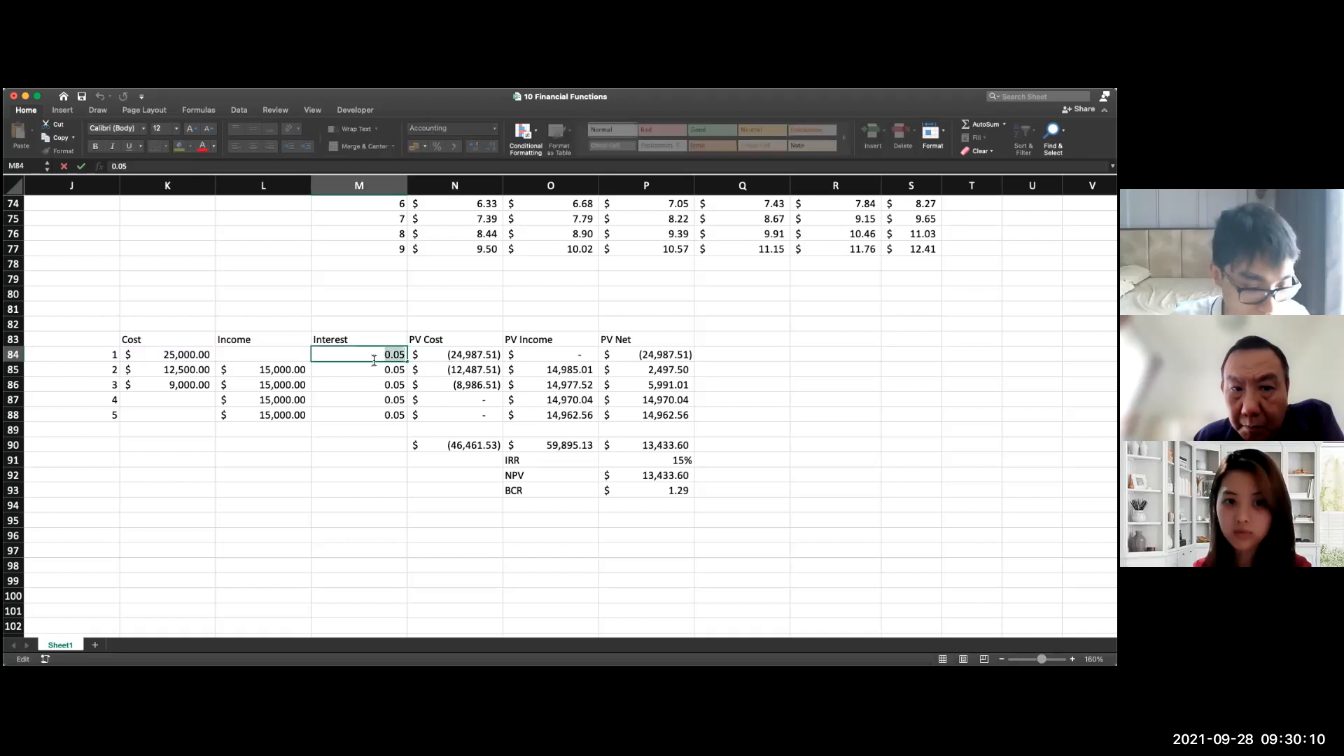
pyautogui.write('5')
pyautogui.press('Return')
pyautogui.click(403, 356)
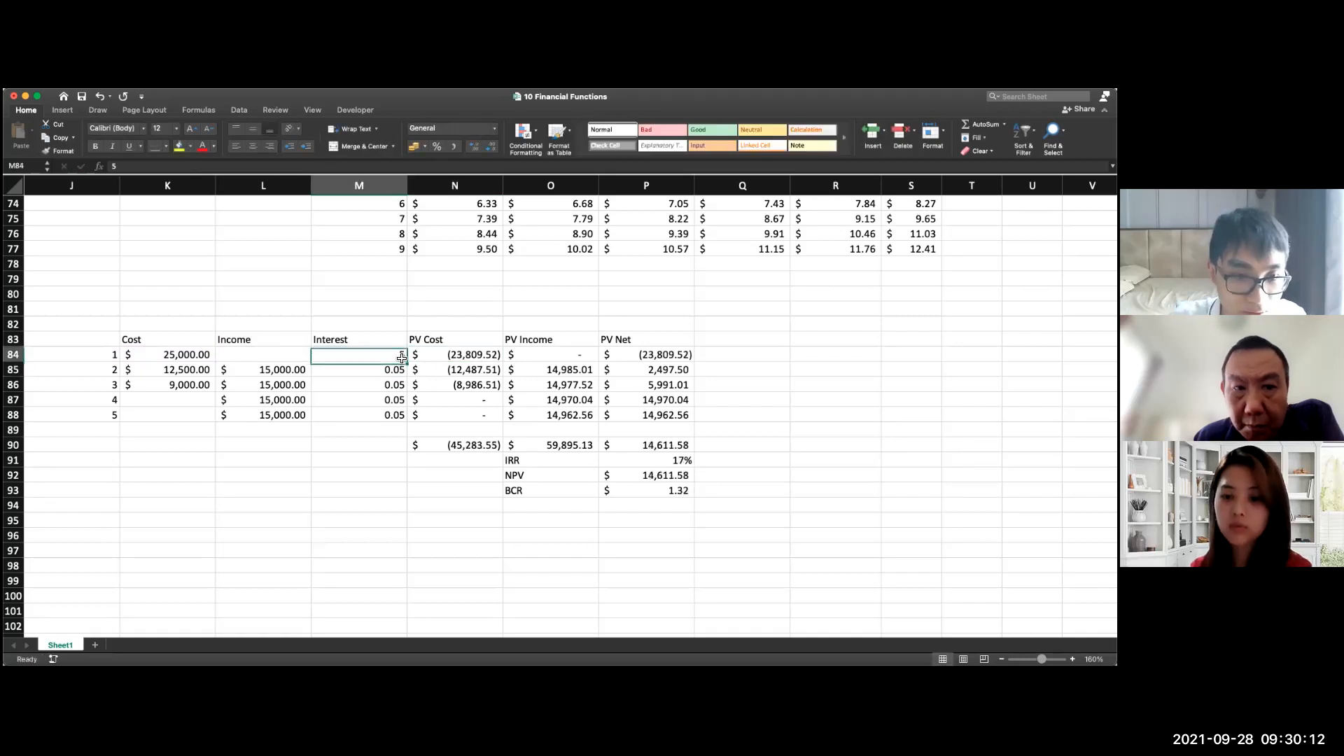
pyautogui.moveTo(404, 359); pyautogui.dragTo(452, 392)
# Step: Examine the formulas behind the PV Cost, PV Income and PV Net columns
pyautogui.click(449, 357)
pyautogui.doubleClick(449, 358)
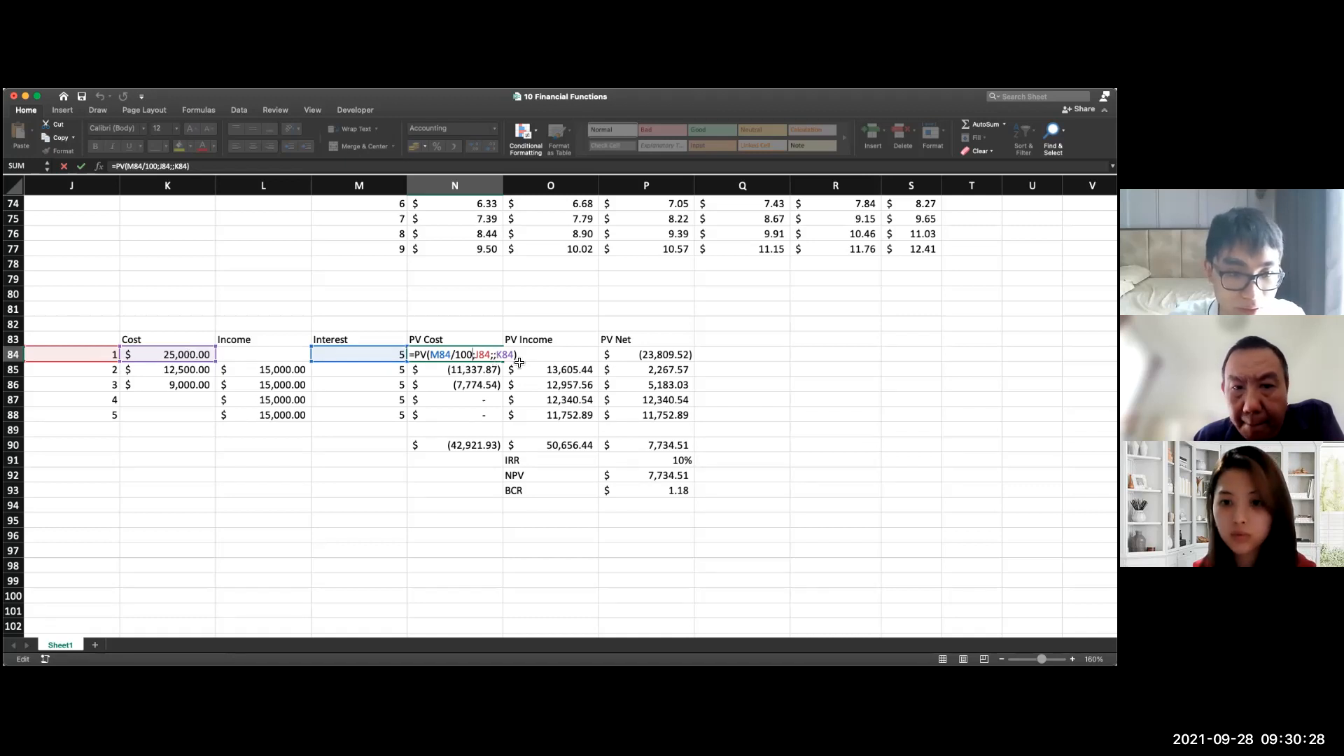
pyautogui.press('Return')
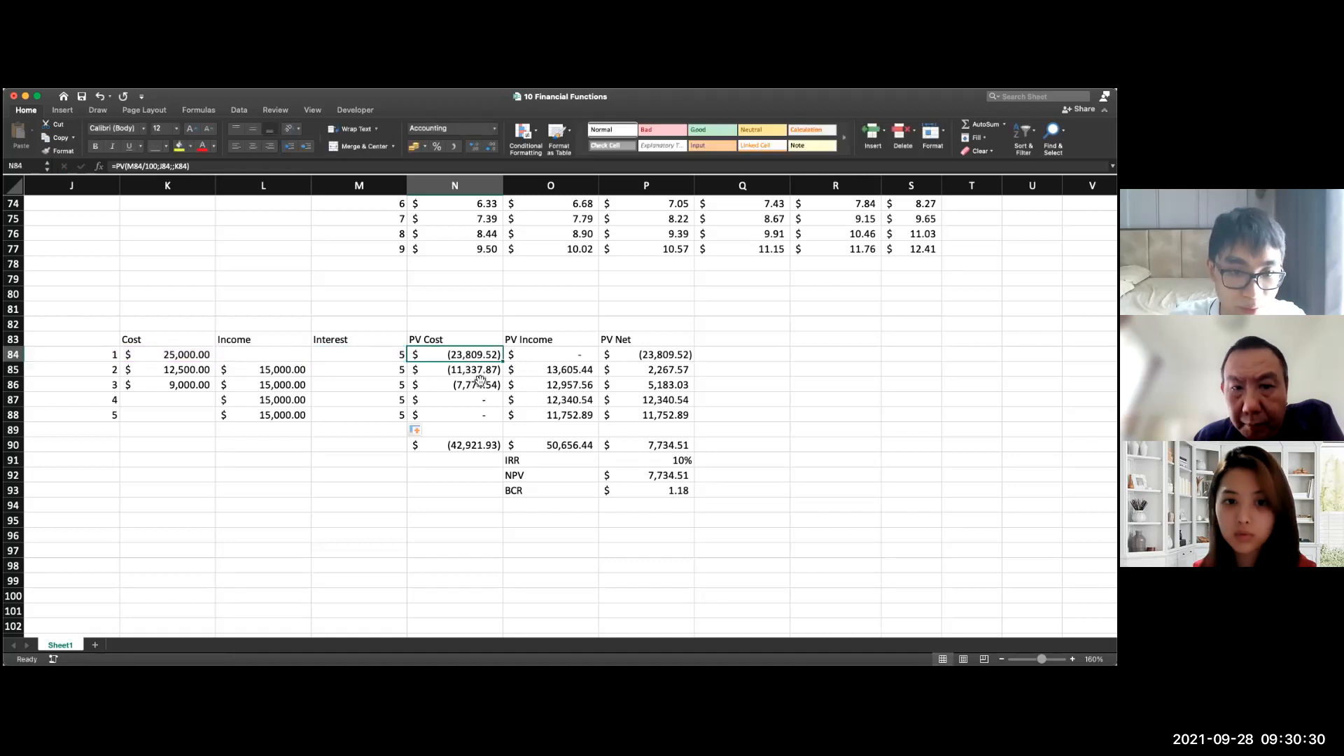
pyautogui.click(556, 376)
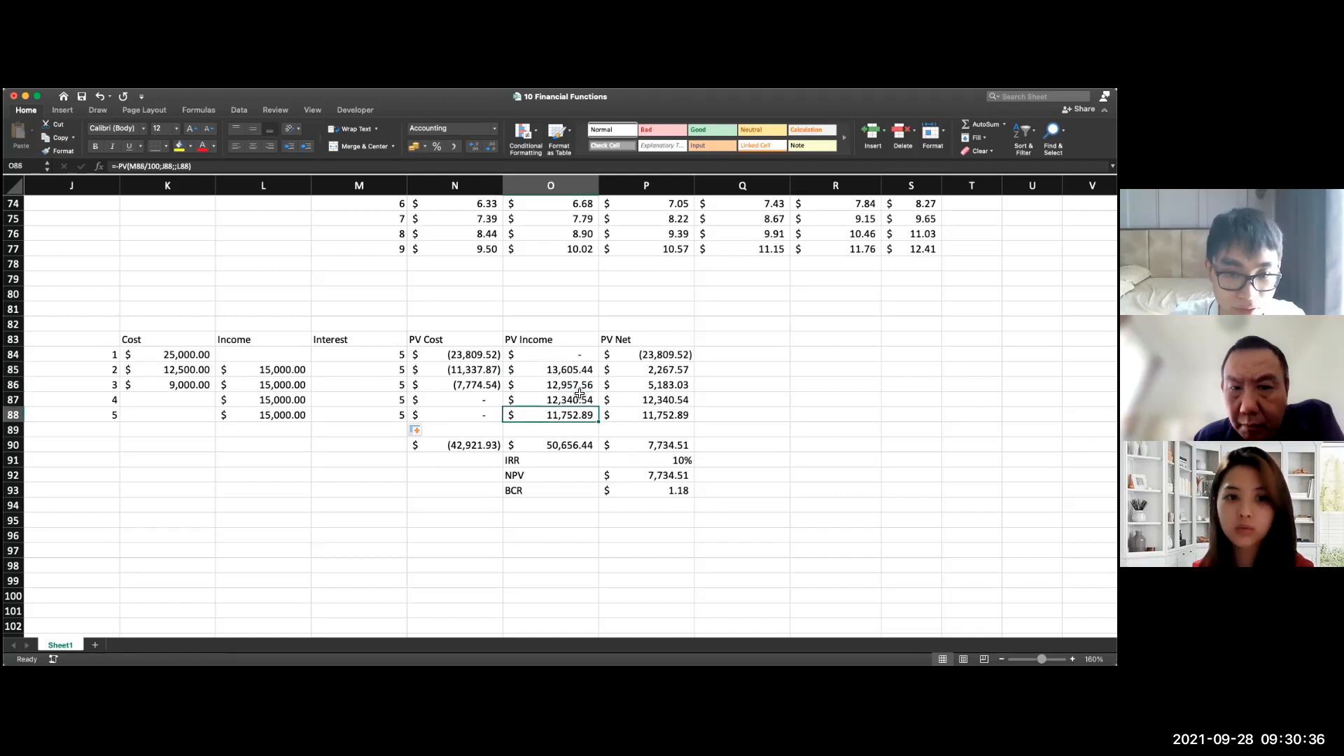
pyautogui.doubleClick(574, 390)
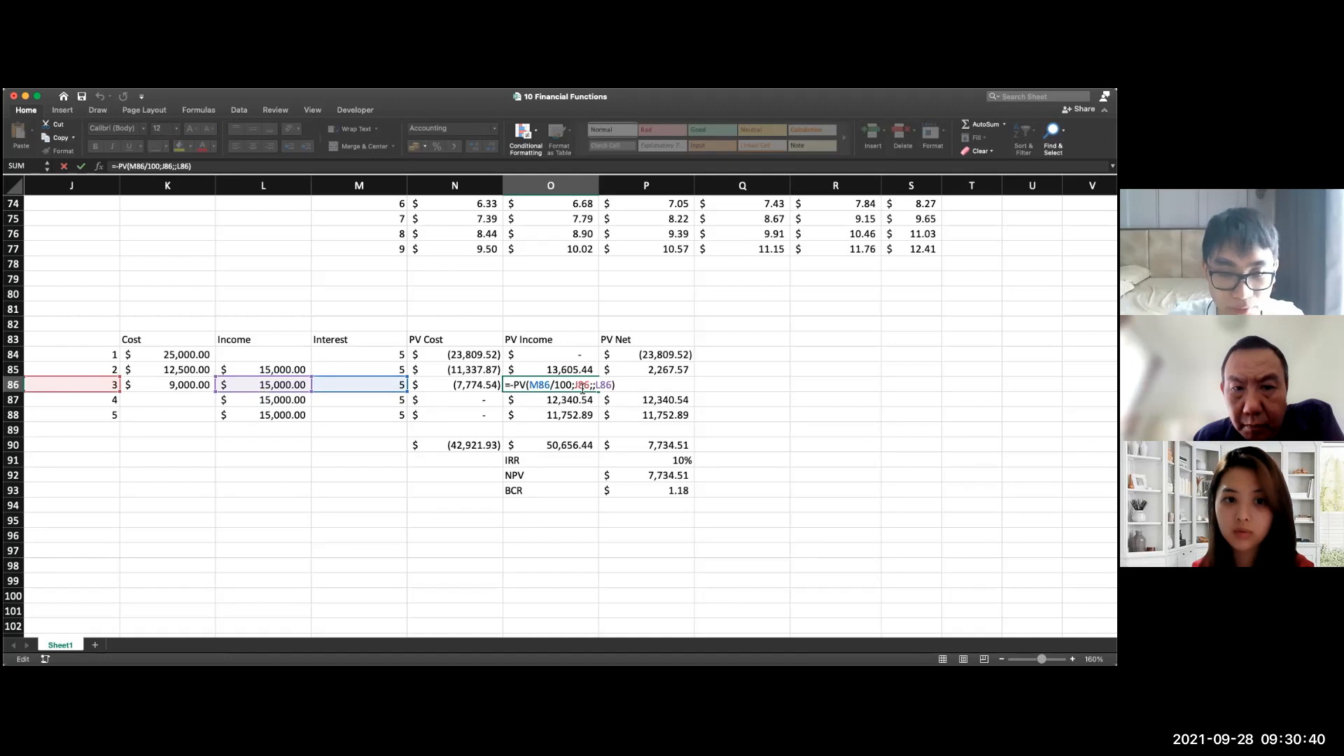
pyautogui.press('Return')
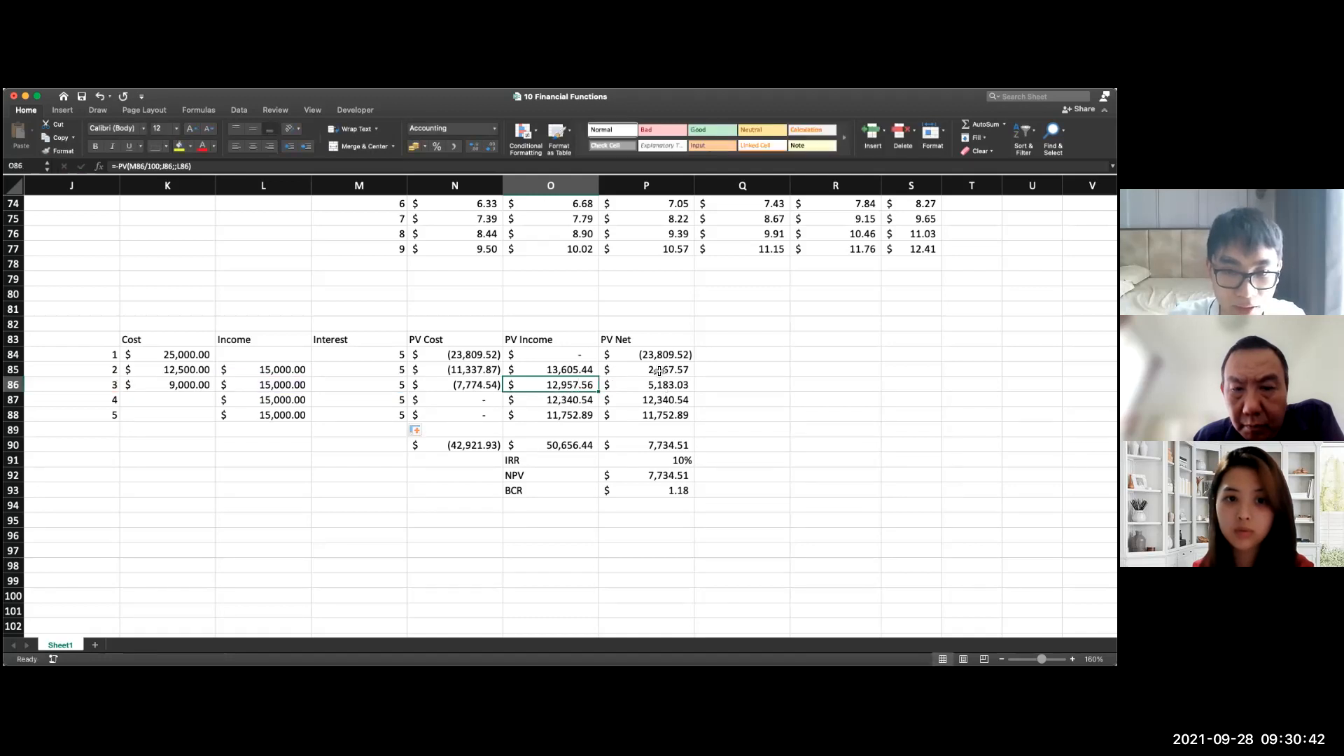
pyautogui.doubleClick(622, 350)
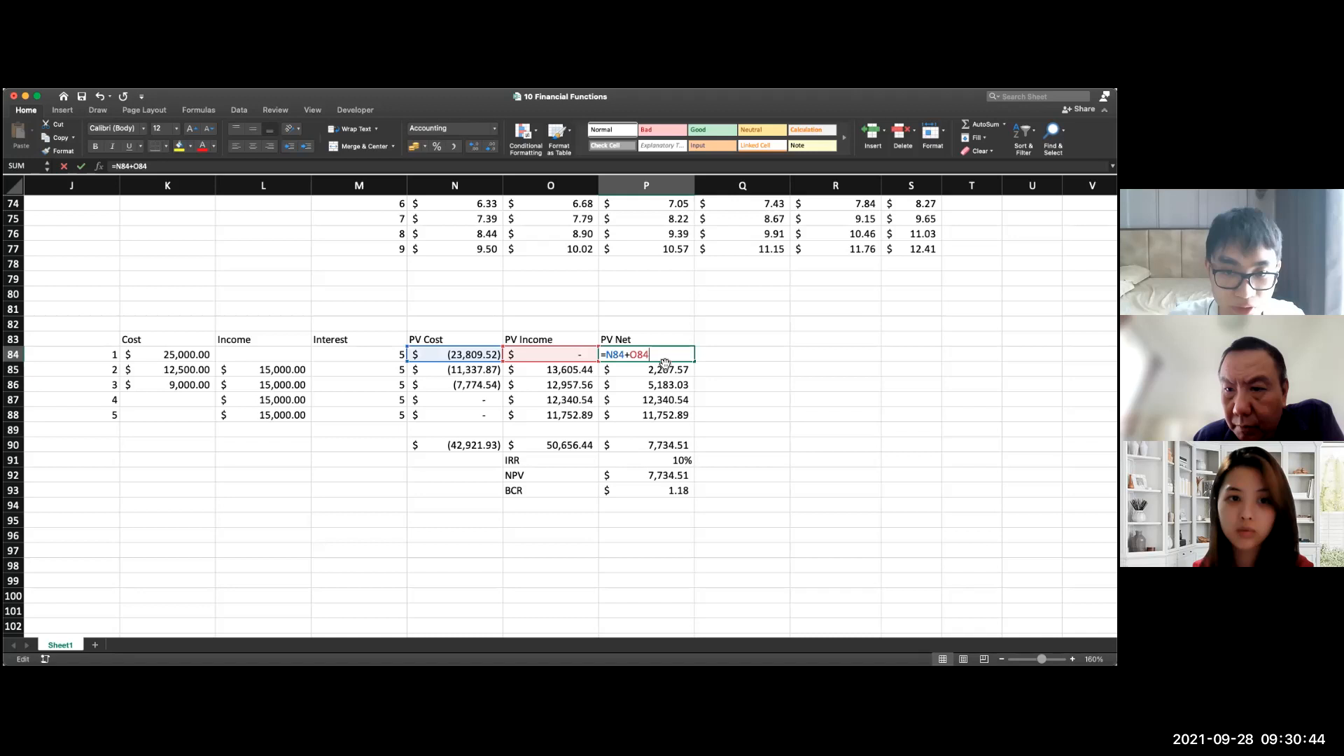
pyautogui.press('Return')
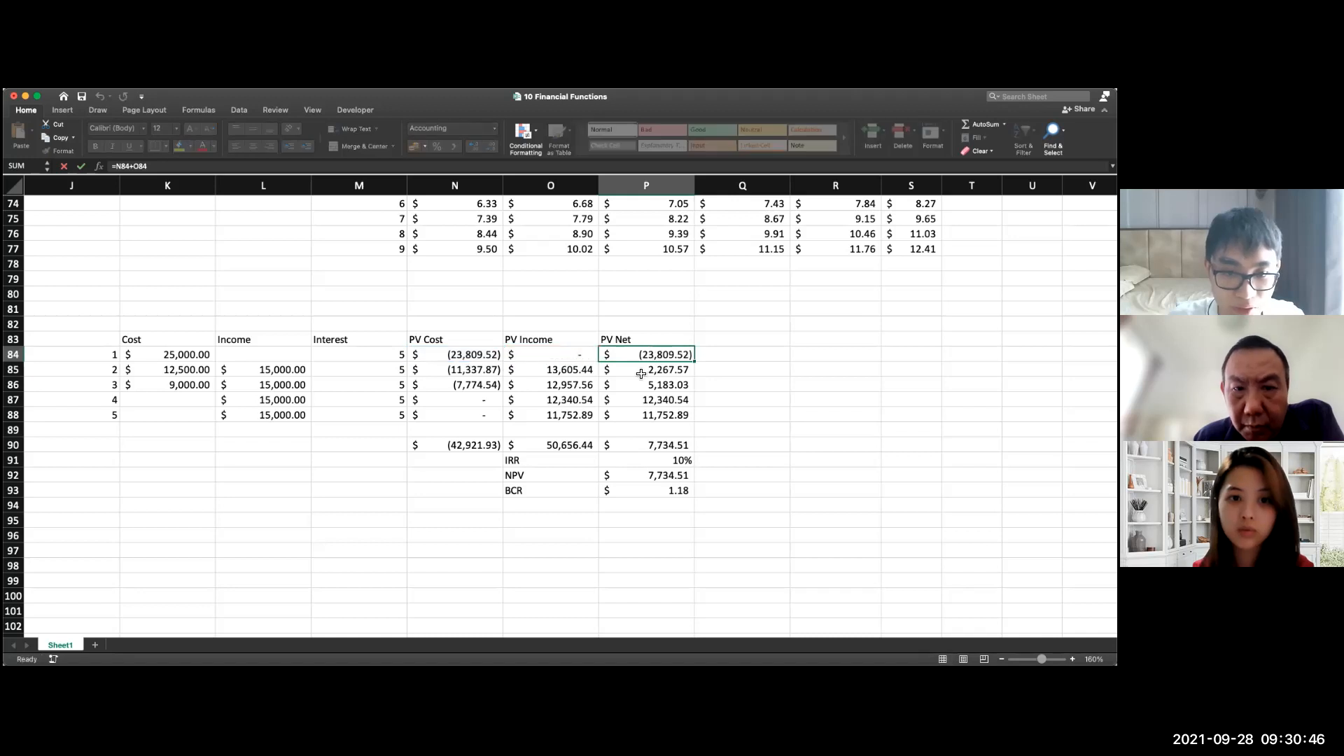
pyautogui.doubleClick(637, 369)
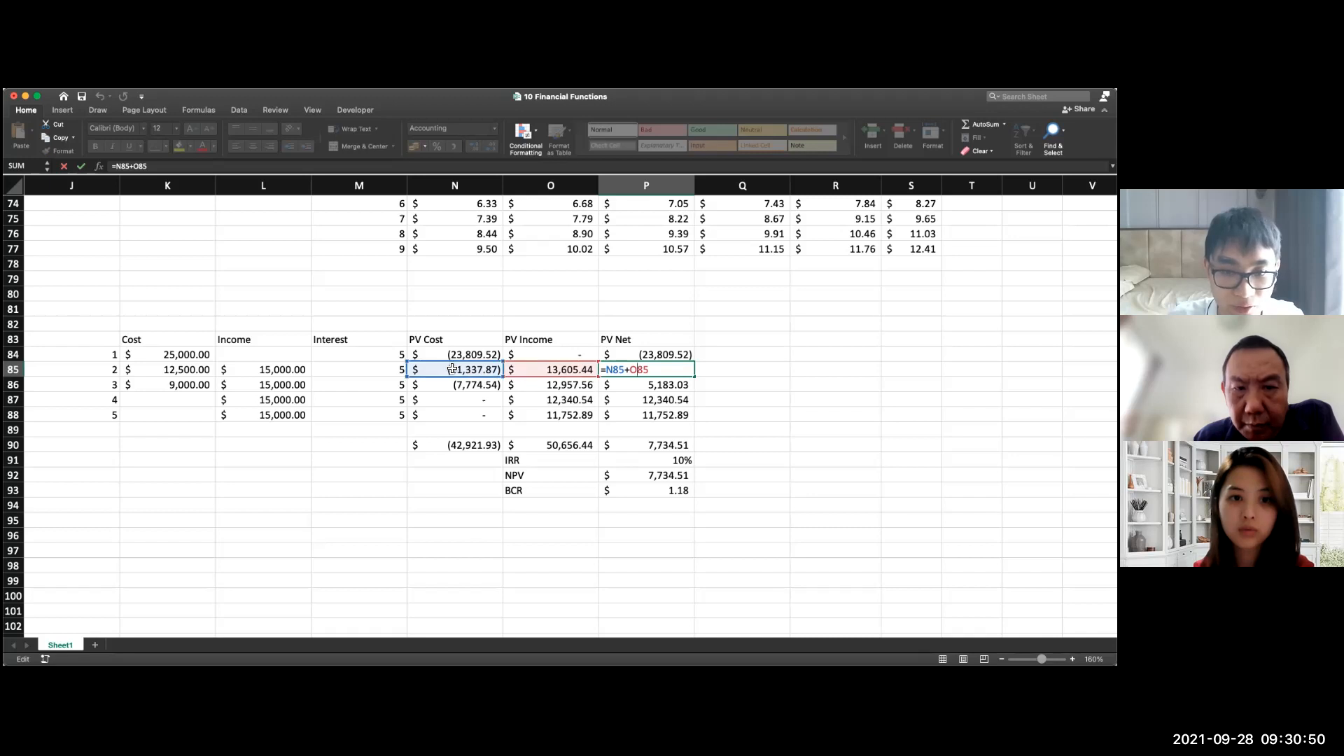
pyautogui.press('Escape')
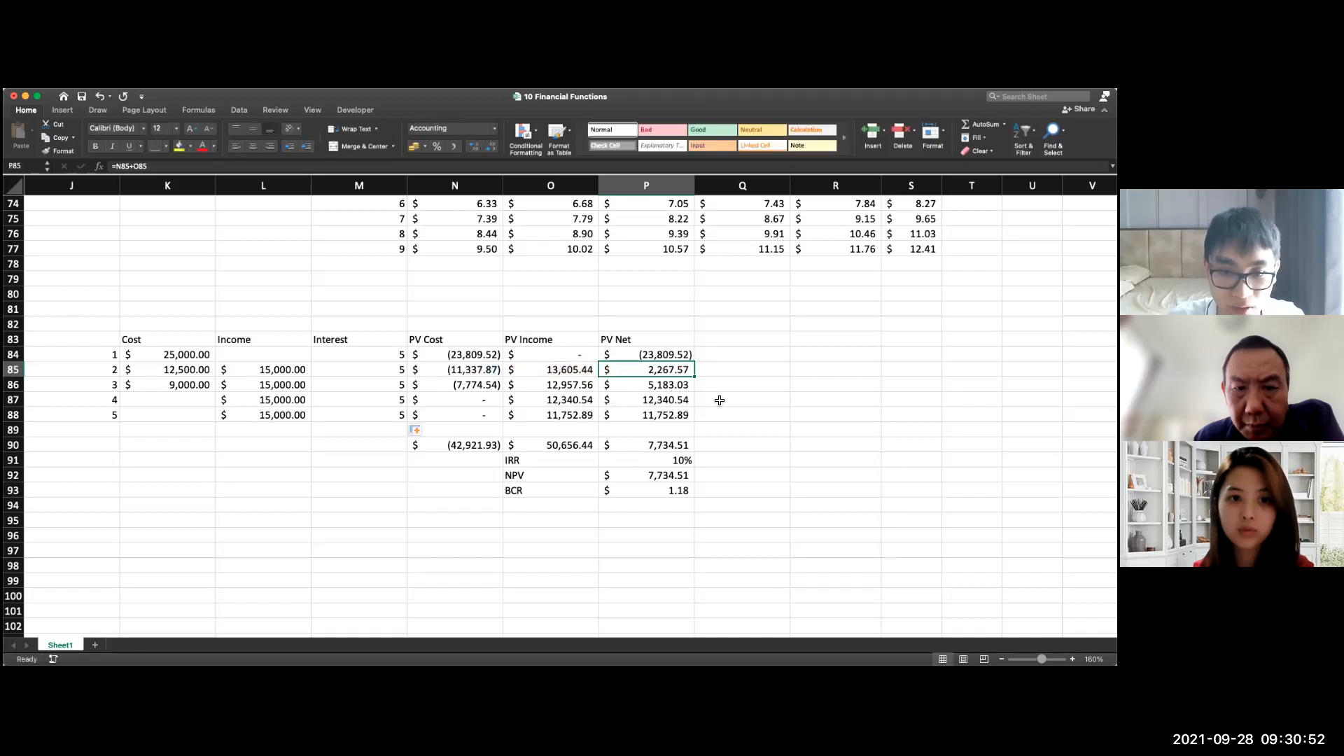
# Step: Examine the column totals in row 90 and the SUM and IRR formulas in P90 and P91
pyautogui.moveTo(462, 445); pyautogui.dragTo(664, 447)
pyautogui.click(735, 445)
pyautogui.doubleClick(659, 444)
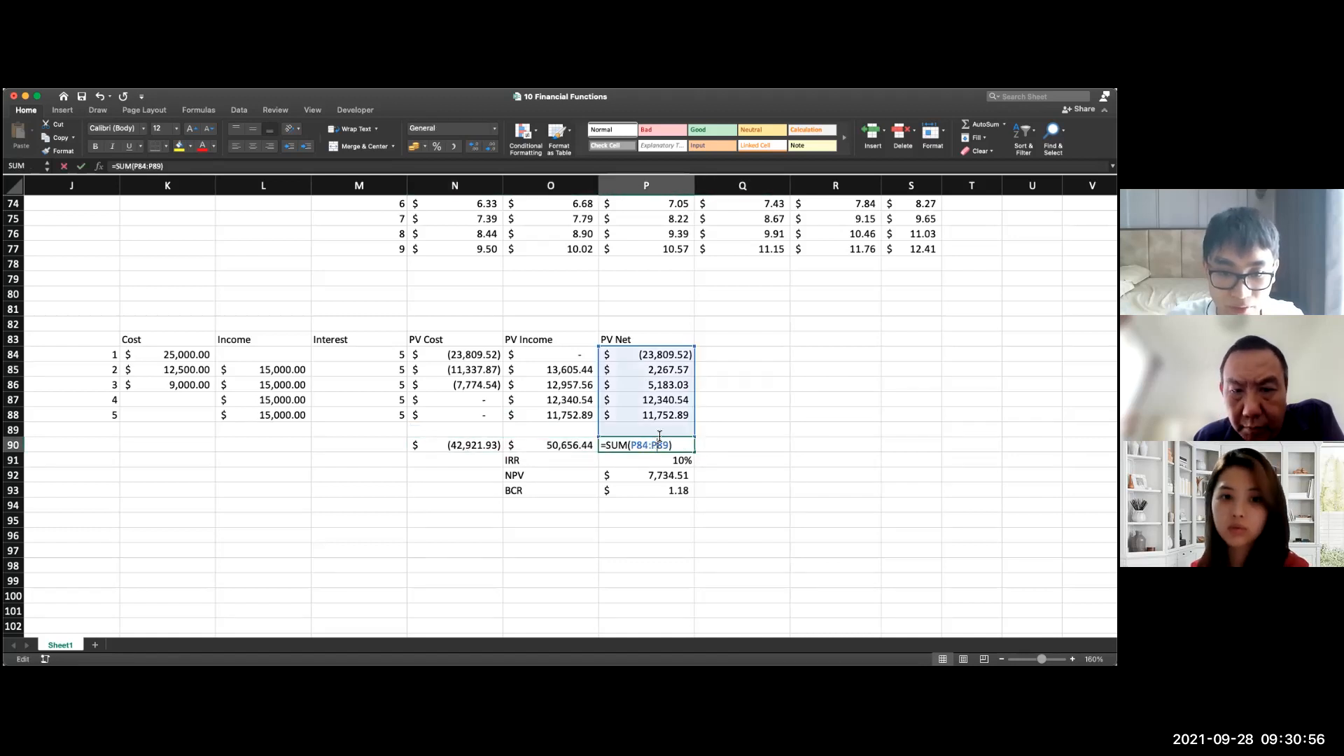
pyautogui.press('Return')
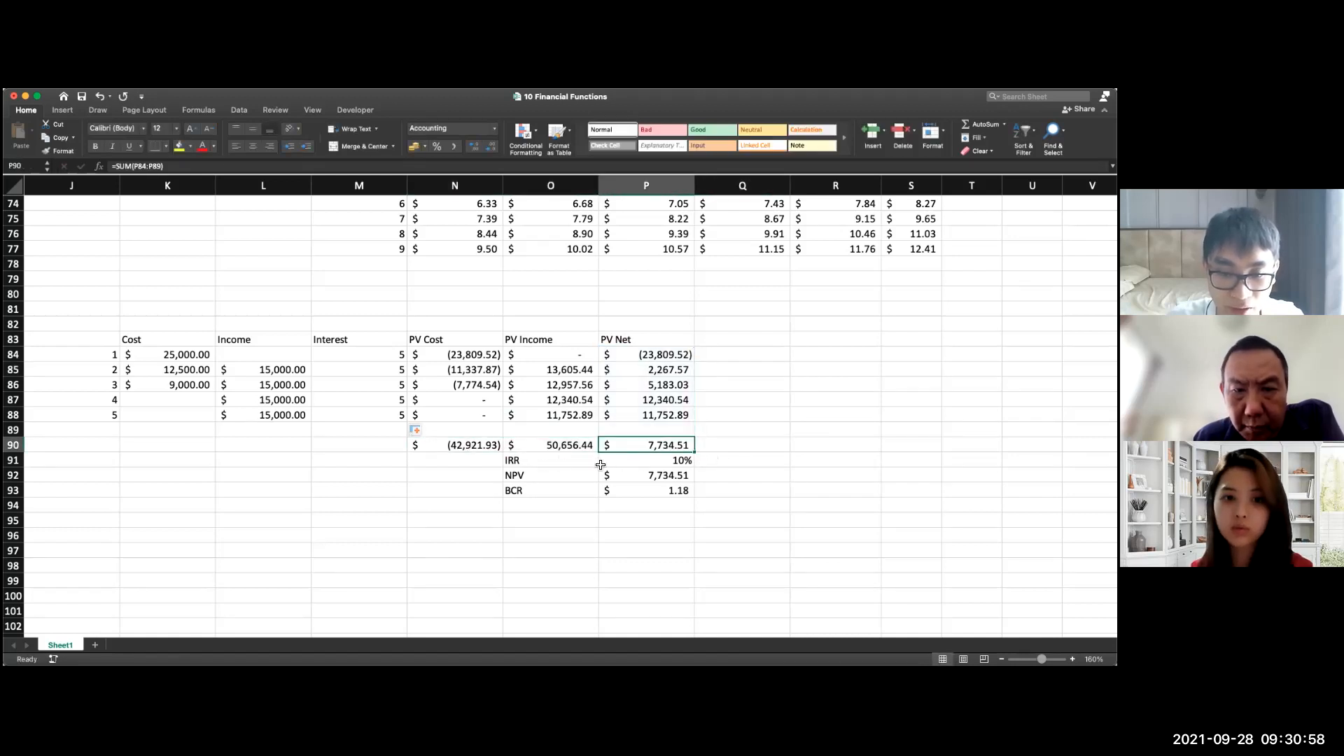
pyautogui.doubleClick(600, 465)
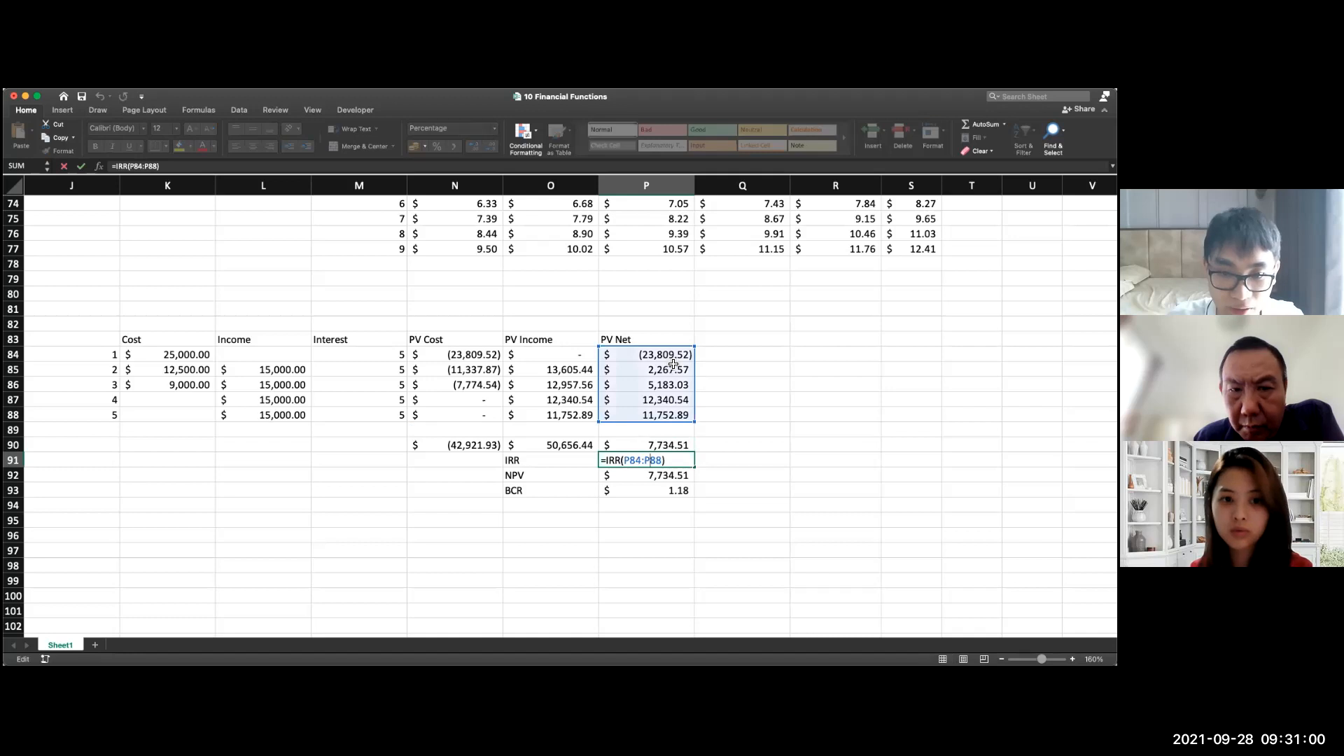
pyautogui.press('Return')
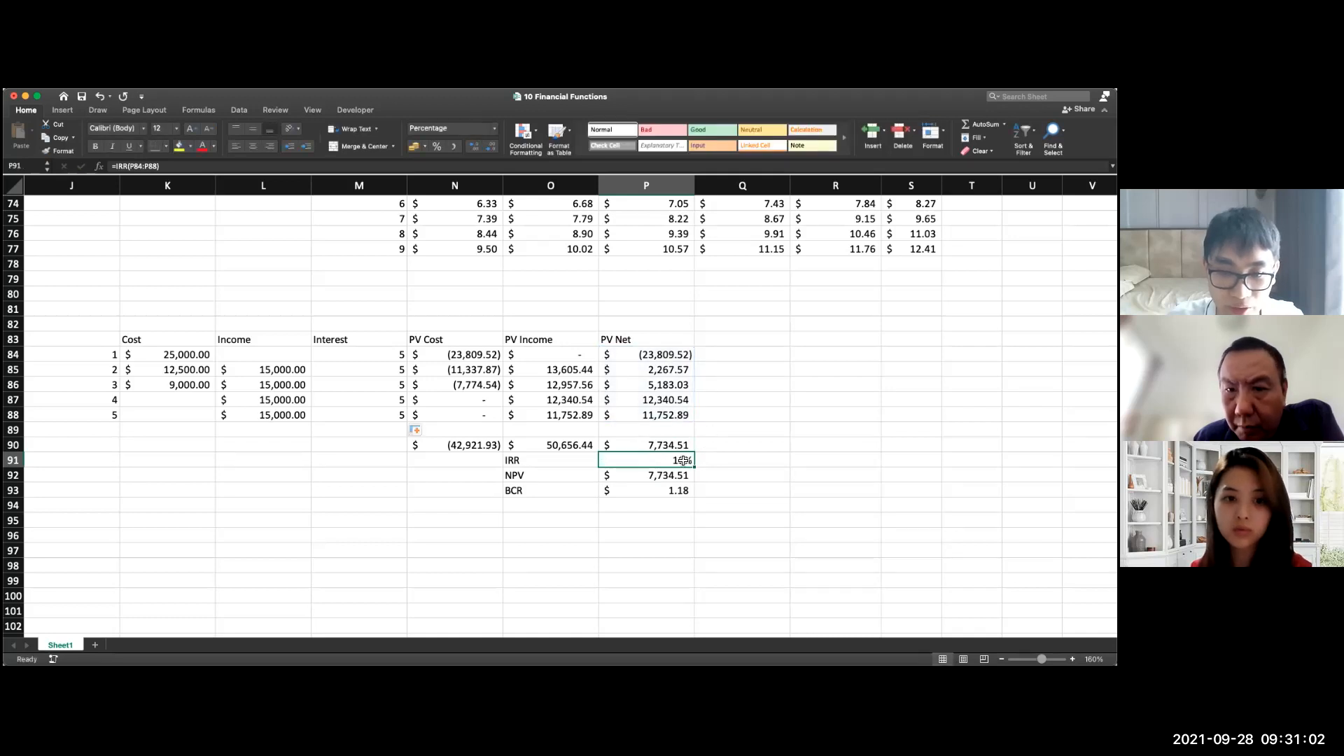
# Step: Show the IRR percentage in P91 with two decimal places
pyautogui.click(473, 146)
pyautogui.click(474, 146)
pyautogui.click(733, 403)
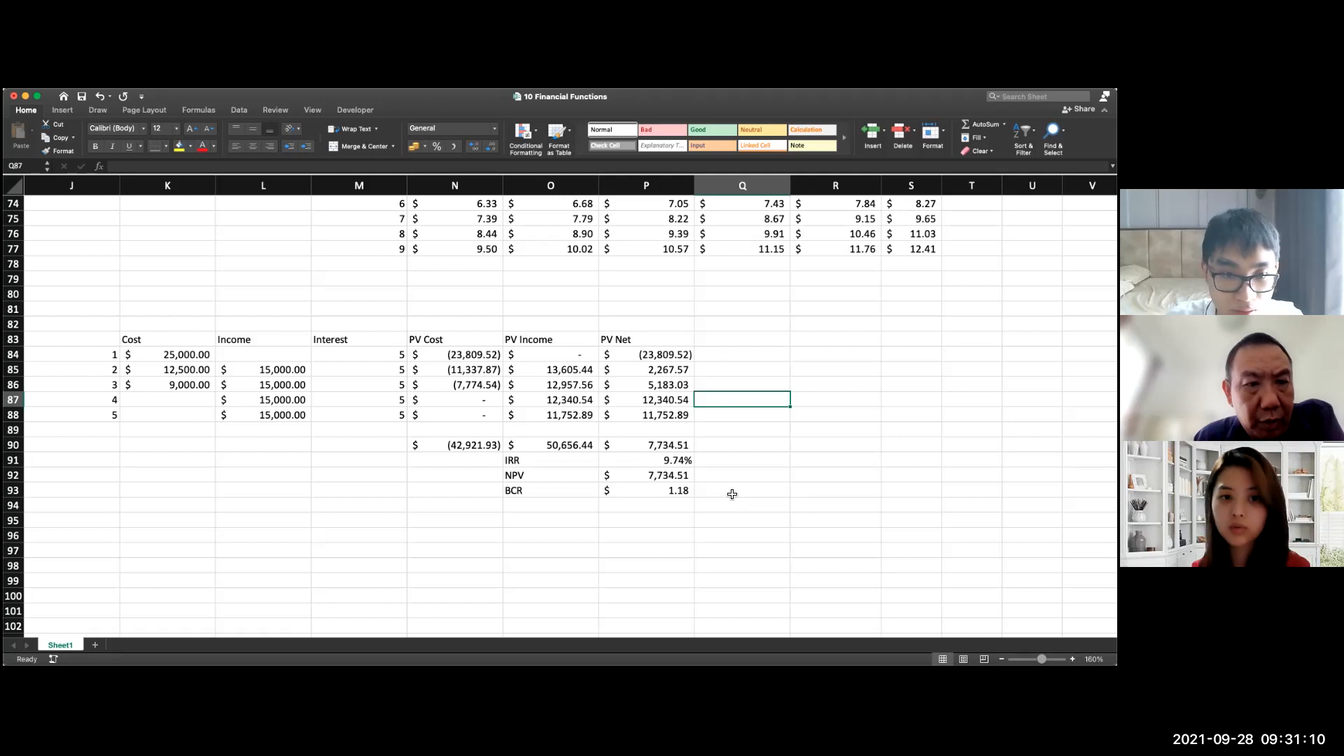
# Step: Set the first two period numbers to 0 in J84 and 1 in J85
pyautogui.click(102, 353)
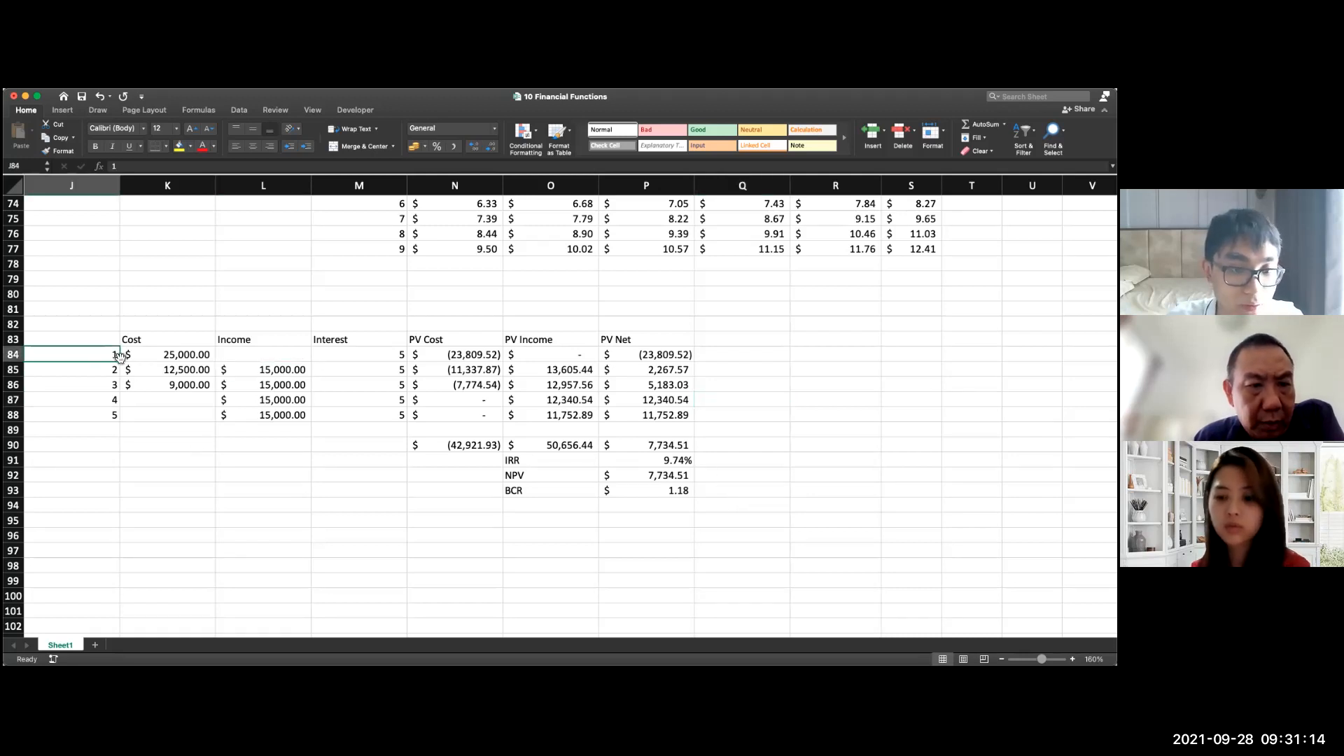
pyautogui.doubleClick(116, 354)
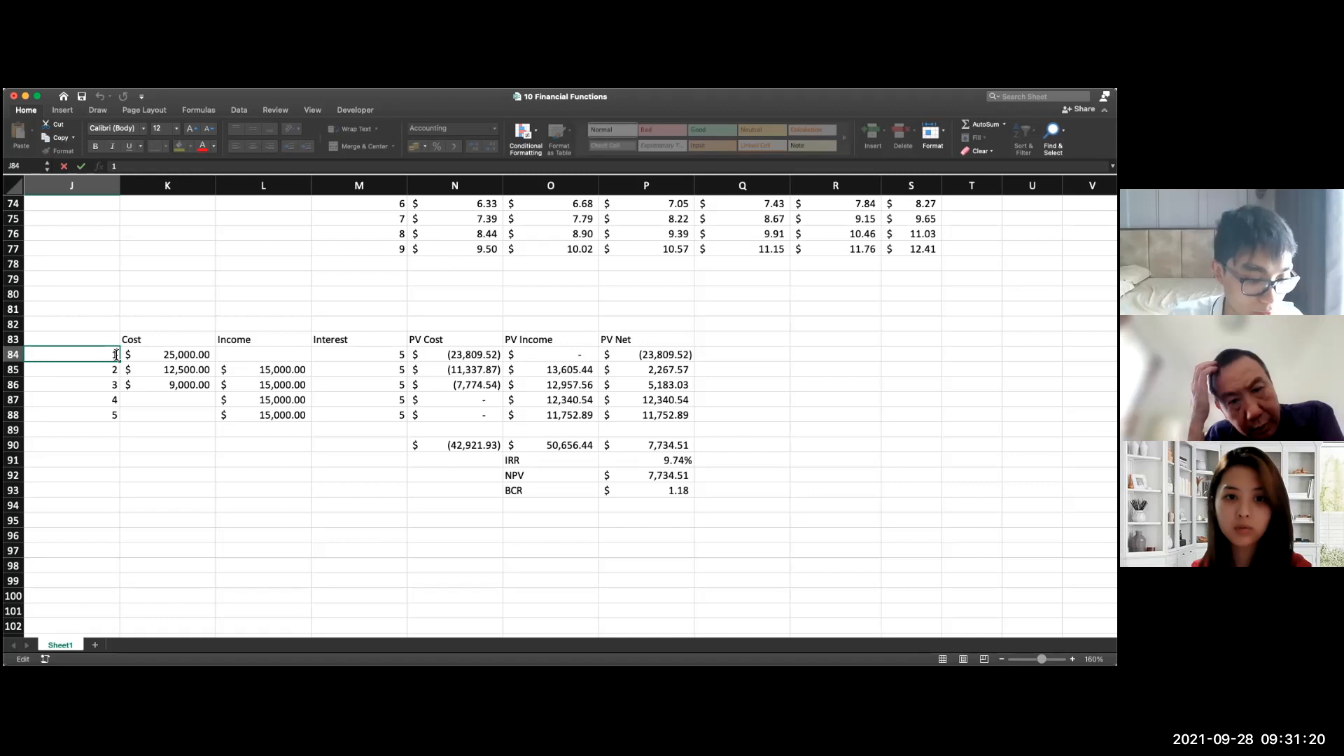
pyautogui.write('0')
pyautogui.press('BackSpace')
pyautogui.press('BackSpace')
pyautogui.write('00')
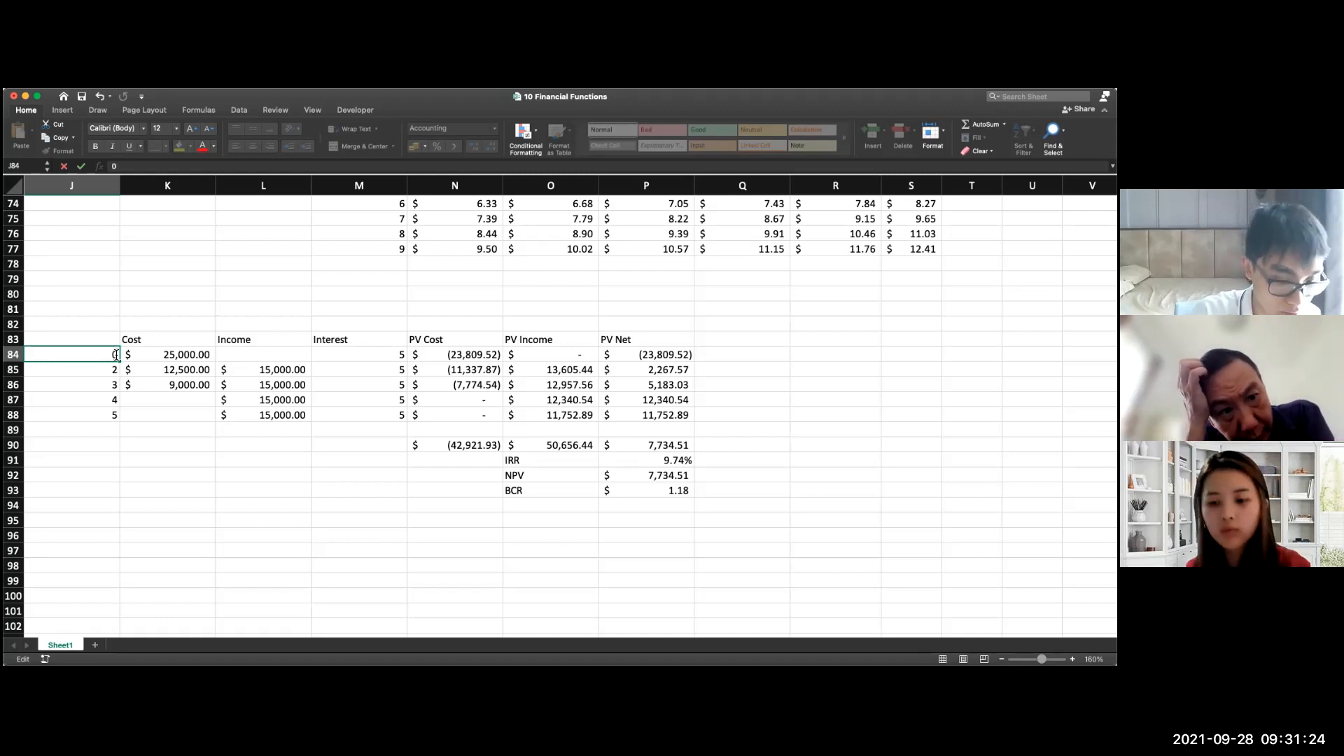
pyautogui.click(104, 373)
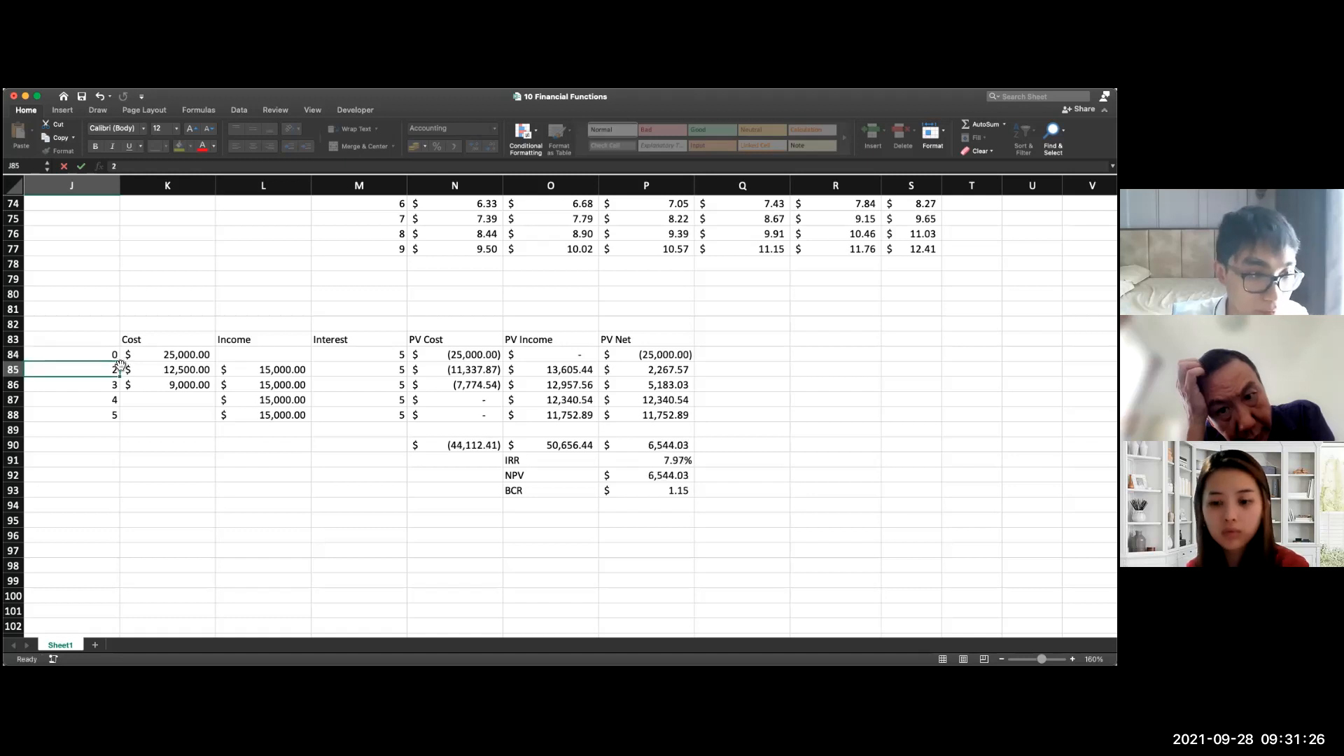
pyautogui.write('2')
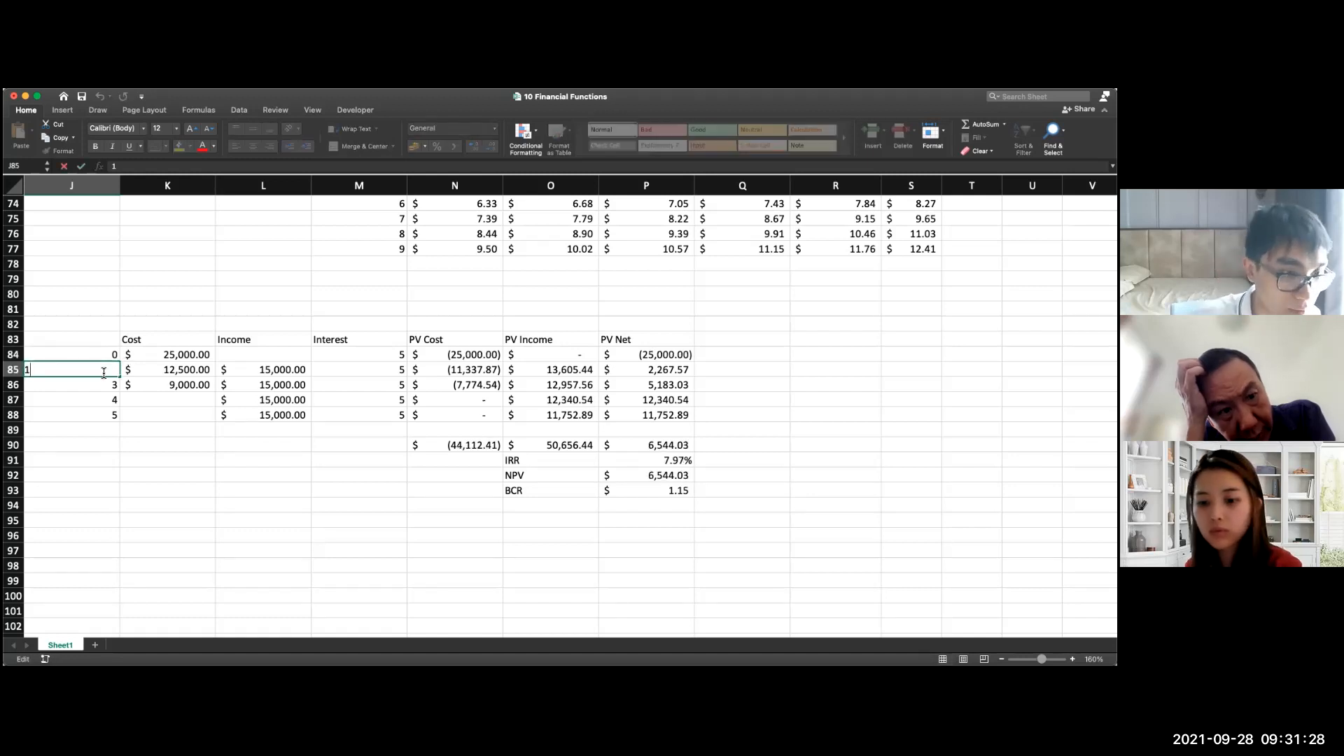
pyautogui.press('Return')
# Step: Extend the period series from J84:J85 down to J89
pyautogui.click(105, 358)
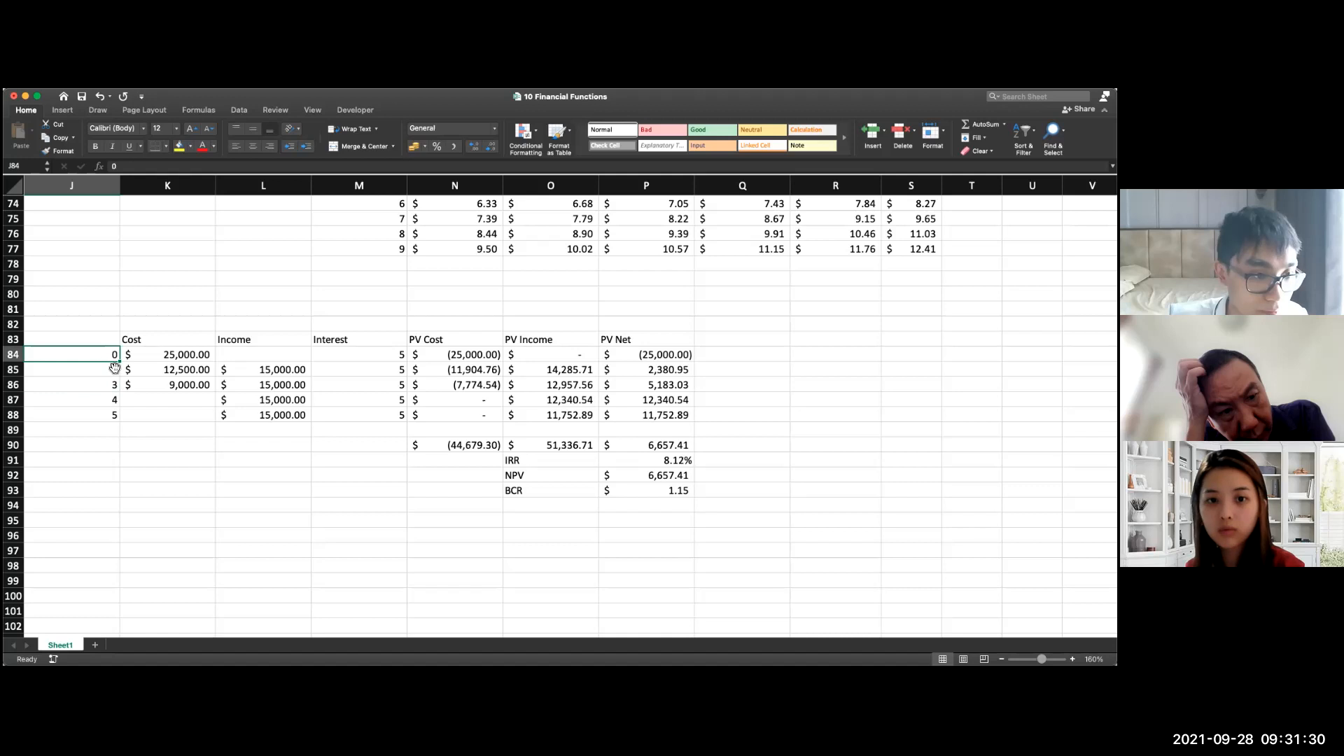
pyautogui.keyDown('shift'); pyautogui.click(107, 373); pyautogui.keyUp('shift')
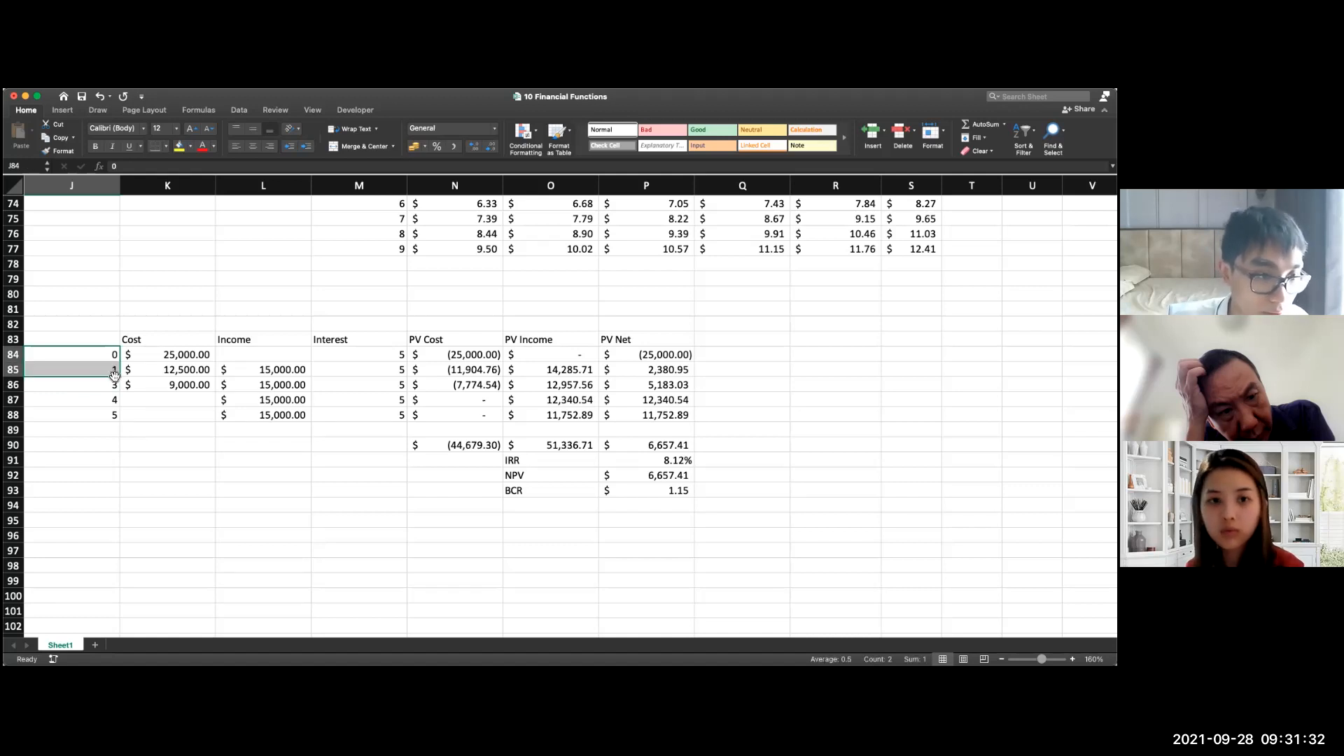
pyautogui.moveTo(114, 376); pyautogui.dragTo(116, 432)
# Step: Extend the income of 15,000 and the interest of 5 down to row 89
pyautogui.click(221, 404)
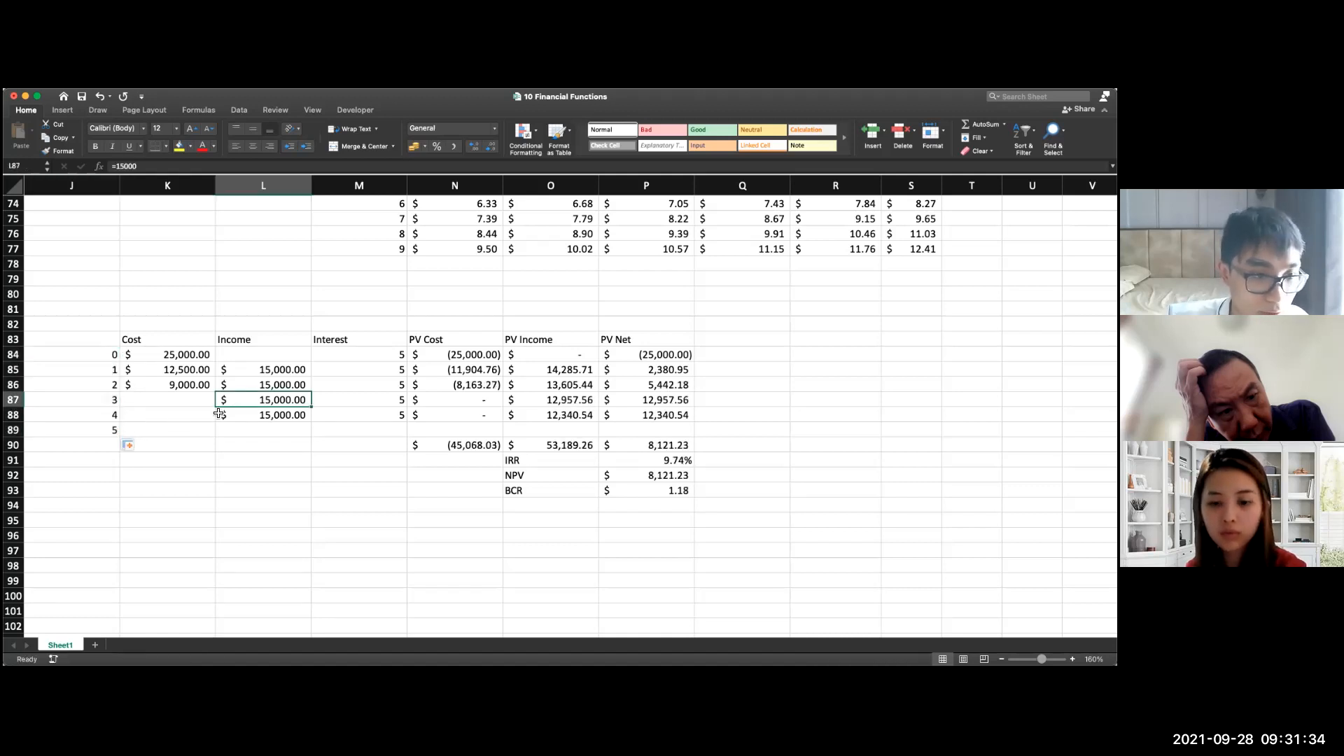
pyautogui.click(228, 434)
pyautogui.click(265, 418)
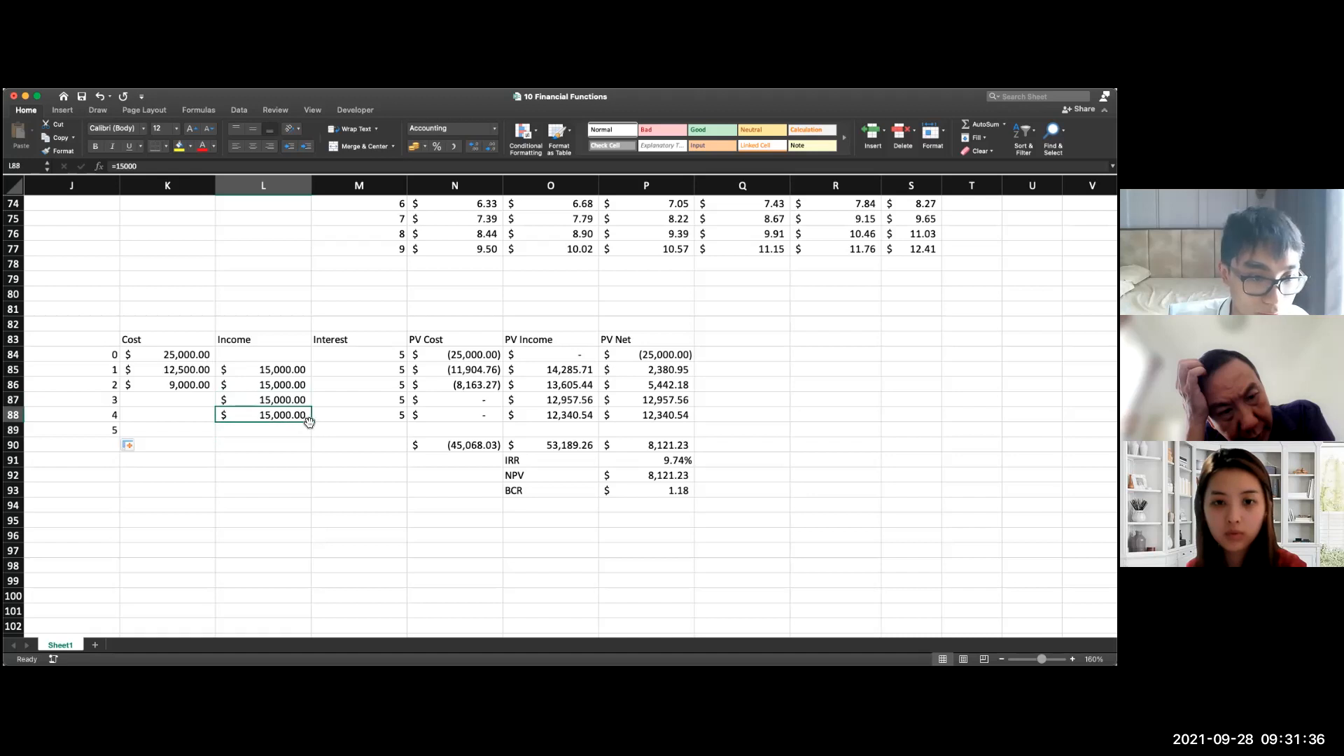
pyautogui.moveTo(308, 421); pyautogui.dragTo(311, 434)
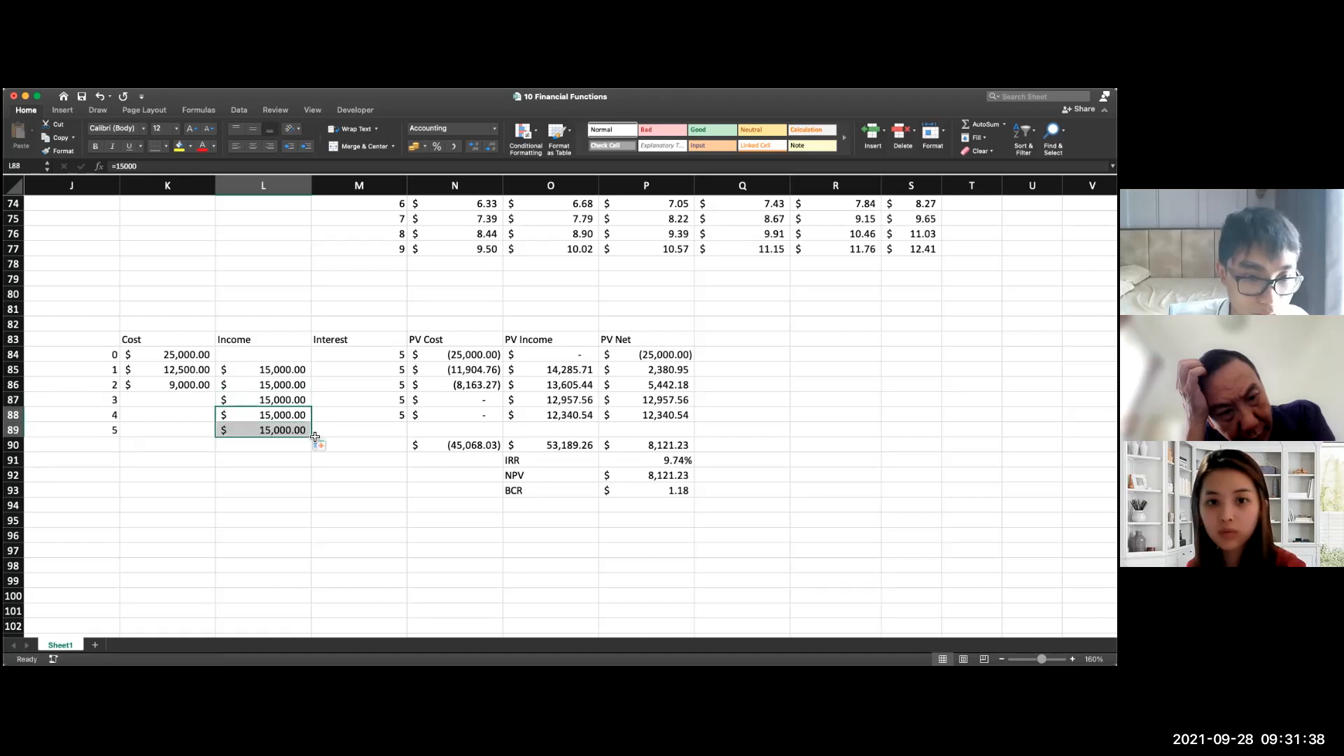
pyautogui.click(382, 413)
pyautogui.moveTo(407, 421); pyautogui.dragTo(407, 433)
# Step: Fill the PV Cost and PV Income formulas down from row 88 to row 89
pyautogui.click(496, 422)
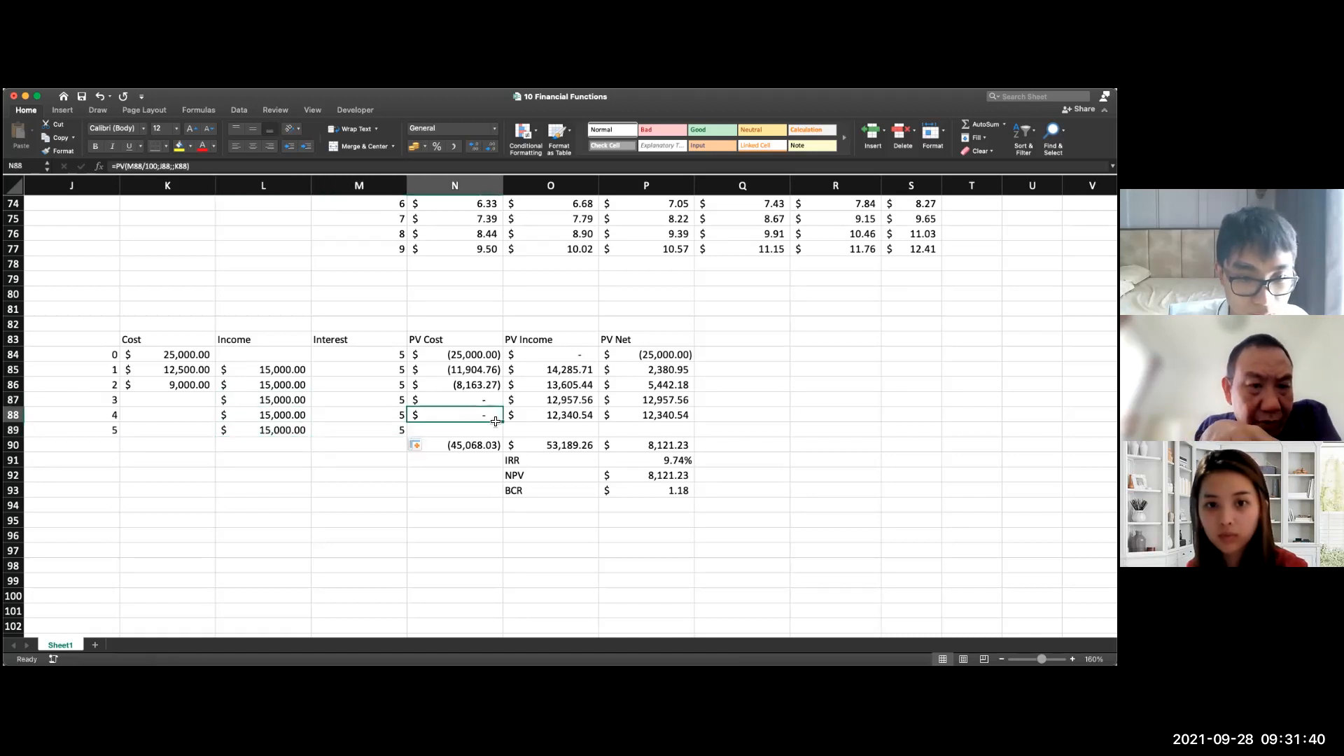
pyautogui.moveTo(496, 422); pyautogui.dragTo(497, 433)
pyautogui.click(594, 419)
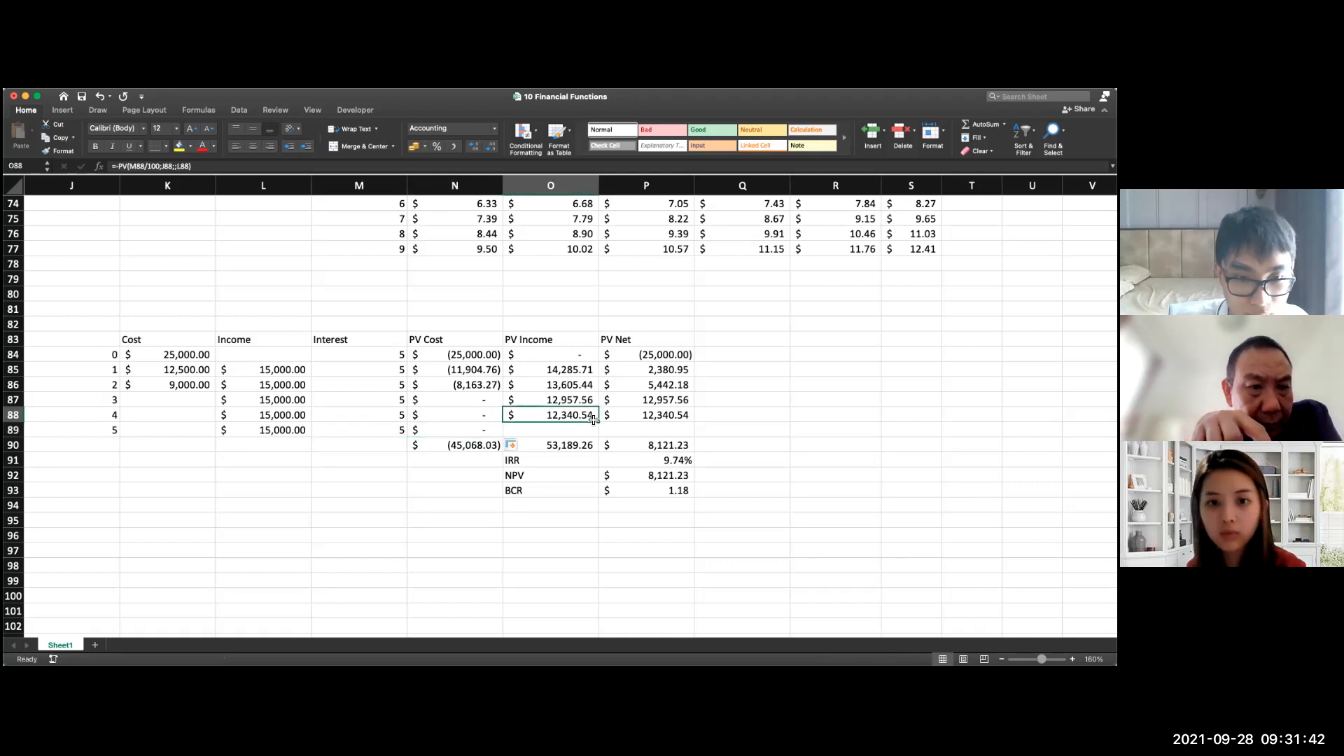
pyautogui.moveTo(600, 424); pyautogui.dragTo(600, 434)
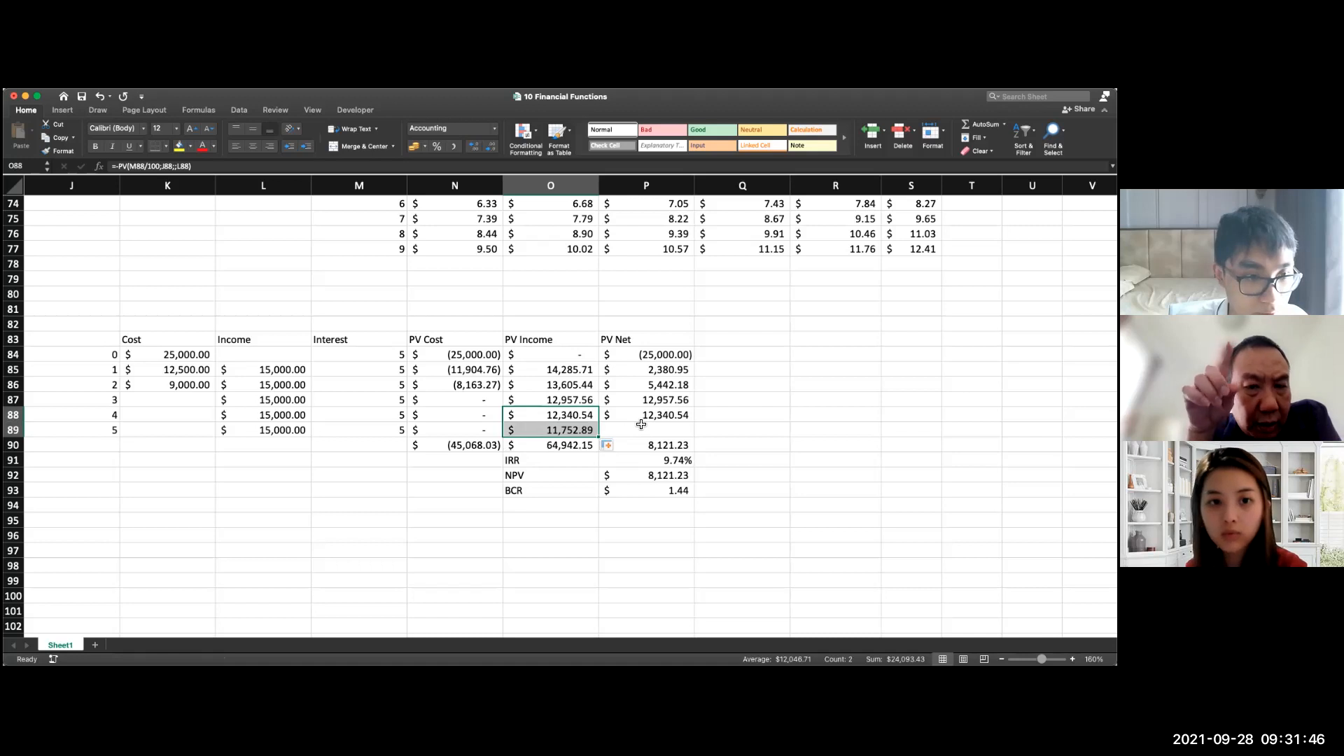
# Step: Clear the period 1 income in L85 and fill the PV Net formula down to P89
pyautogui.click(239, 373)
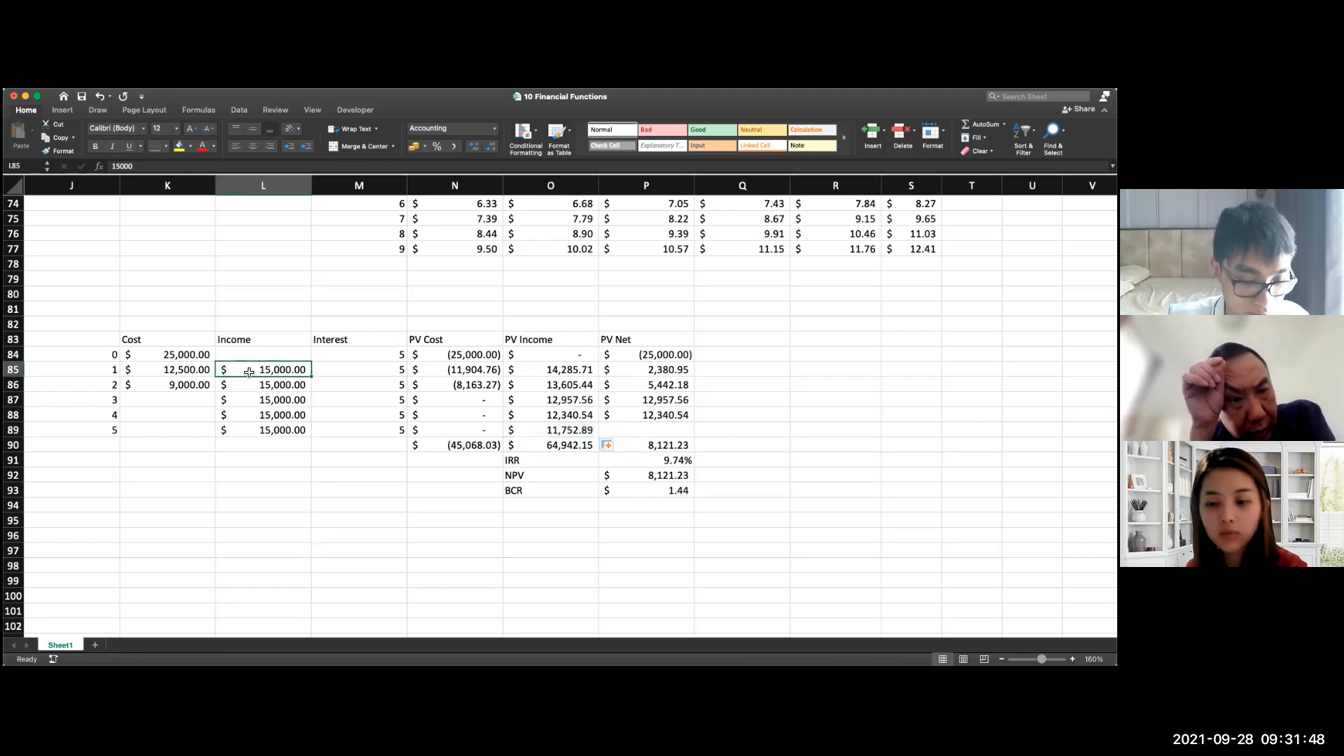
pyautogui.press('Delete')
pyautogui.click(661, 419)
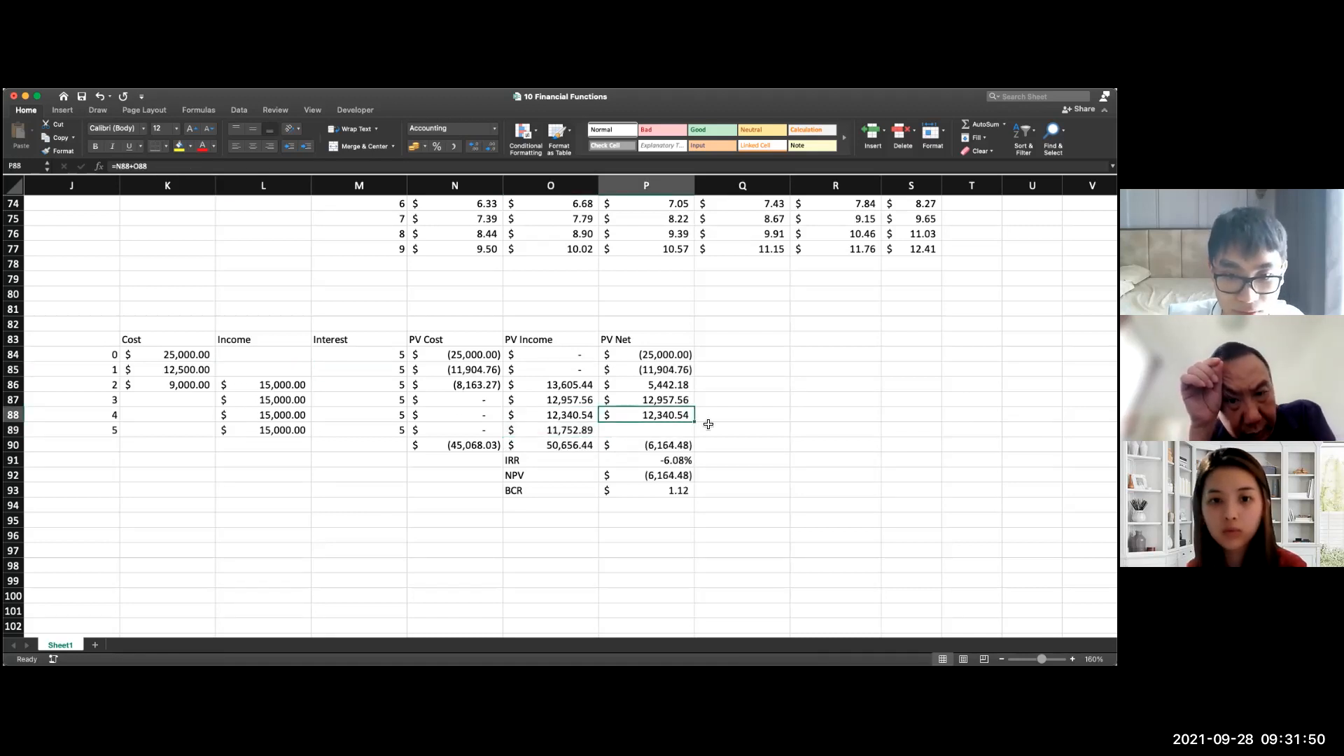
pyautogui.moveTo(699, 424); pyautogui.dragTo(697, 433)
# Step: Extend the IRR formula in P91 to =IRR(P84:P89)
pyautogui.doubleClick(670, 464)
pyautogui.click(686, 422)
pyautogui.click(692, 451)
pyautogui.doubleClick(689, 460)
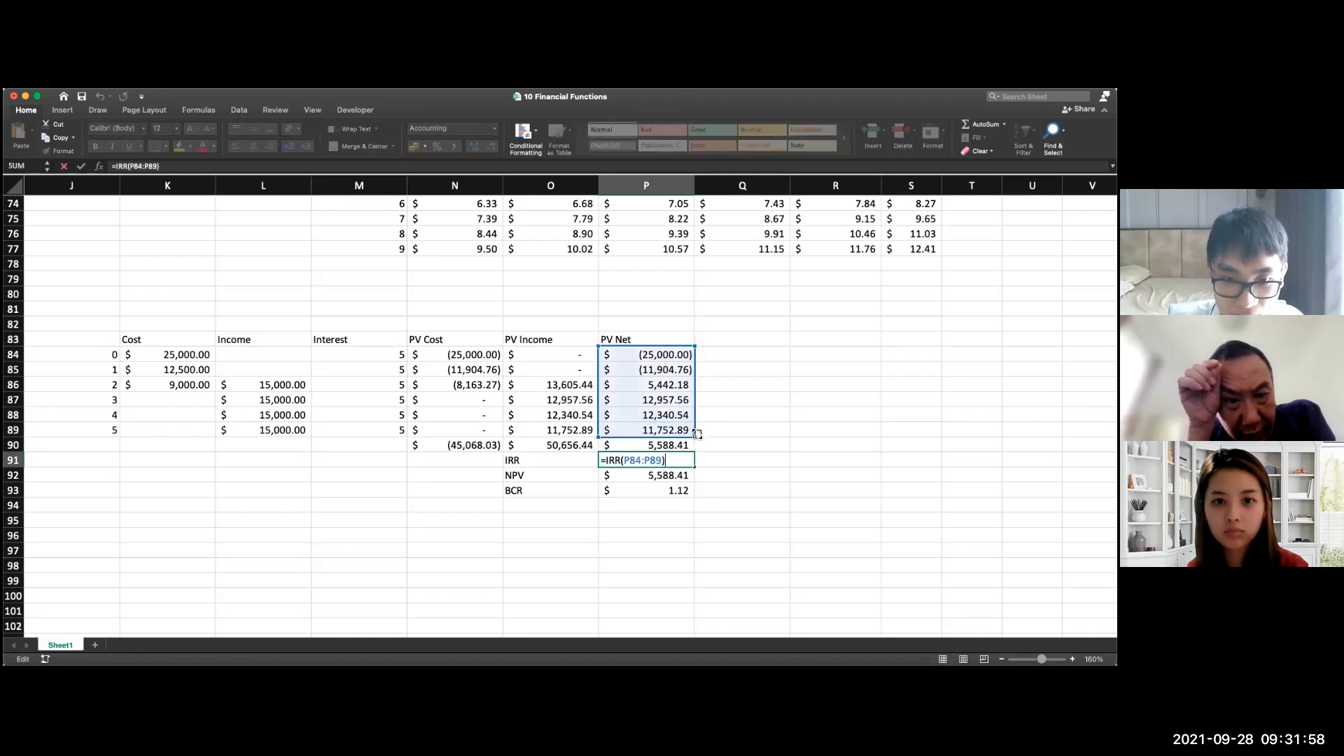
pyautogui.press('Return')
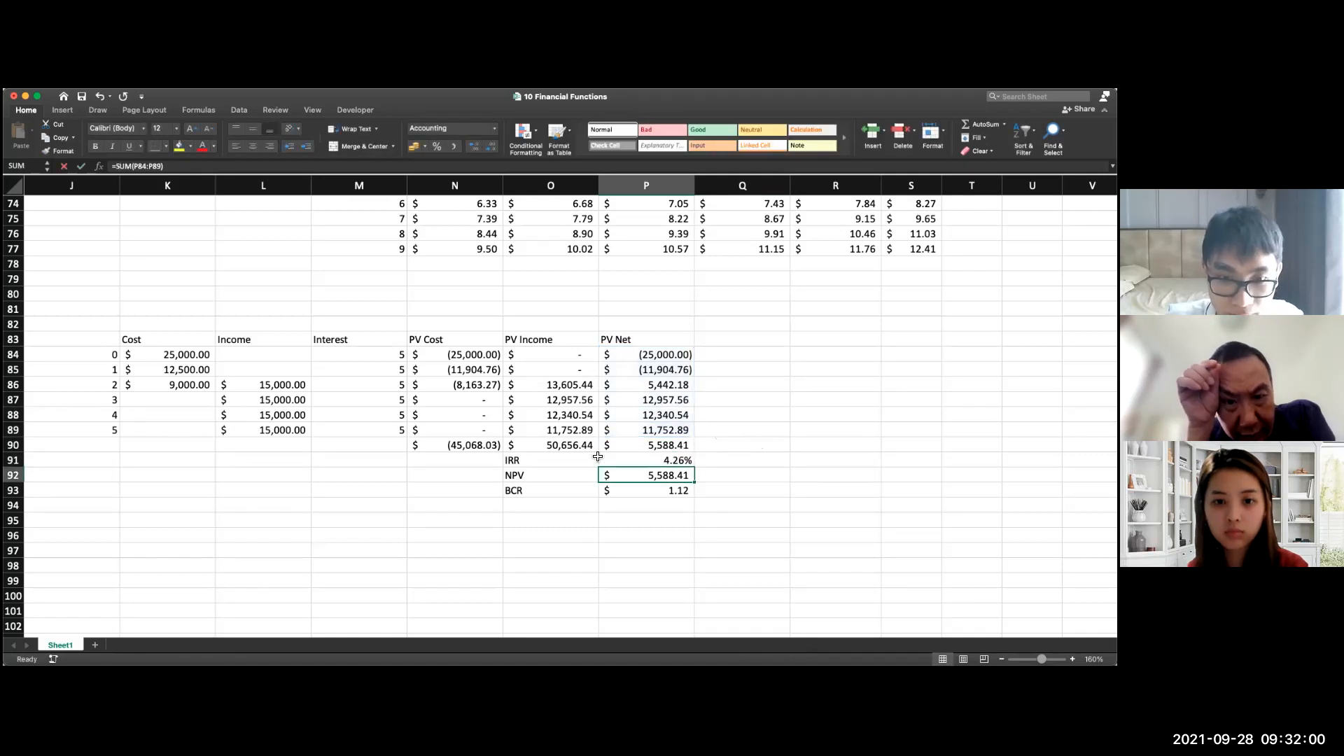
pyautogui.click(651, 447)
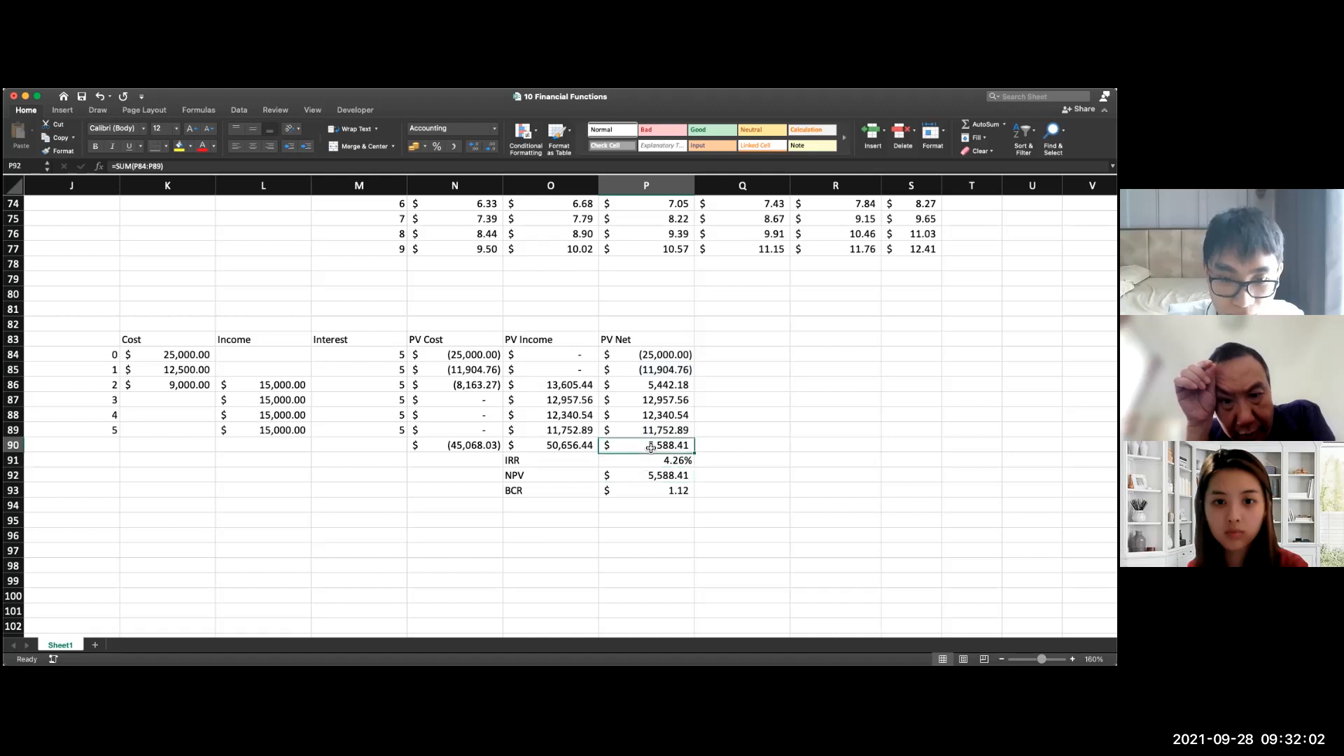
# Step: Inspect the SUM formulas behind the PV Net, PV Income and PV Cost totals in row 90
pyautogui.doubleClick(651, 447)
pyautogui.doubleClick(561, 448)
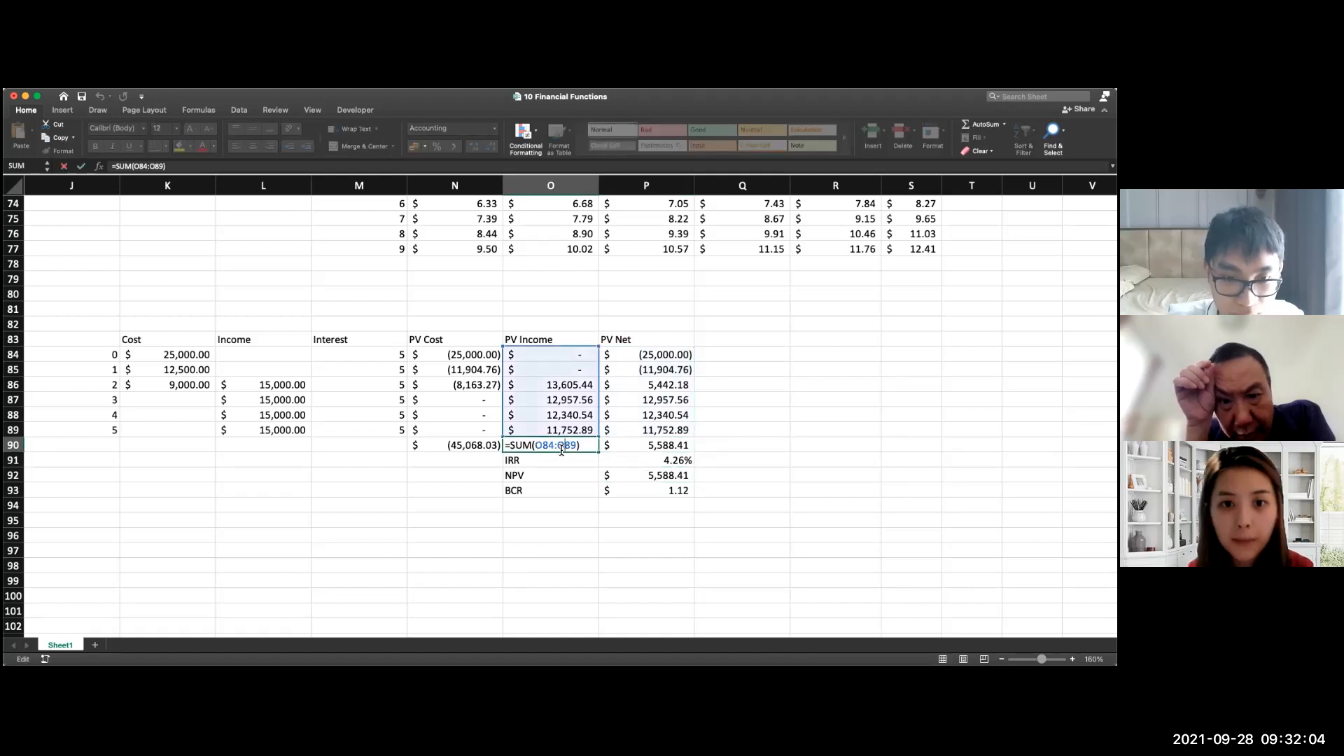
pyautogui.doubleClick(486, 447)
pyautogui.click(742, 463)
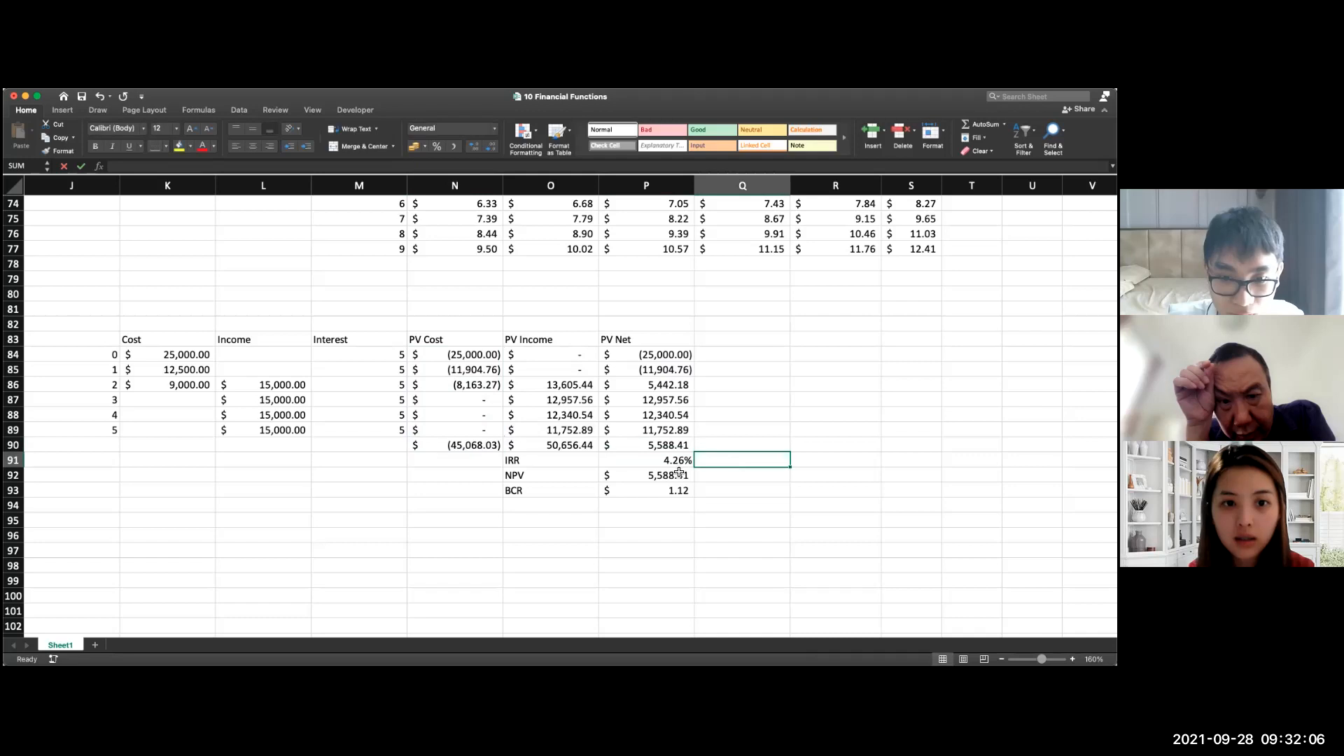
# Step: Examine the NPV formula in P92 and the BCR formula in P93, comparing the ranges they reference
pyautogui.doubleClick(648, 478)
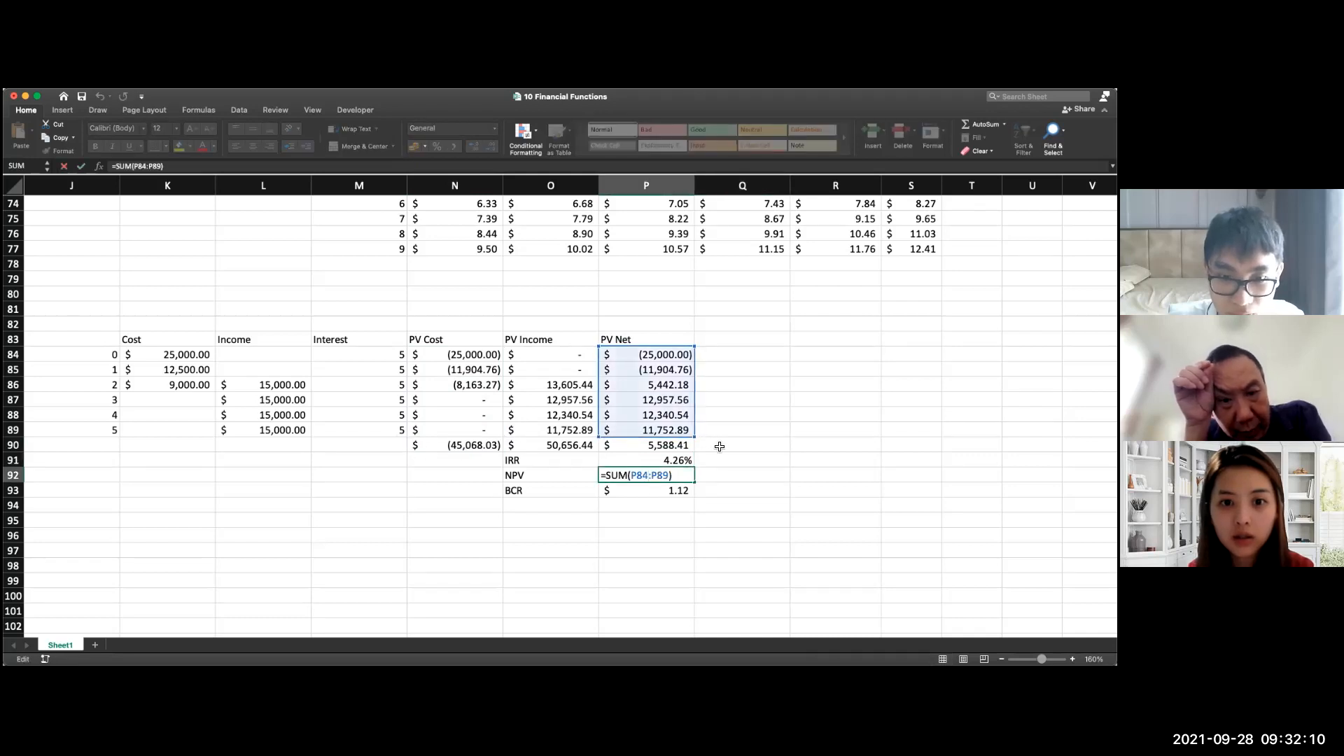
pyautogui.doubleClick(672, 495)
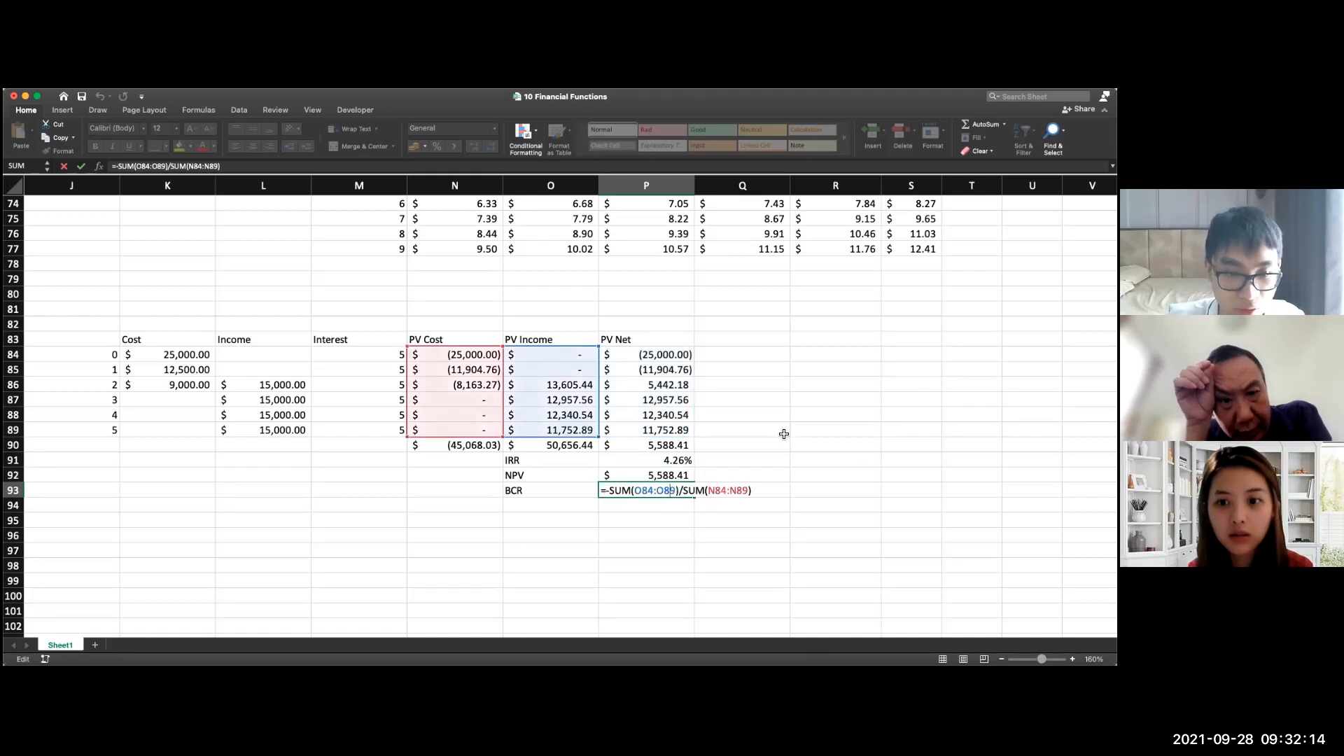
pyautogui.press('Return')
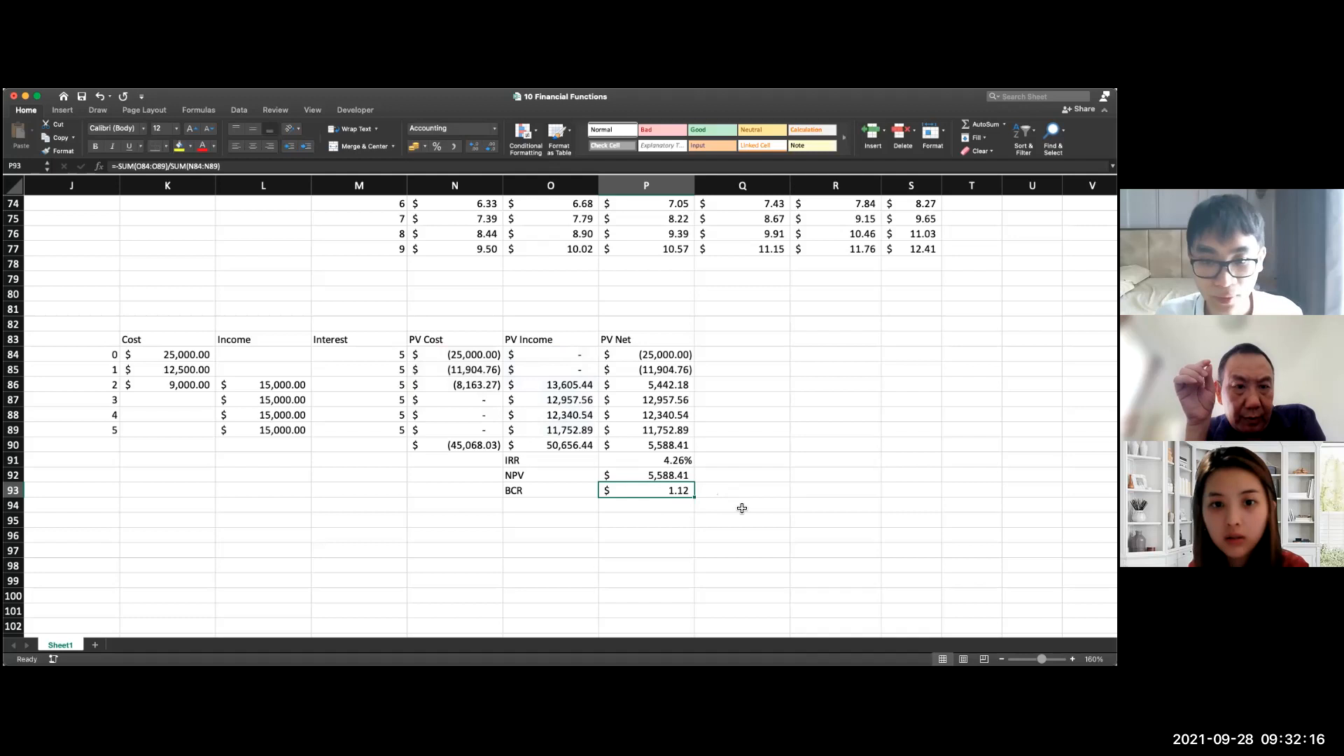
pyautogui.click(742, 508)
pyautogui.doubleClick(651, 476)
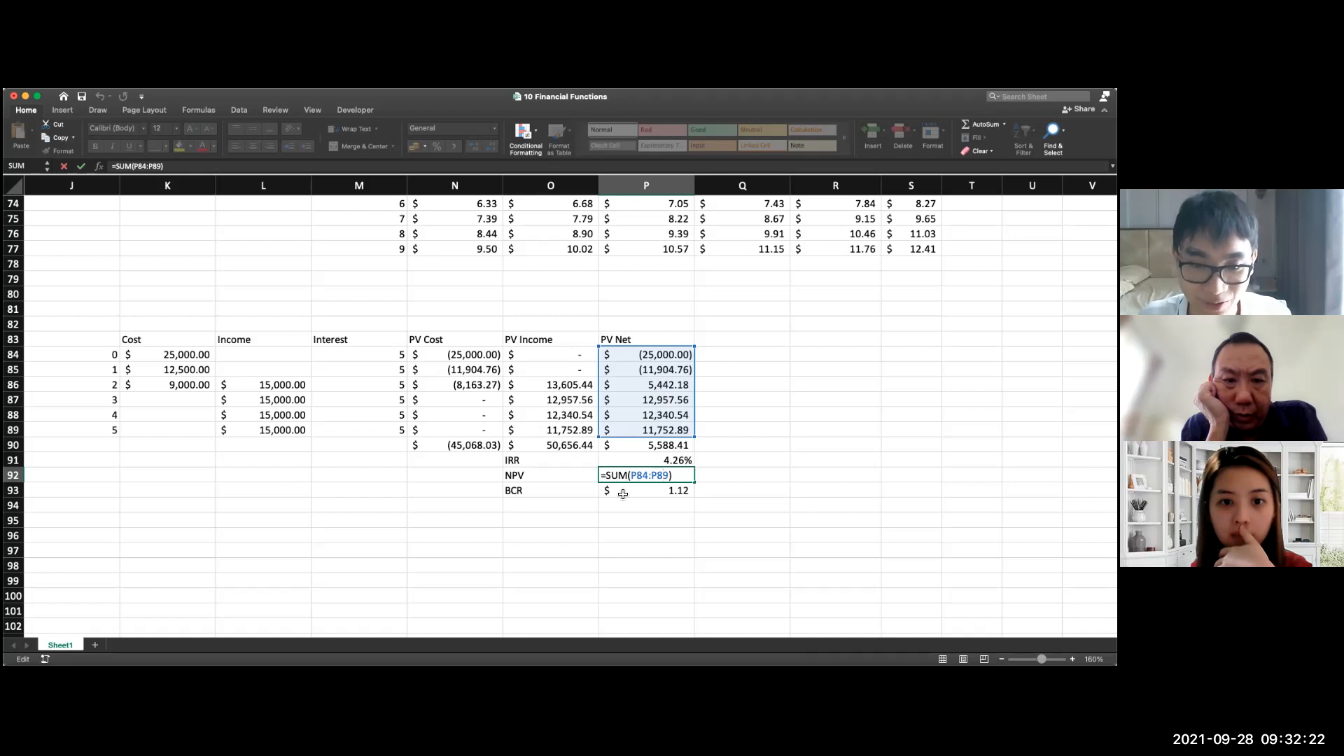
pyautogui.click(665, 493)
pyautogui.doubleClick(665, 493)
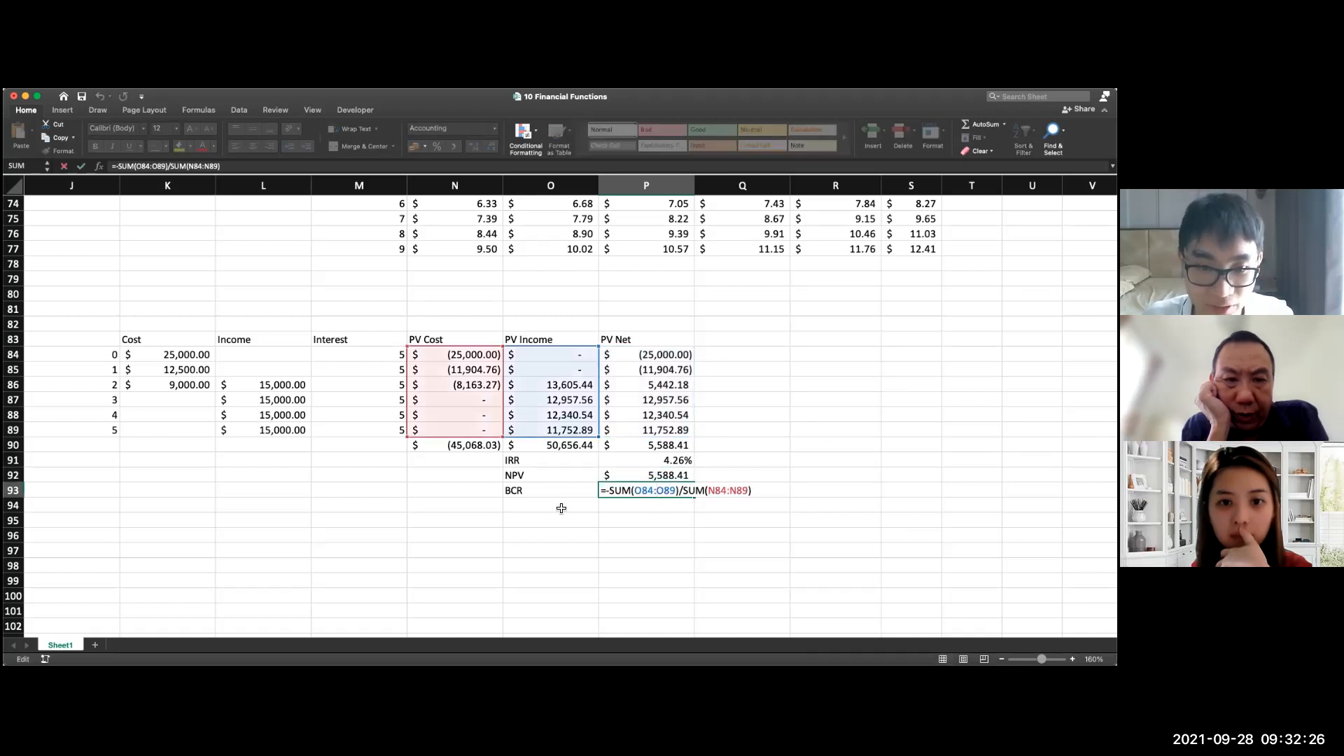
pyautogui.click(600, 500)
pyautogui.doubleClick(638, 477)
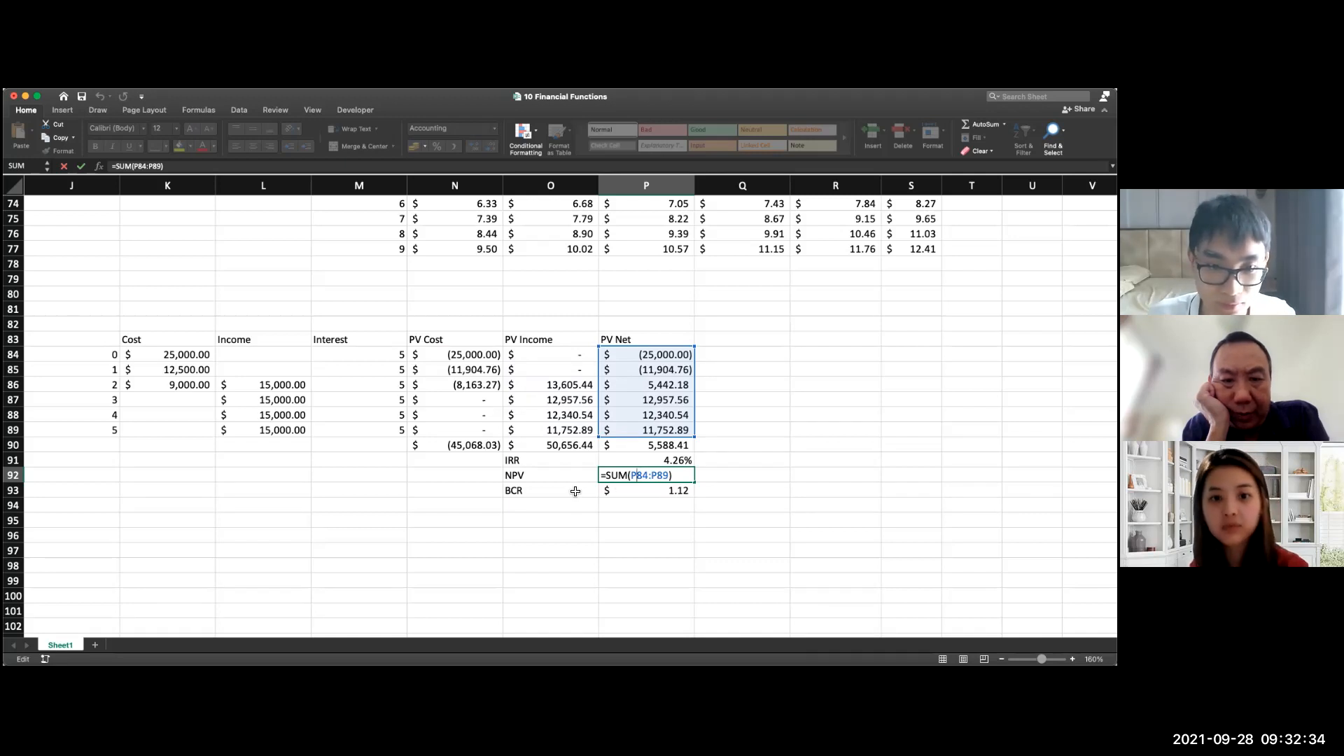
pyautogui.press('Escape')
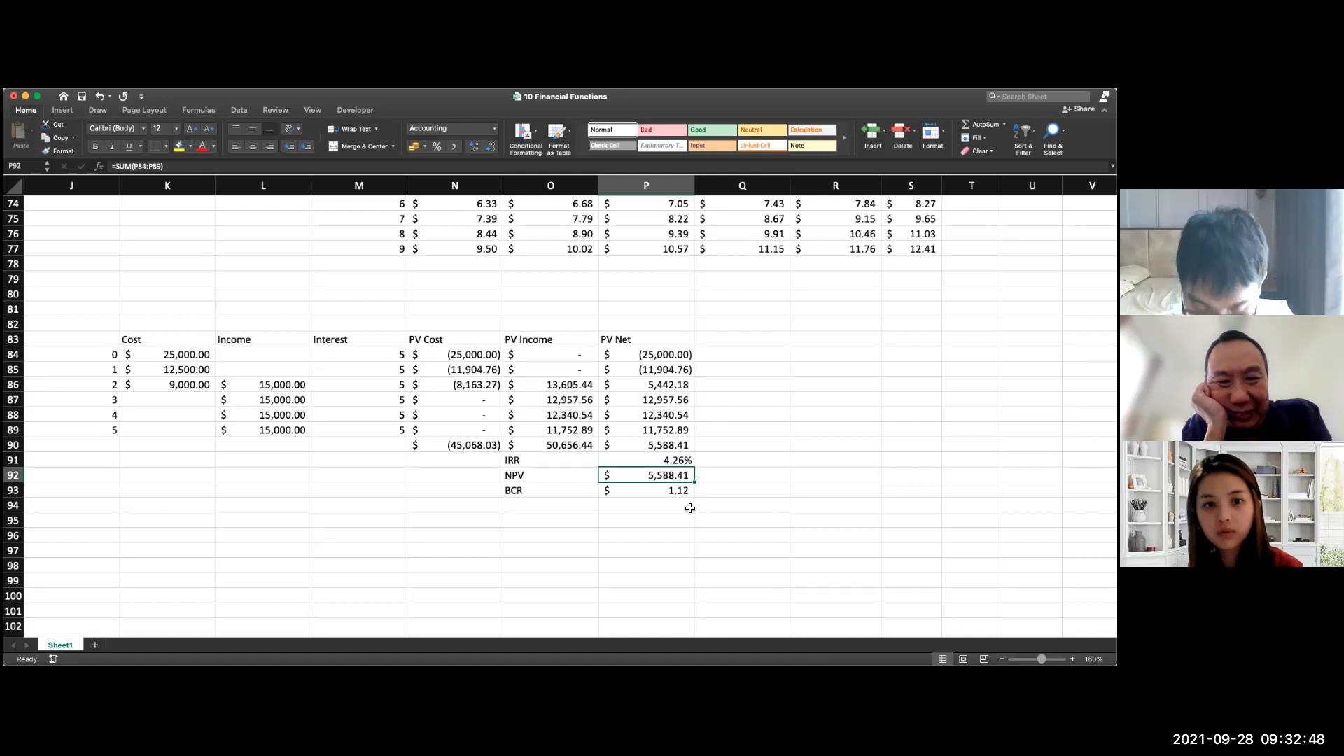
# Step: Review the IRR cell P91, the BCR cell P93 and the Interest heading in M83
pyautogui.click(689, 464)
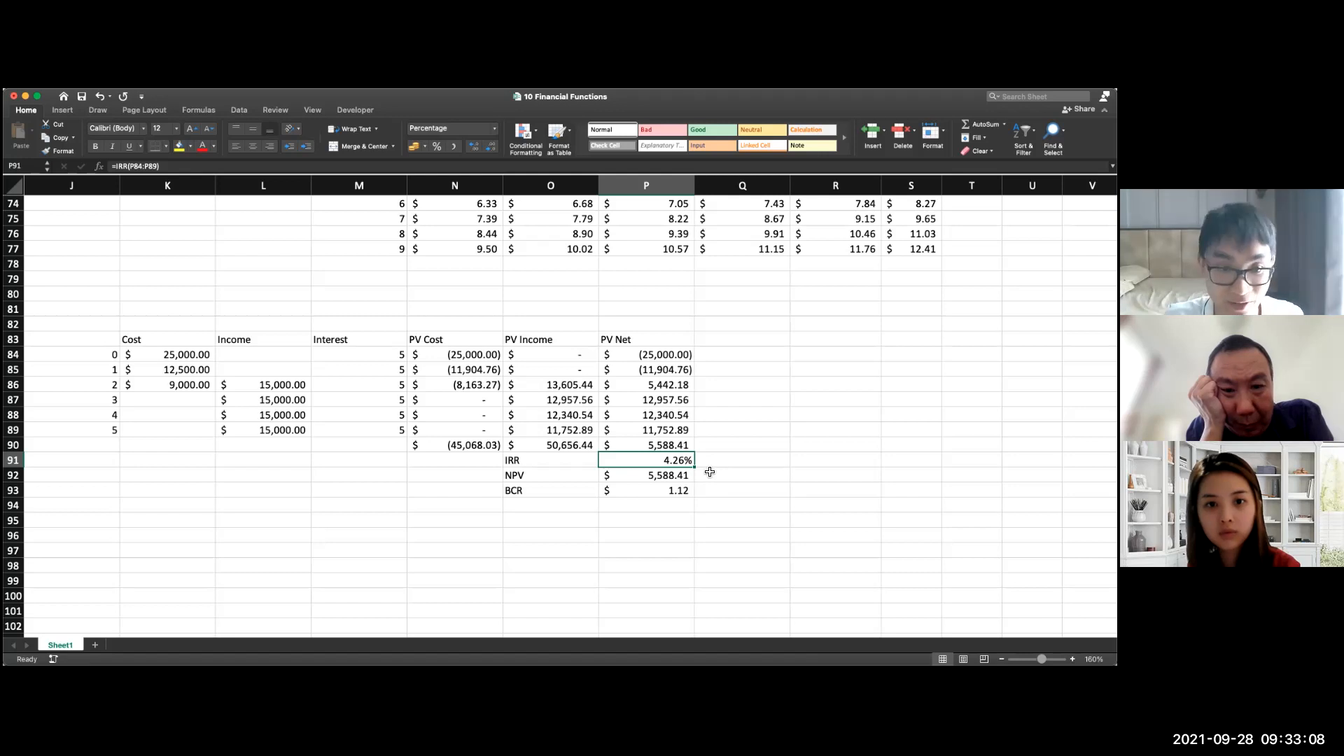
pyautogui.click(689, 491)
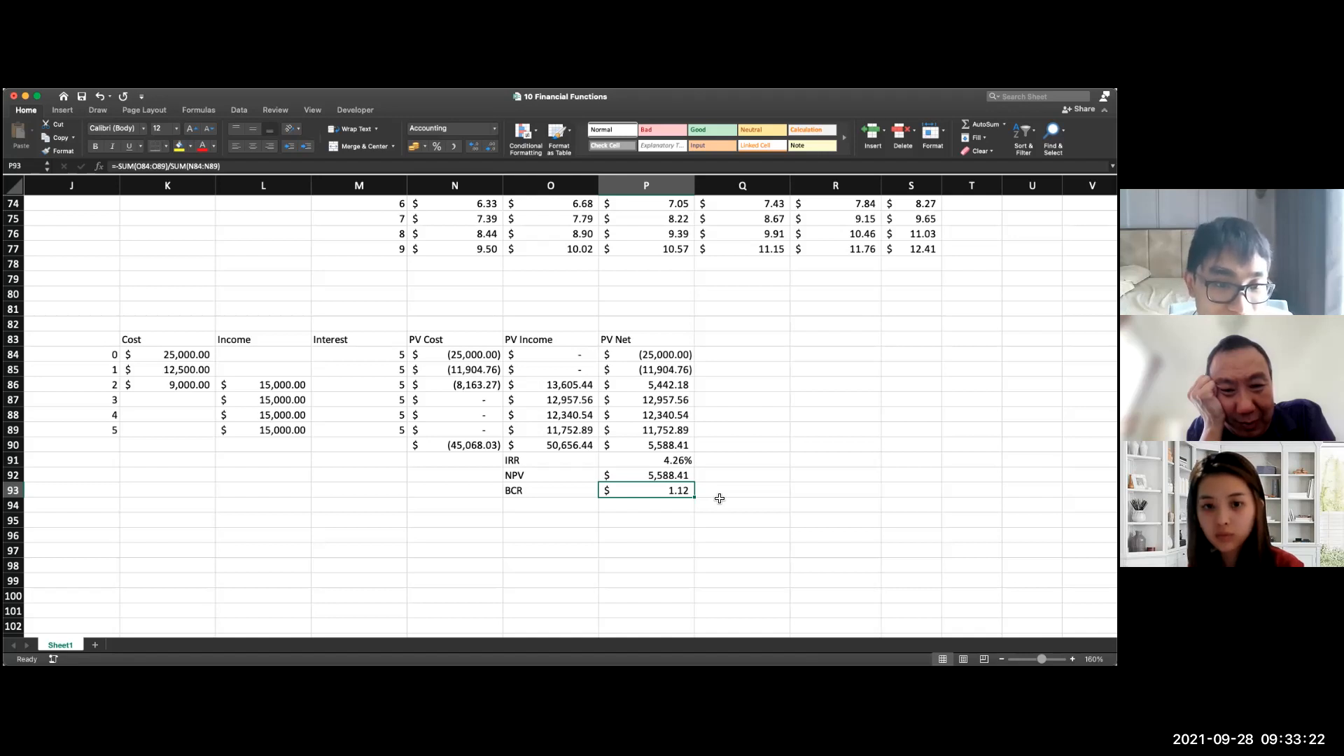
pyautogui.click(362, 340)
pyautogui.doubleClick(364, 339)
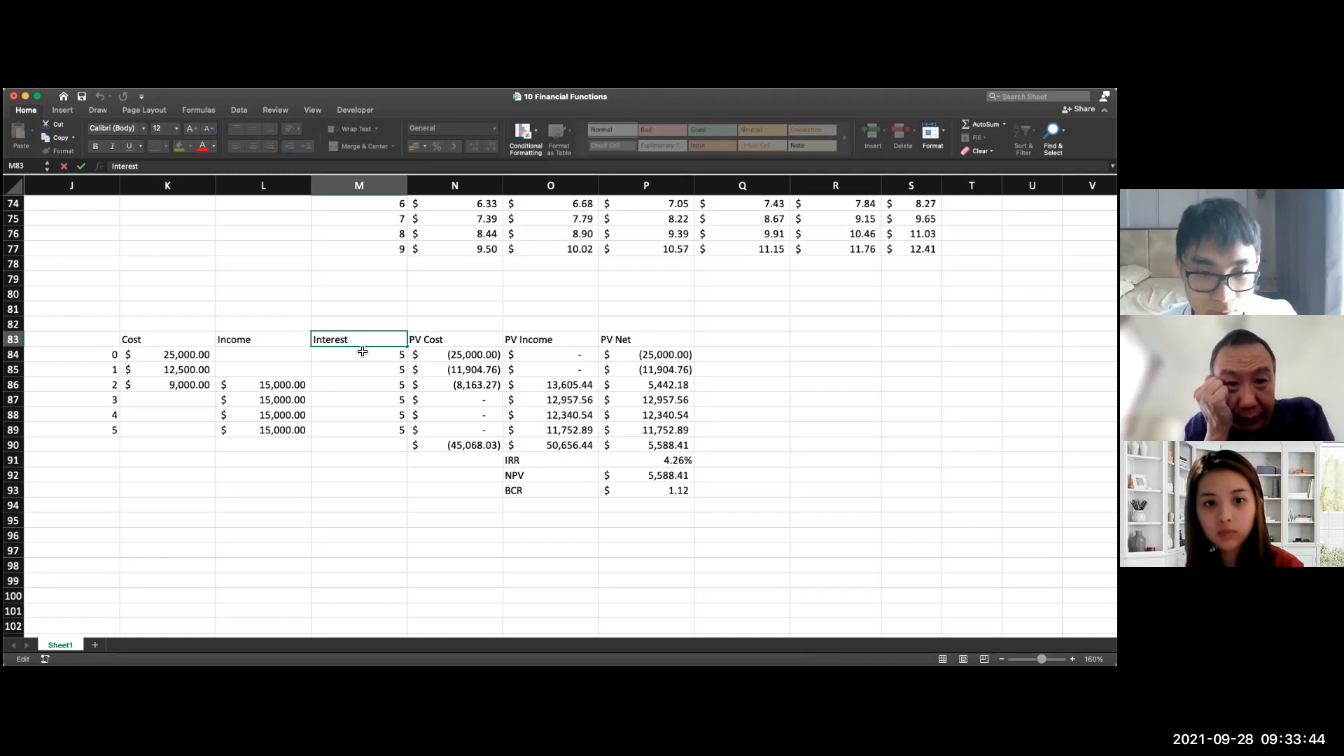
# Step: Move the IRR, NPV and BCR labels and values down one row to O92:P94
pyautogui.moveTo(553, 461); pyautogui.dragTo(666, 497)
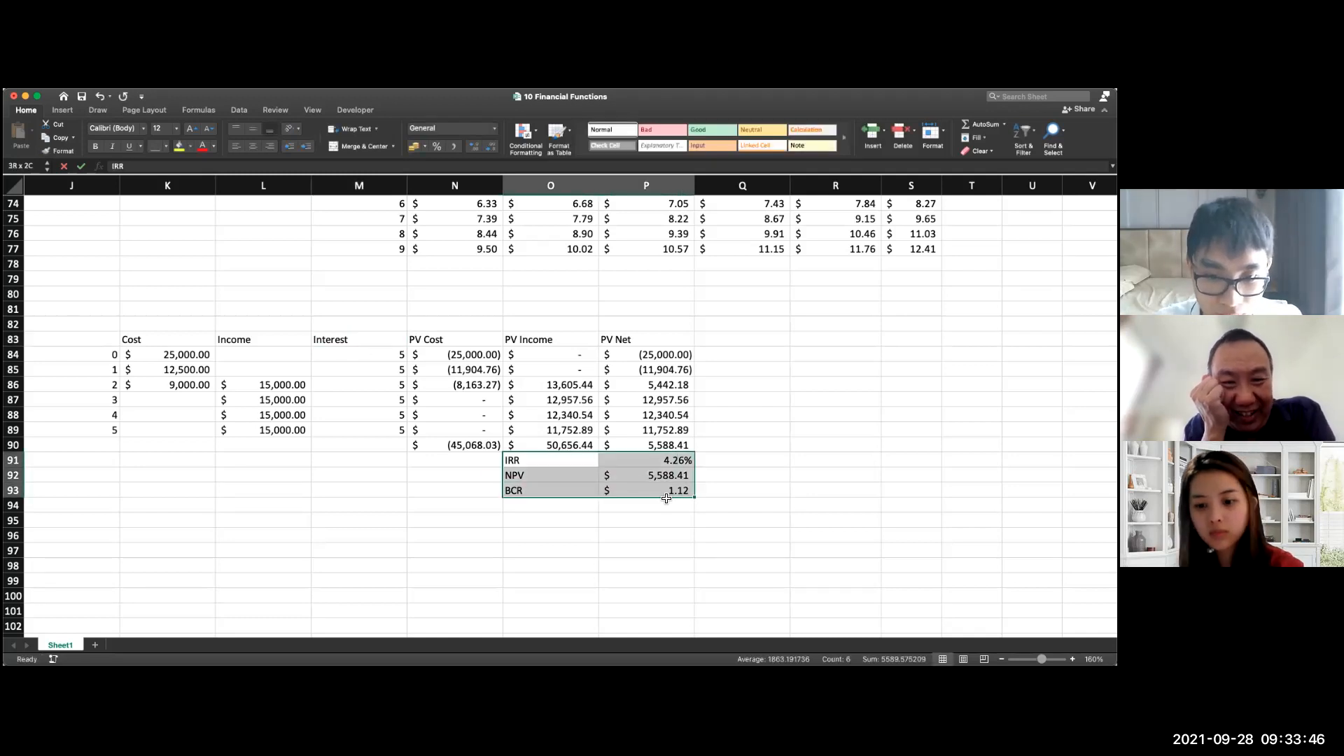
pyautogui.moveTo(653, 453); pyautogui.dragTo(653, 476)
pyautogui.click(733, 464)
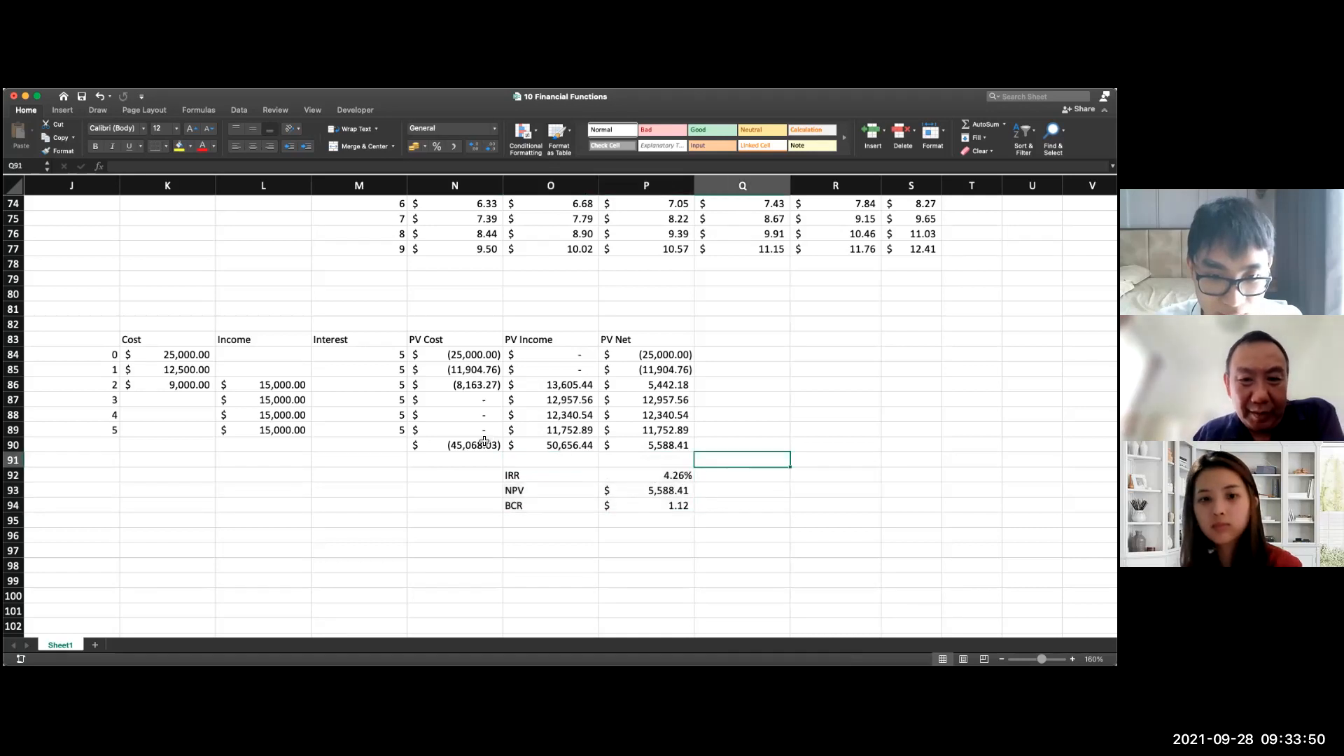
# Step: Move the PV Cost, PV Income and PV Net totals from row 90 down to row 91
pyautogui.moveTo(484, 442); pyautogui.dragTo(645, 452)
pyautogui.moveTo(541, 451); pyautogui.dragTo(538, 459)
pyautogui.click(742, 461)
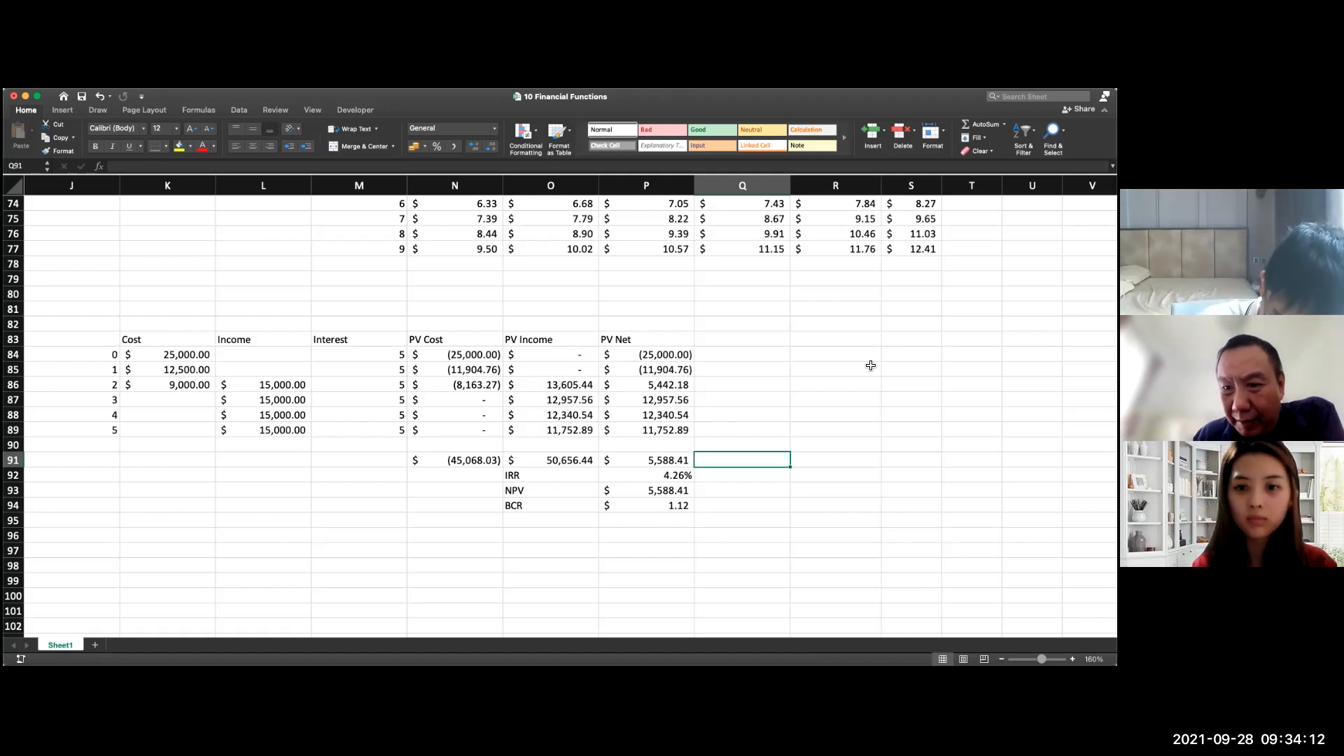
pyautogui.scroll(-1, 870, 365)
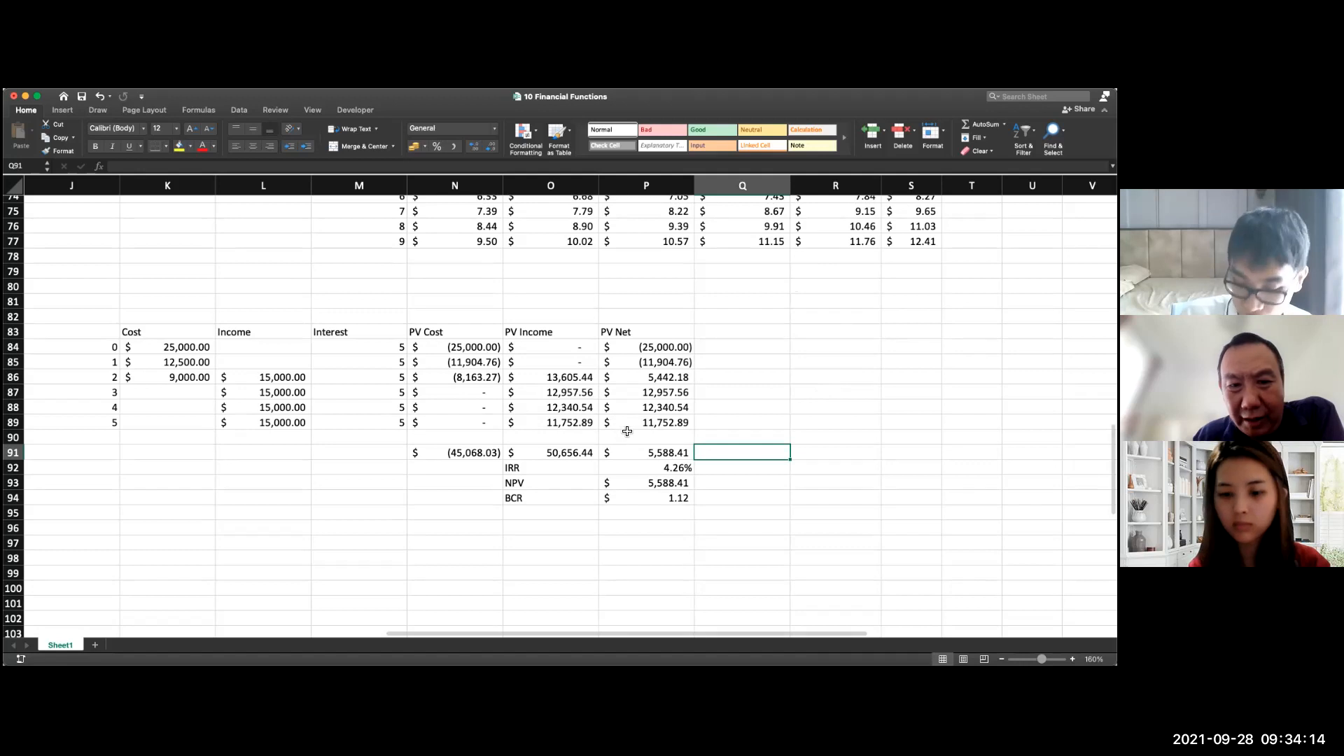
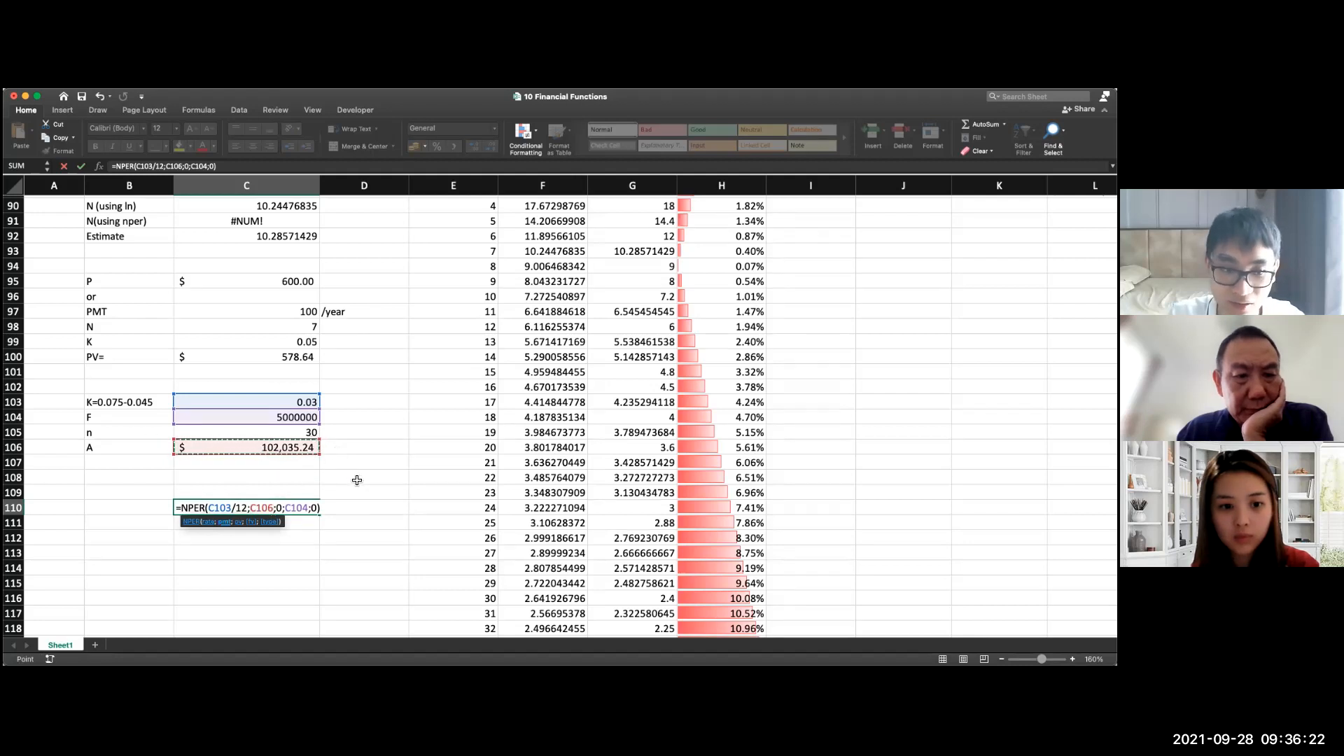
# Step: Set the last argument of the NPER formula in C110 to 1, for beginning of the period
pyautogui.click(316, 508)
pyautogui.press('BackSpace')
pyautogui.write('1')
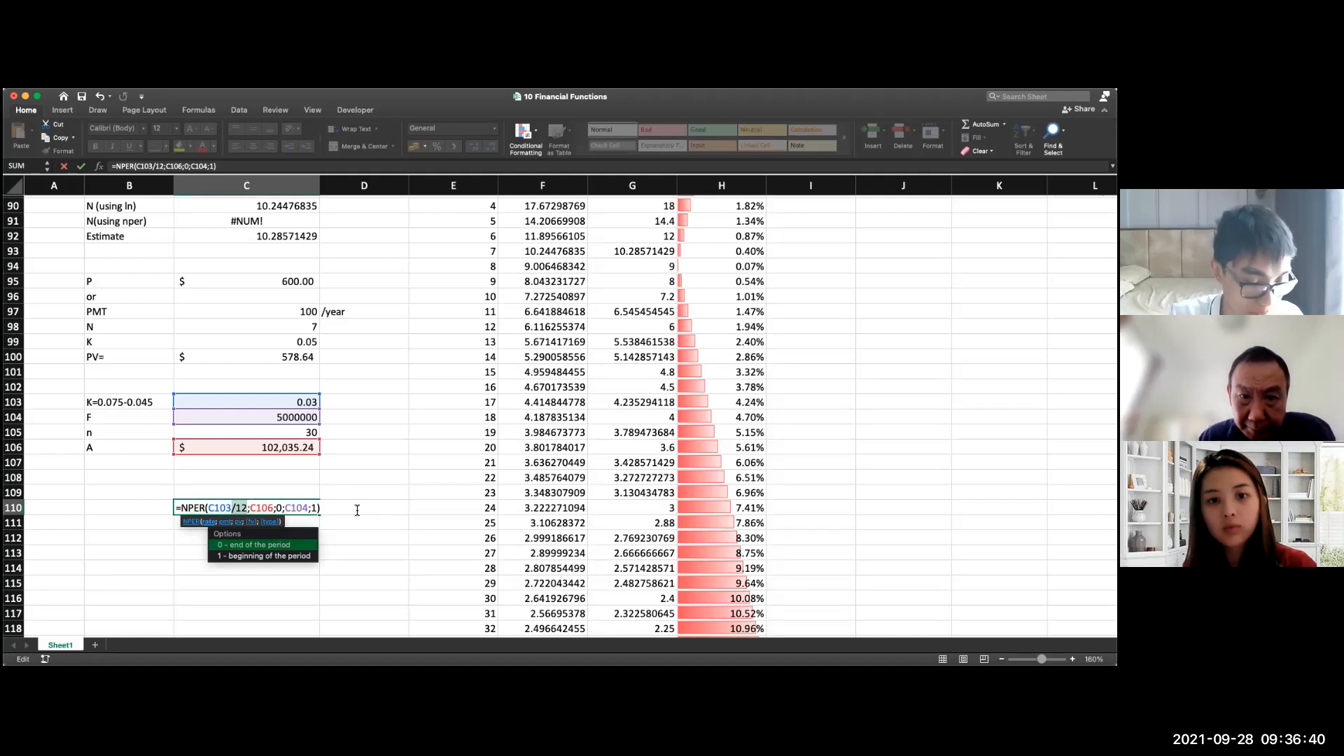
pyautogui.moveTo(322, 509); pyautogui.dragTo(187, 507)
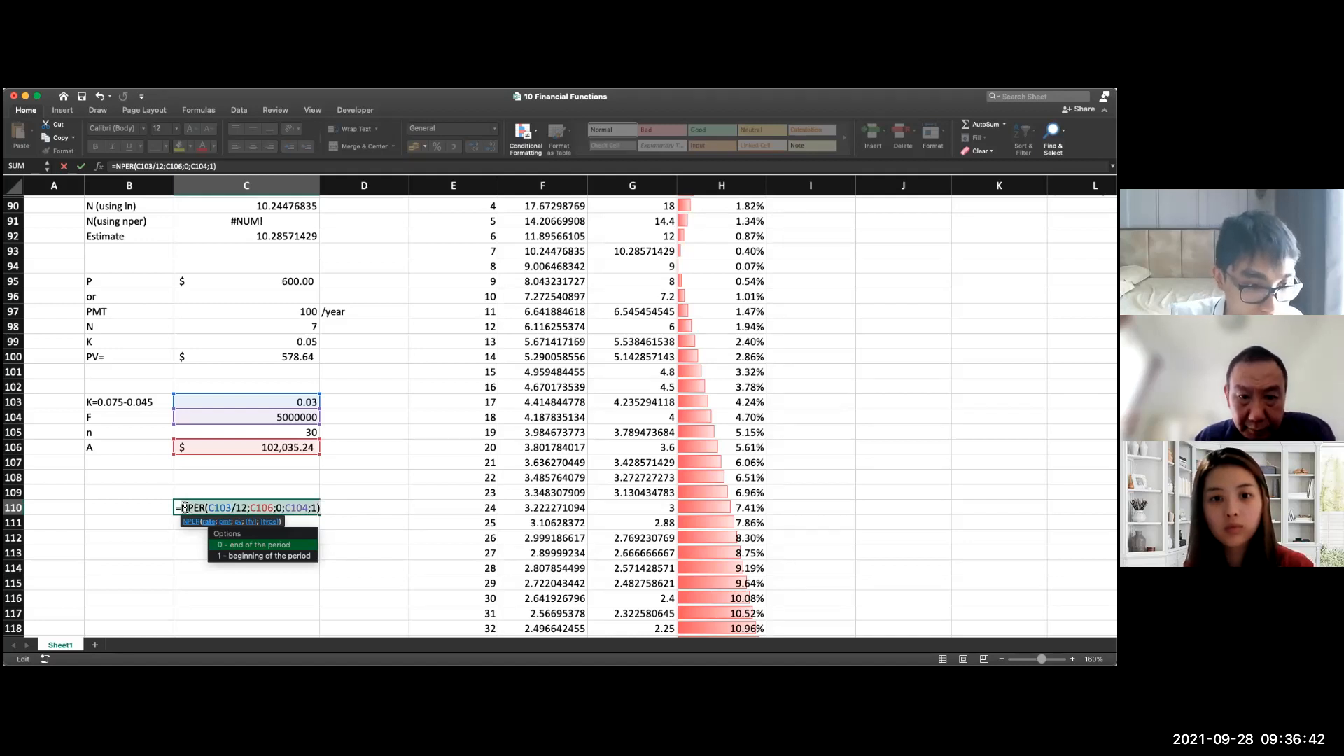
pyautogui.click(339, 503)
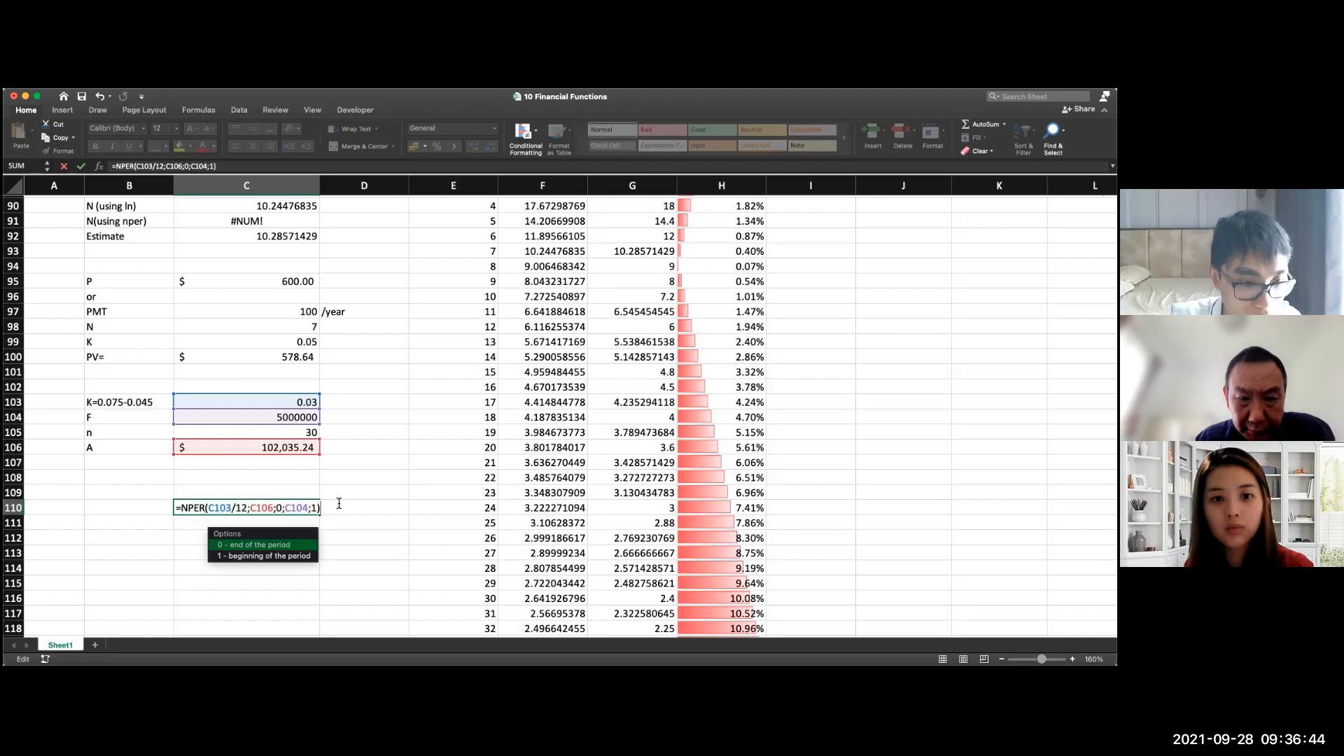
pyautogui.click(247, 509)
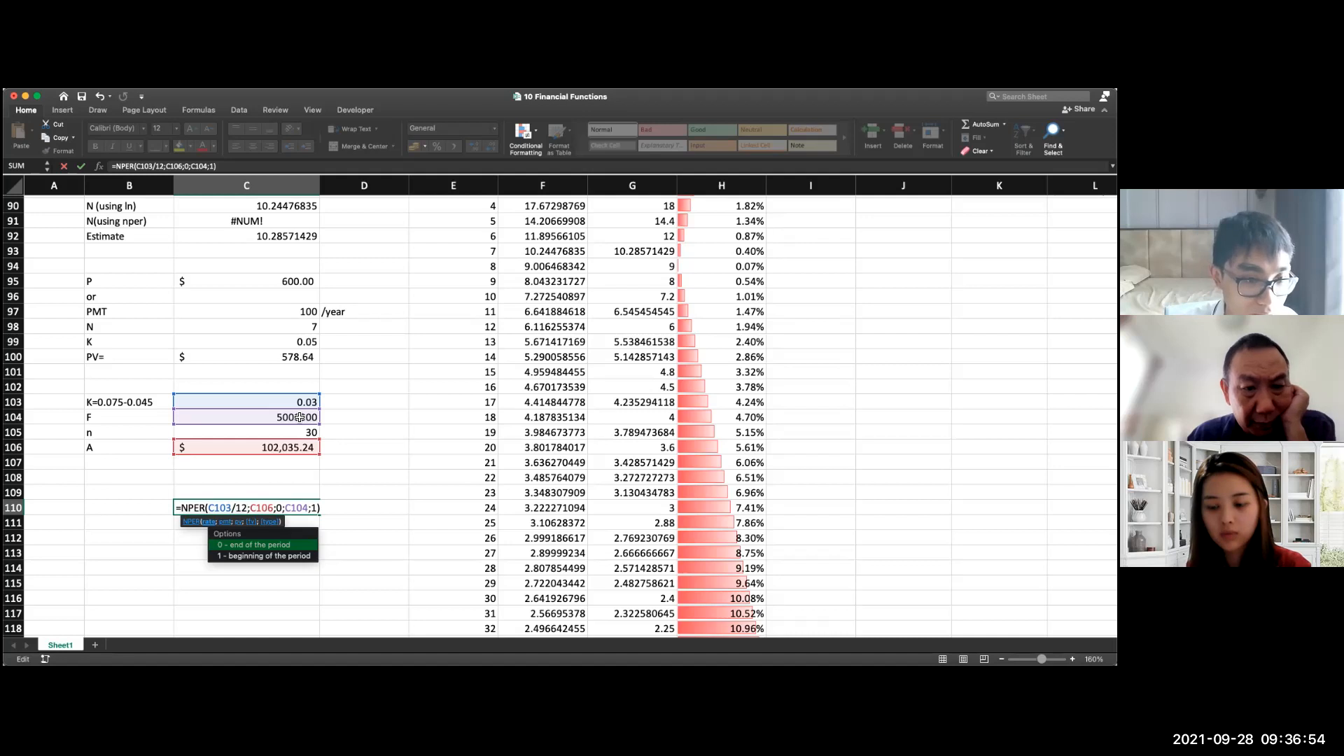
# Step: Remove the division by 12 from the rate argument C103 of the NPER formula in C110
pyautogui.click(246, 507)
pyautogui.press('BackSpace')
pyautogui.press('BackSpace')
pyautogui.press('BackSpace')
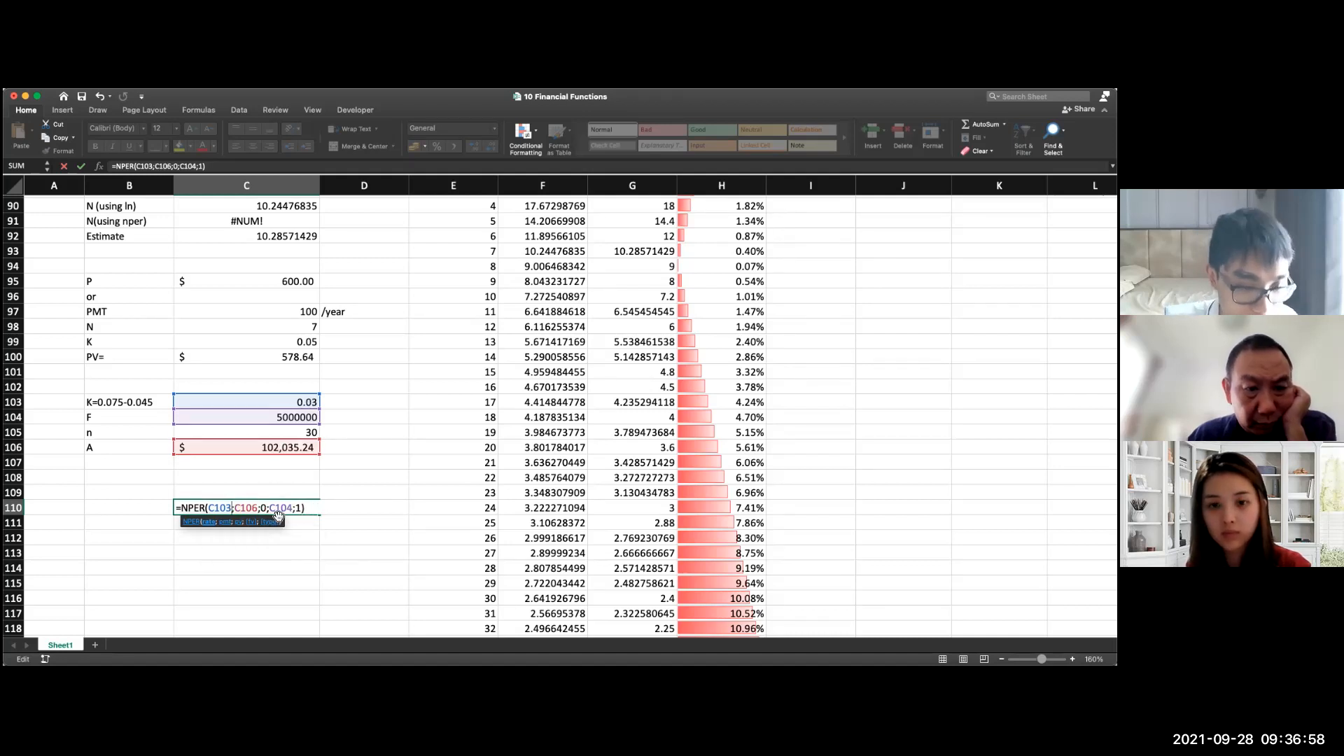
pyautogui.press('Return')
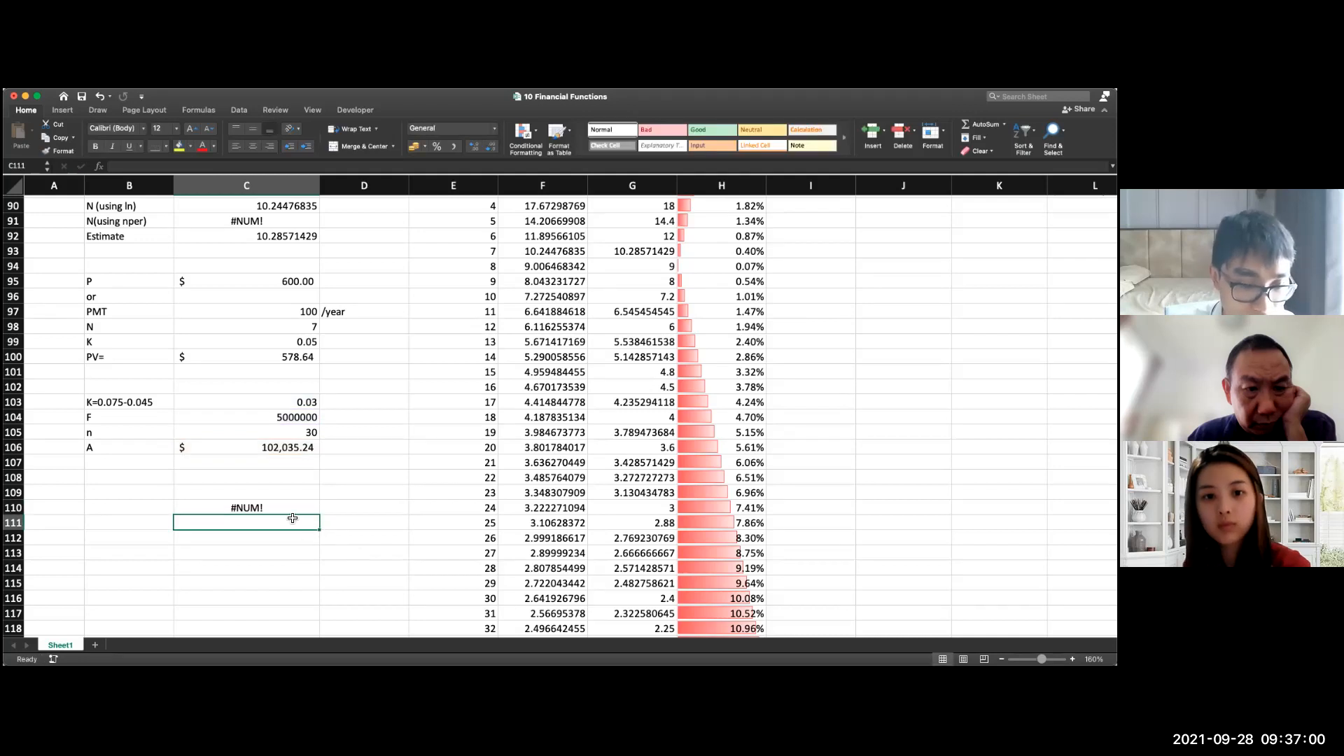
# Step: Divide the rate C103 by 12 again in C110, making the formula =NPER(C103/12;C106;0;C104;1)
pyautogui.doubleClick(245, 508)
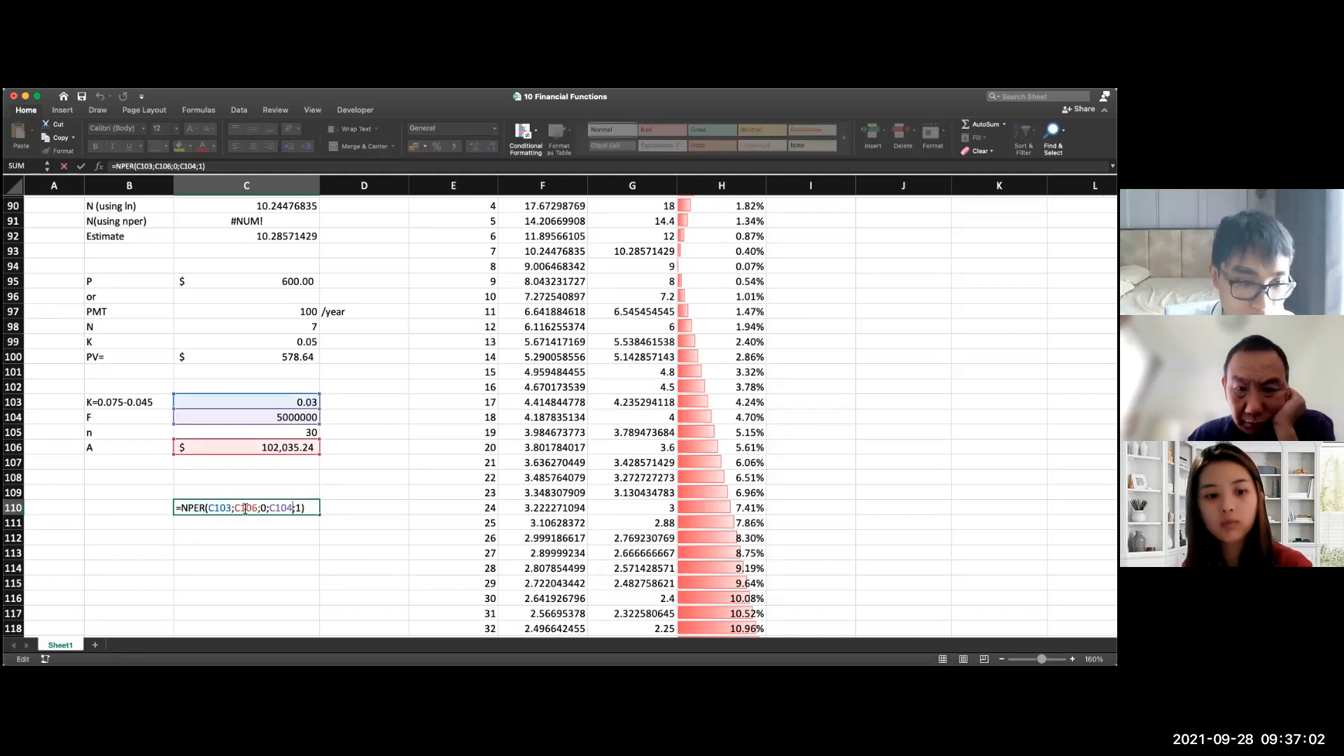
pyautogui.click(235, 509)
pyautogui.write('/12')
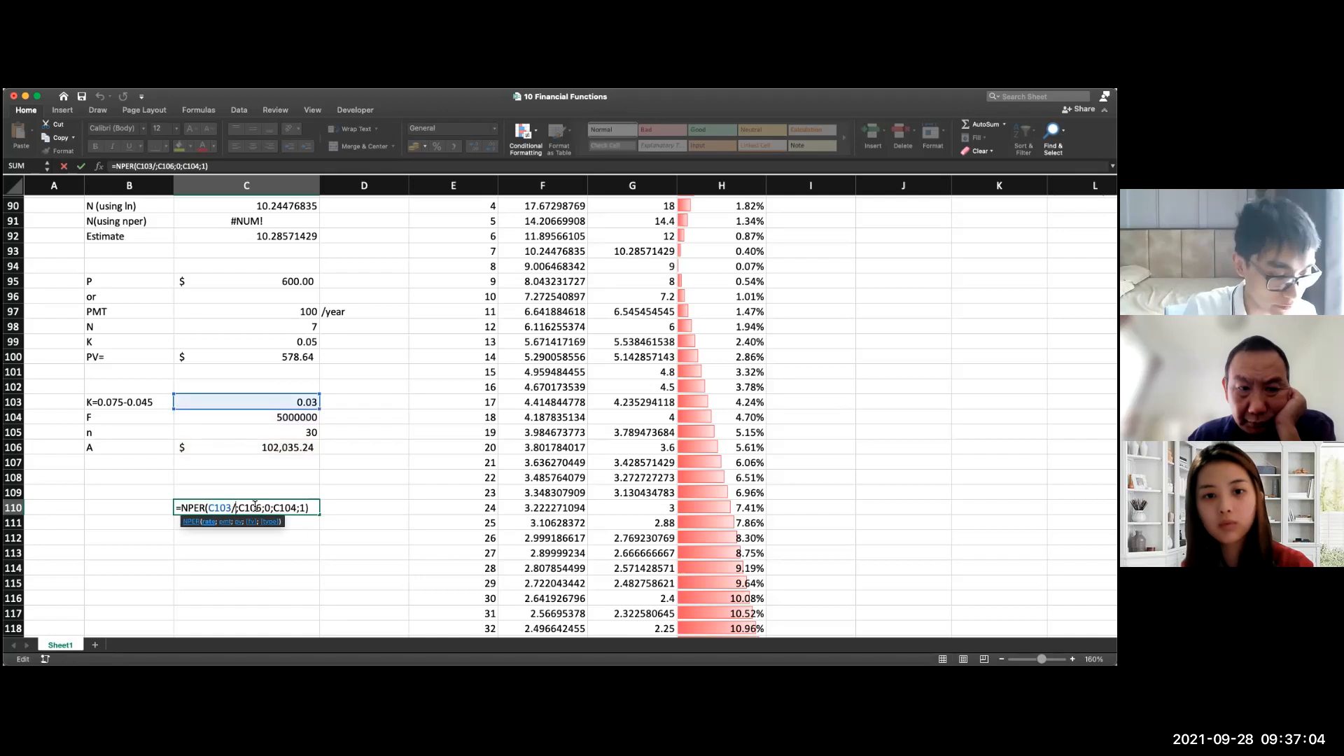
pyautogui.press('Return')
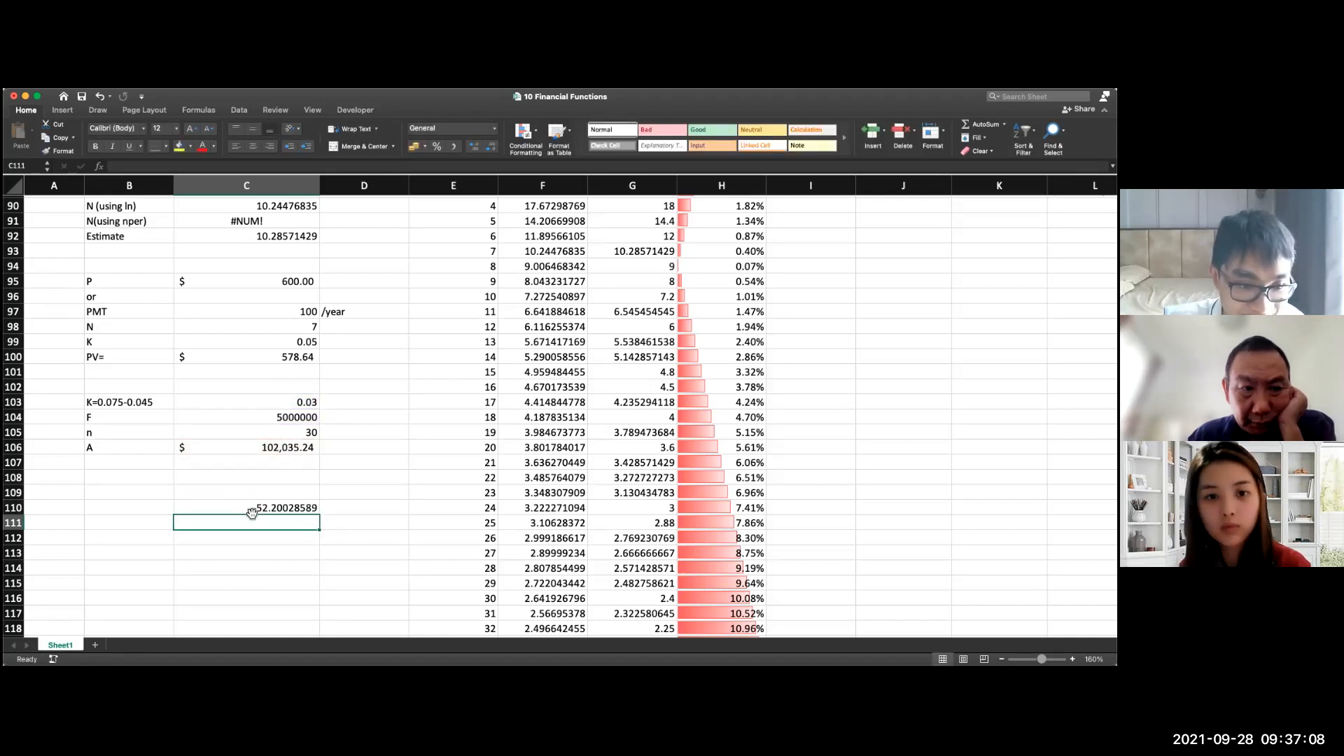
# Step: Use the undivided rate in C110 so the formula is =NPER(C103;C106;0;C104;1)
pyautogui.doubleClick(274, 508)
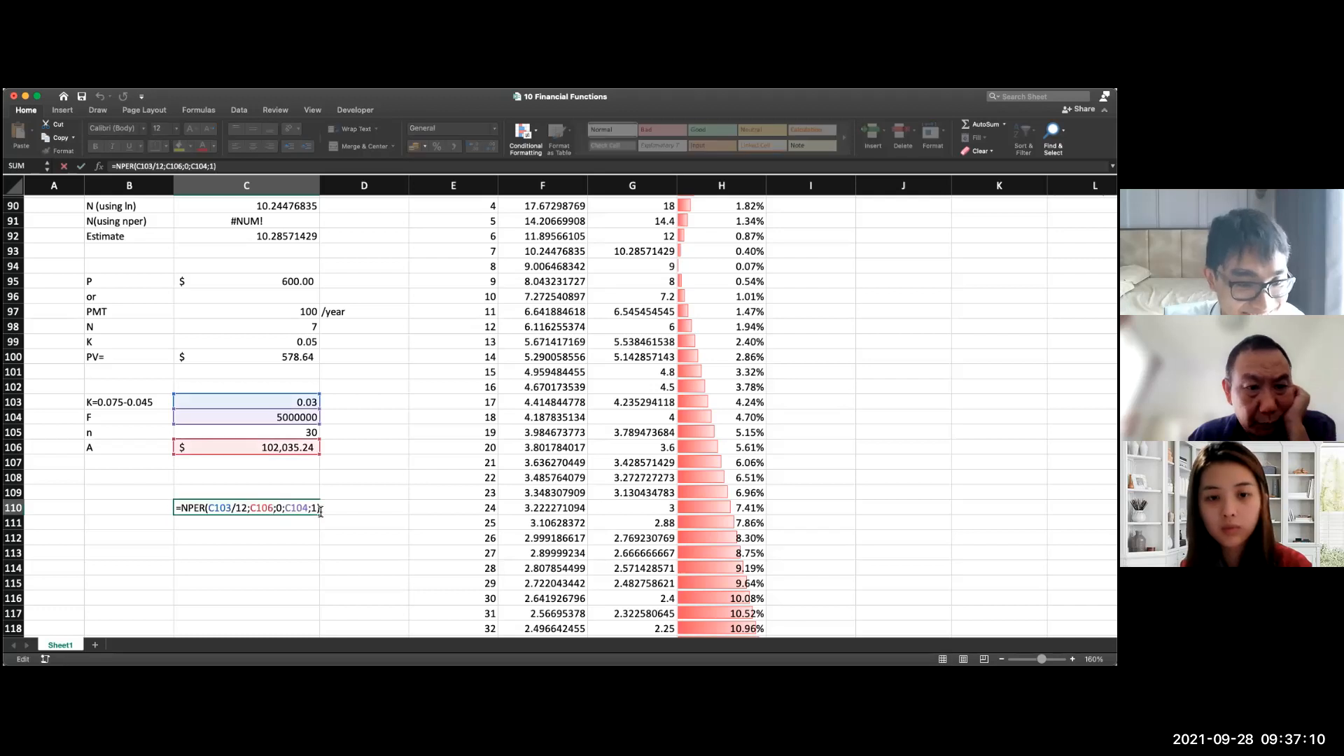
pyautogui.click(248, 511)
pyautogui.press('BackSpace')
pyautogui.press('BackSpace')
pyautogui.press('BackSpace')
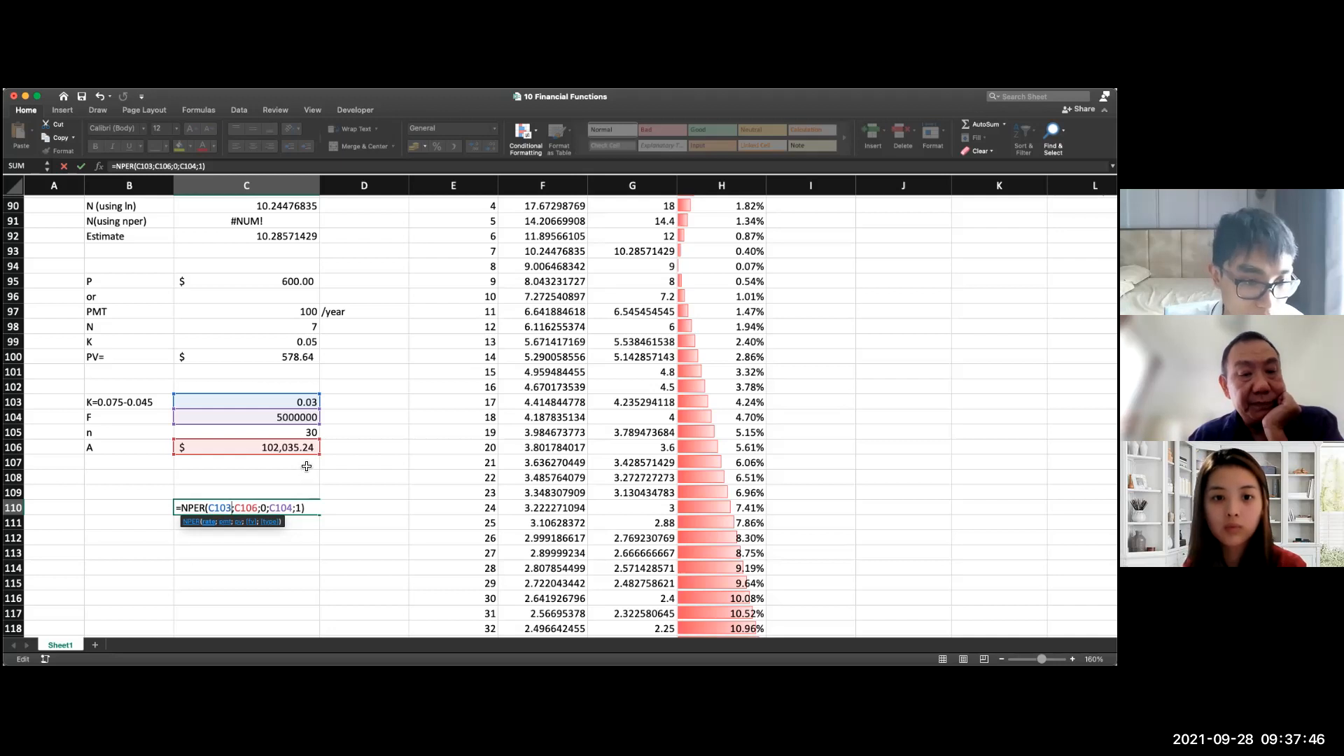
pyautogui.press('Return')
# Step: Compare the NPER formula in C110 with the PMT formula in C106
pyautogui.click(295, 509)
pyautogui.doubleClick(299, 509)
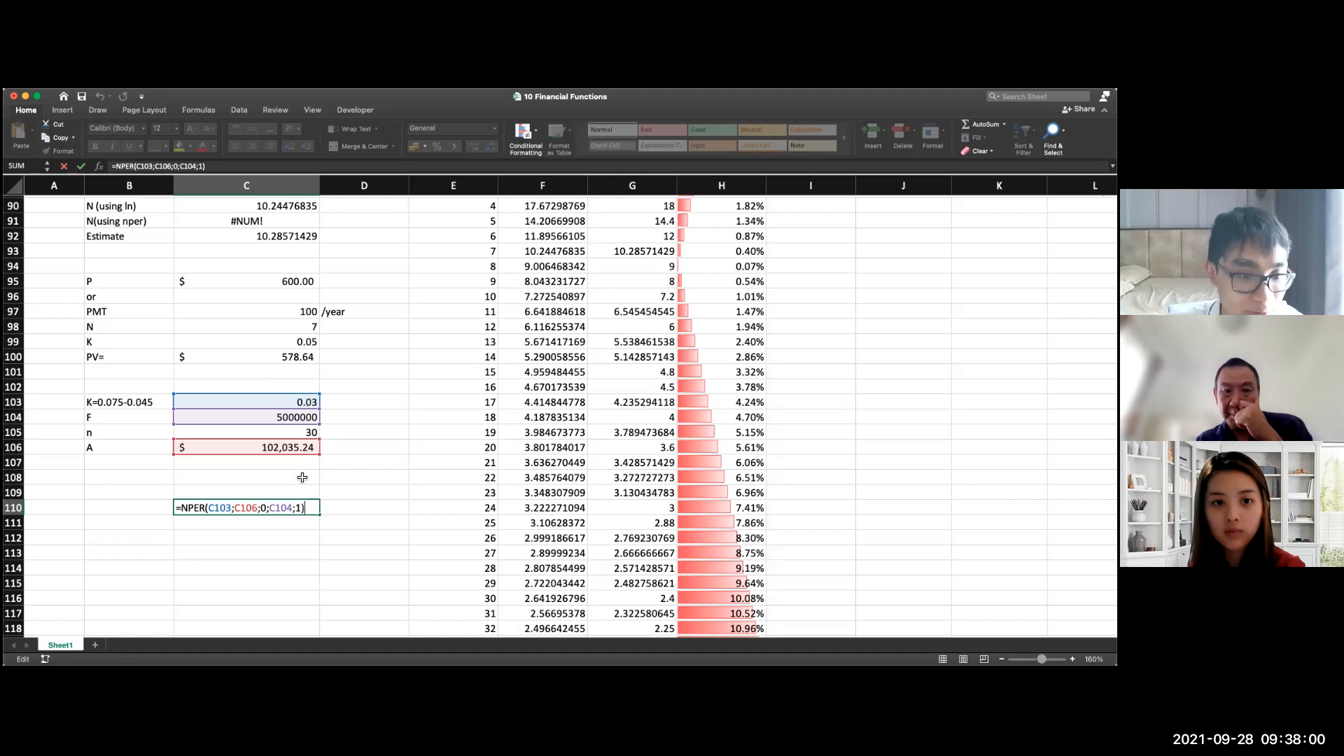
pyautogui.press('Return')
pyautogui.doubleClick(305, 451)
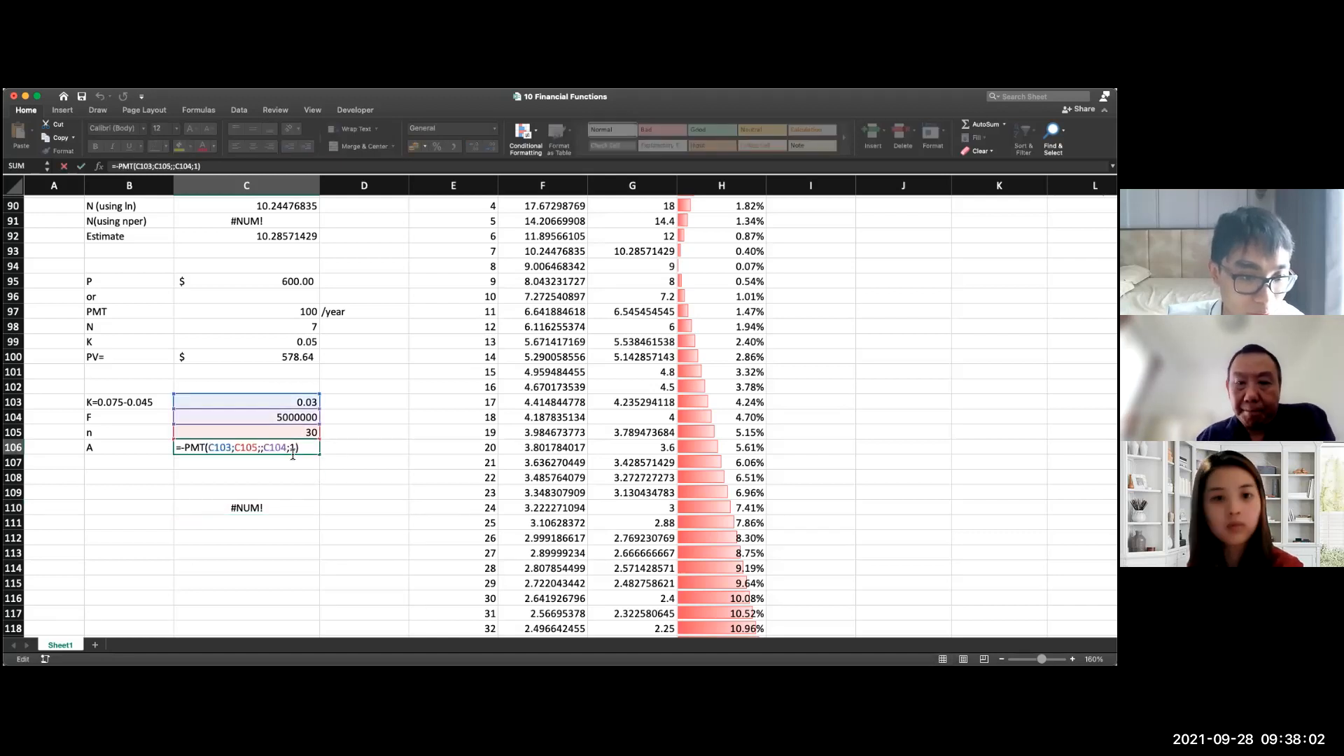
pyautogui.press('Escape')
pyautogui.doubleClick(289, 509)
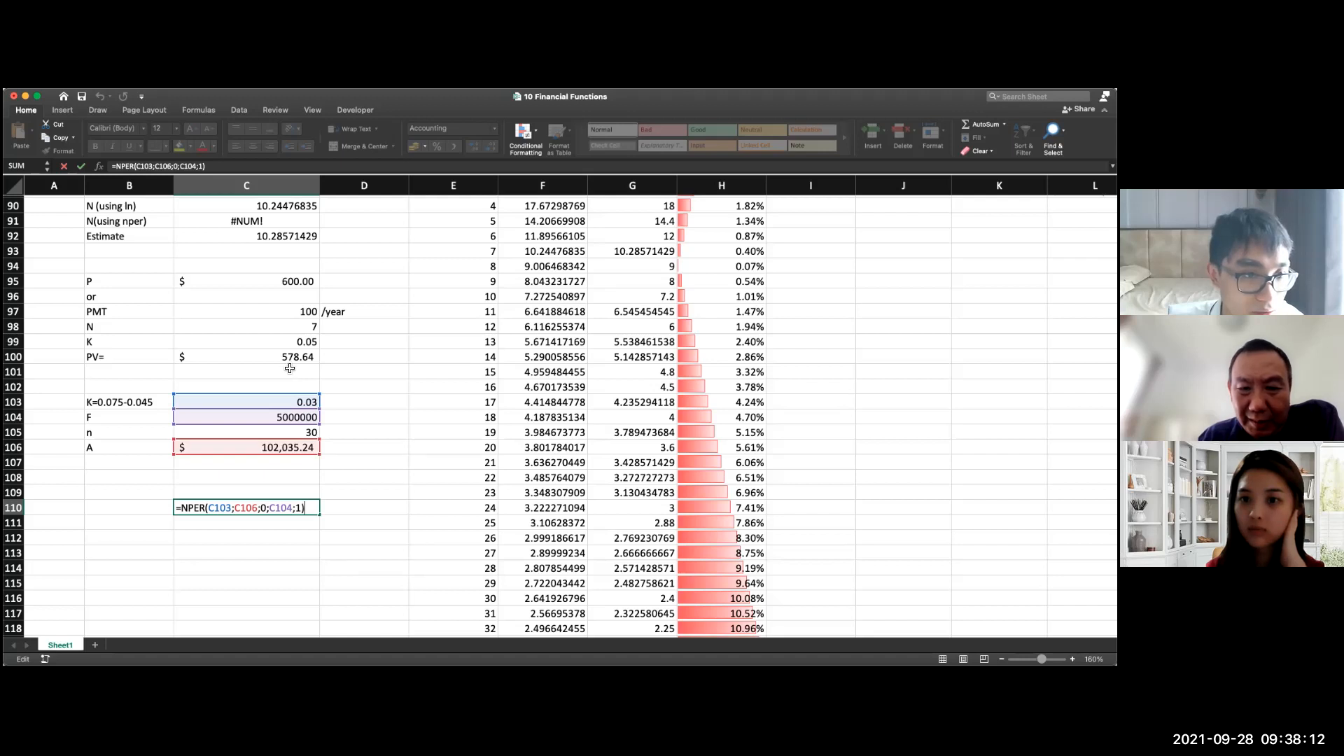
pyautogui.scroll(4, 282, 357)
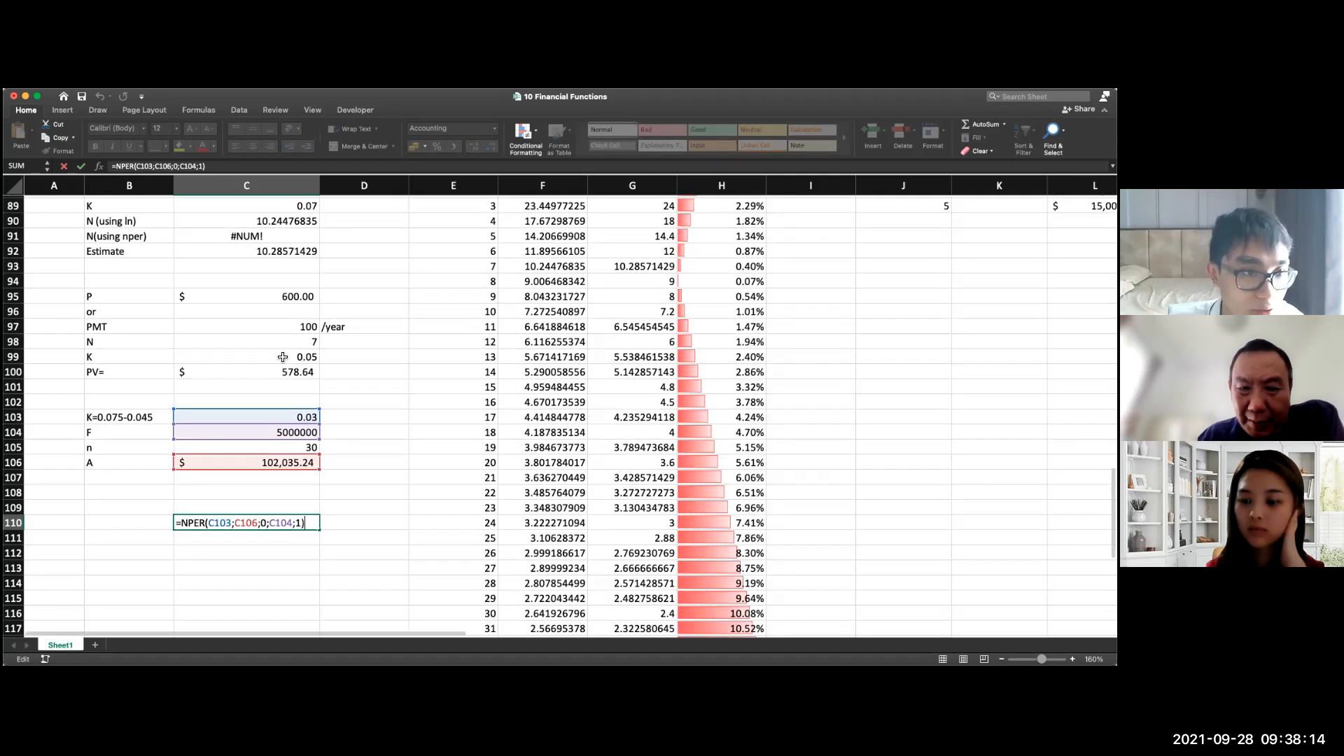
pyautogui.scroll(3, 256, 394)
pyautogui.press('Return')
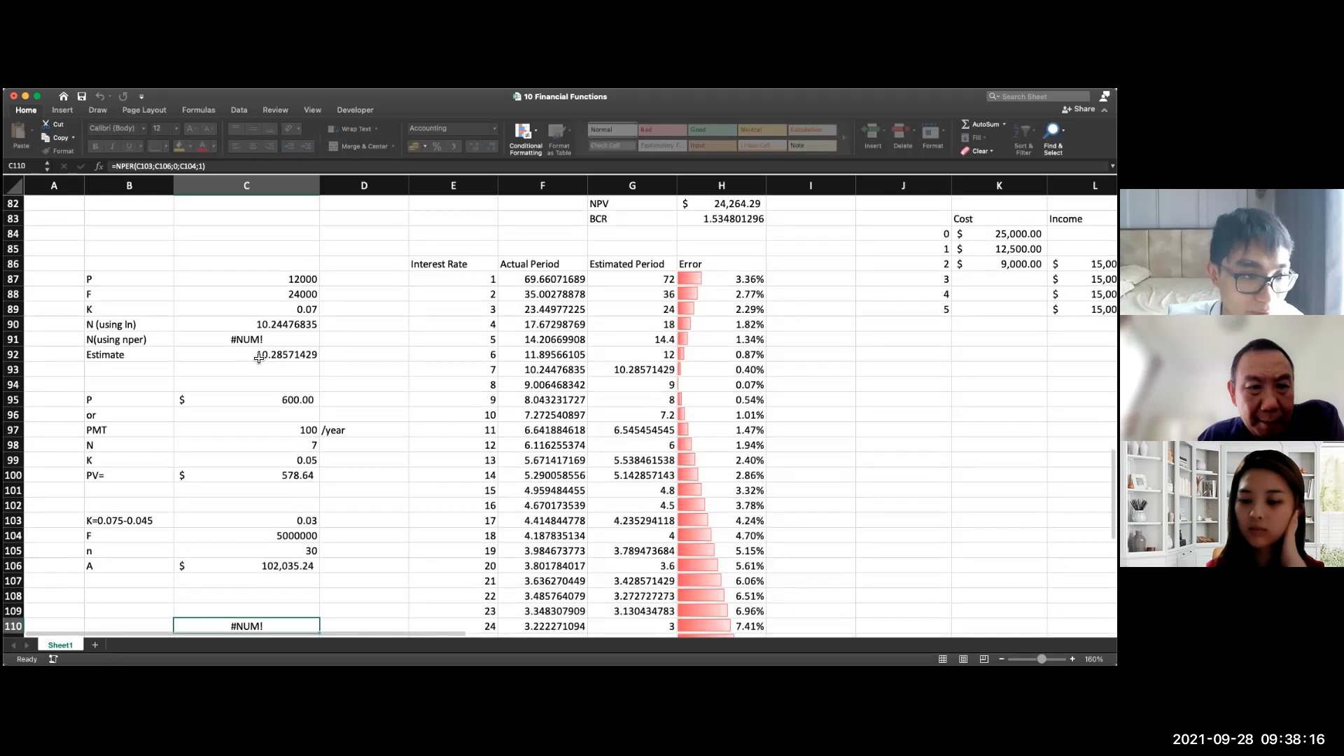
# Step: Review the logarithm formula for N in C90 and the Estimate formula in C92
pyautogui.doubleClick(219, 328)
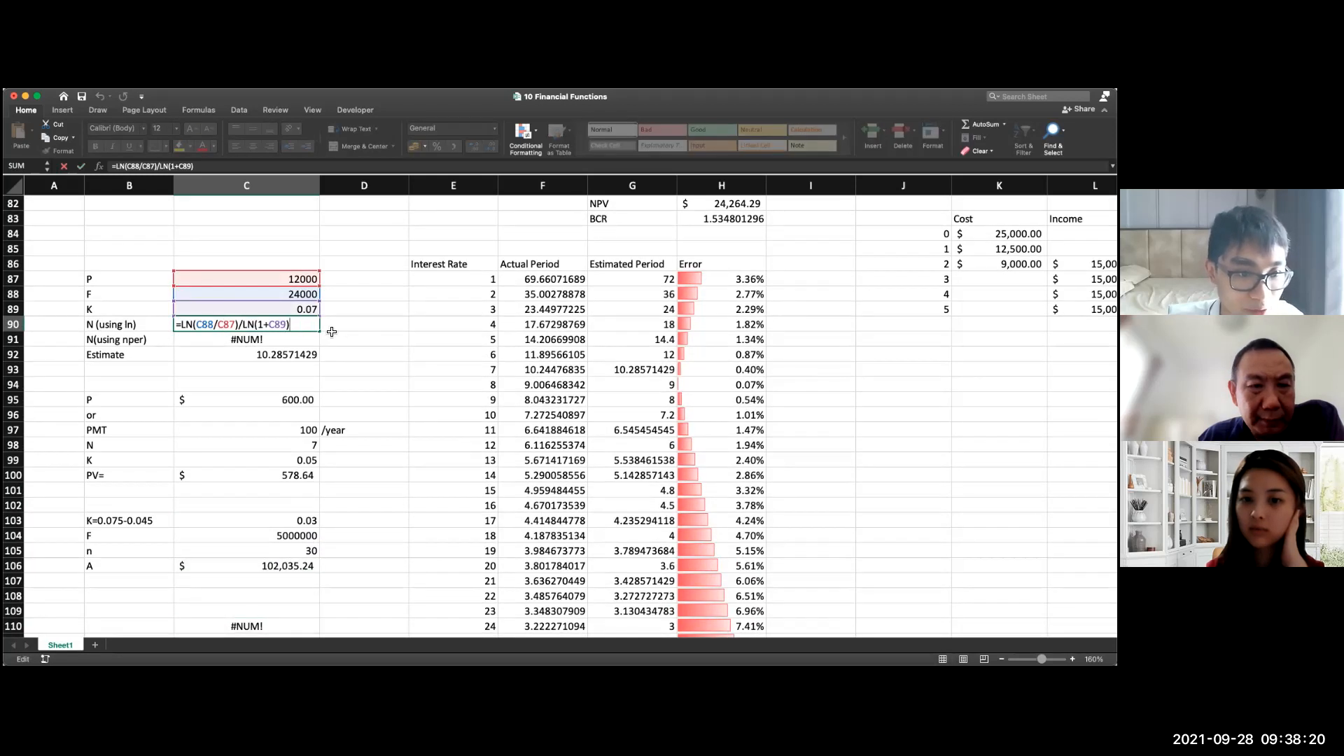
pyautogui.press('Return')
pyautogui.doubleClick(228, 357)
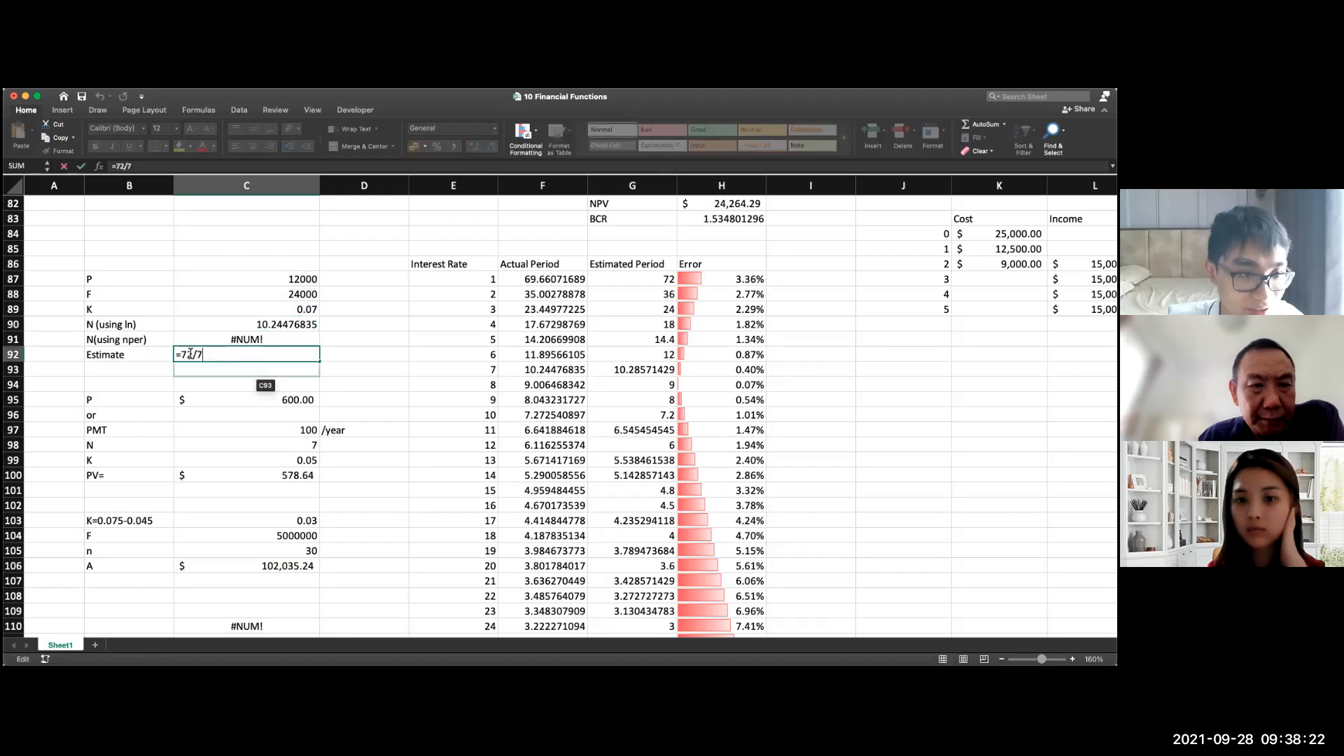
pyautogui.press('Return')
# Step: Examine the NPER formula in C91 and the P, F and K cells it references
pyautogui.doubleClick(214, 340)
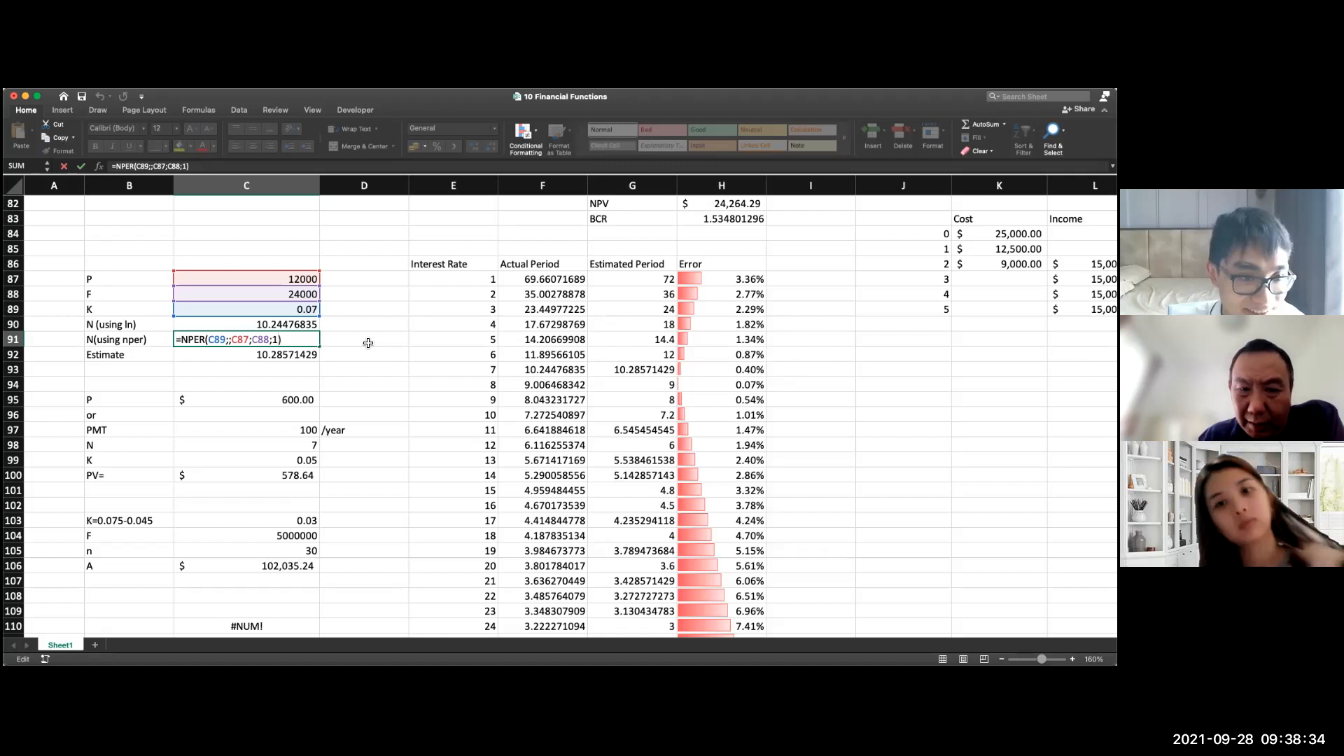
pyautogui.press('Escape')
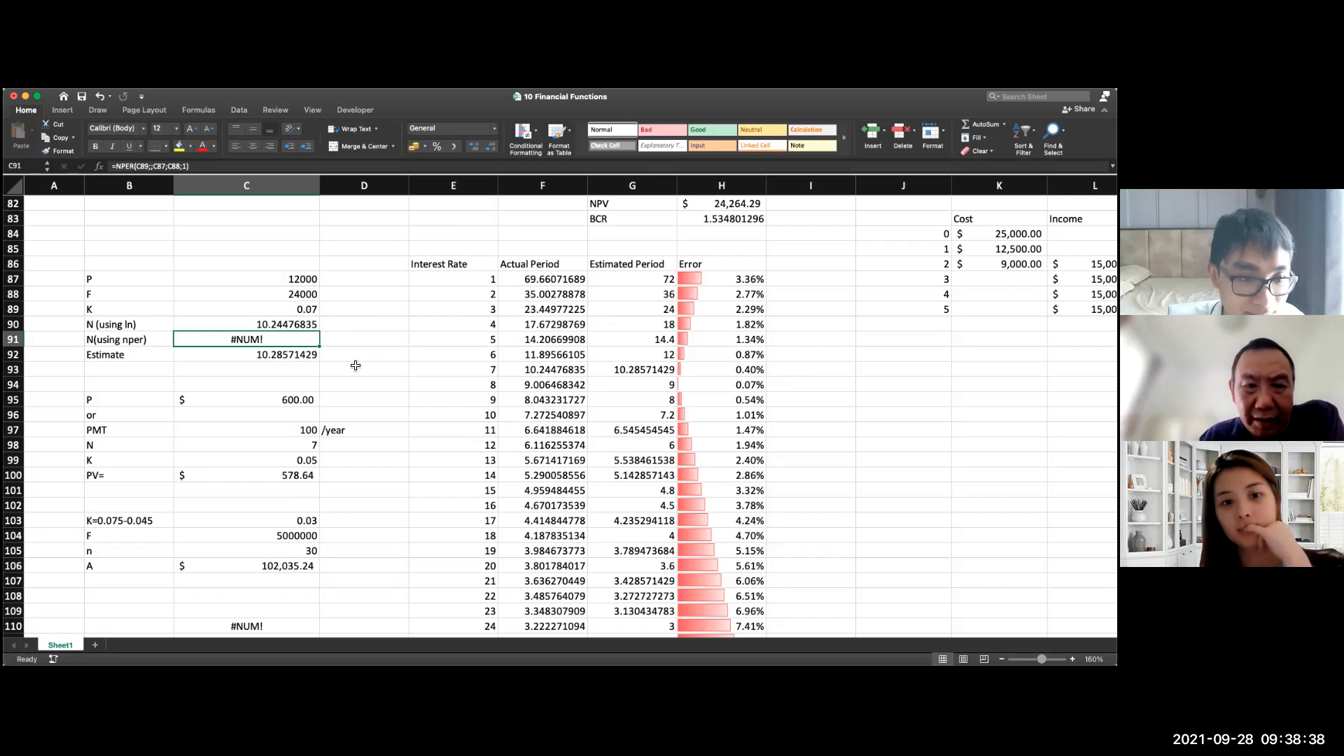
pyautogui.doubleClick(294, 343)
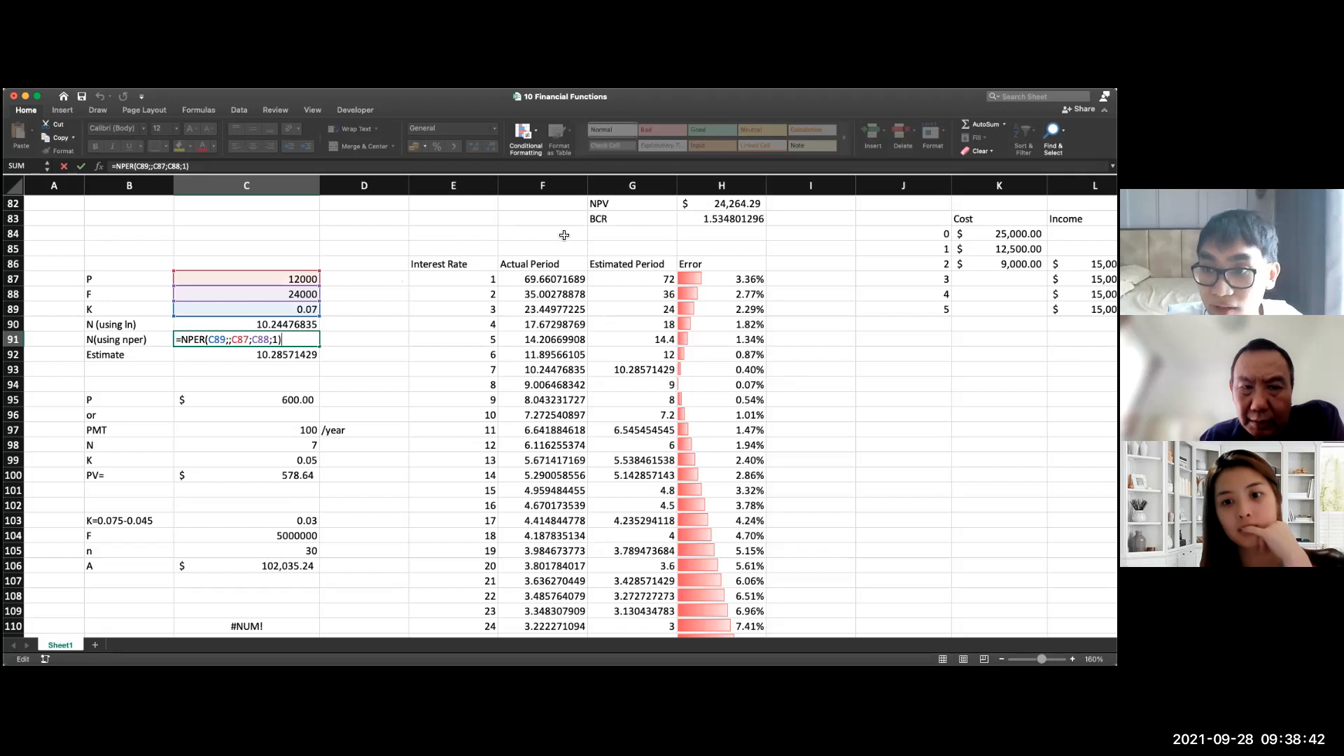
pyautogui.rightClick(286, 343)
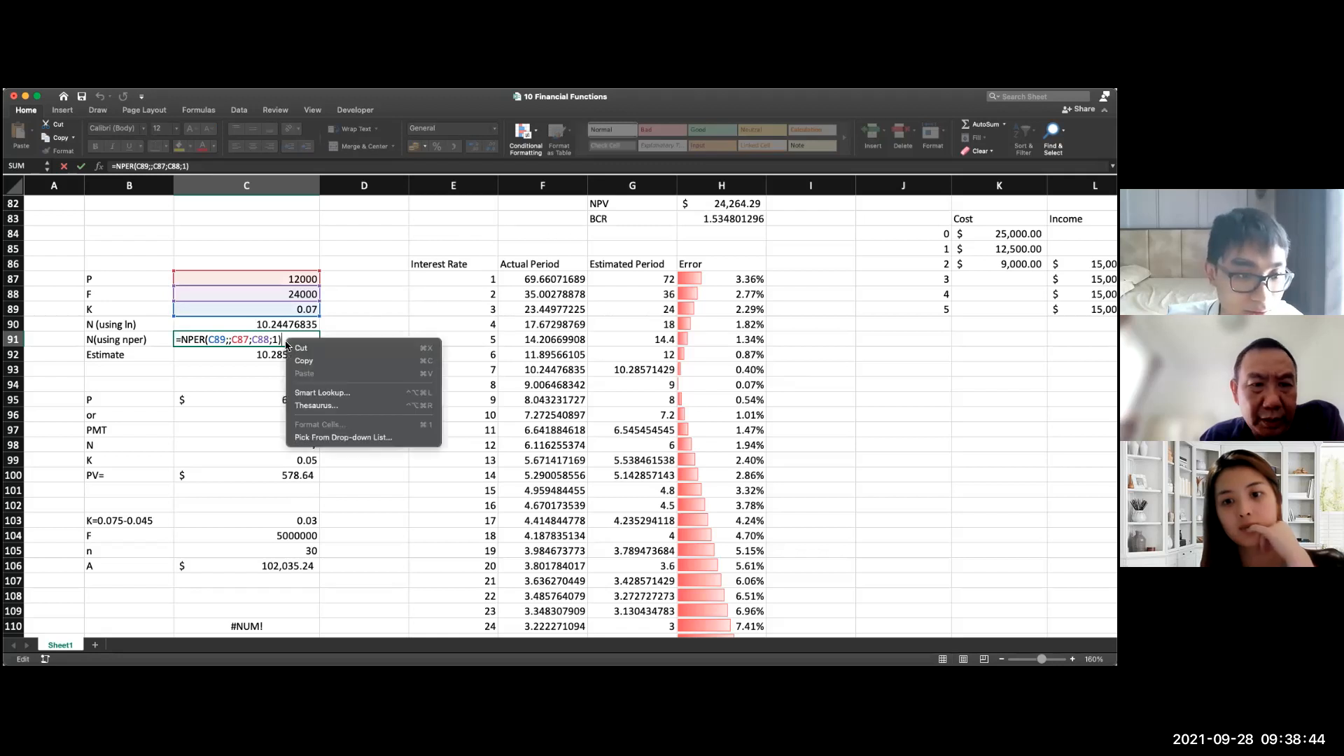
pyautogui.click(286, 343)
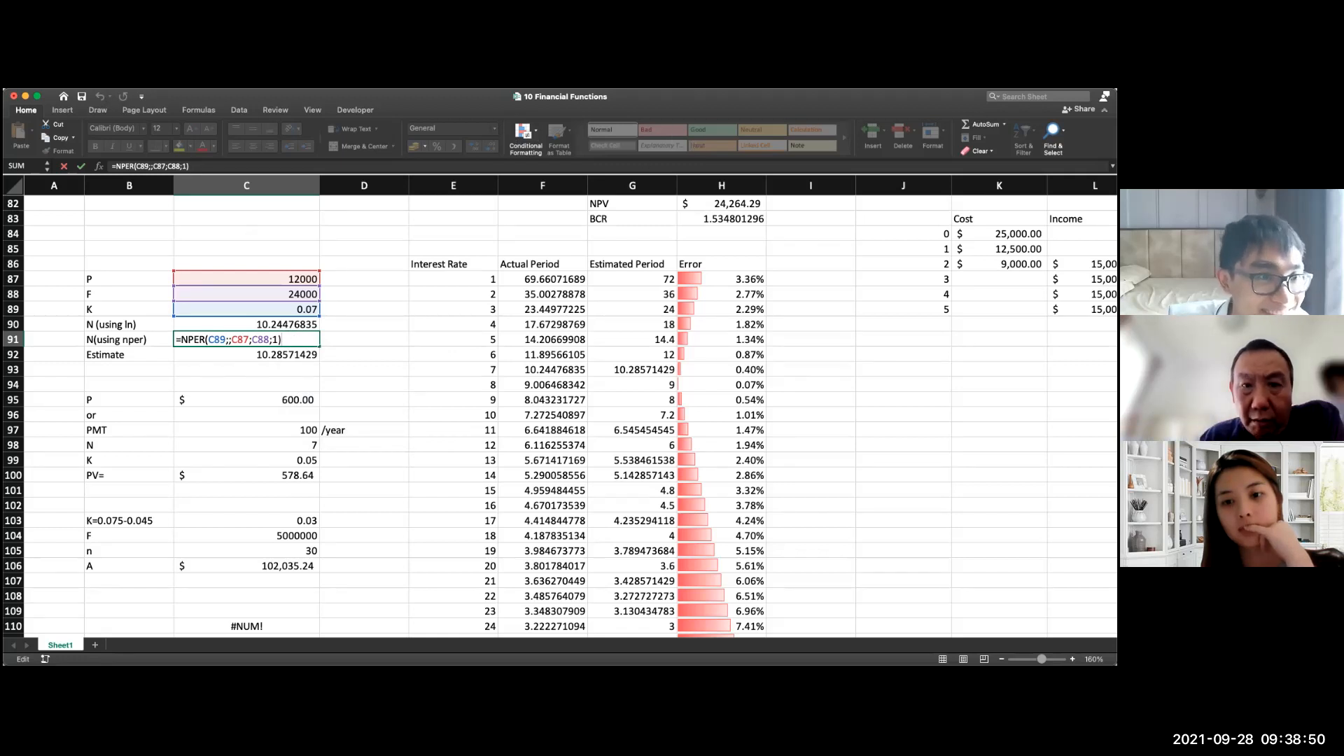
pyautogui.rightClick(266, 292)
pyautogui.press('Escape')
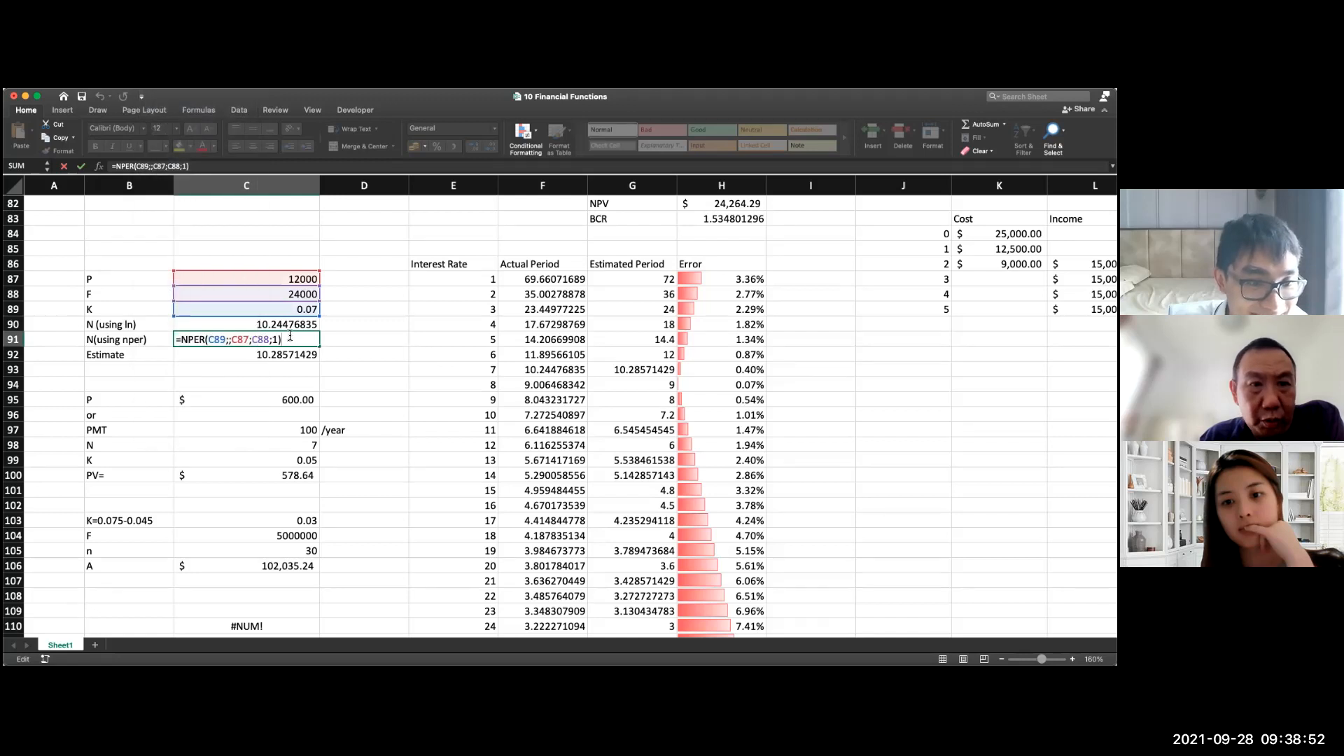
pyautogui.press('Return')
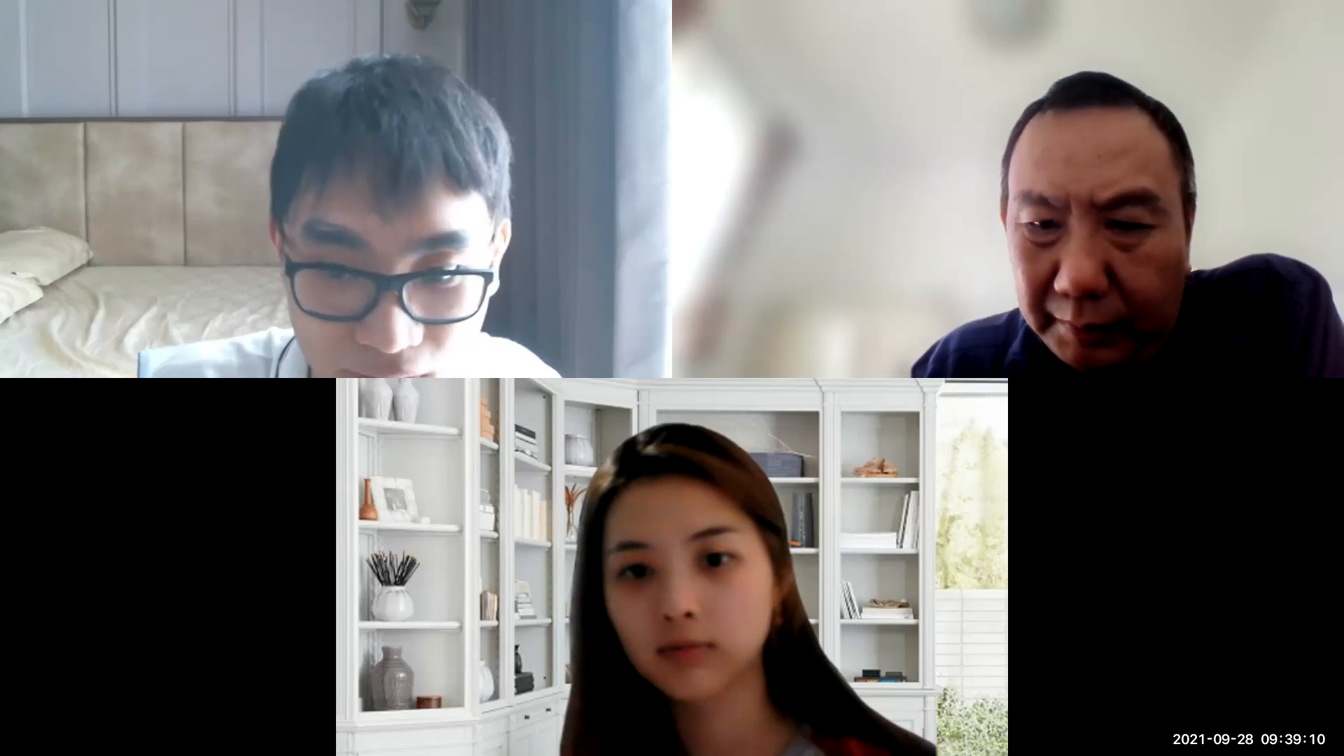
# Step: Divide the rate argument C89 by 12 in the NPER formula in C91
pyautogui.scroll(-1, 253, 333)
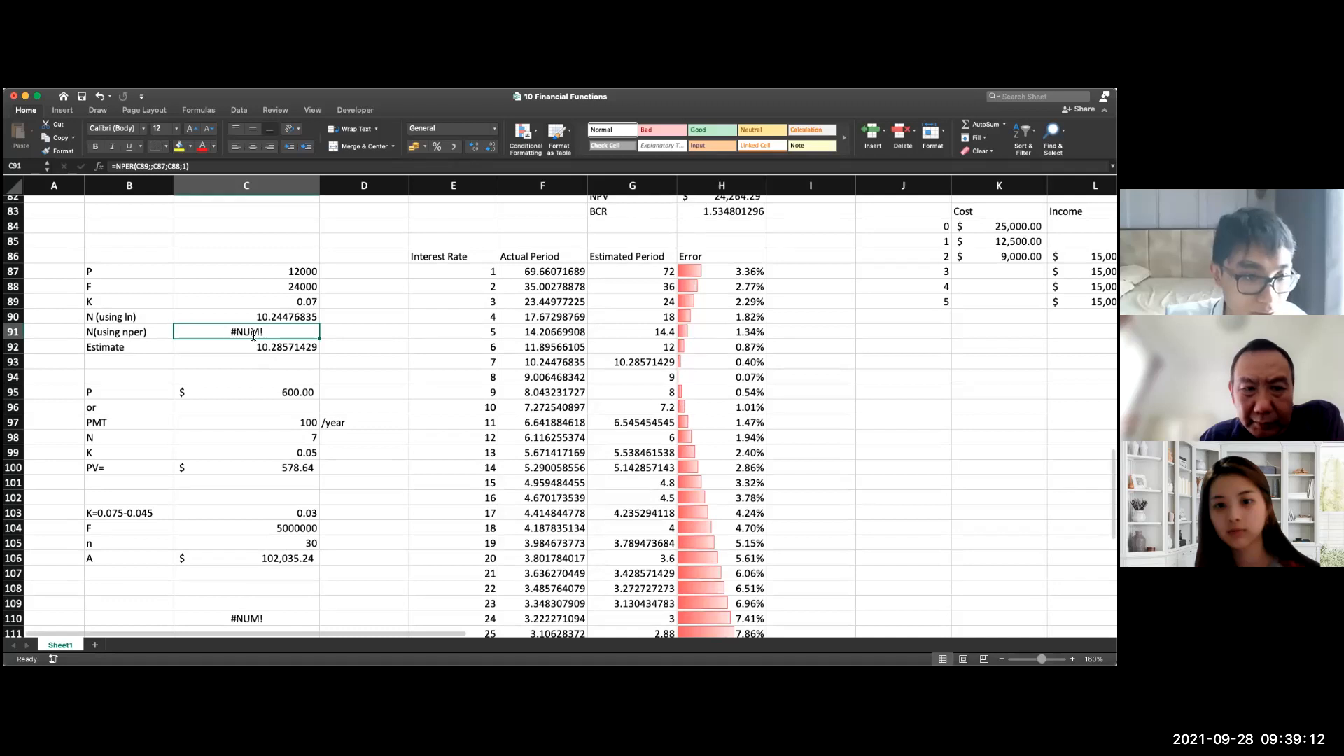
pyautogui.doubleClick(253, 334)
pyautogui.click(227, 332)
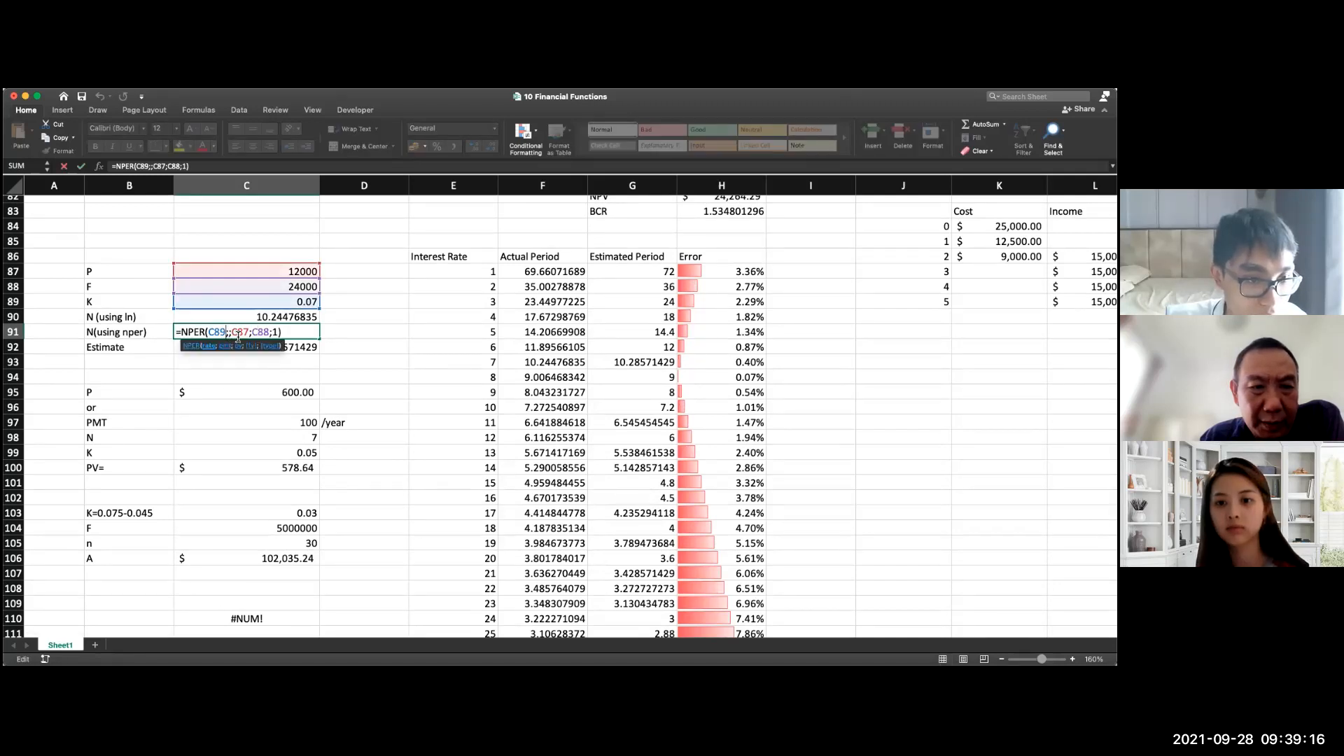
pyautogui.write('/12')
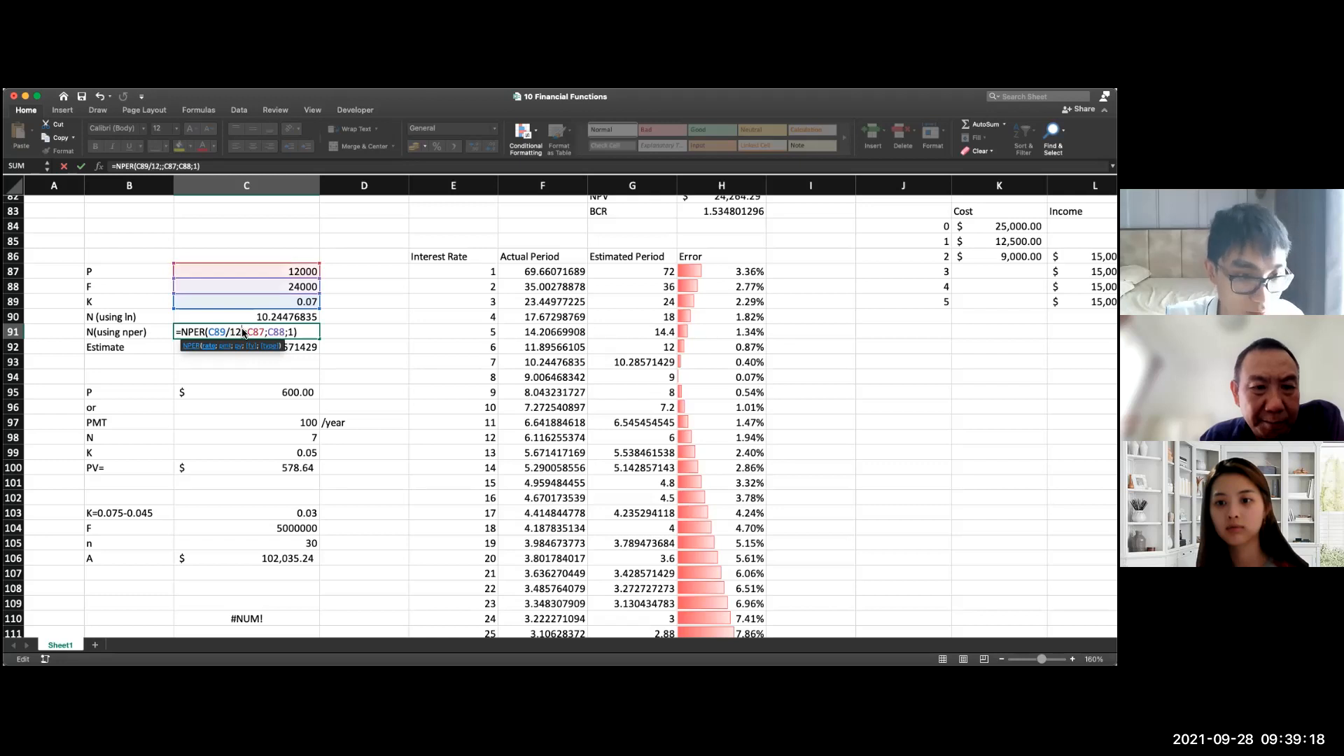
pyautogui.press('Return')
# Step: Re-enter the present and future value arguments in C91 without the type argument, as =NPER(C89/12;;C87;C88)
pyautogui.doubleClick(258, 335)
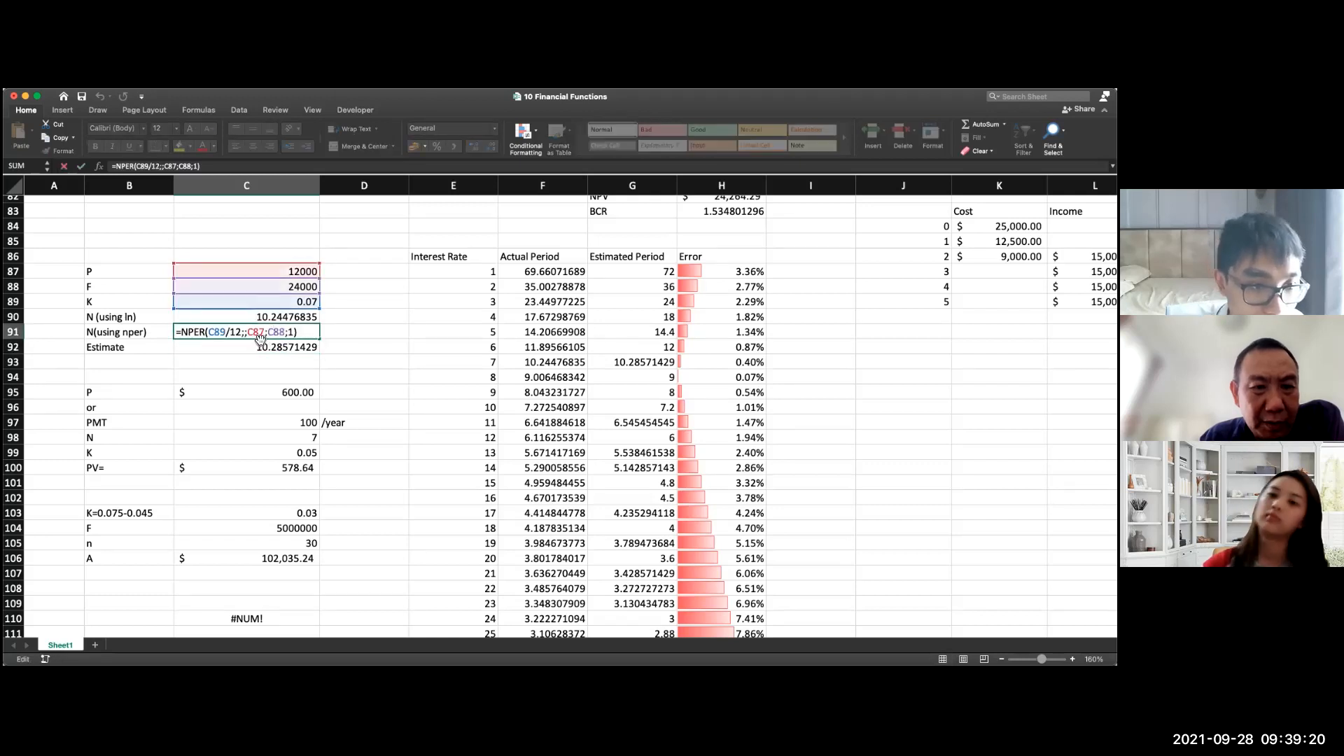
pyautogui.moveTo(297, 332); pyautogui.dragTo(240, 333)
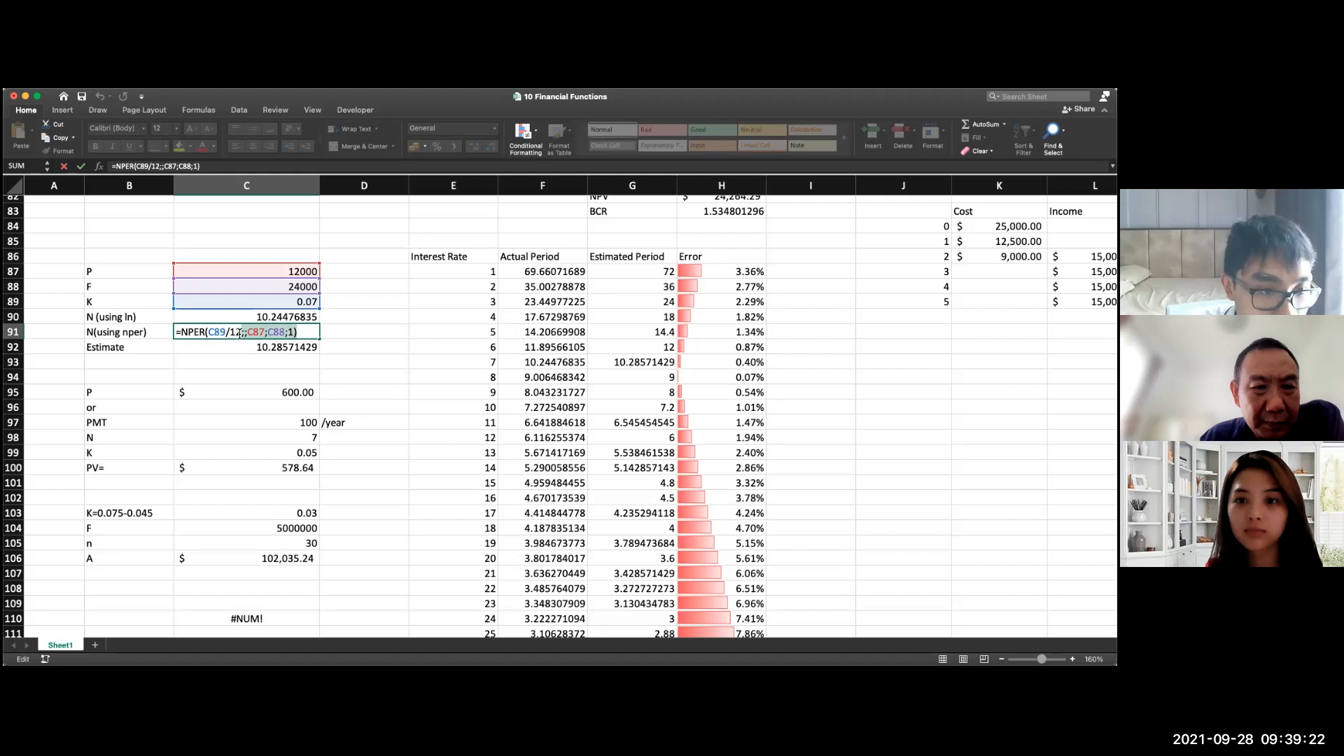
pyautogui.press('BackSpace')
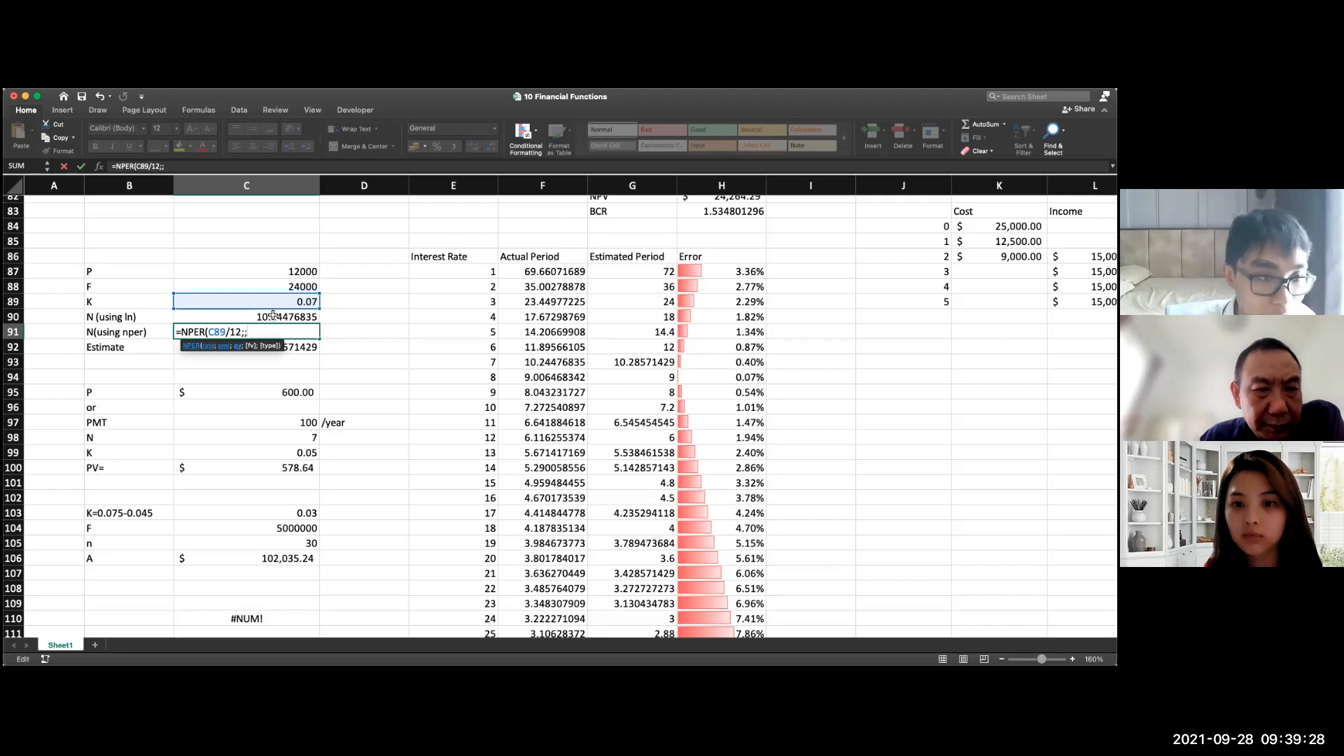
pyautogui.click(262, 279)
pyautogui.write(';')
pyautogui.click(260, 293)
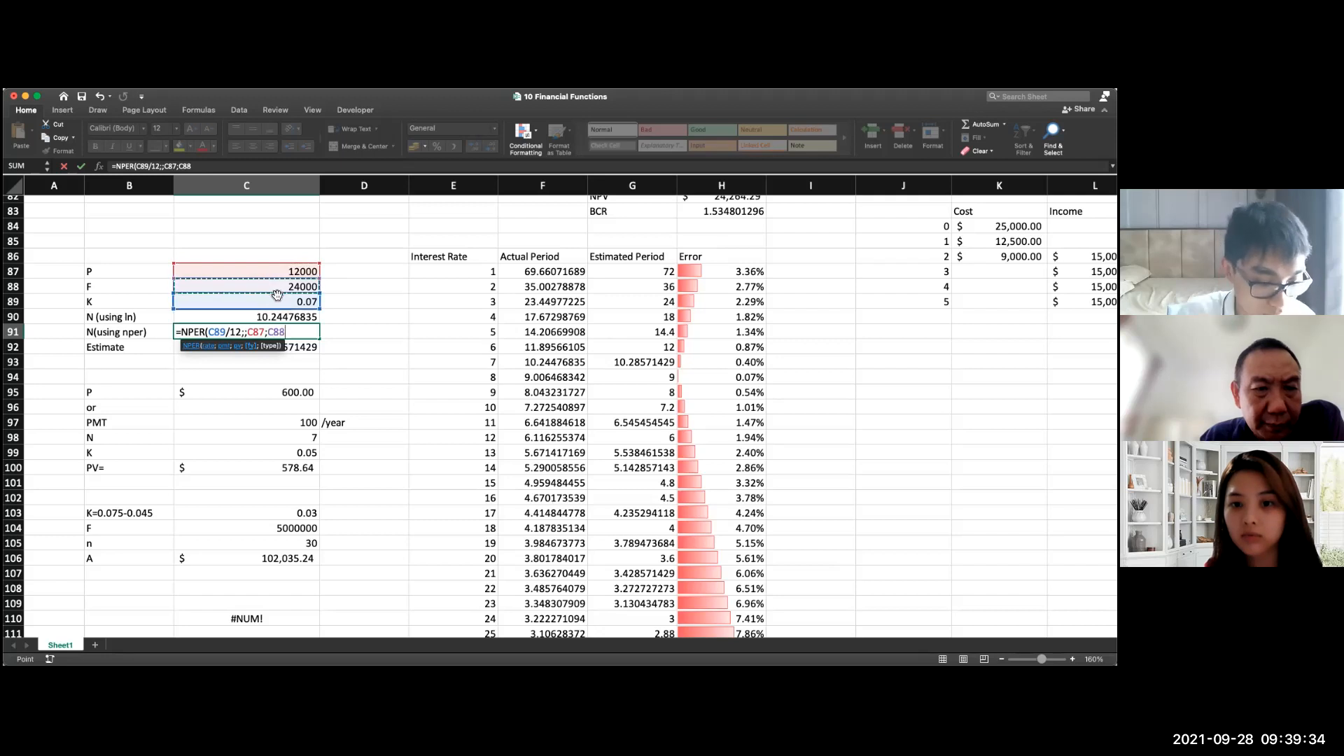
pyautogui.write(')')
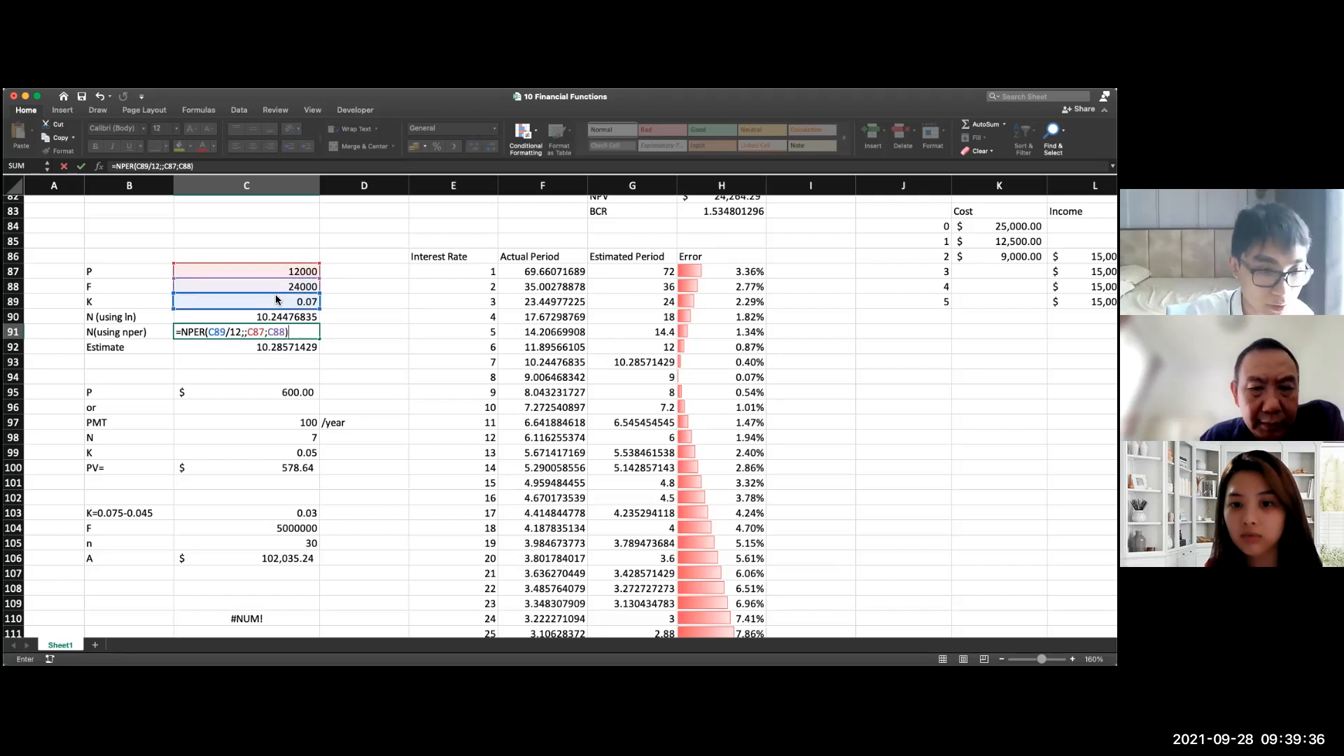
pyautogui.press('Return')
pyautogui.doubleClick(256, 331)
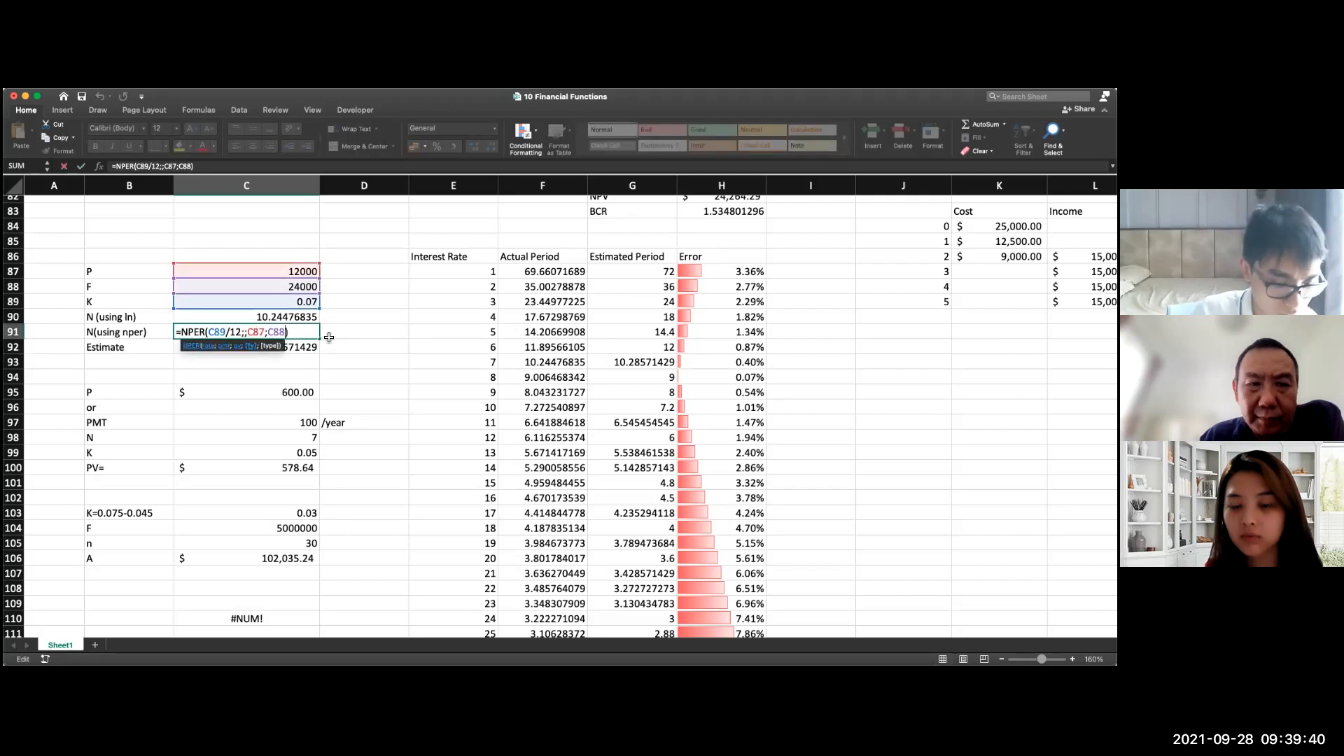
pyautogui.press('Return')
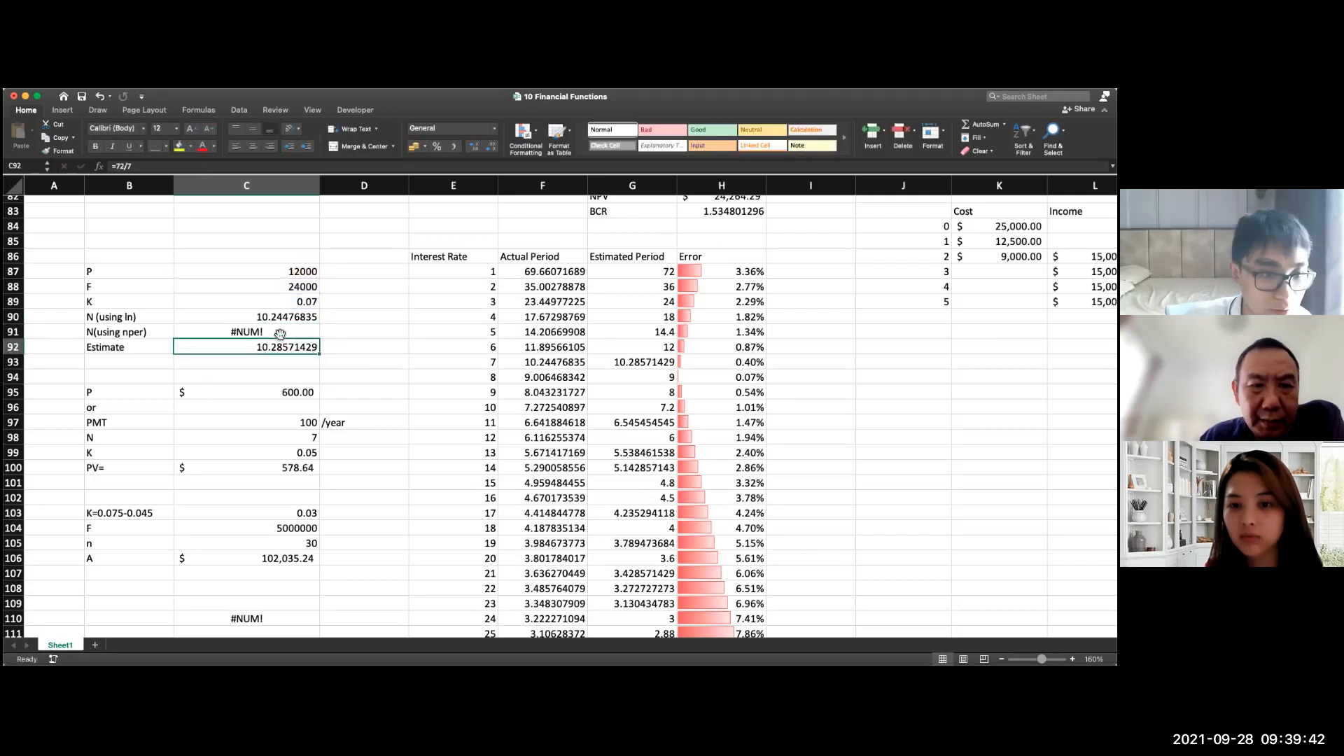
# Step: Add 0 as the type argument of the NPER formula in C91, making it =NPER(C89/12;;C87;C88;0)
pyautogui.doubleClick(280, 334)
pyautogui.write(';1')
pyautogui.press('BackSpace')
pyautogui.write('0')
pyautogui.press('Return')
pyautogui.click(313, 339)
pyautogui.doubleClick(313, 339)
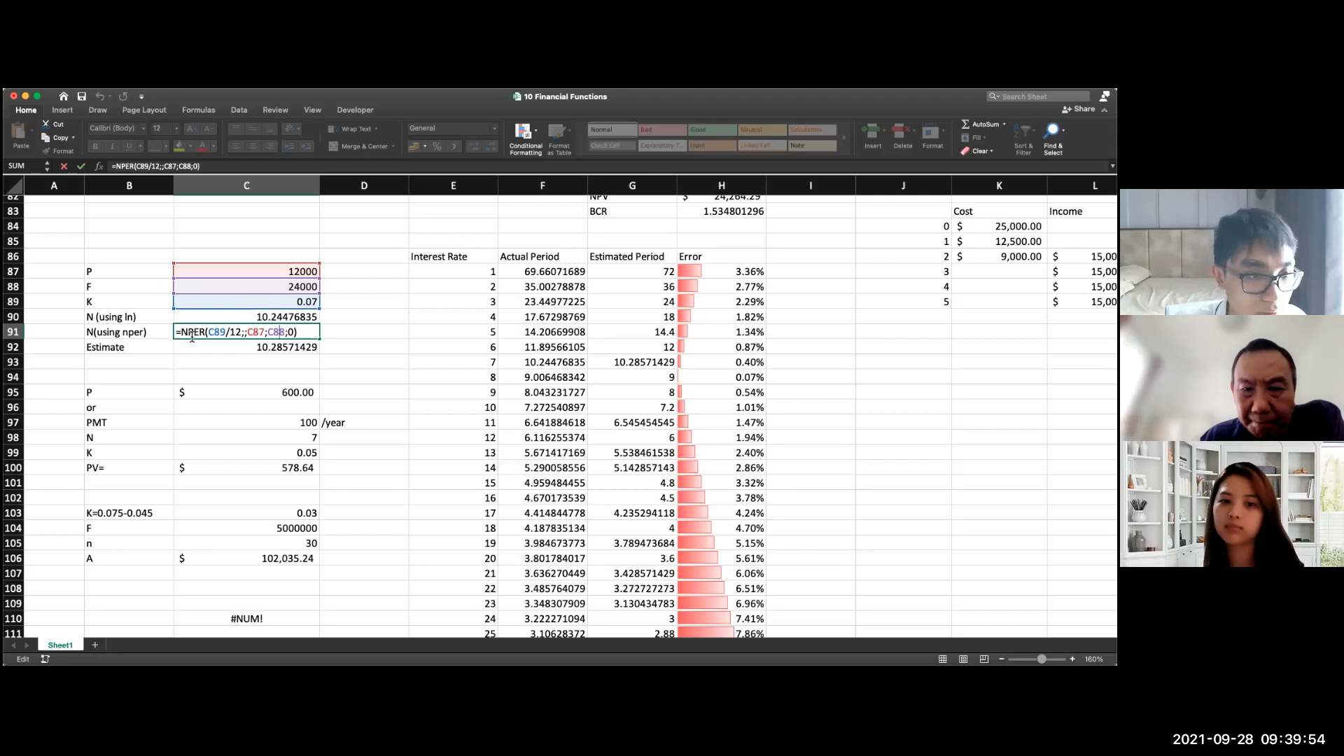
pyautogui.press('Return')
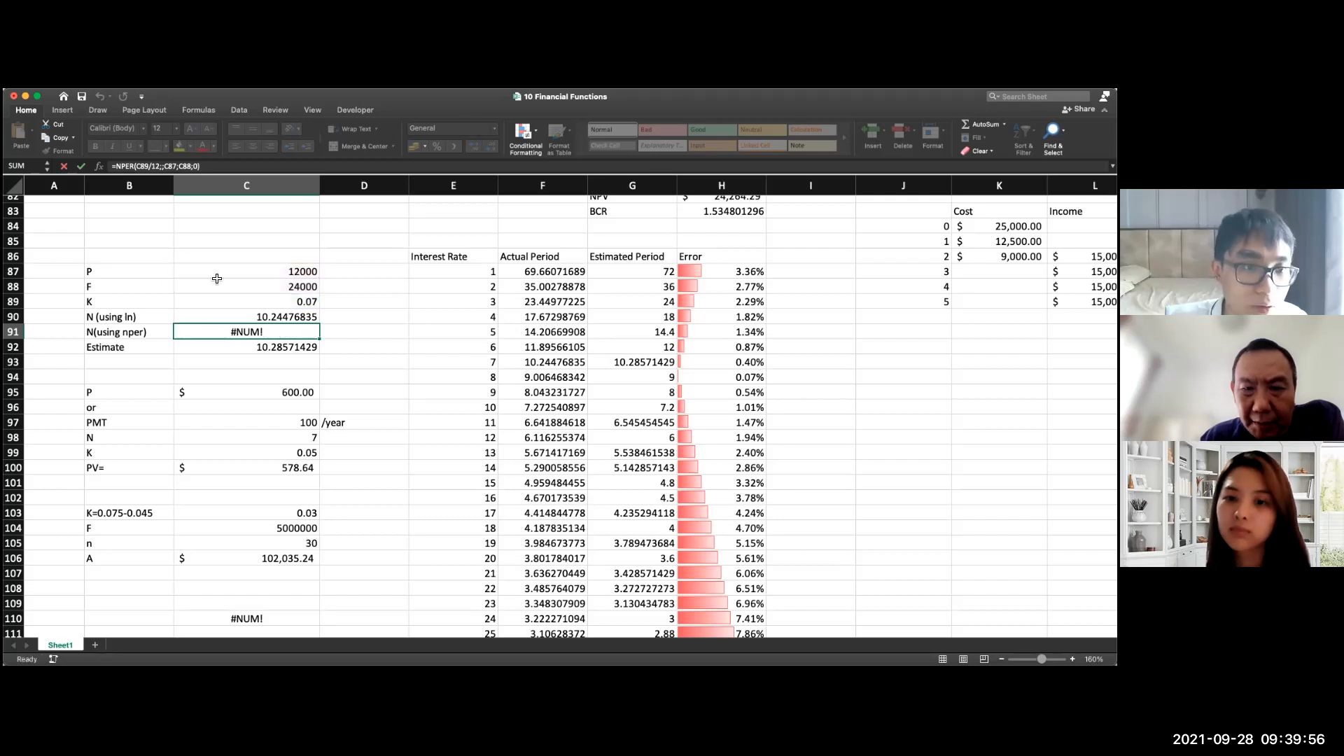
pyautogui.doubleClick(245, 284)
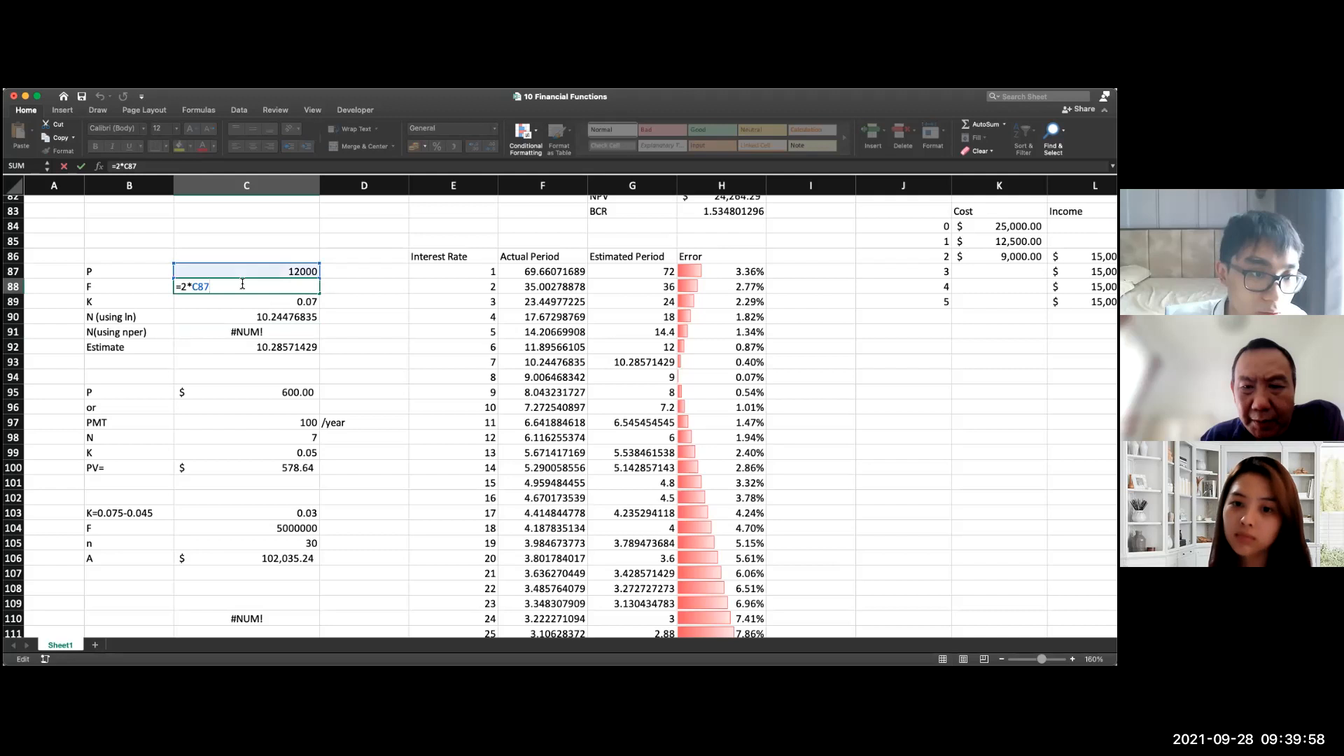
# Step: Try negating both the present value C87 and the future value C88 in the NPER formula in C91
pyautogui.doubleClick(263, 330)
pyautogui.click(247, 332)
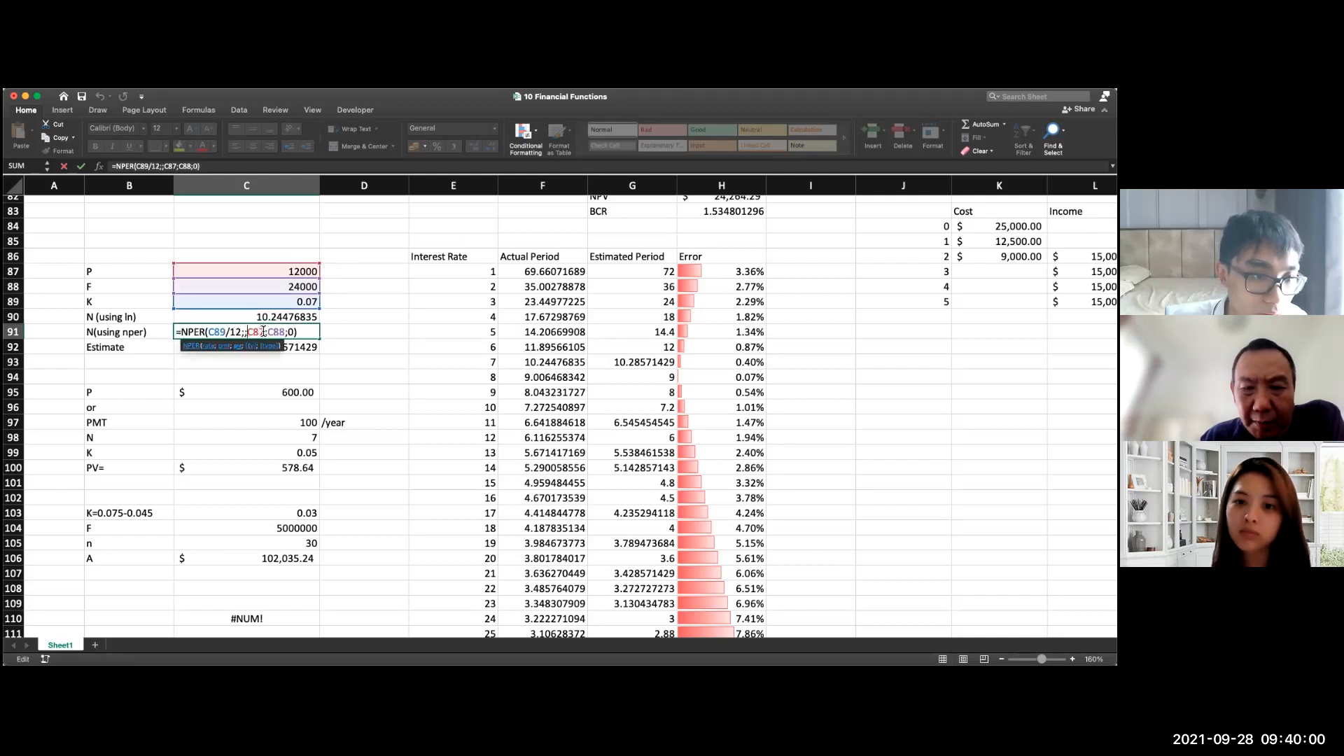
pyautogui.write('-')
pyautogui.click(271, 332)
pyautogui.write('-')
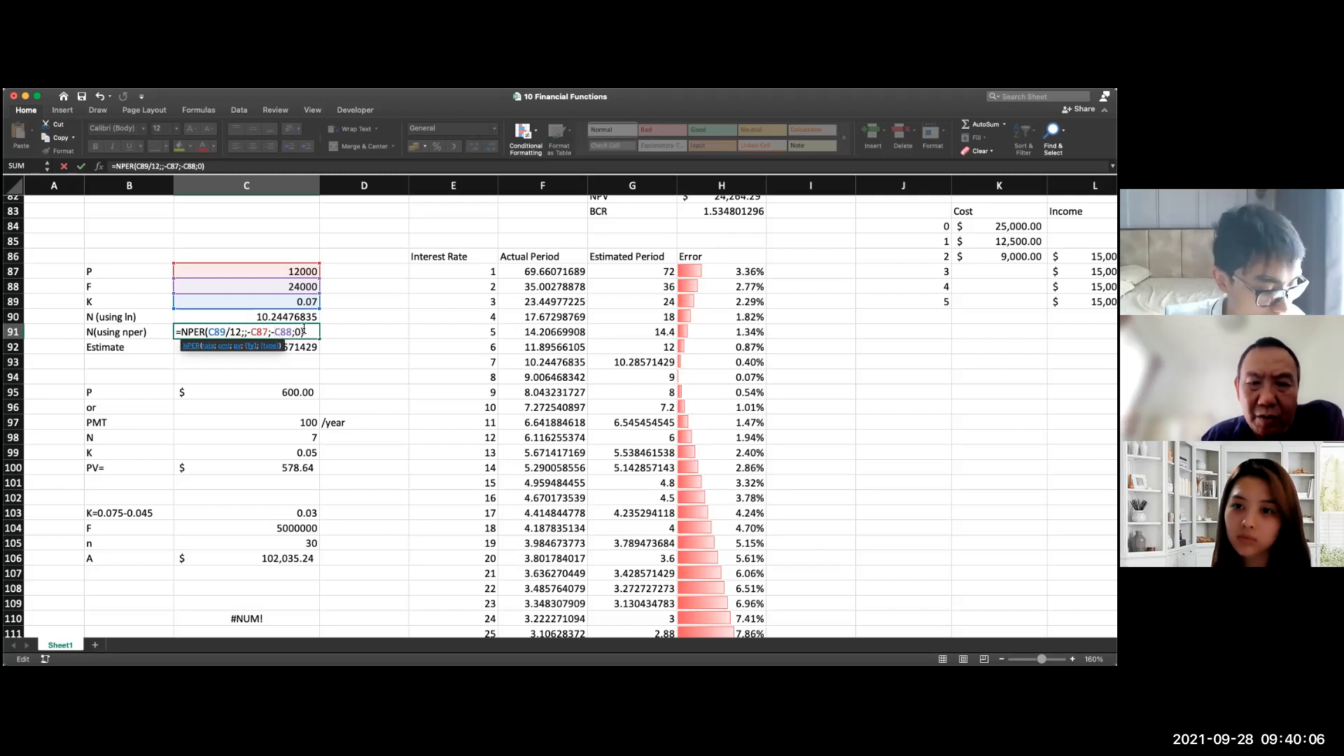
# Step: Keep only the present value argument negative in C91, entering =NPER(C89/12;;-C87;C88;0)
pyautogui.press('BackSpace')
pyautogui.click(254, 332)
pyautogui.press('BackSpace')
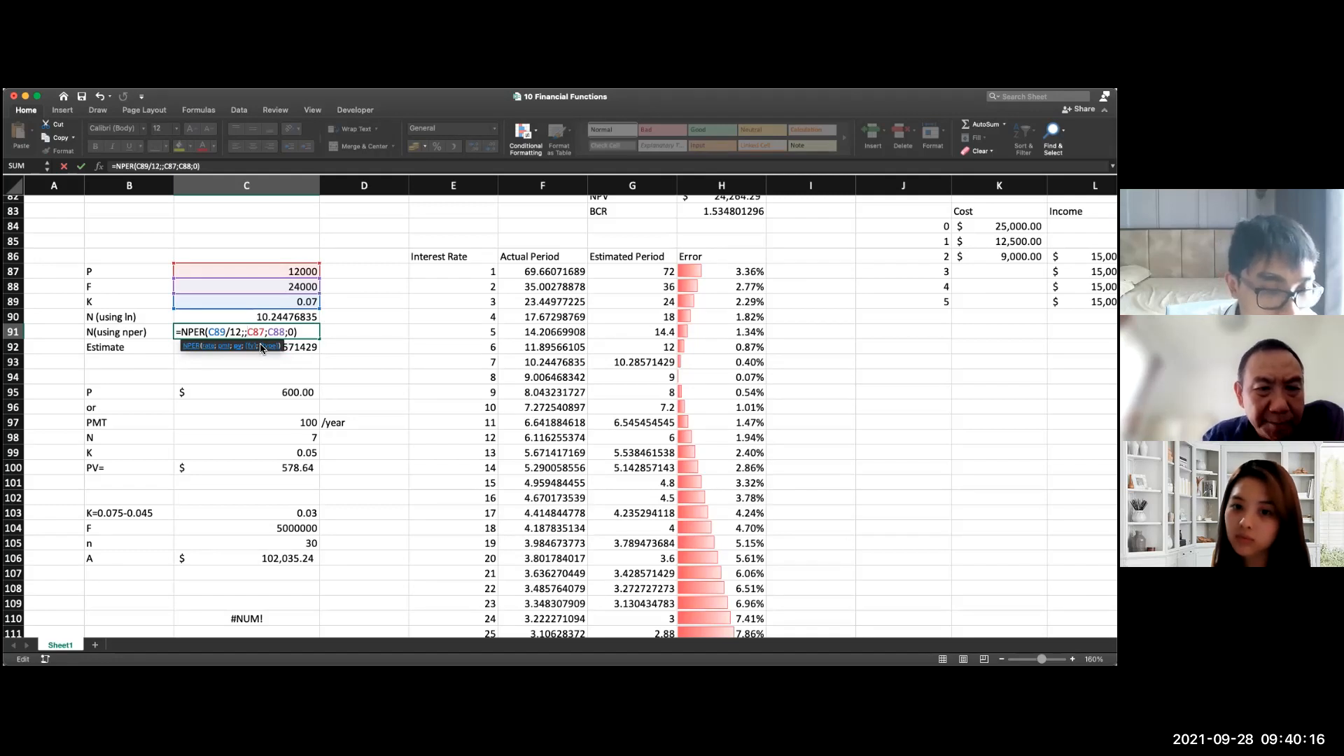
pyautogui.write('-')
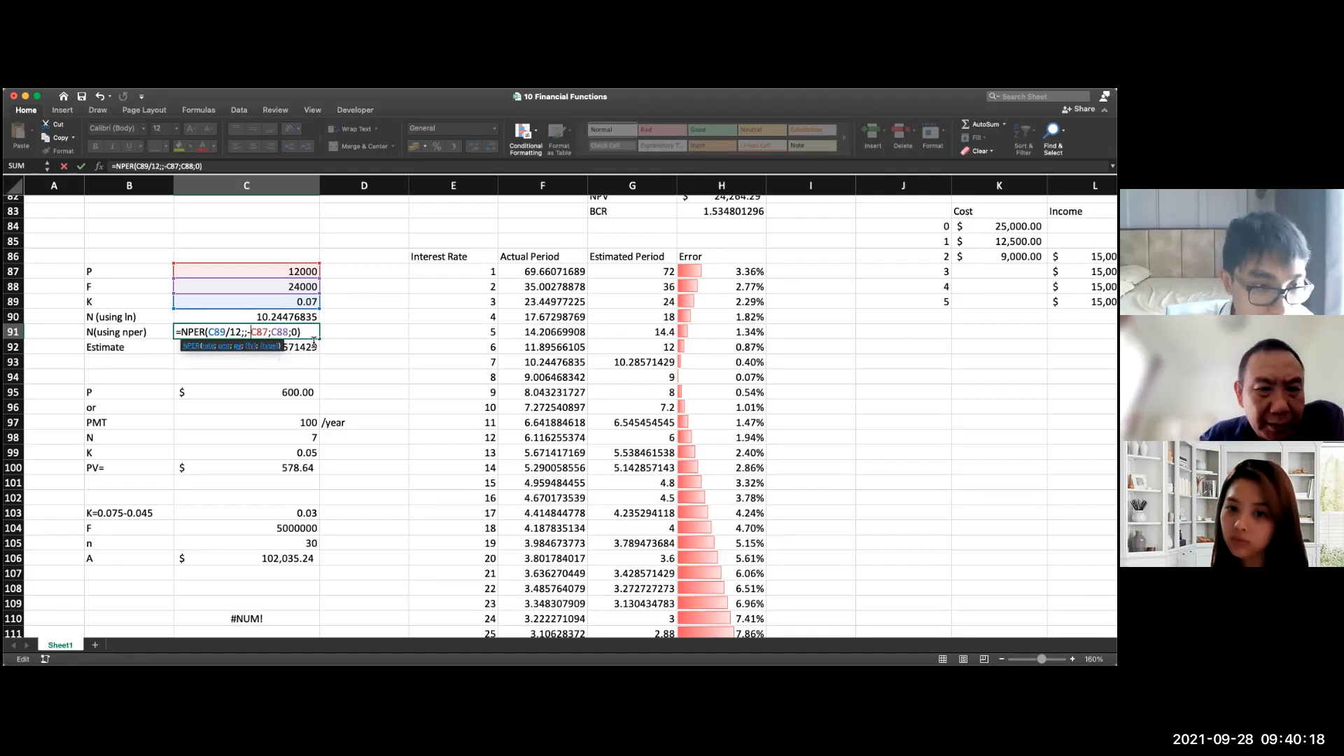
pyautogui.press('Return')
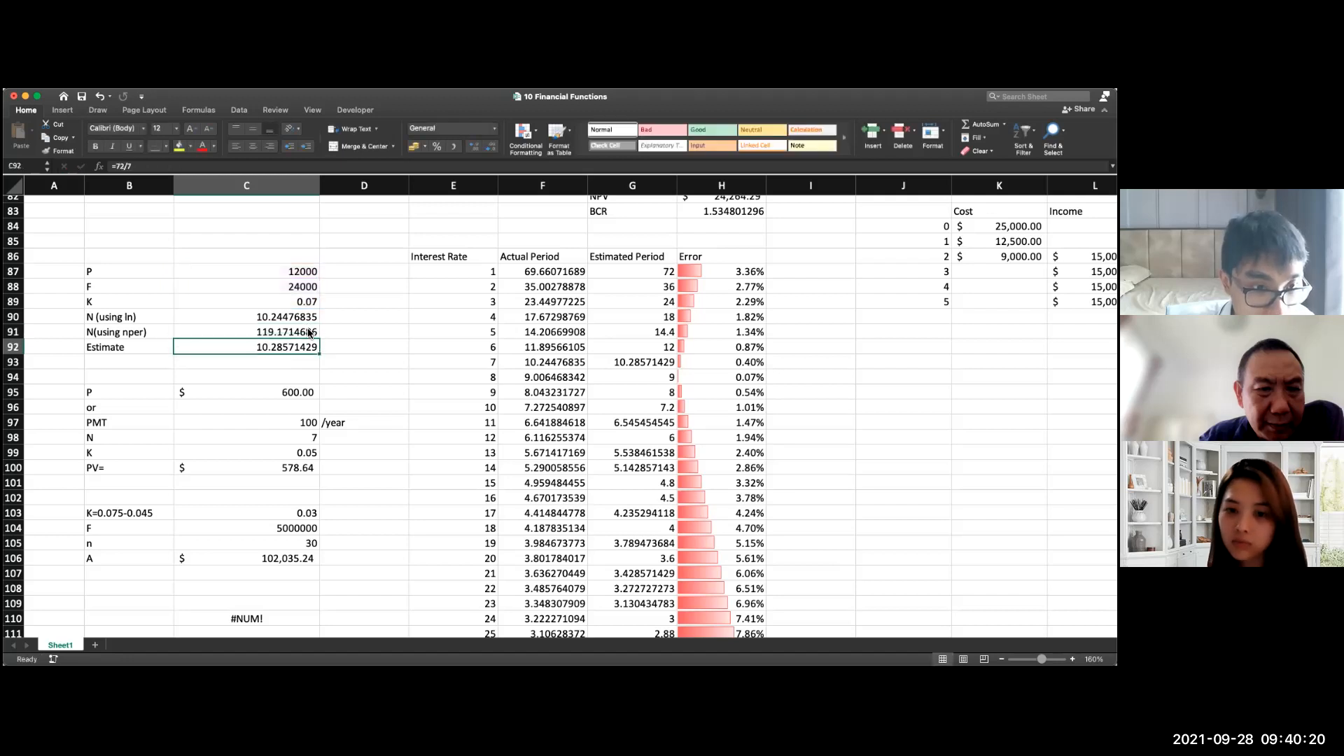
# Step: Try C91 with the future value argument negated as well, and restore =NPER(C89/12;;-C87;C88;0)
pyautogui.doubleClick(301, 333)
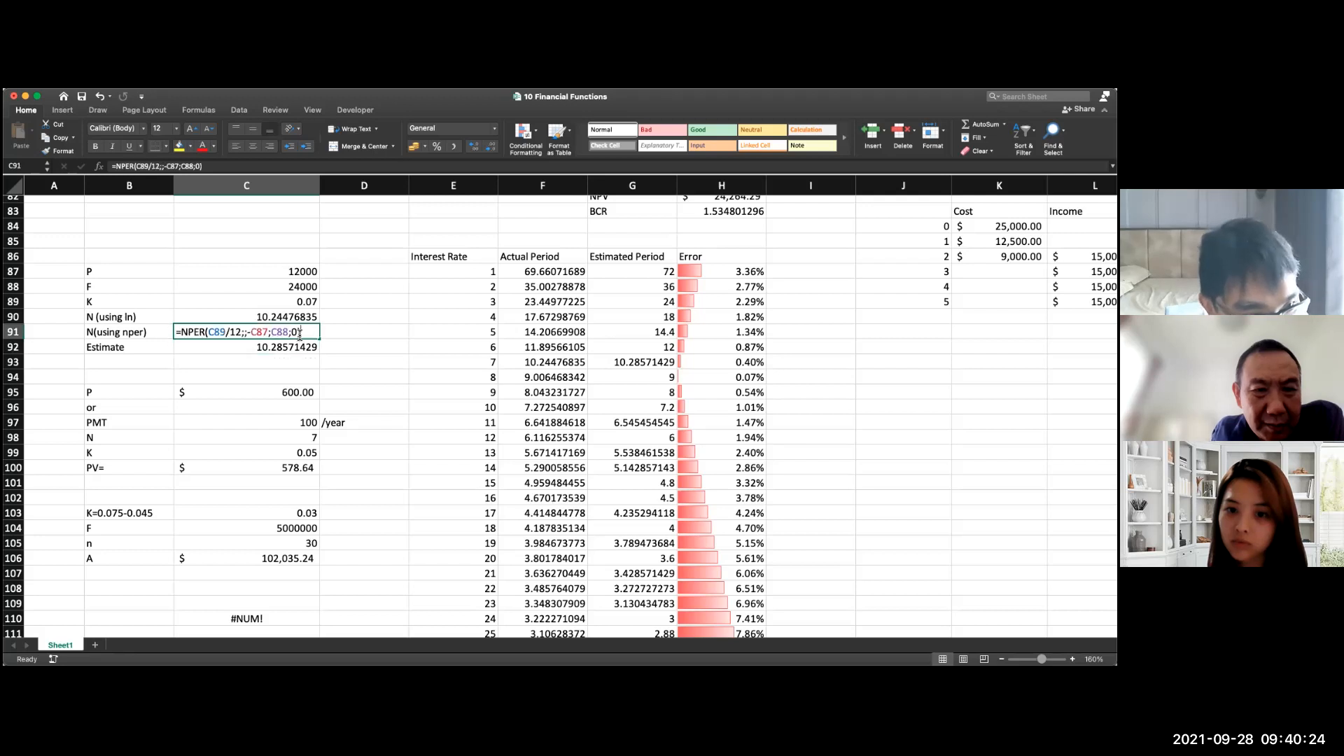
pyautogui.click(271, 333)
pyautogui.write('-')
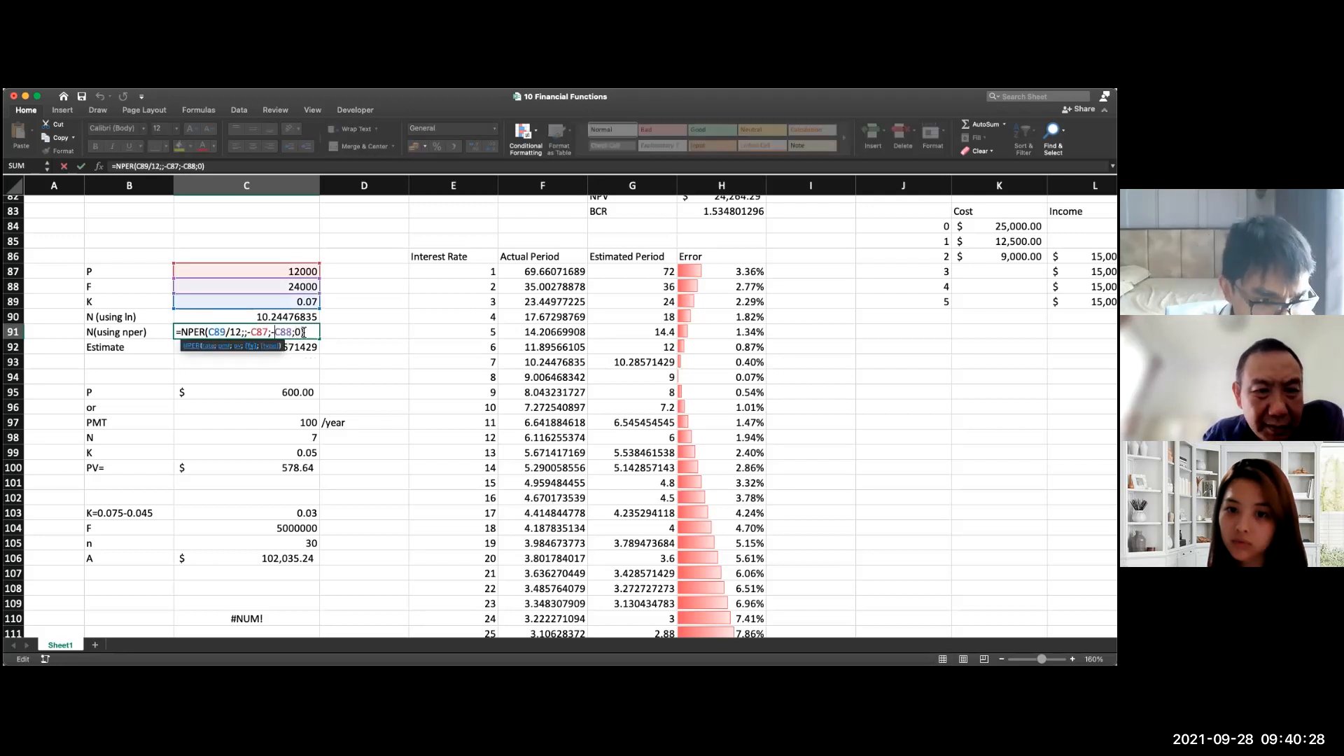
pyautogui.press('Return')
pyautogui.click(283, 331)
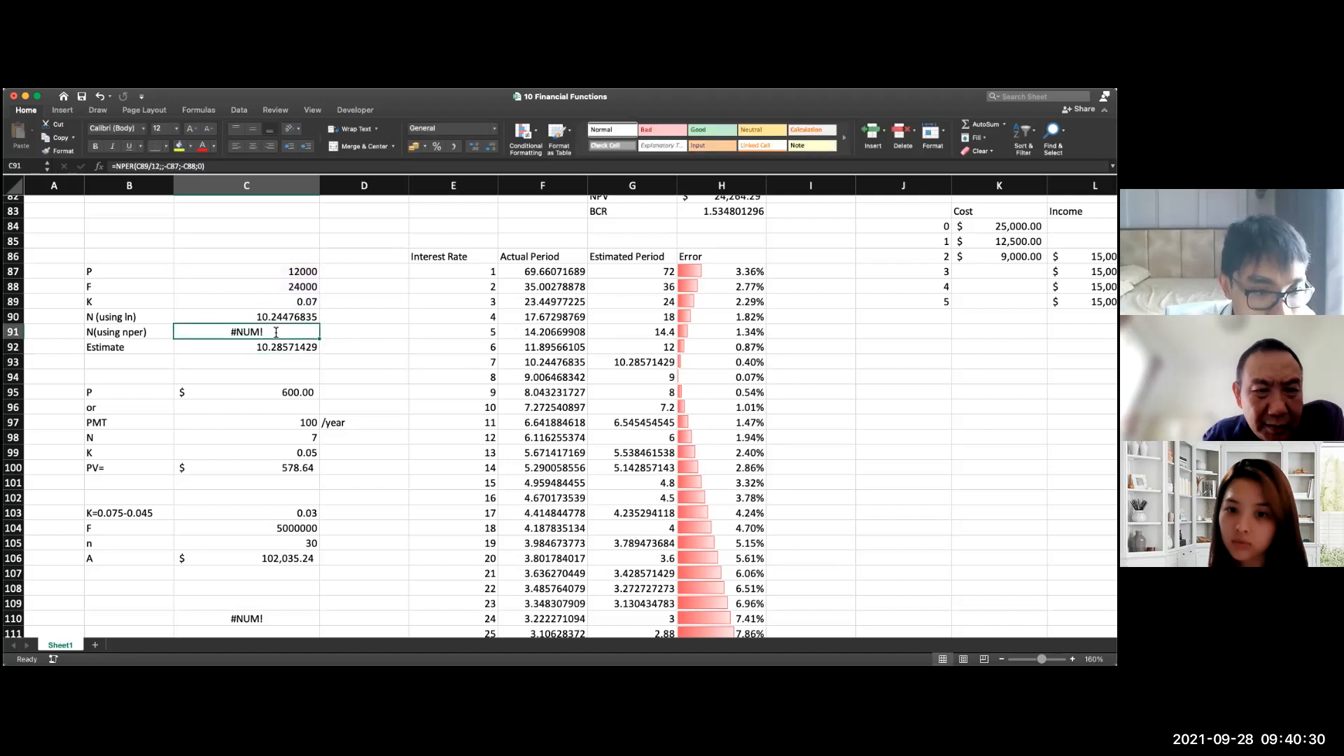
pyautogui.doubleClick(278, 332)
pyautogui.press('BackSpace')
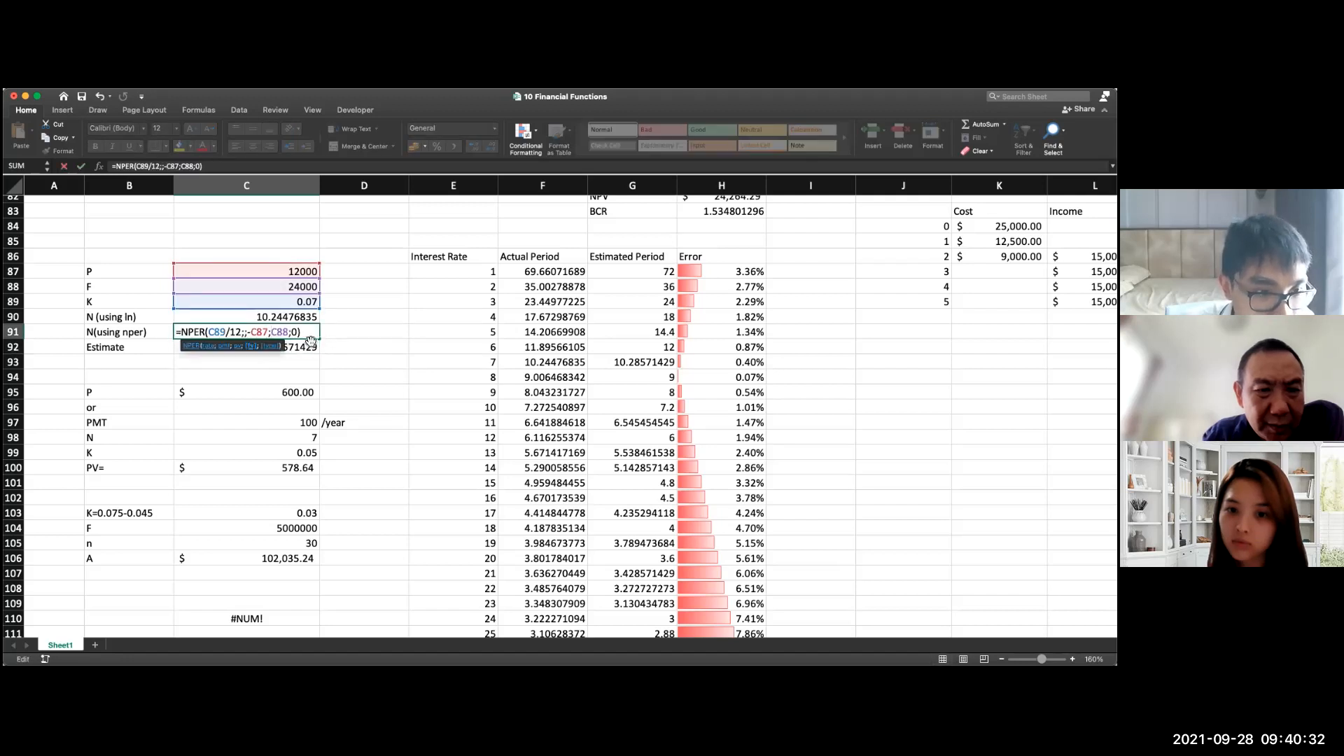
pyautogui.press('Return')
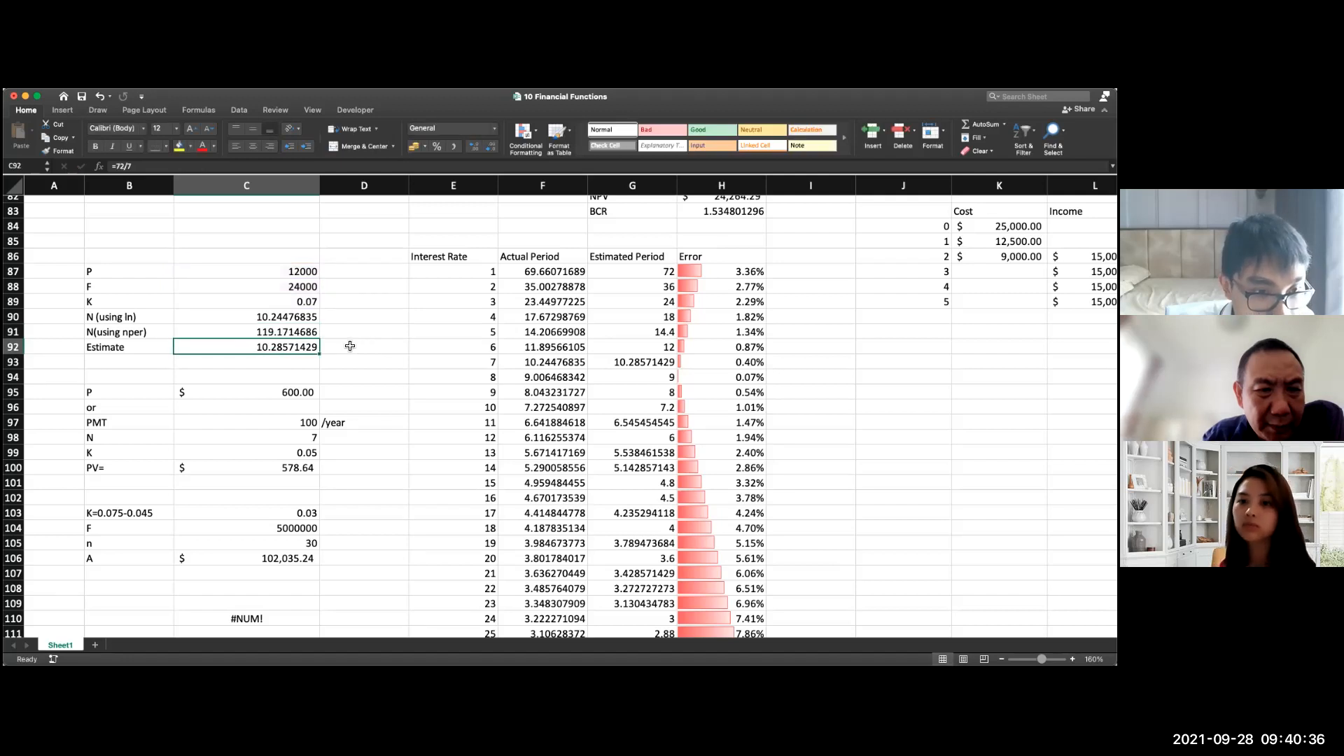
# Step: Convert the NPER result from months to years in D91 with the formula =C91/12
pyautogui.click(346, 334)
pyautogui.write('=')
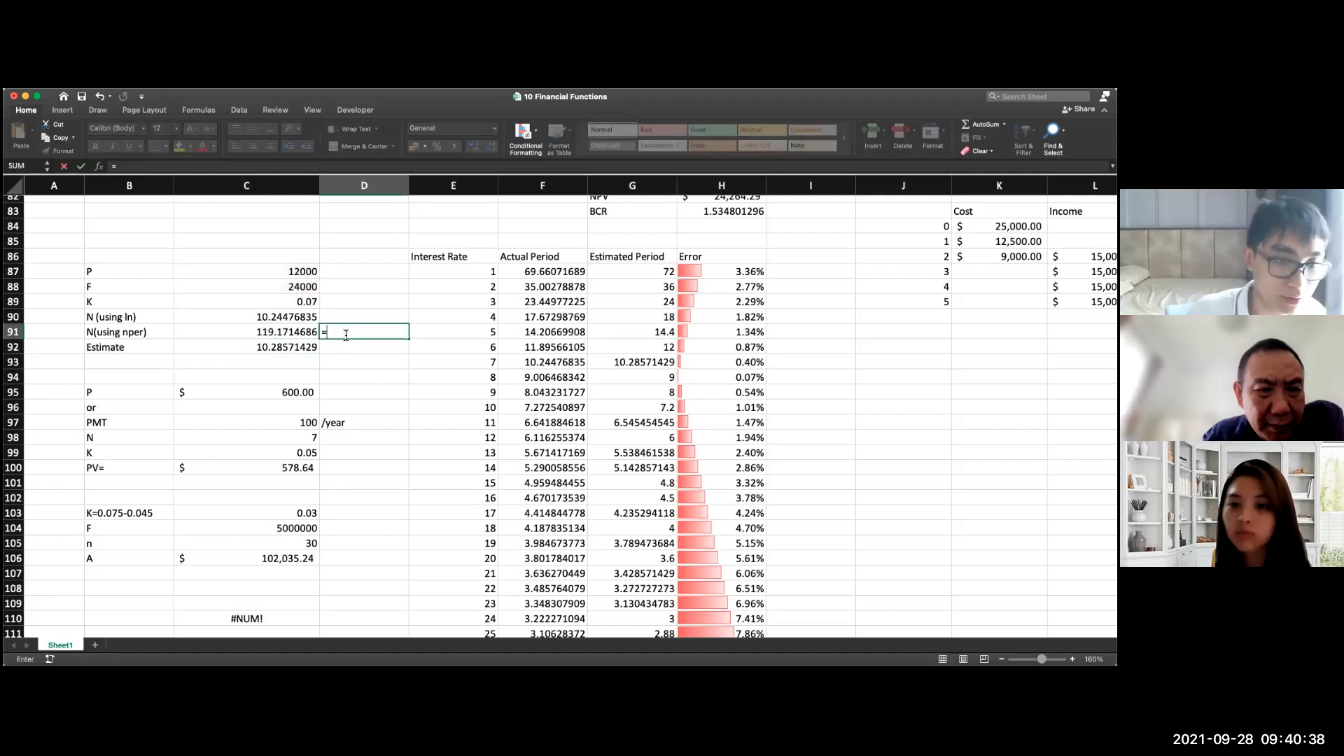
pyautogui.click(283, 332)
pyautogui.write('/12')
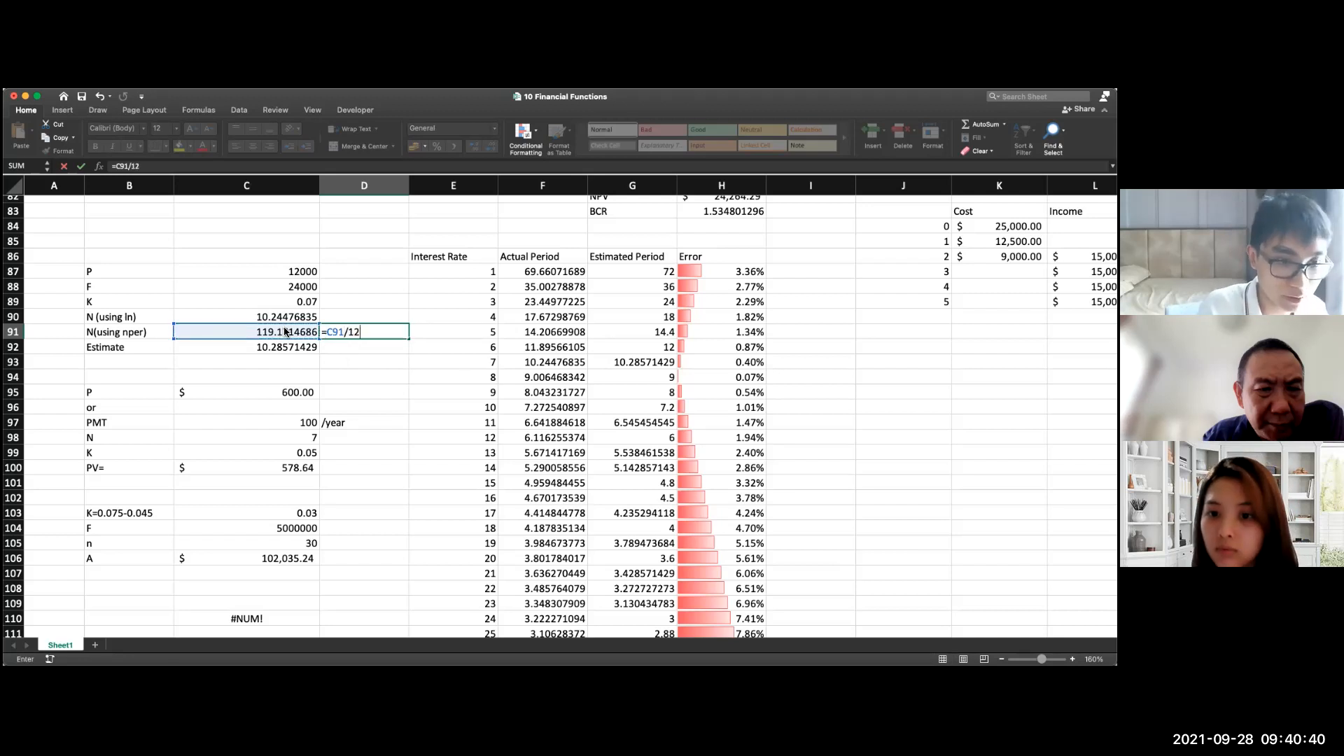
pyautogui.press('Return')
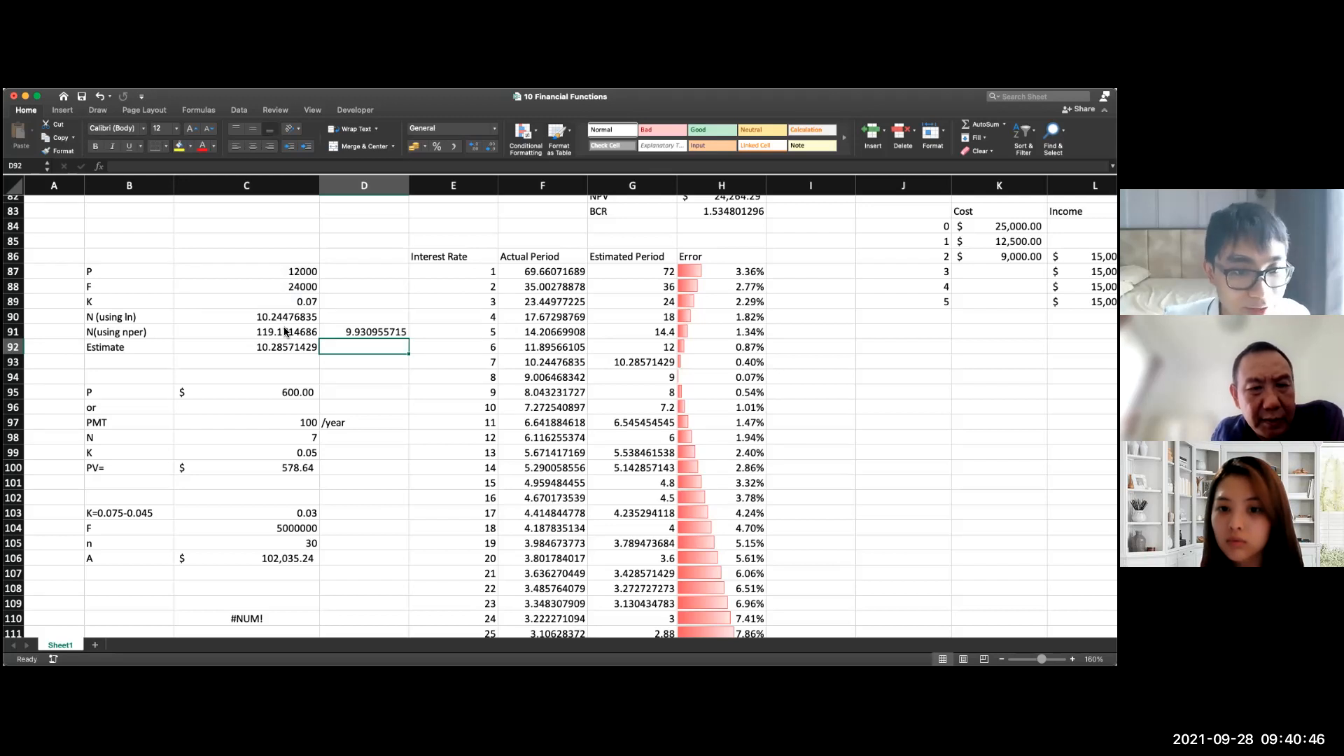
# Step: Negate the payment argument C106 in the NPER formula in C110, making it =NPER(C103;-C106;0;C104;1)
pyautogui.scroll(-10, 339, 453)
pyautogui.scroll(8, 330, 435)
pyautogui.doubleClick(255, 477)
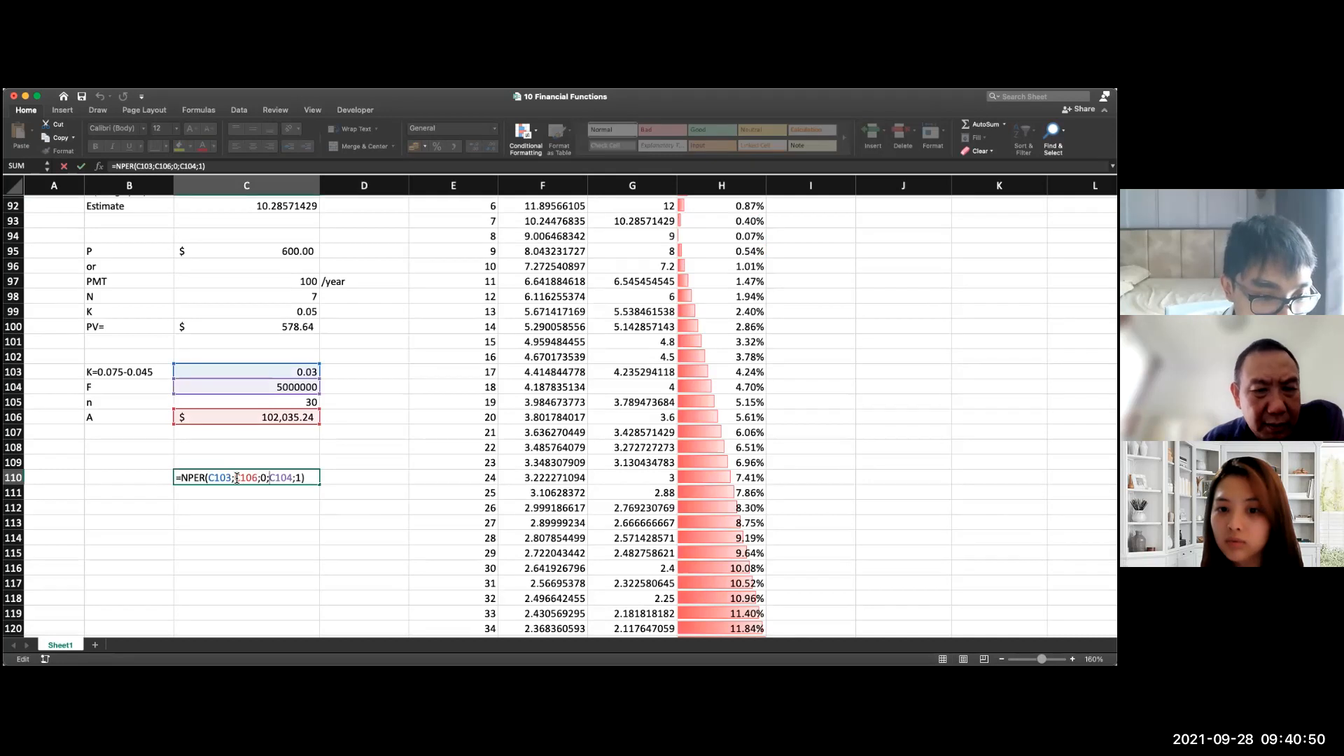
pyautogui.click(237, 478)
pyautogui.write('-')
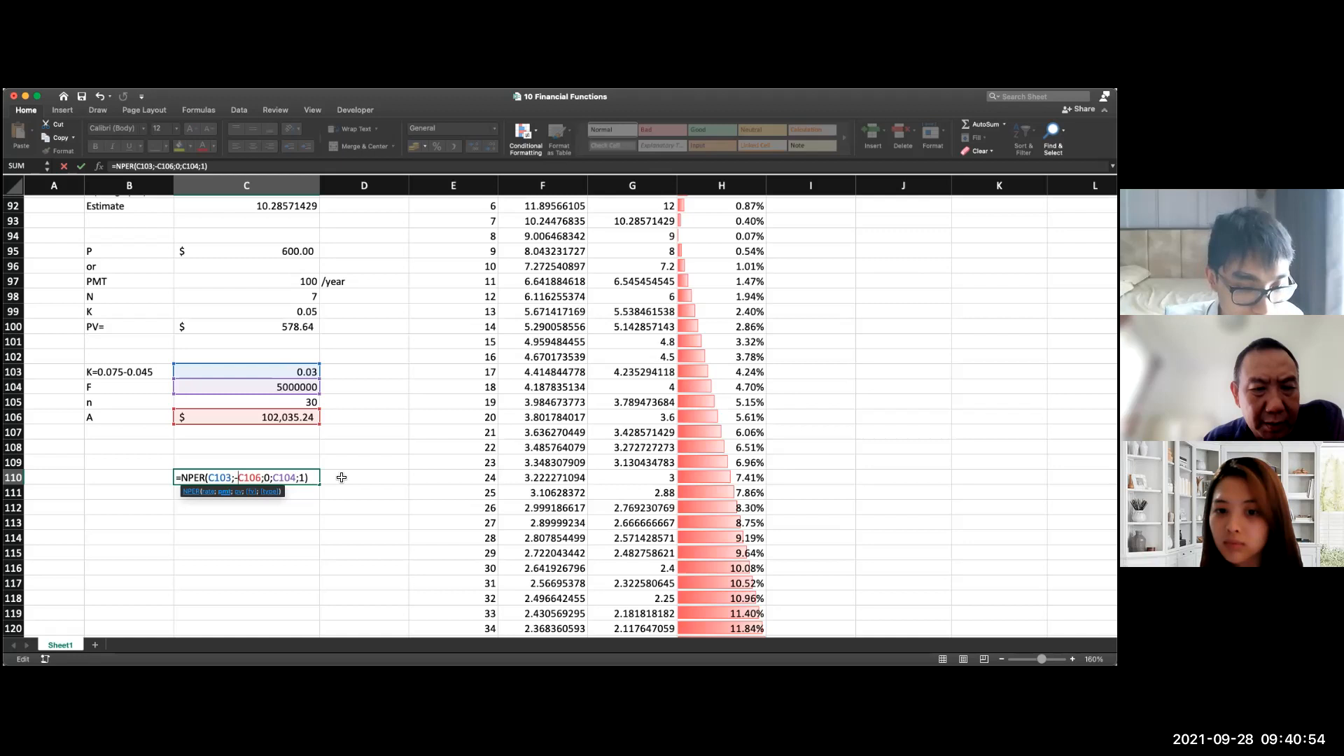
pyautogui.press('Return')
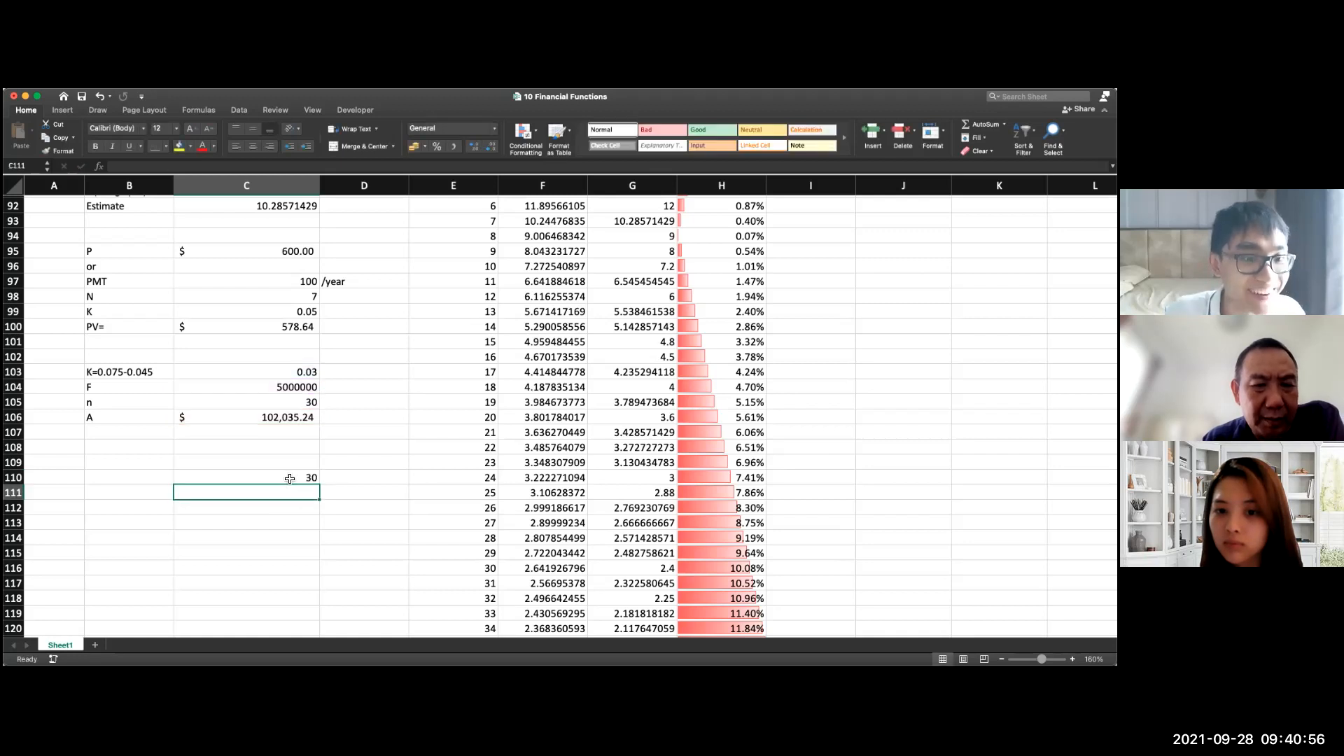
pyautogui.doubleClick(289, 478)
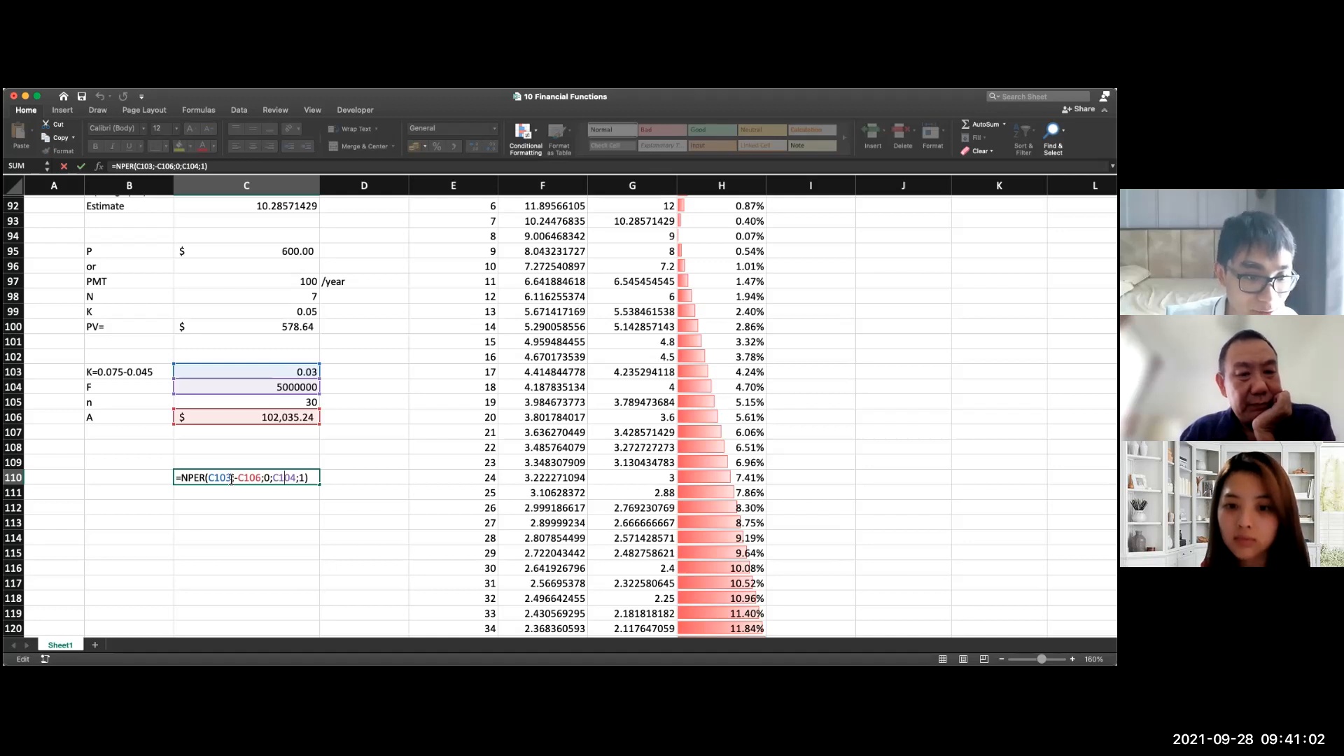
pyautogui.press('Escape')
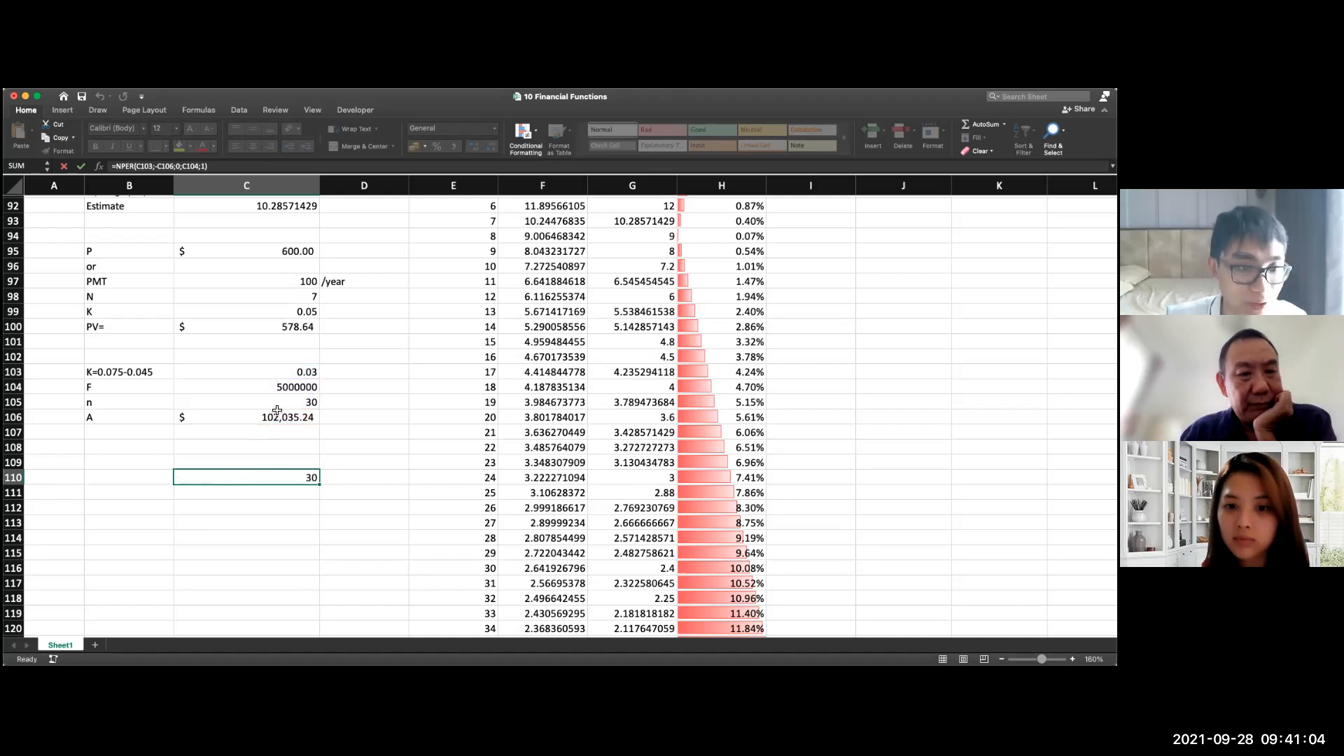
# Step: Remove the division by 12 from the rate argument in C91, making it =NPER(C89;;-C87;C88;0), and compare it with C90
pyautogui.scroll(7, 284, 490)
pyautogui.click(284, 501)
pyautogui.doubleClick(284, 502)
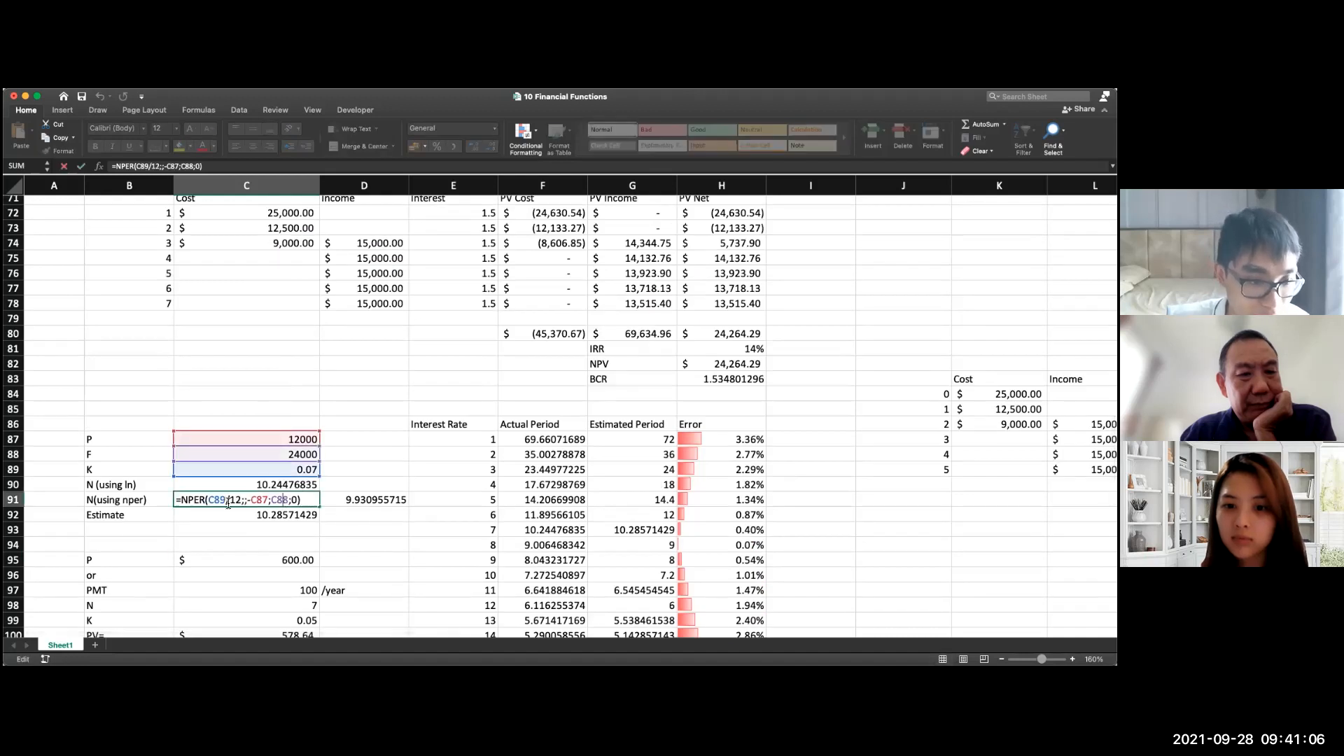
pyautogui.click(229, 501)
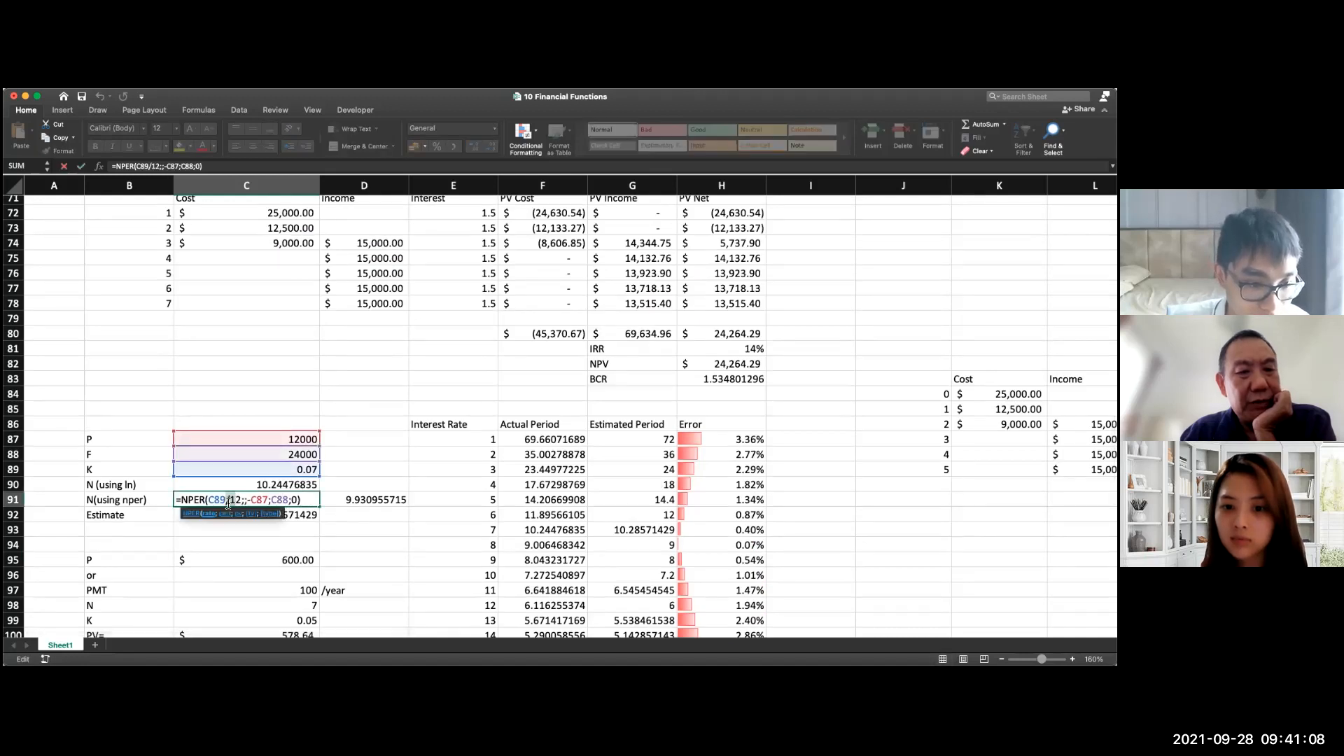
pyautogui.moveTo(240, 501); pyautogui.dragTo(226, 501)
pyautogui.press('BackSpace')
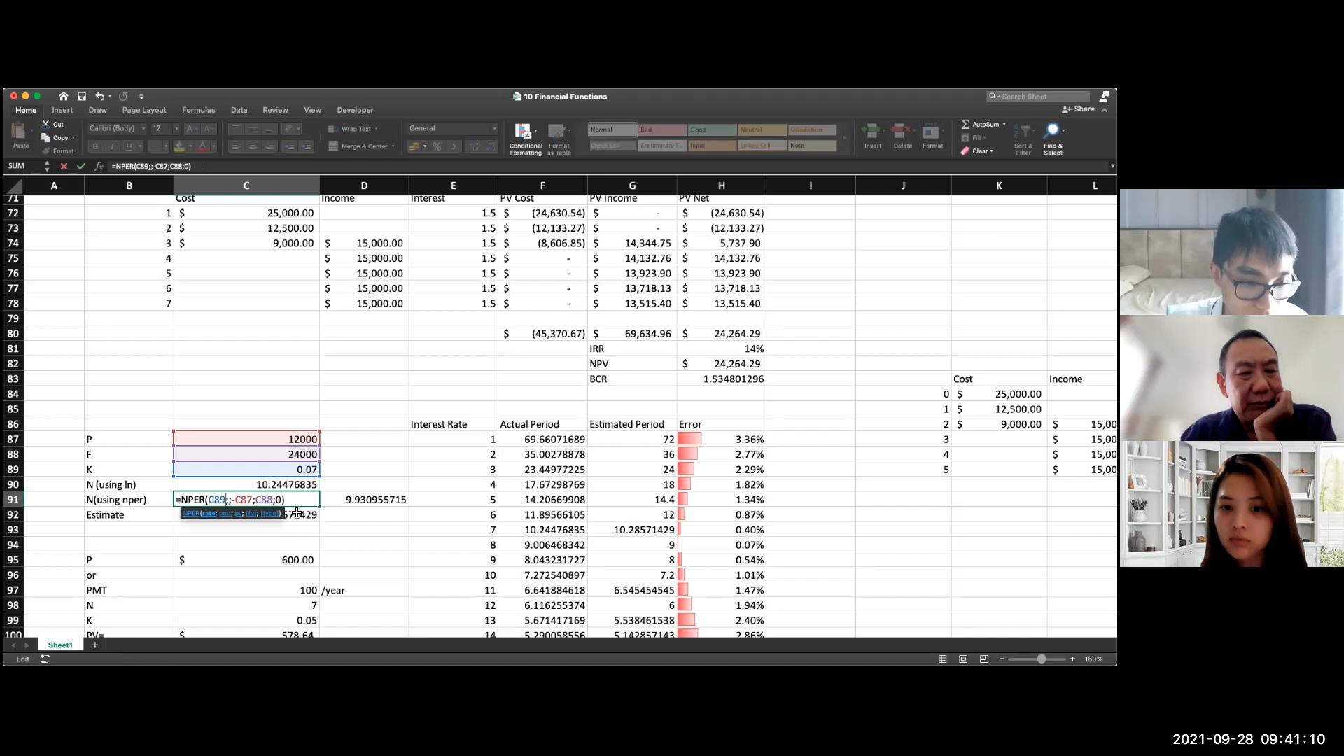
pyautogui.press('Return')
pyautogui.click(294, 498)
pyautogui.click(290, 481)
pyautogui.click(289, 499)
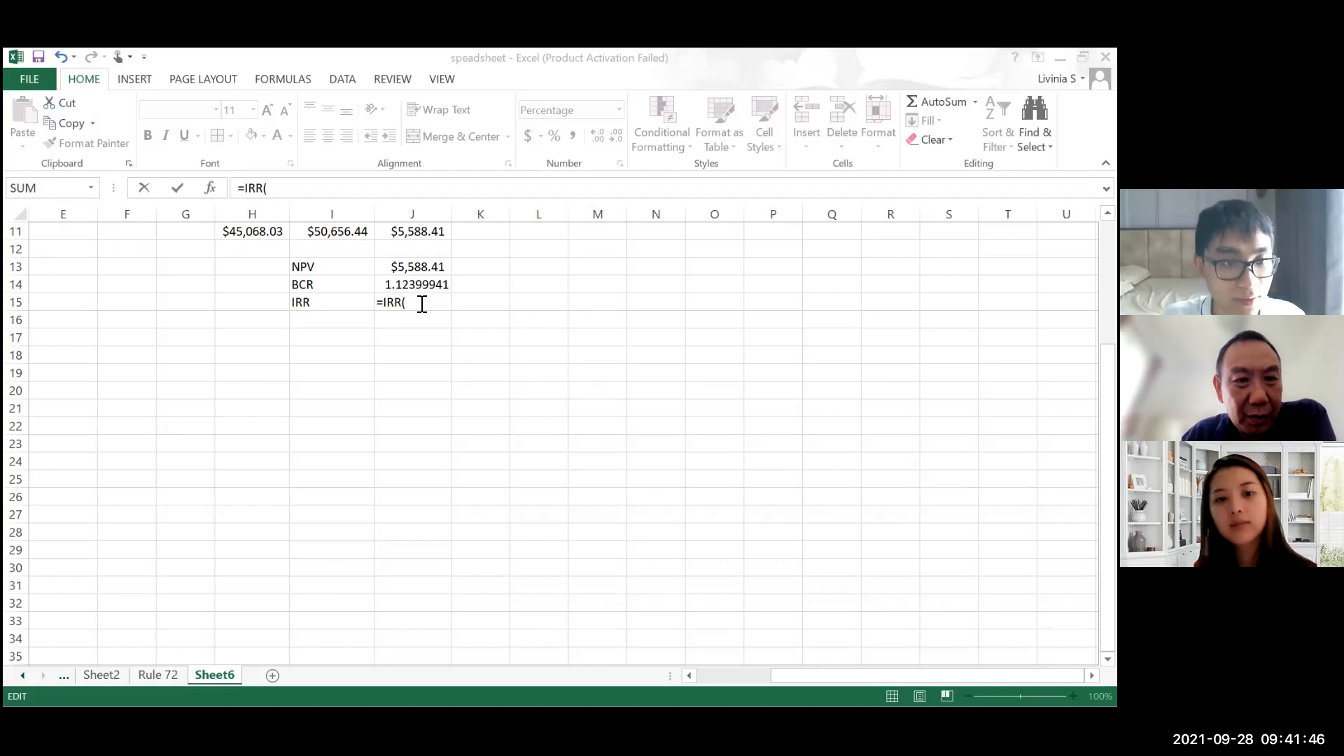
# Step: Complete the IRR formula in J15 of Sheet6 with the PV net values of years 0 to 5, J4:J9
pyautogui.click(422, 304)
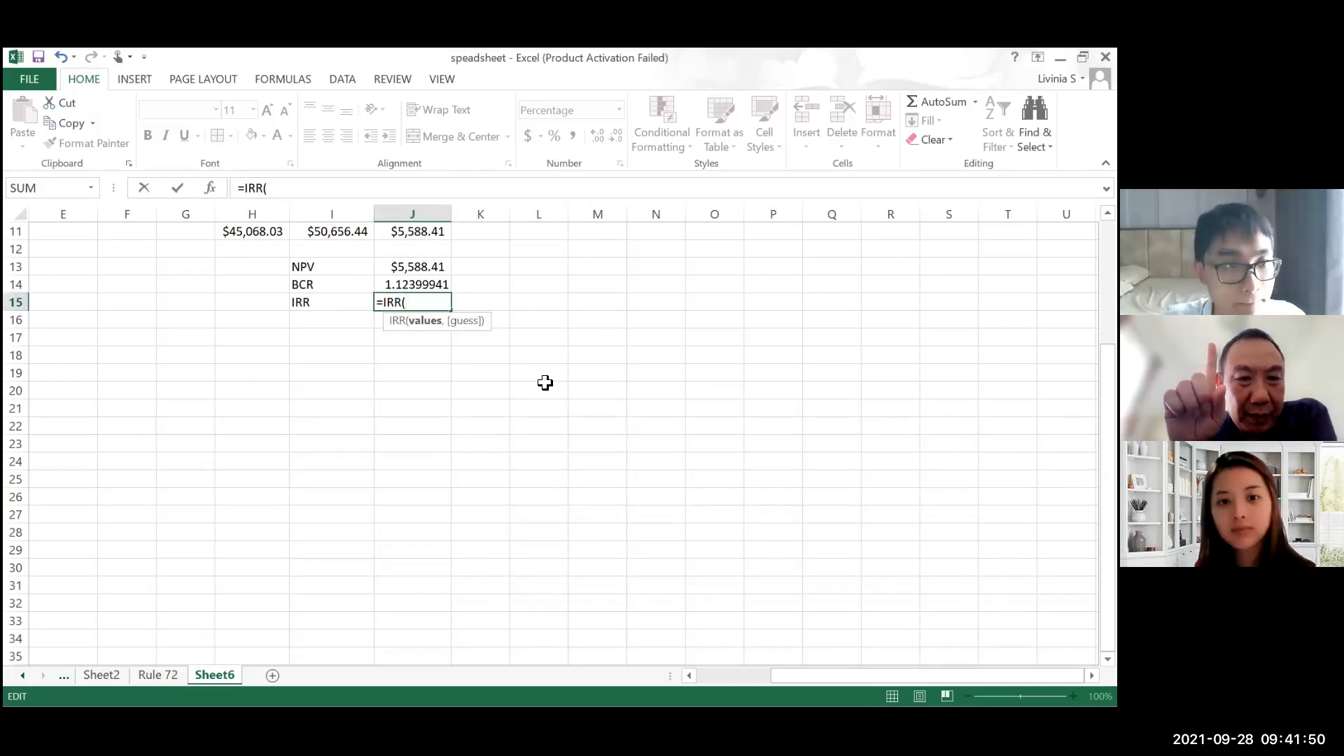
pyautogui.scroll(1, 545, 383)
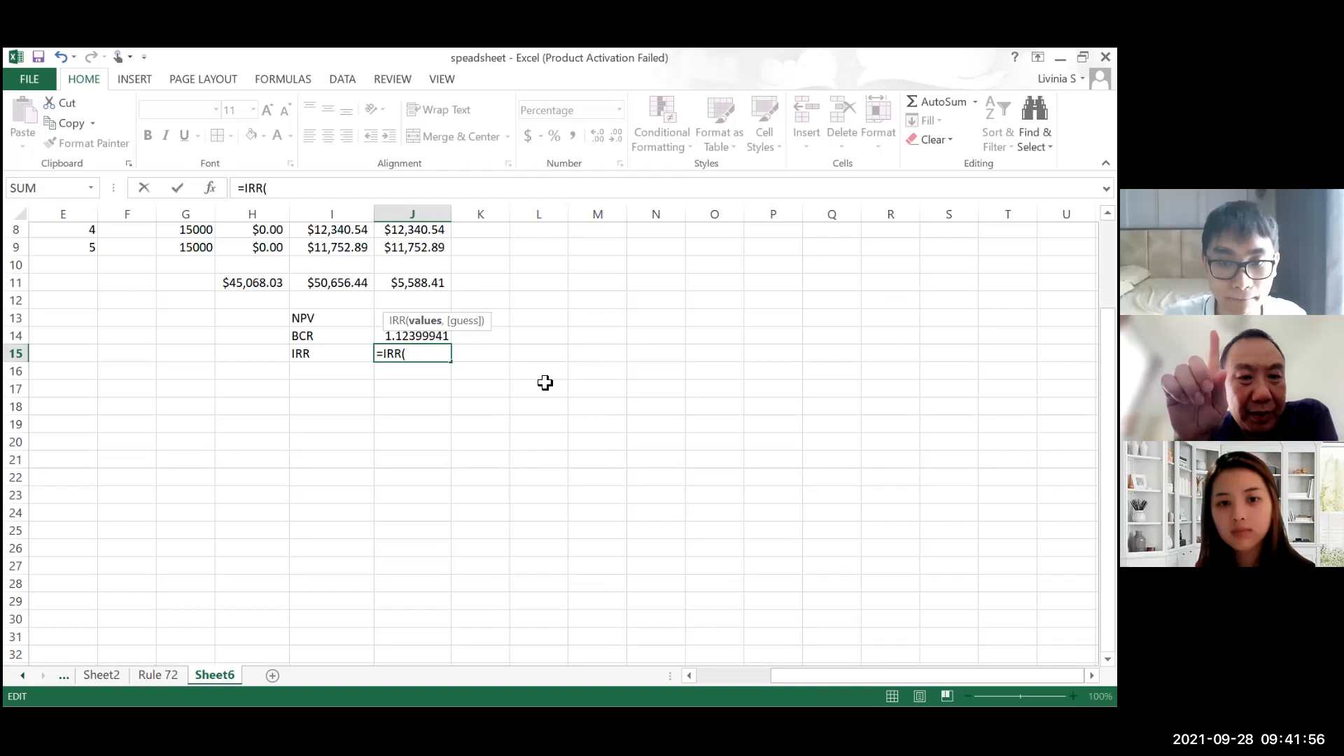
pyautogui.scroll(3, 545, 382)
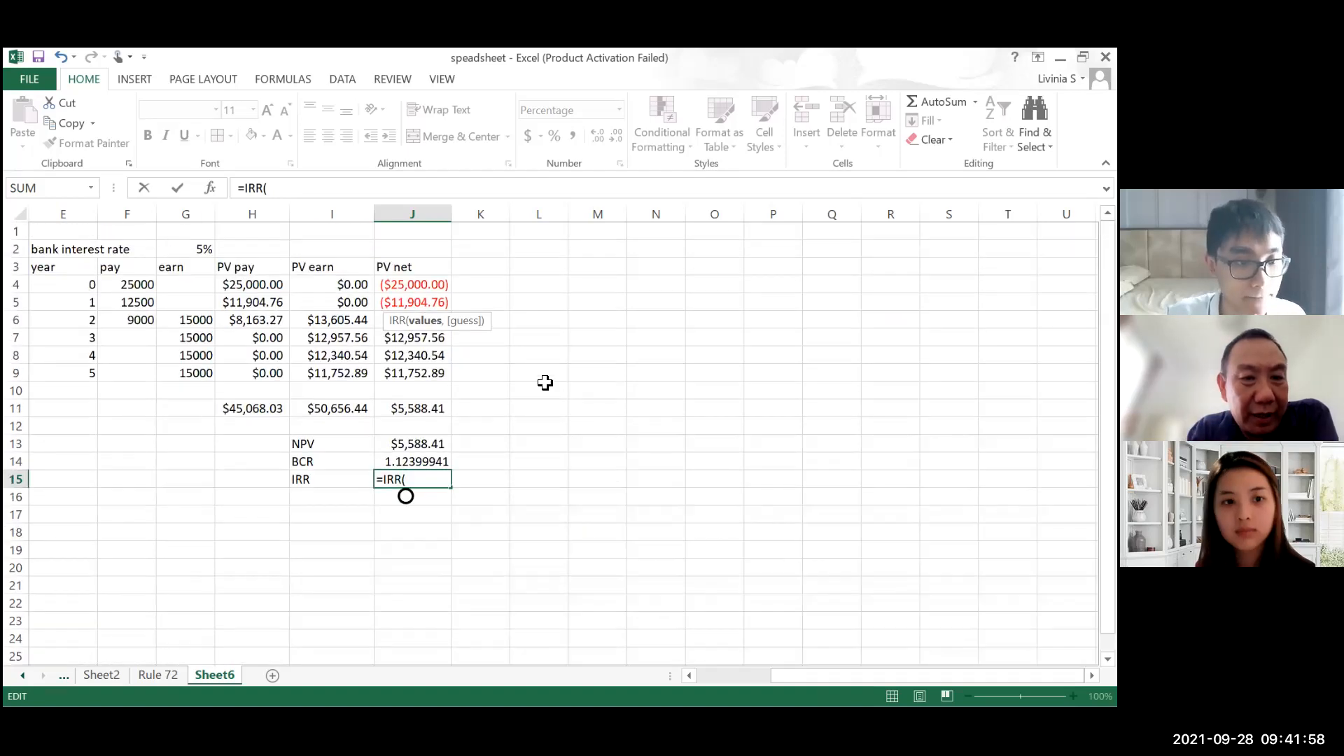
pyautogui.click(440, 410)
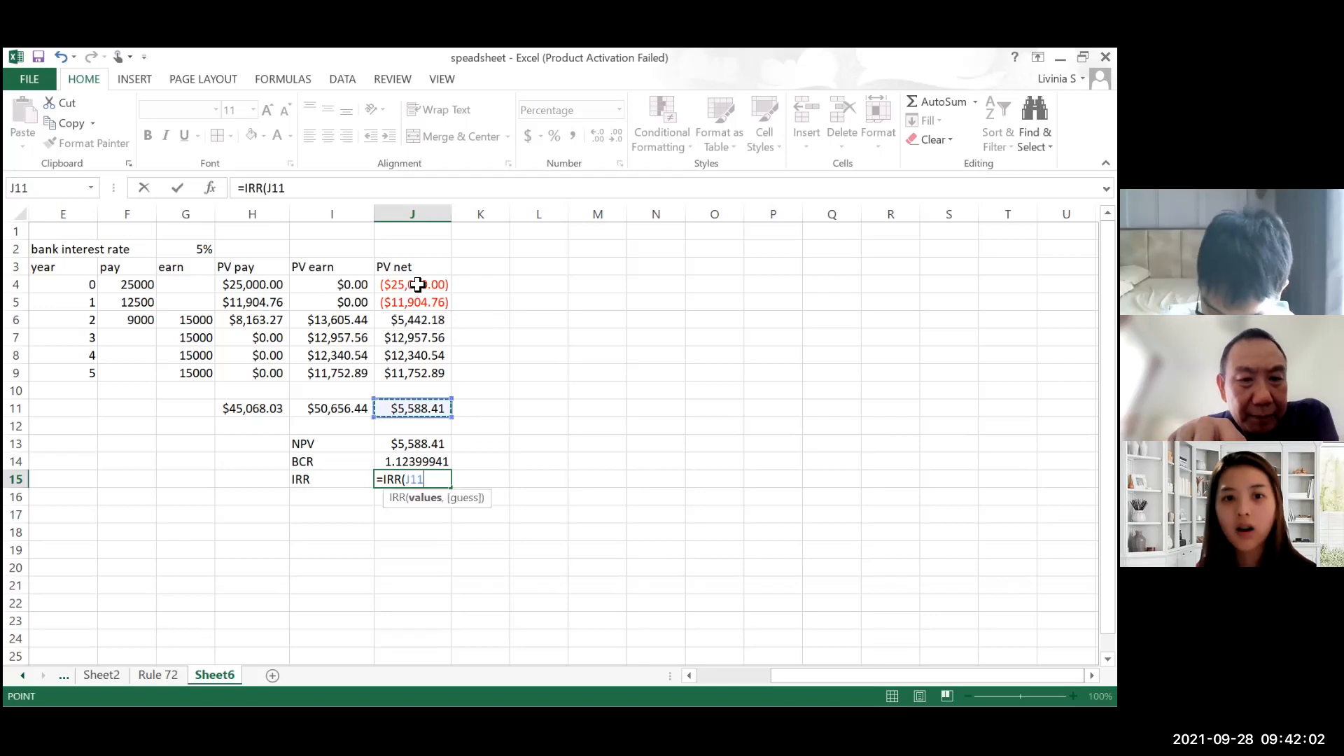
pyautogui.click(413, 287)
pyautogui.moveTo(413, 294); pyautogui.dragTo(406, 373)
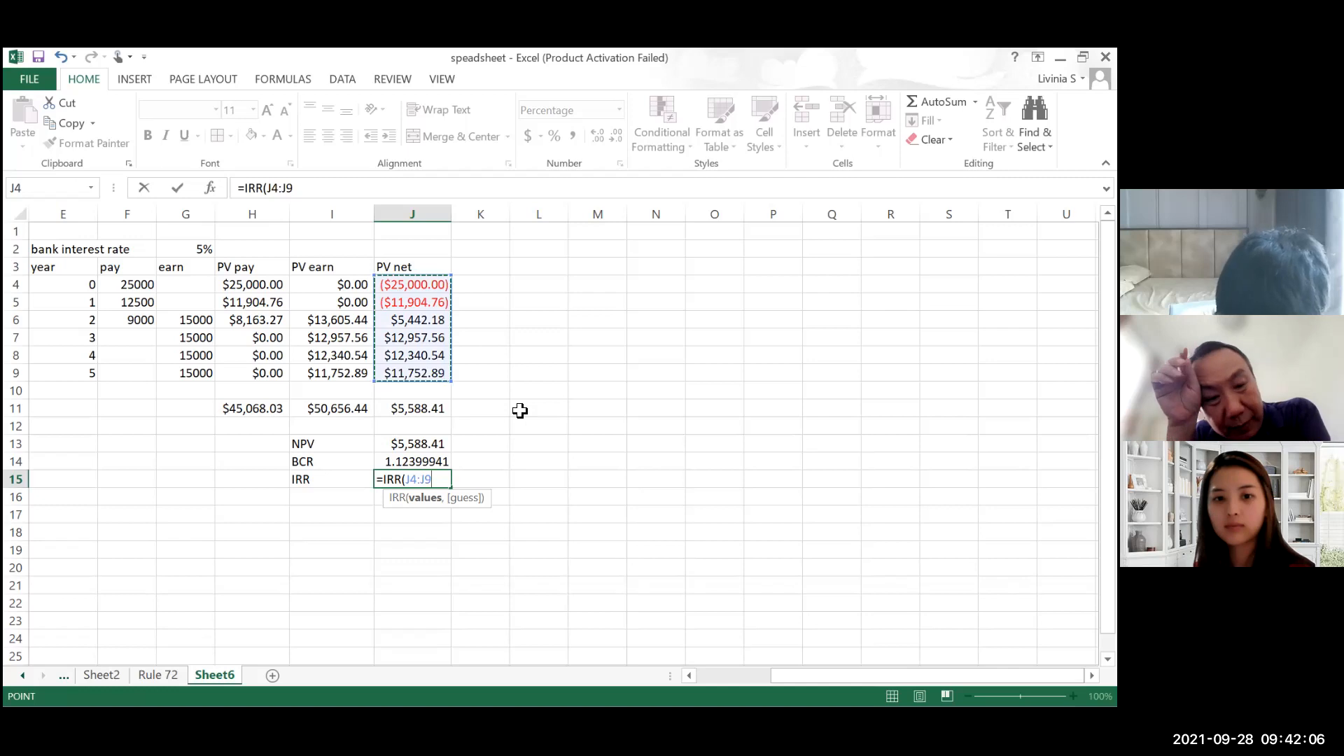
pyautogui.press('Return')
pyautogui.scroll(-3, 519, 410)
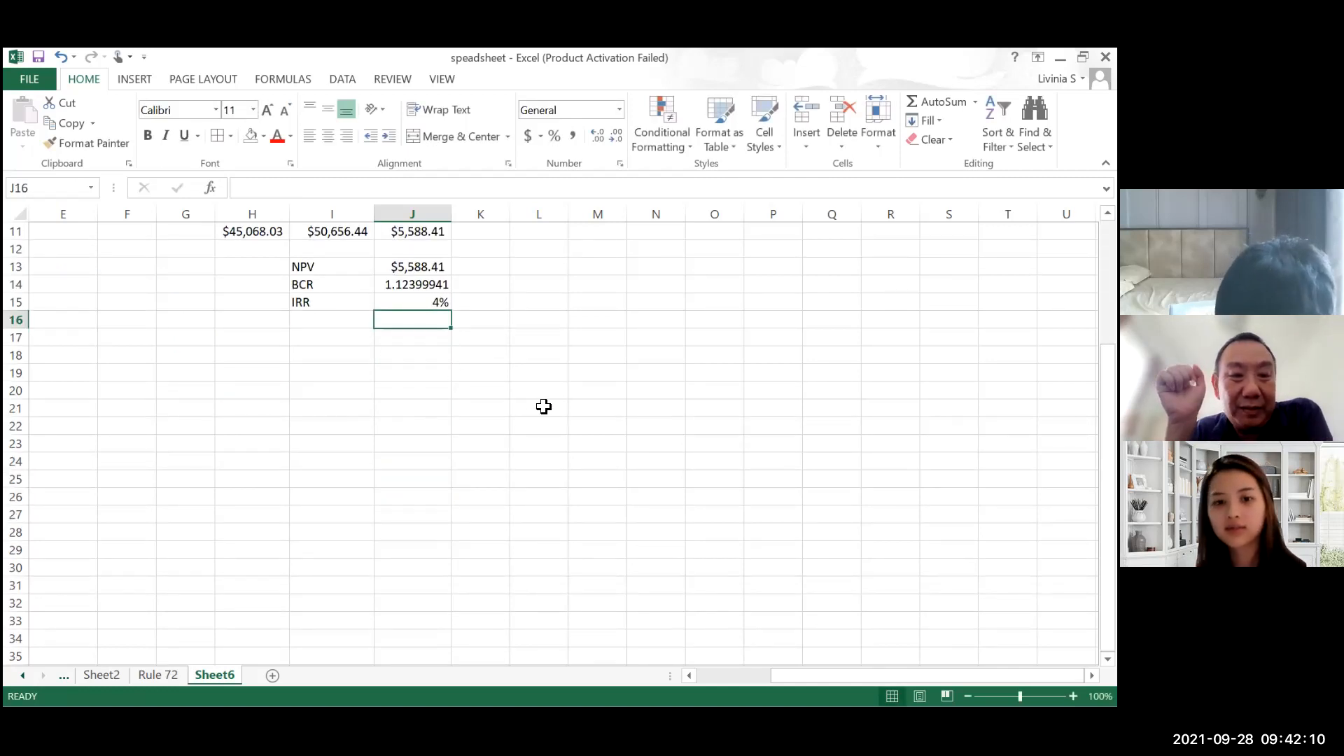
pyautogui.scroll(3, 626, 453)
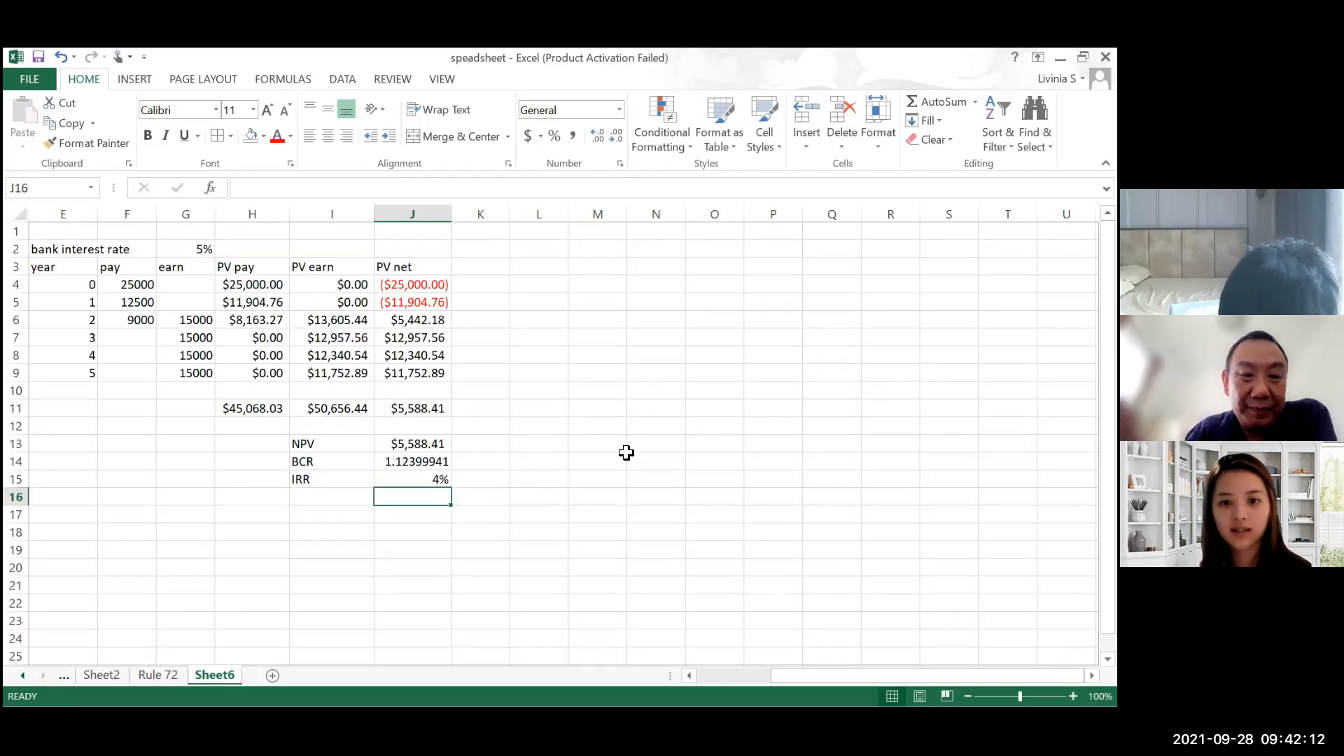
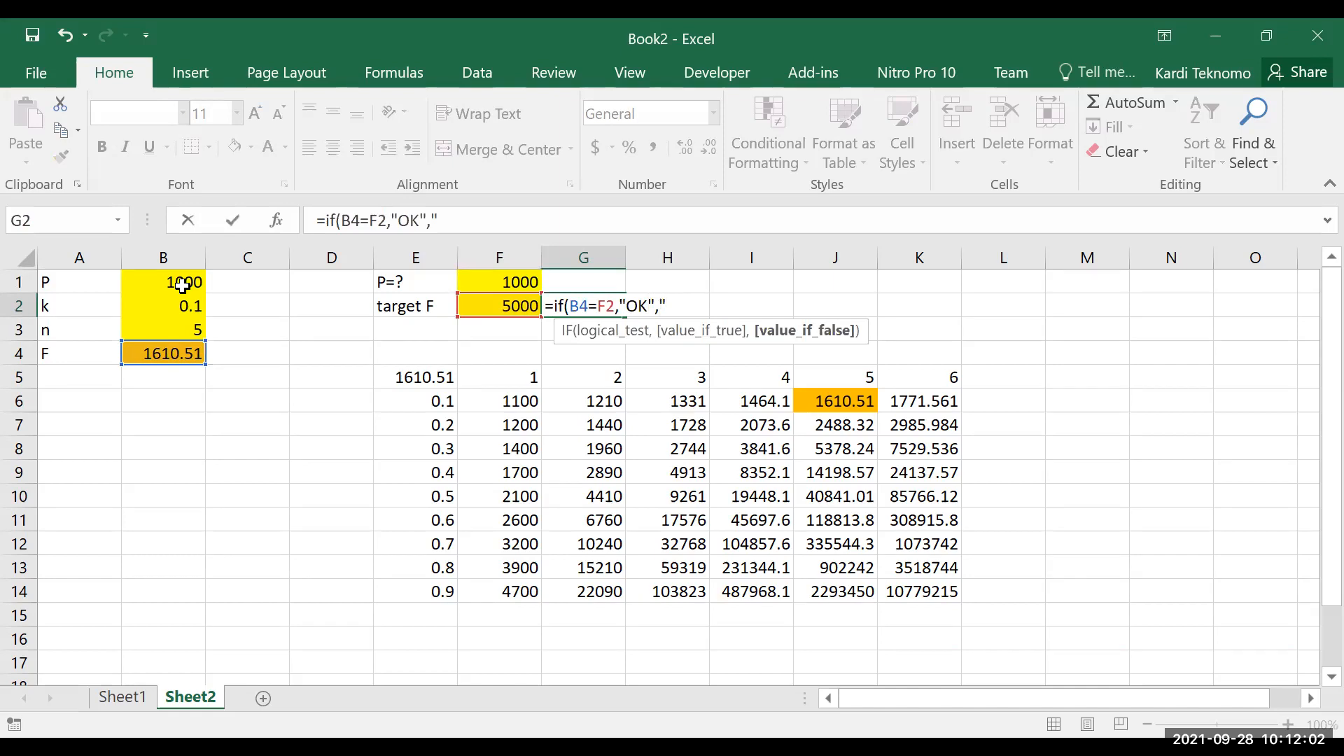
# Step: Complete the check formula in G2 as =IF(B4=F2,"OK","NOT OK")
pyautogui.write('OT OK')
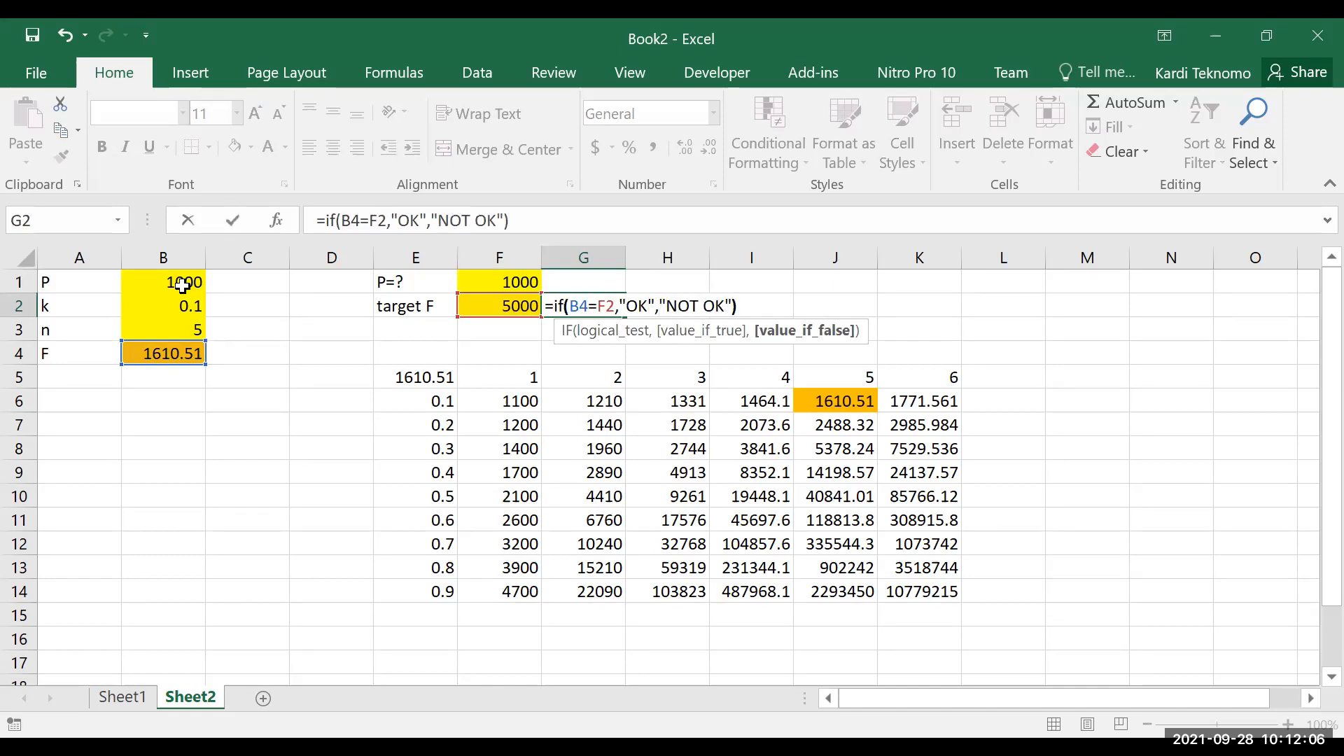
pyautogui.hotkey('ctrl', 'Return')
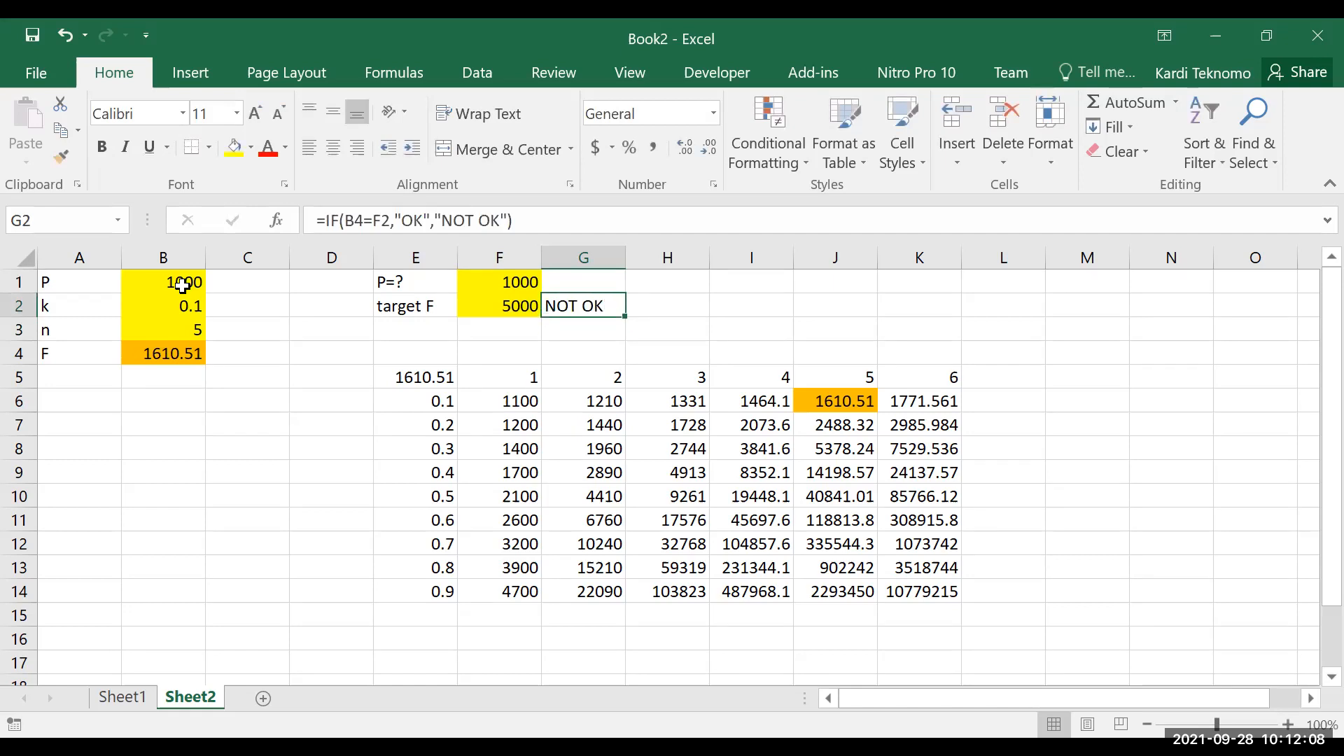
# Step: Try P values of 2000 and 3000 in F1 to approach the target F by trial and error
pyautogui.press('Up')
pyautogui.press('Left')
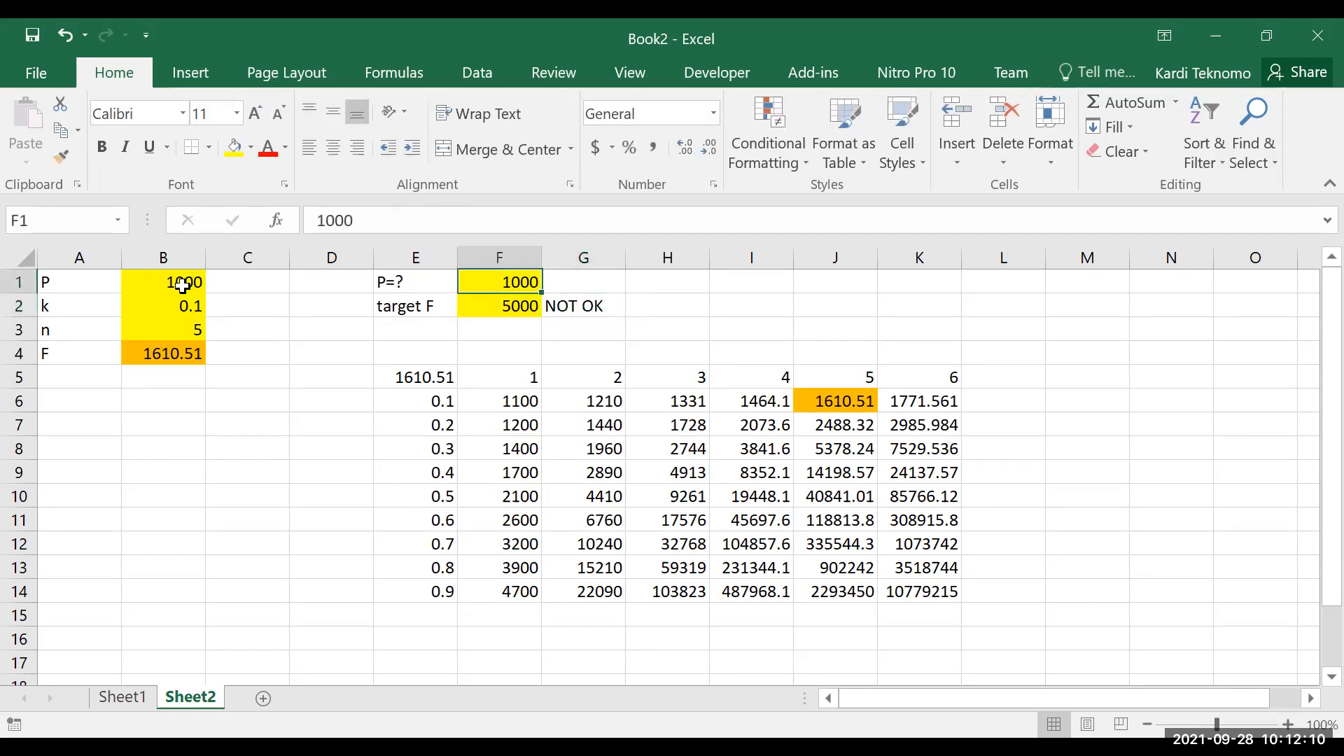
pyautogui.write('2000')
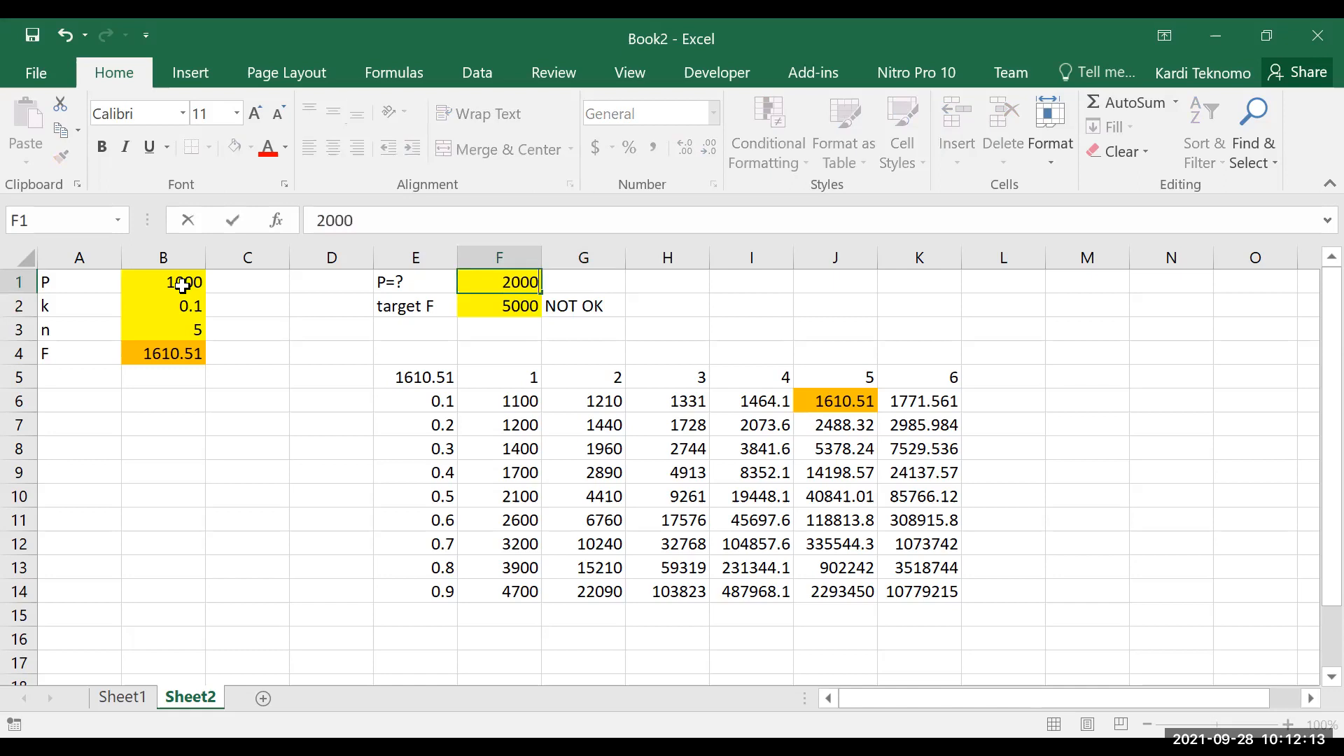
pyautogui.press('Return')
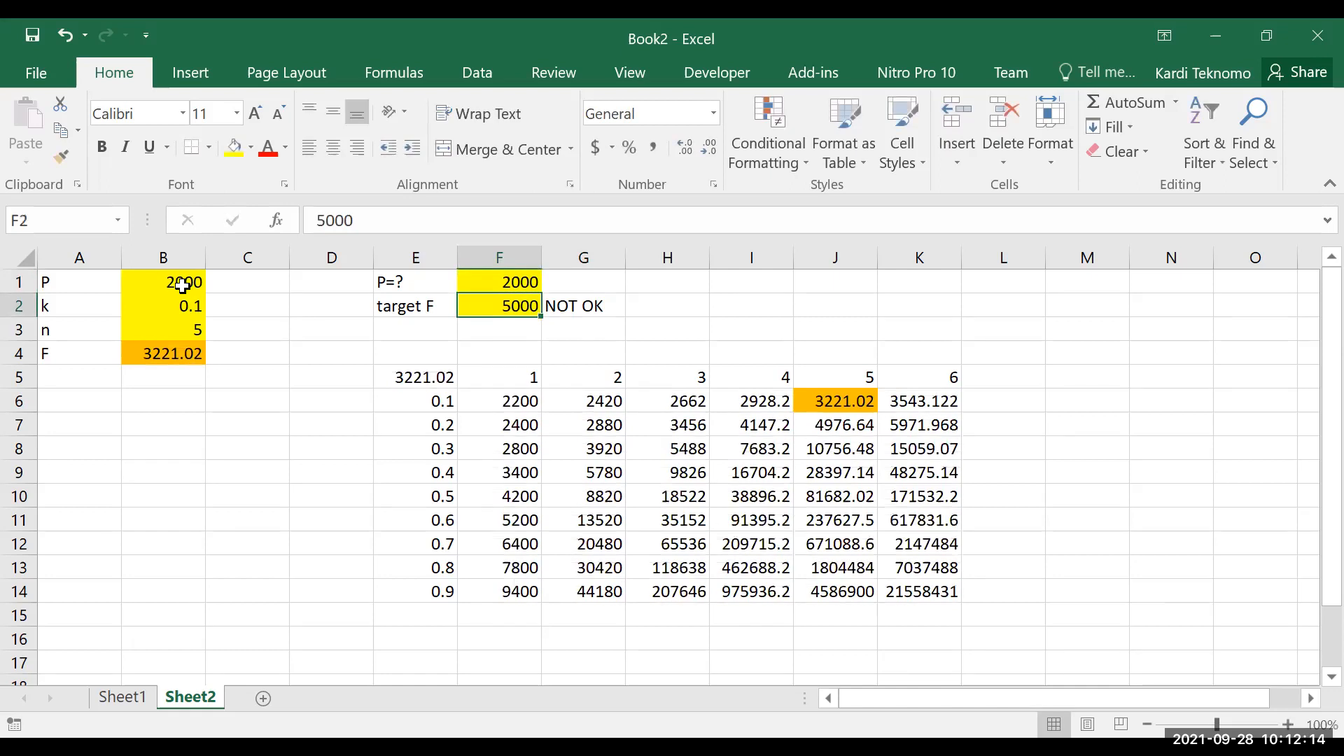
pyautogui.press('Up')
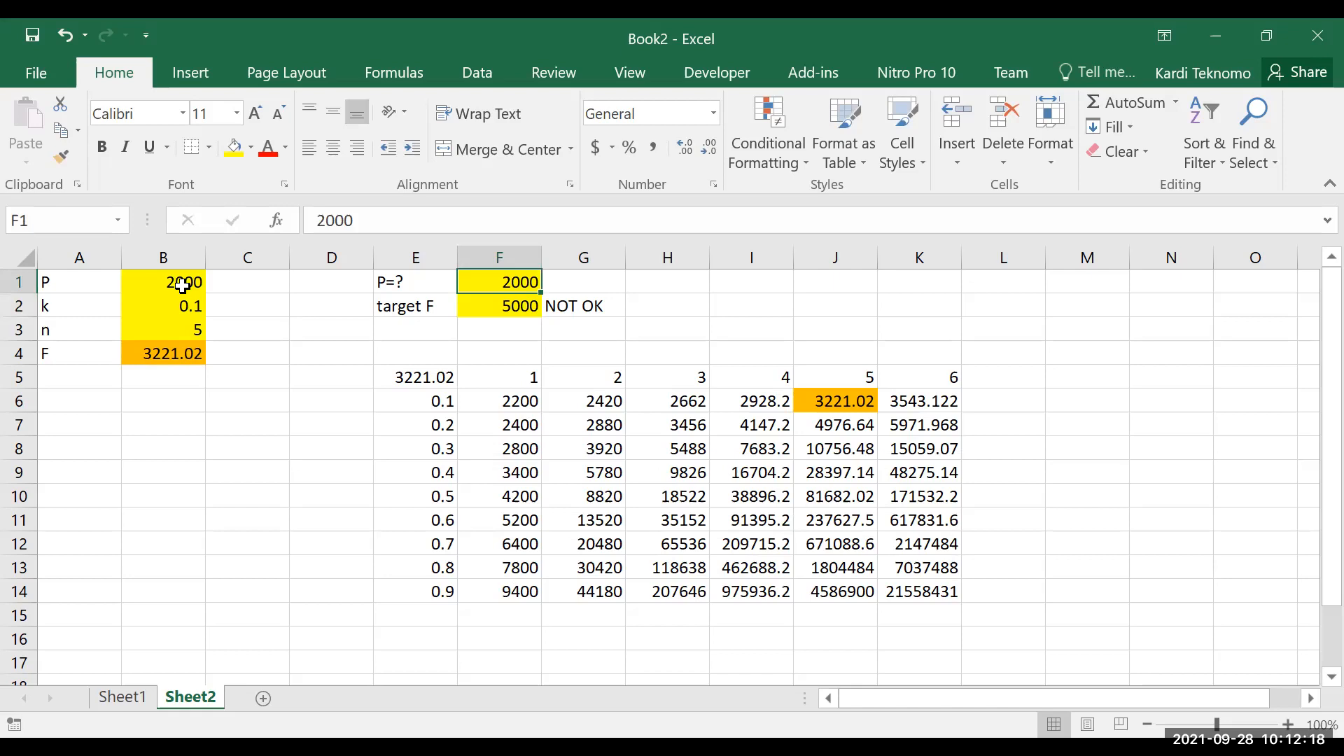
pyautogui.write('3000')
pyautogui.press('Return')
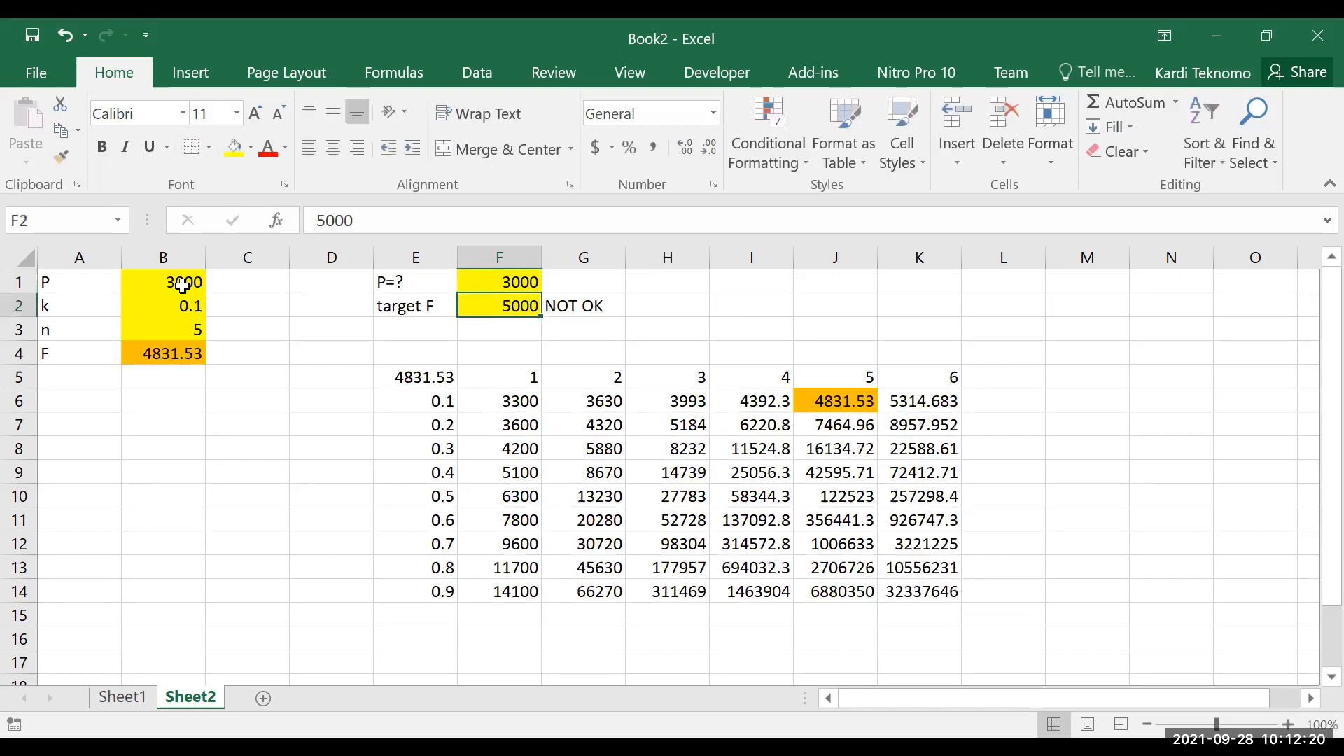
# Step: Test further P guesses of 4000, 3500 and 3300 in F1 against the target F
pyautogui.press('Up')
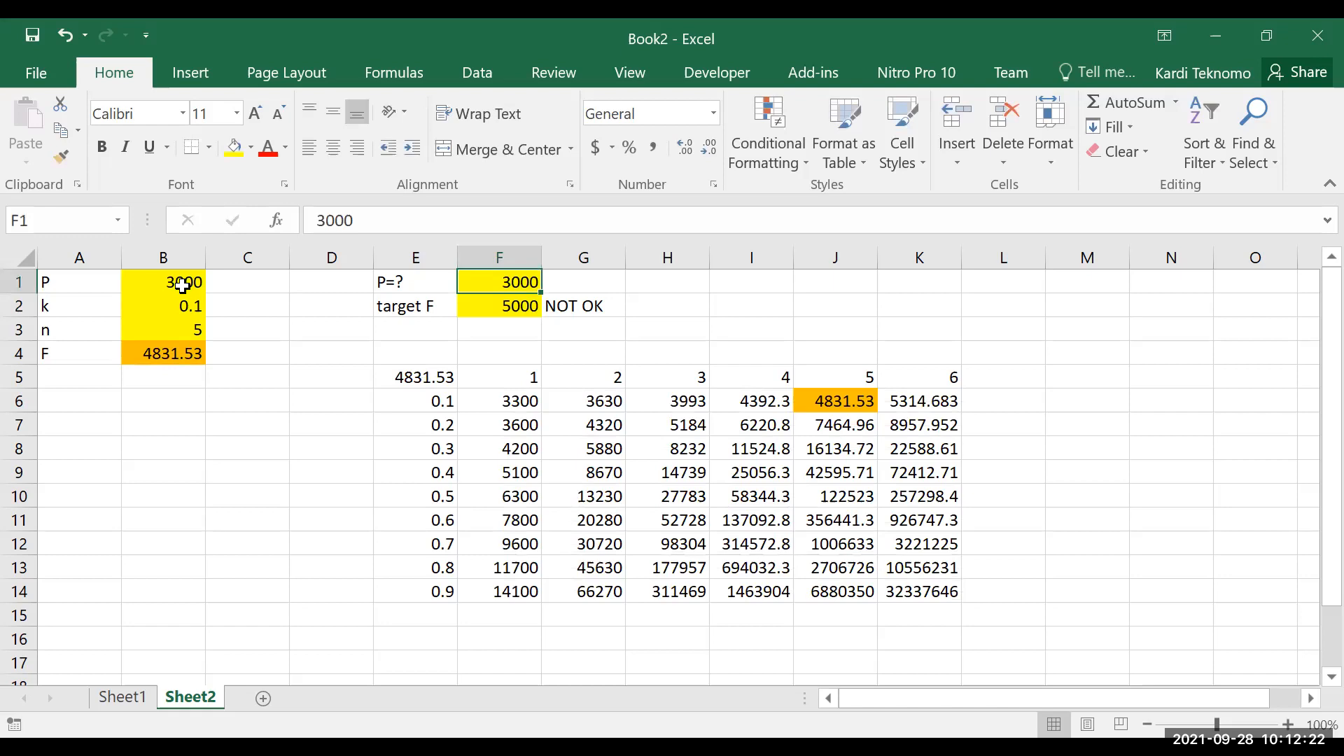
pyautogui.write('4000')
pyautogui.press('Return')
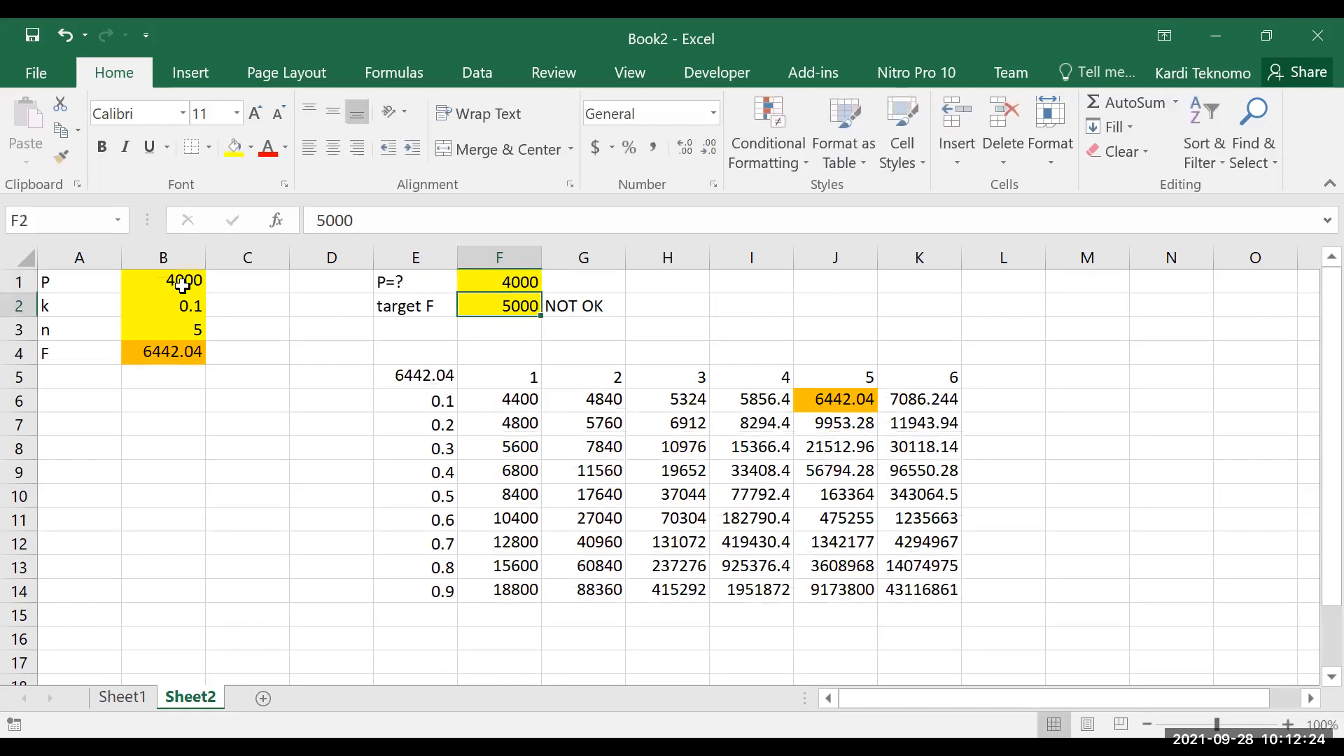
pyautogui.press('Up')
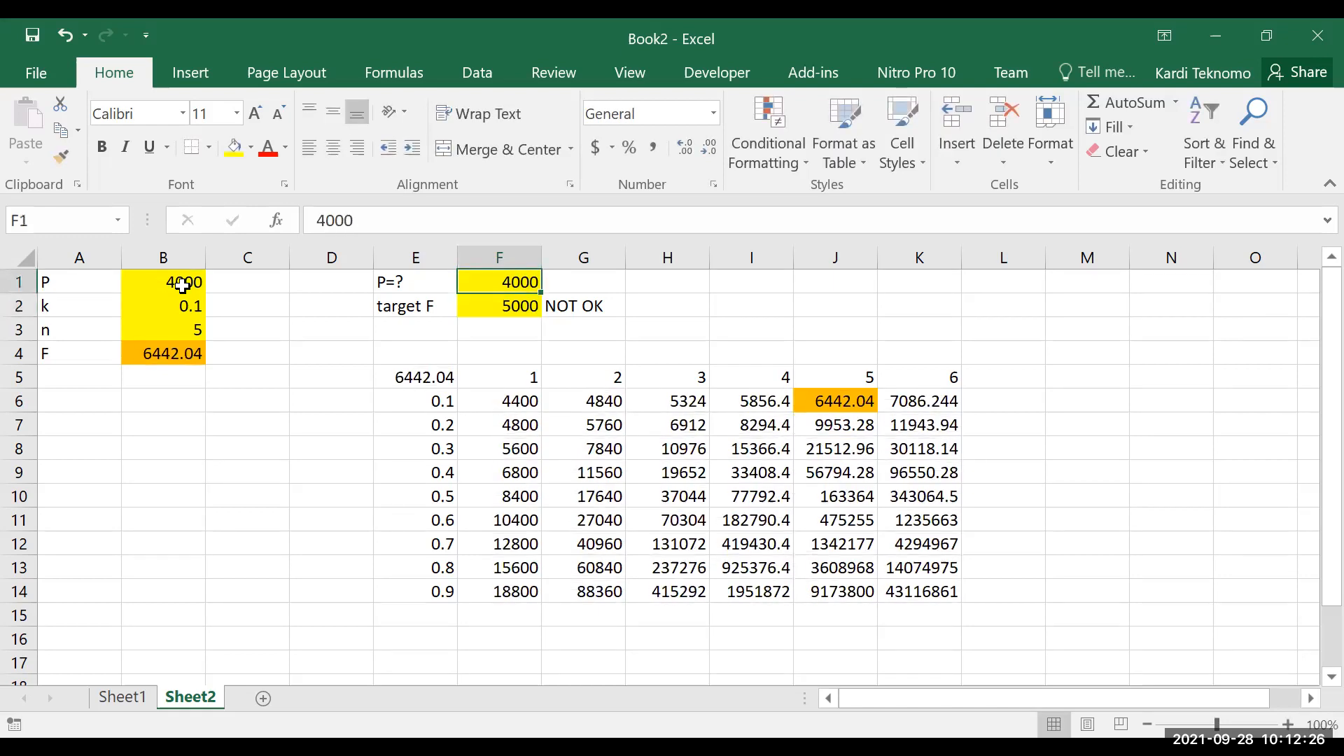
pyautogui.write('3500')
pyautogui.press('Return')
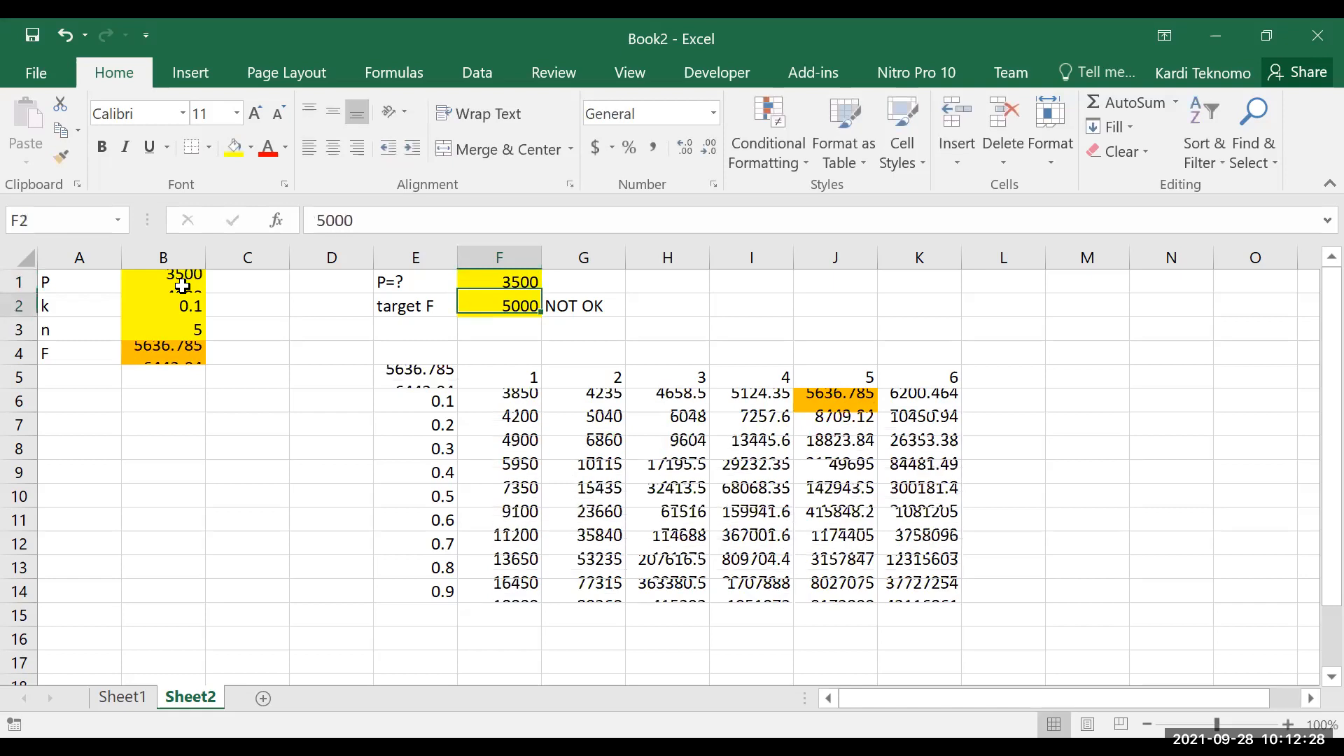
pyautogui.press('Up')
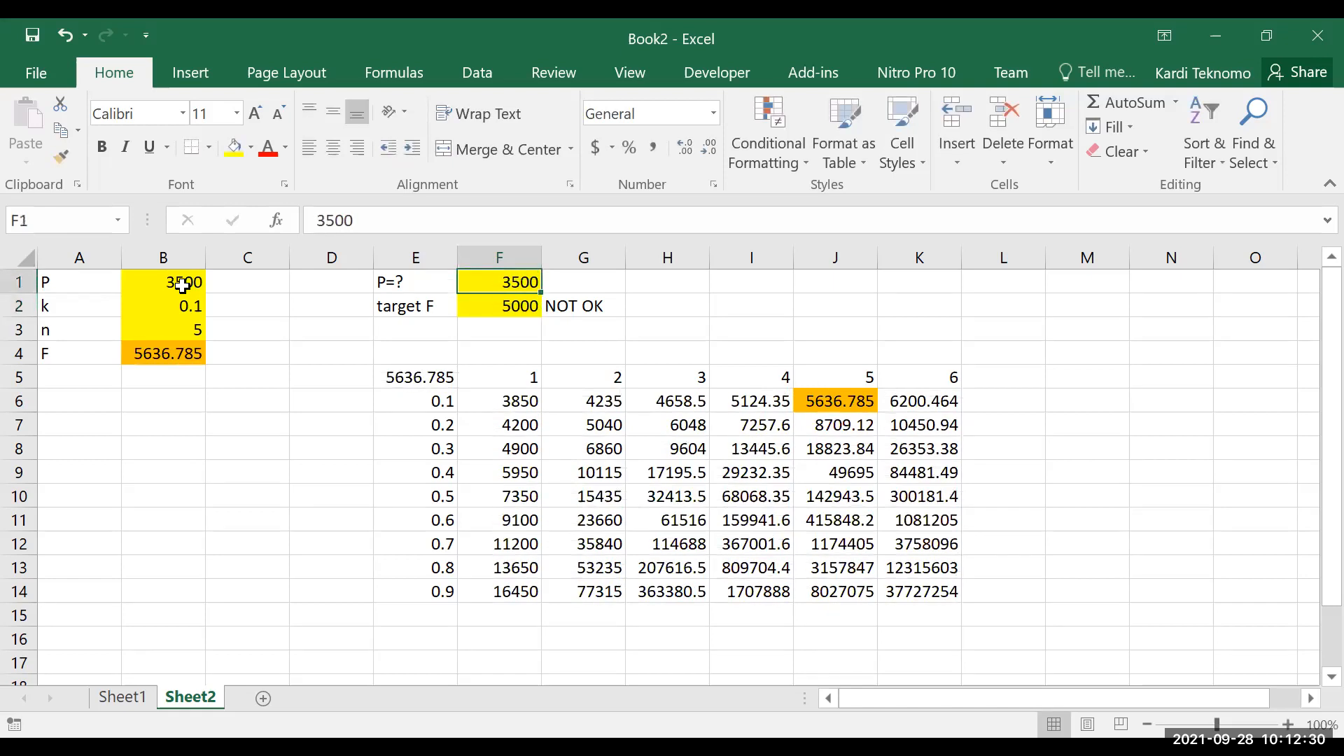
pyautogui.write('3300')
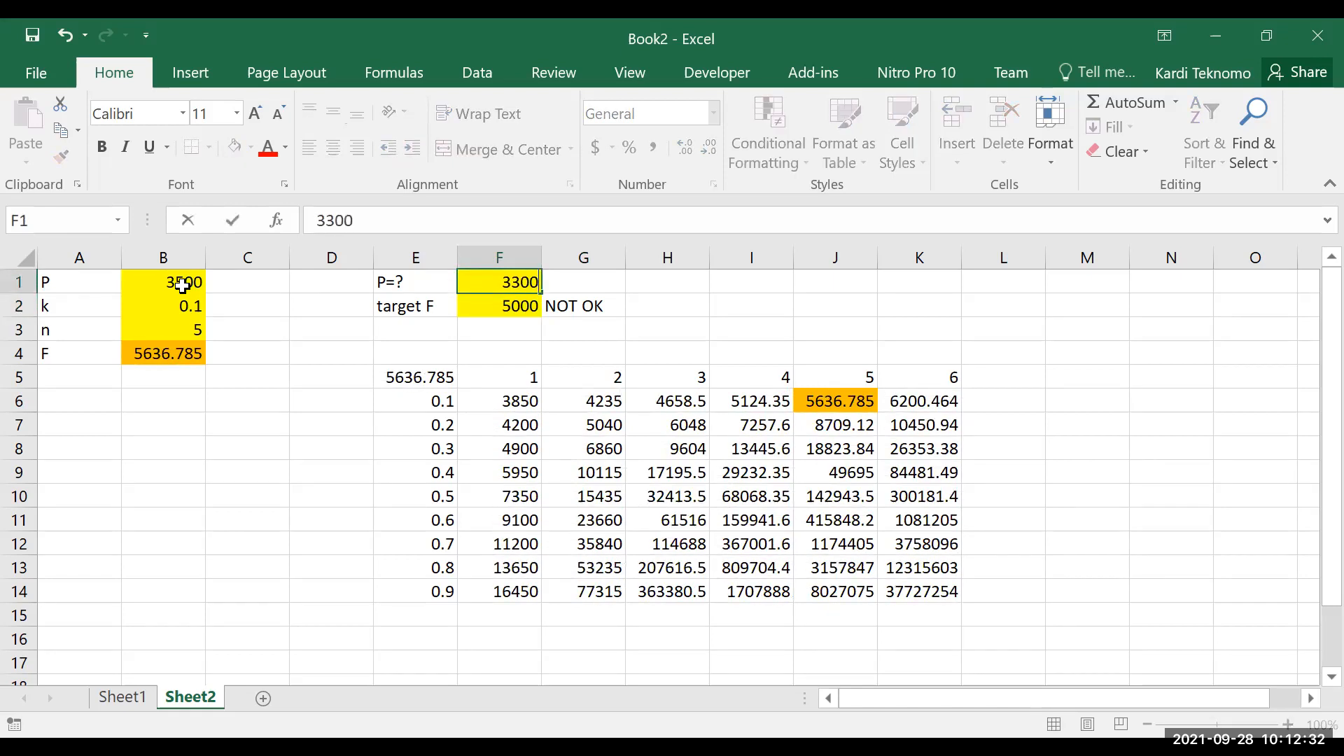
pyautogui.press('Return')
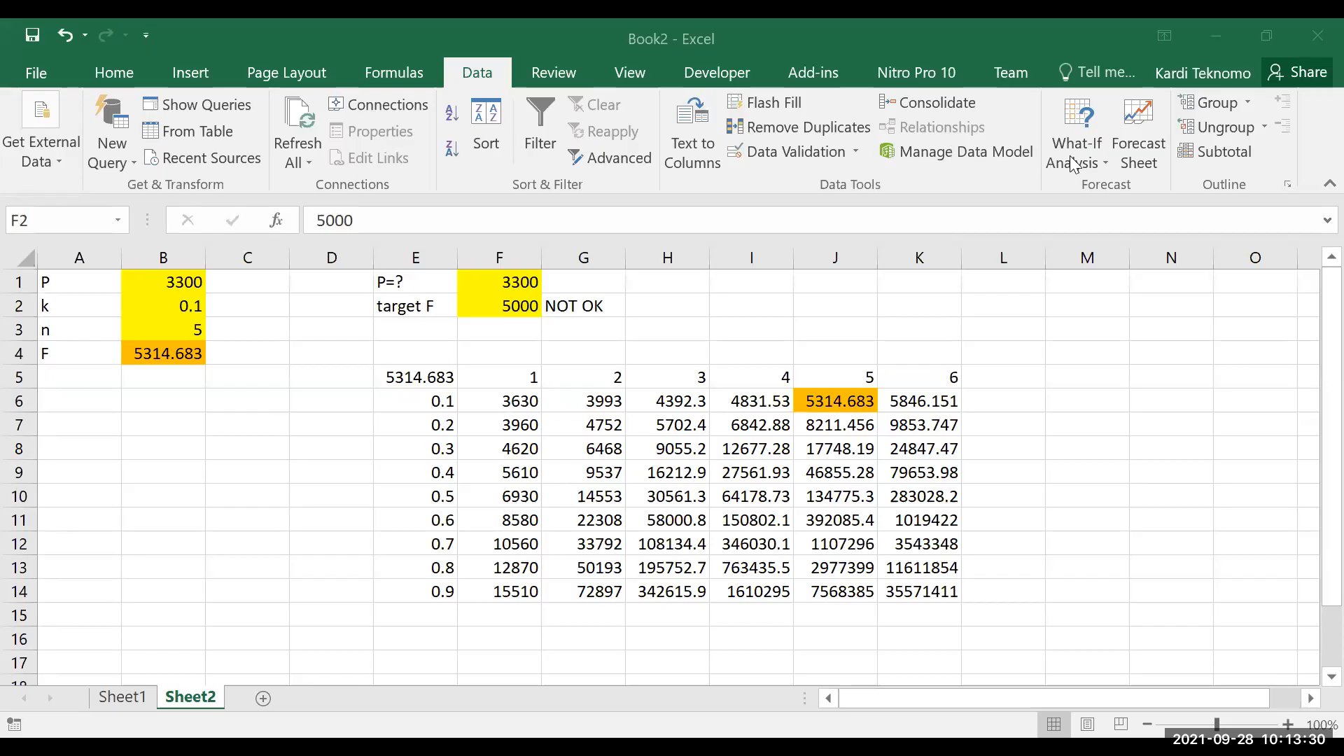
# Step: Run Goal Seek to set F in B4 to 5000 by changing P in F1, and accept the solution
pyautogui.click(1100, 164)
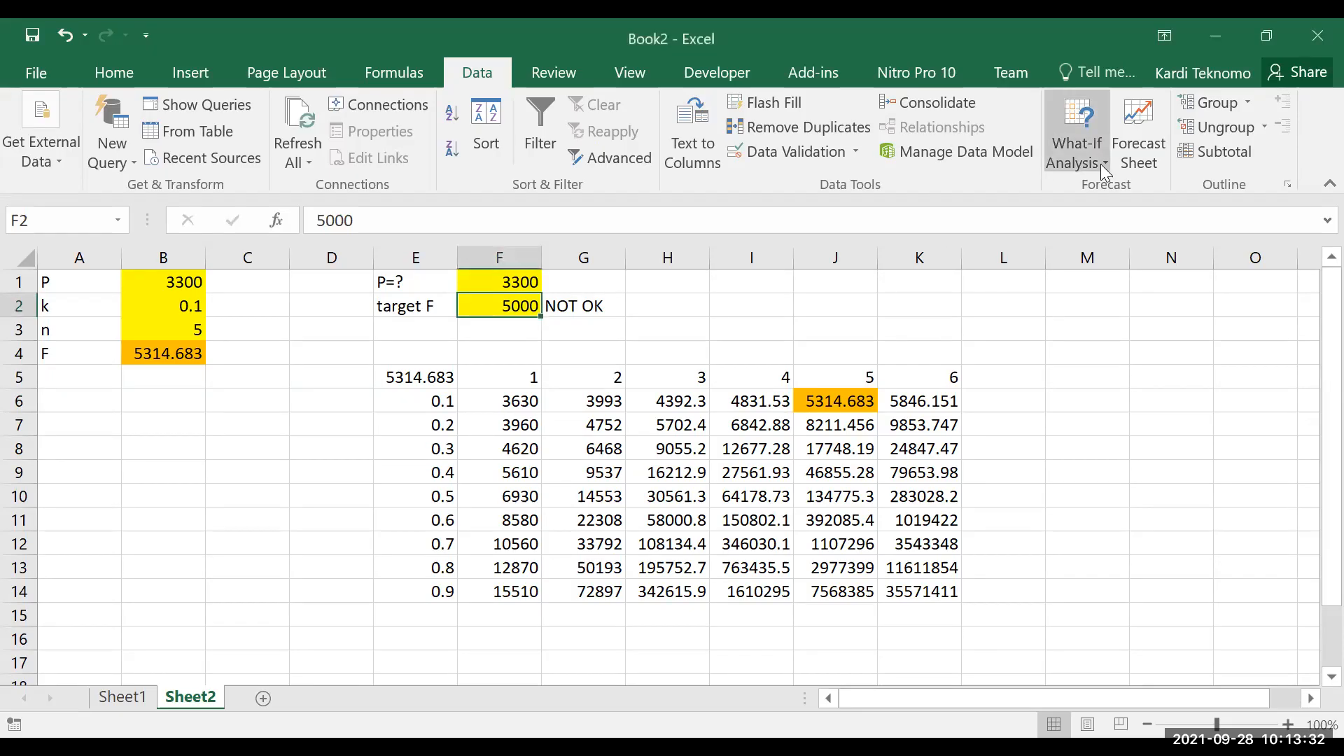
pyautogui.click(1113, 220)
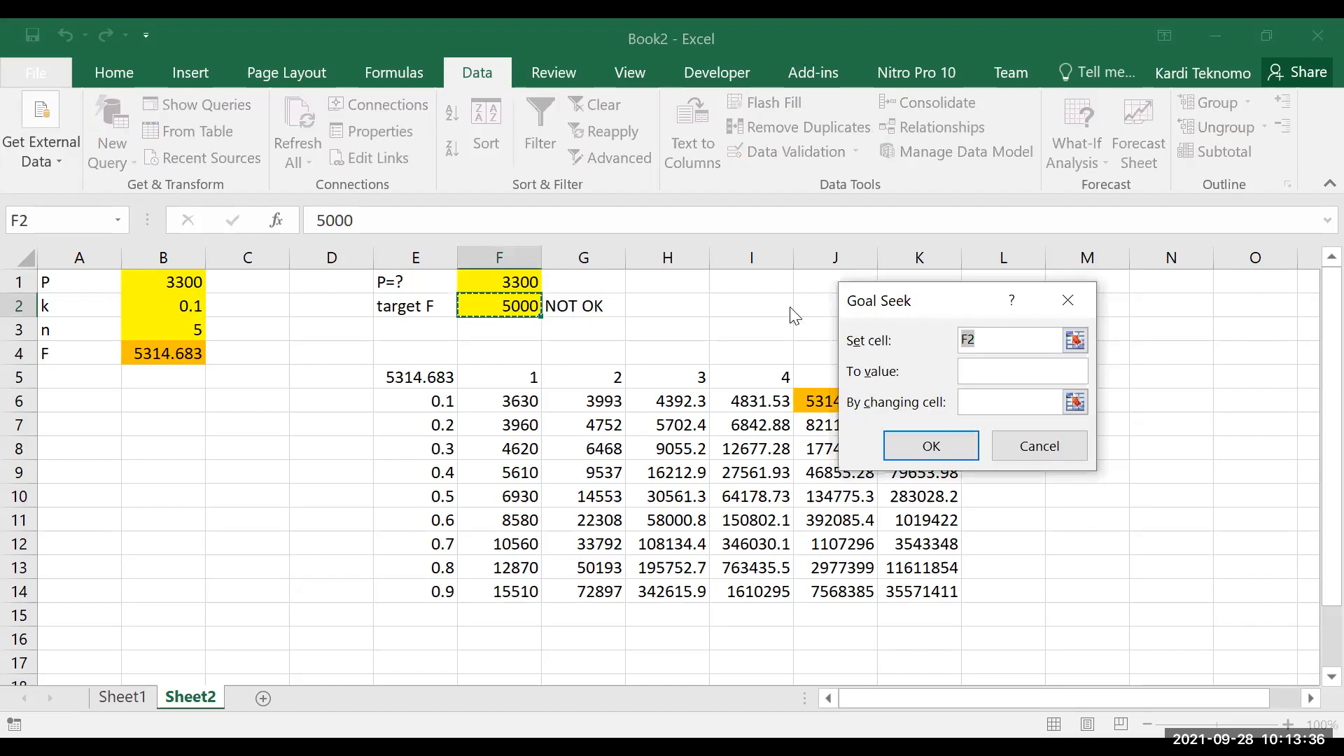
pyautogui.moveTo(910, 301); pyautogui.dragTo(746, 314)
pyautogui.click(175, 353)
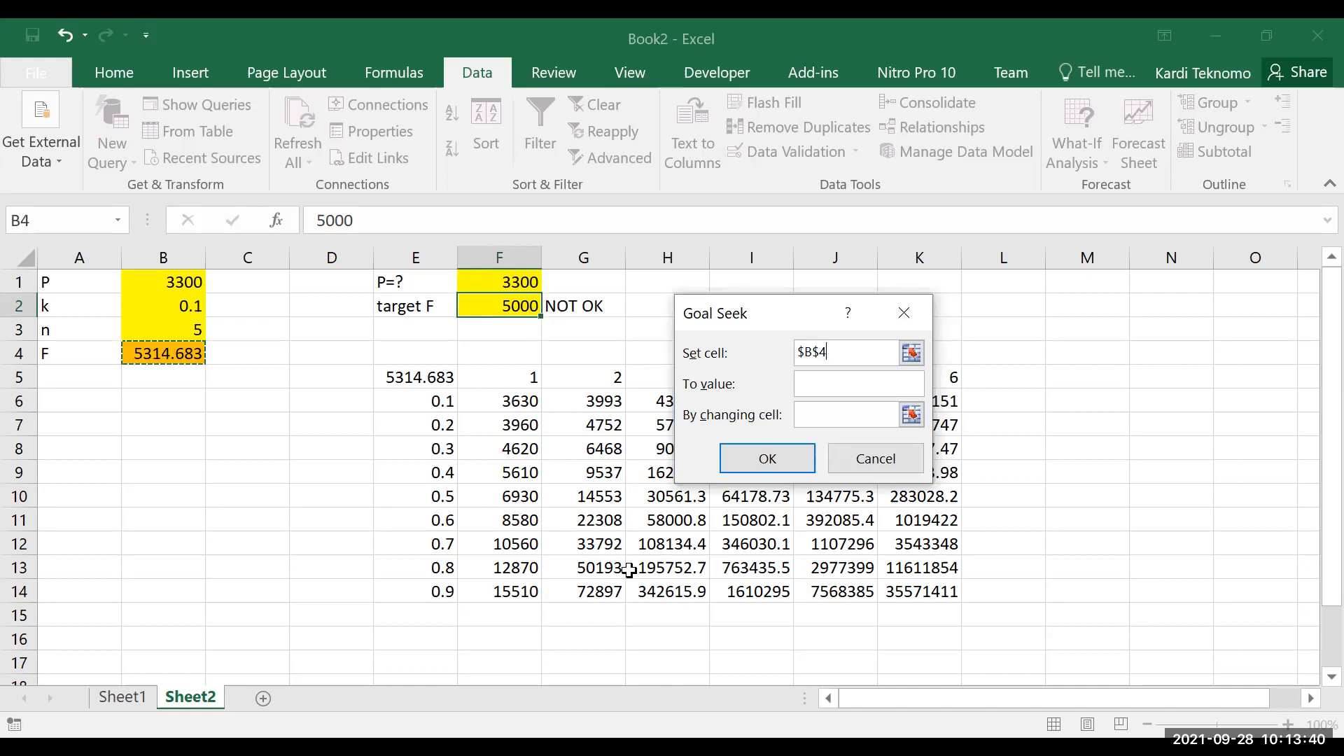
pyautogui.click(820, 384)
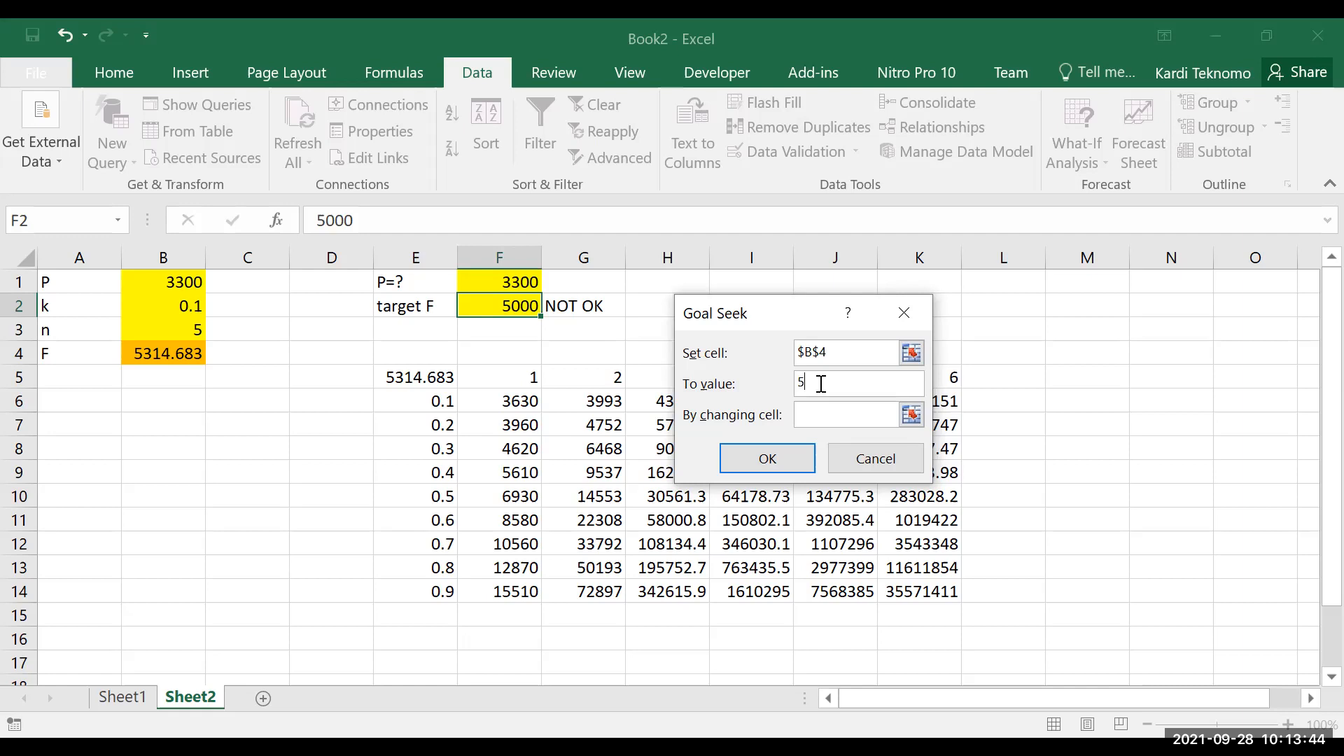
pyautogui.click(910, 416)
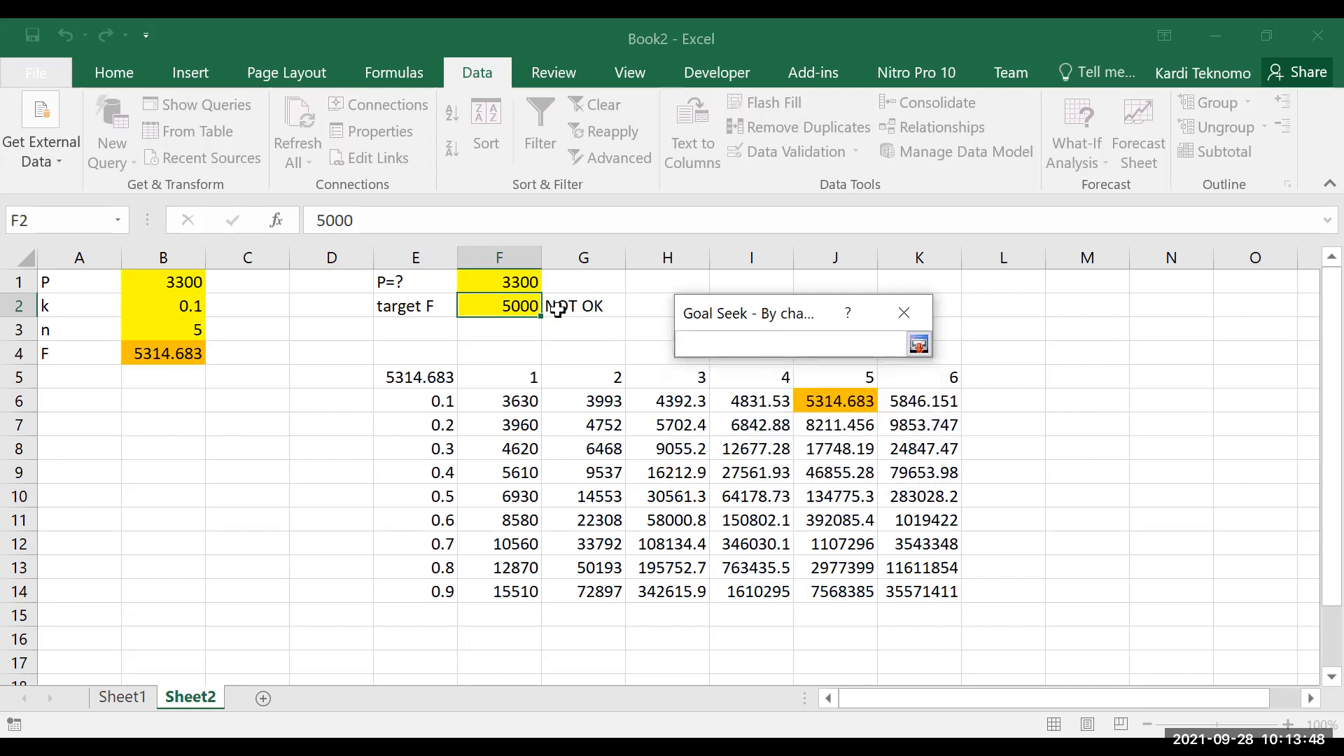
pyautogui.click(518, 283)
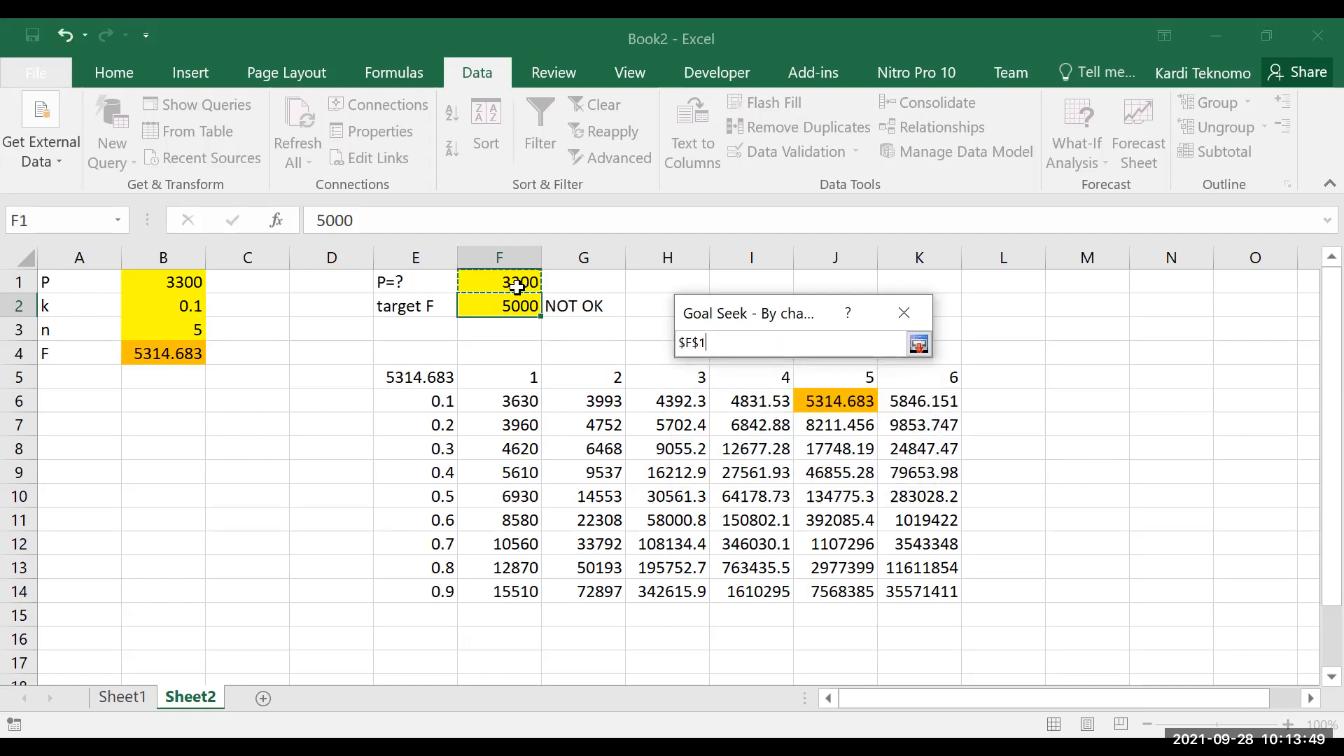
pyautogui.click(919, 345)
pyautogui.click(774, 462)
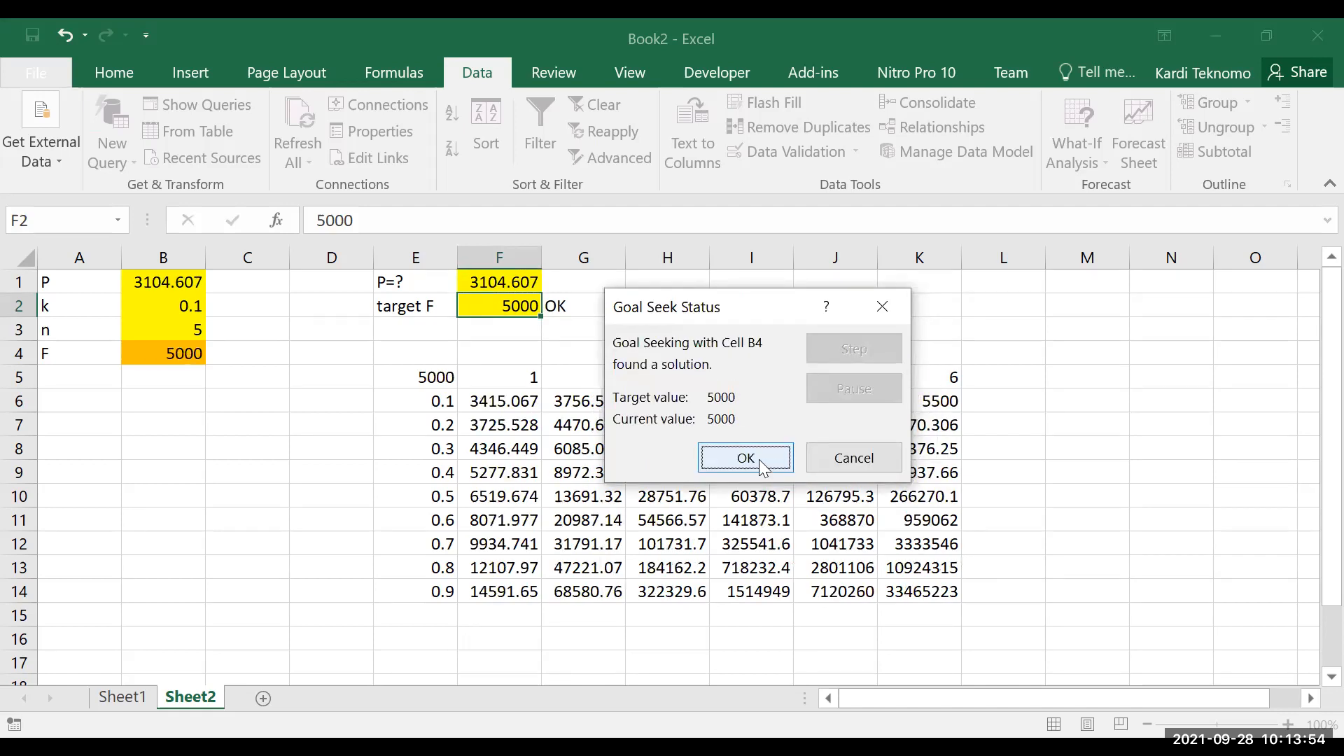
pyautogui.click(761, 462)
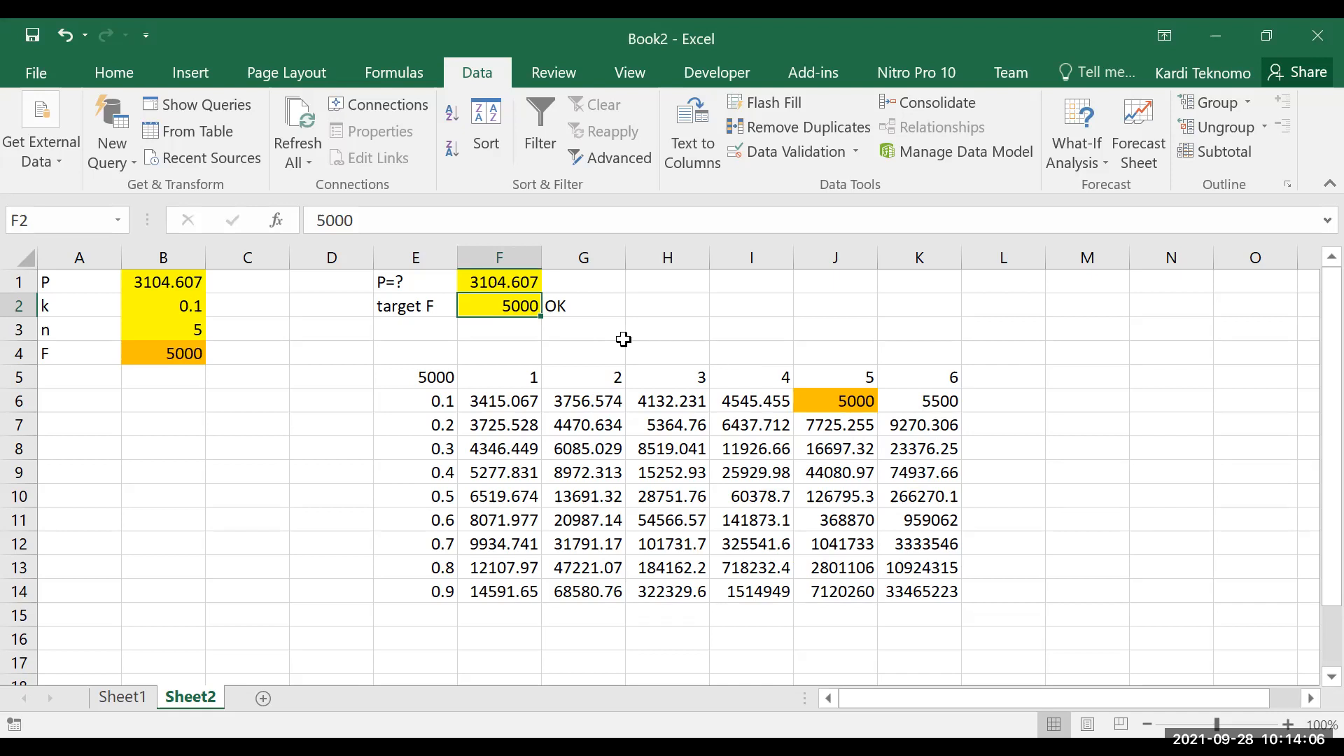
pyautogui.click(586, 309)
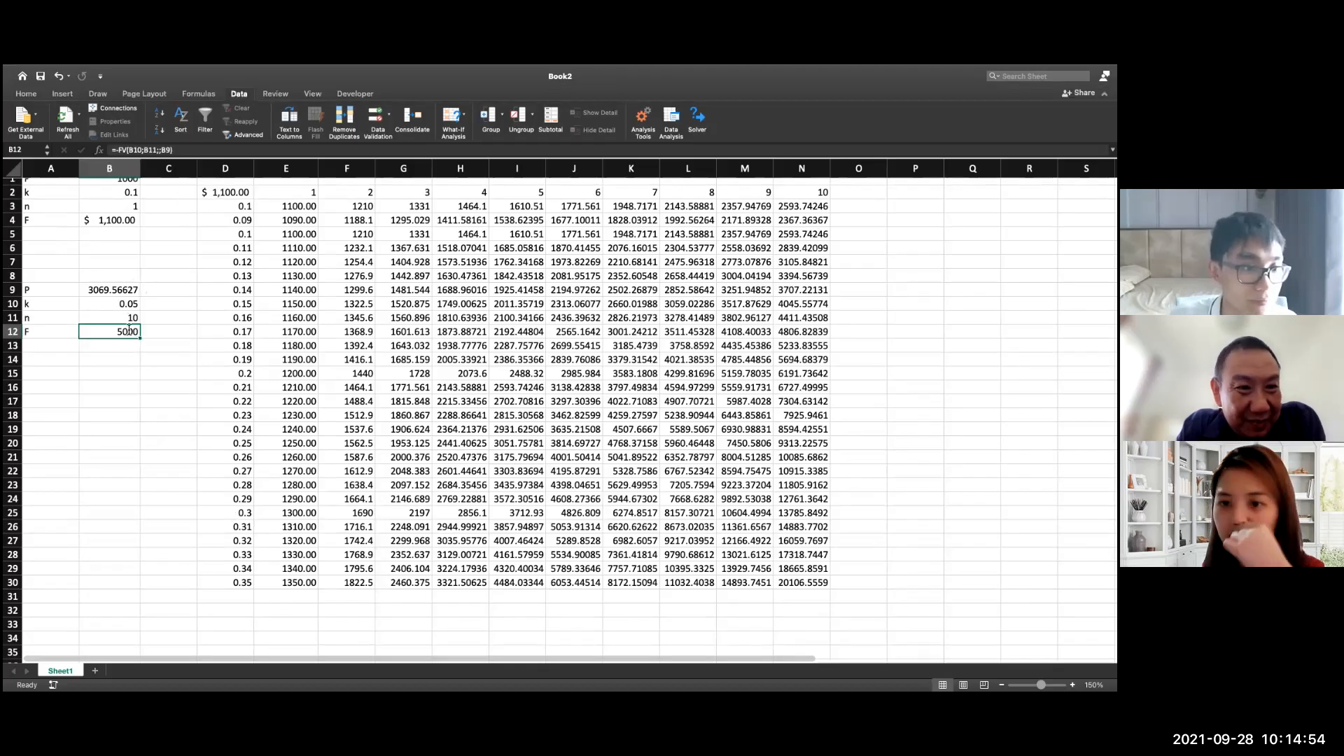
# Step: In the other Book2 workbook, inspect the FV formula in B12 and clear the P value in B9
pyautogui.doubleClick(105, 332)
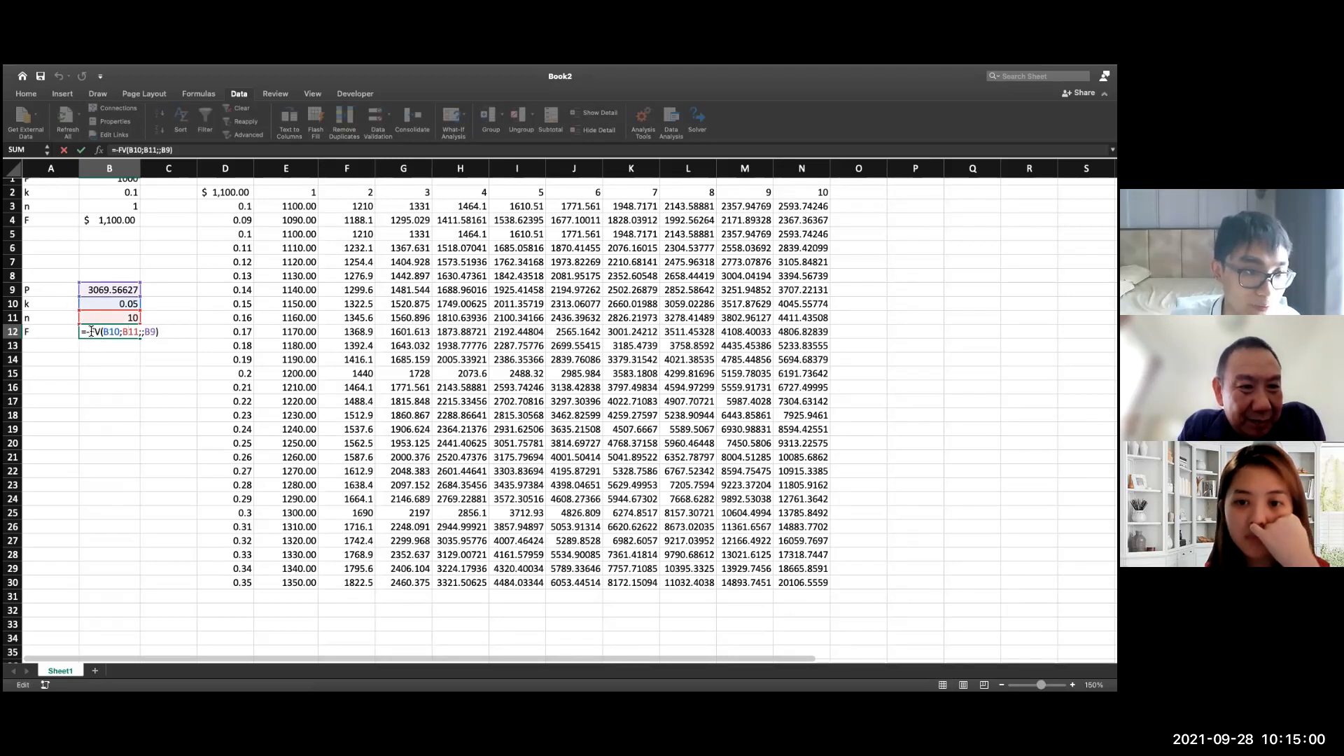
pyautogui.press('Return')
pyautogui.click(119, 290)
pyautogui.press('Delete')
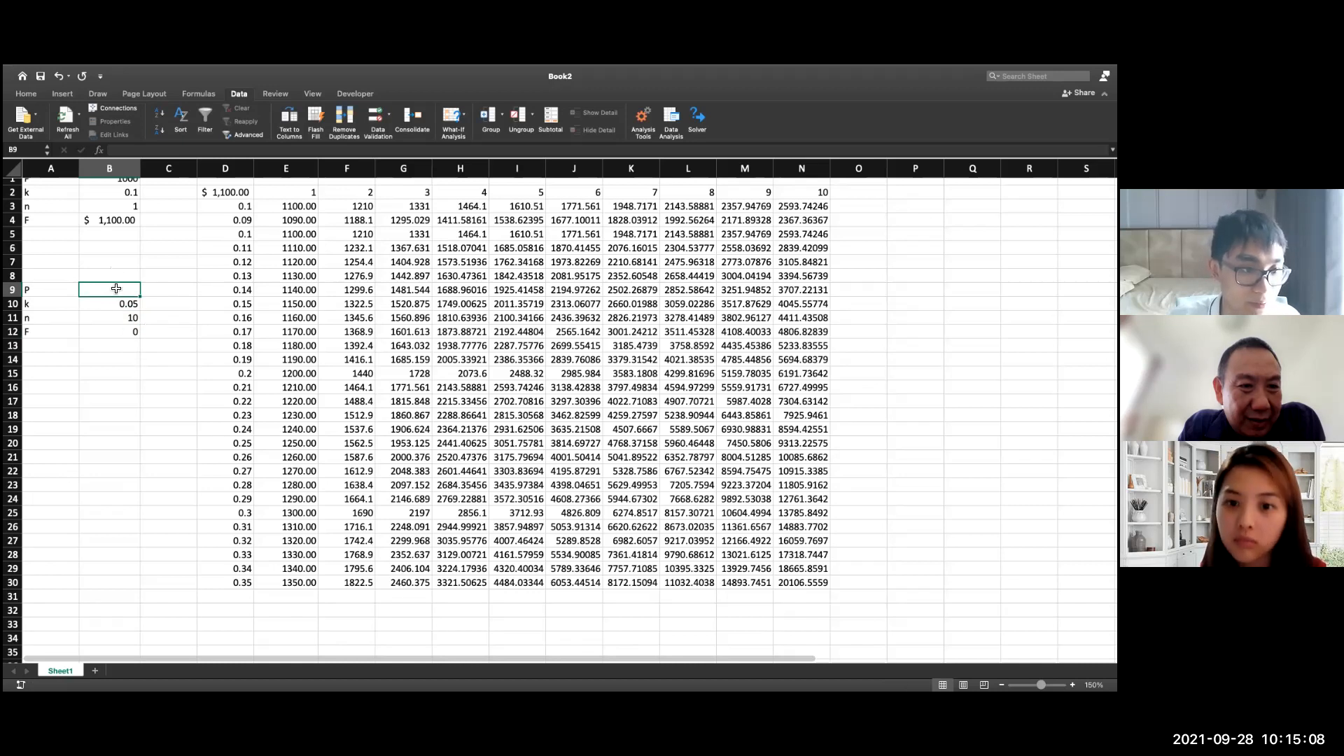
# Step: Run Goal Seek to set F in B12 to 5000 by changing the empty P cell B9, and keep the solution
pyautogui.click(127, 329)
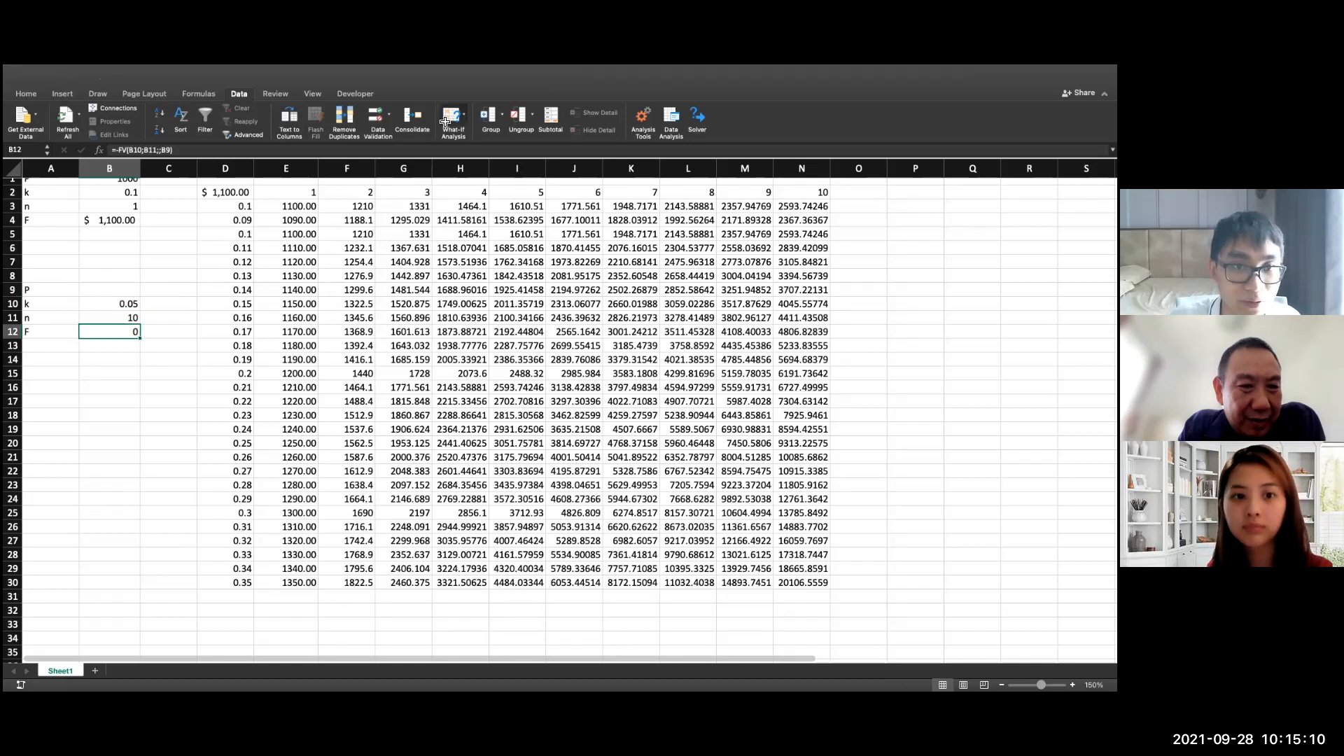
pyautogui.click(474, 153)
pyautogui.click(133, 333)
pyautogui.click(590, 247)
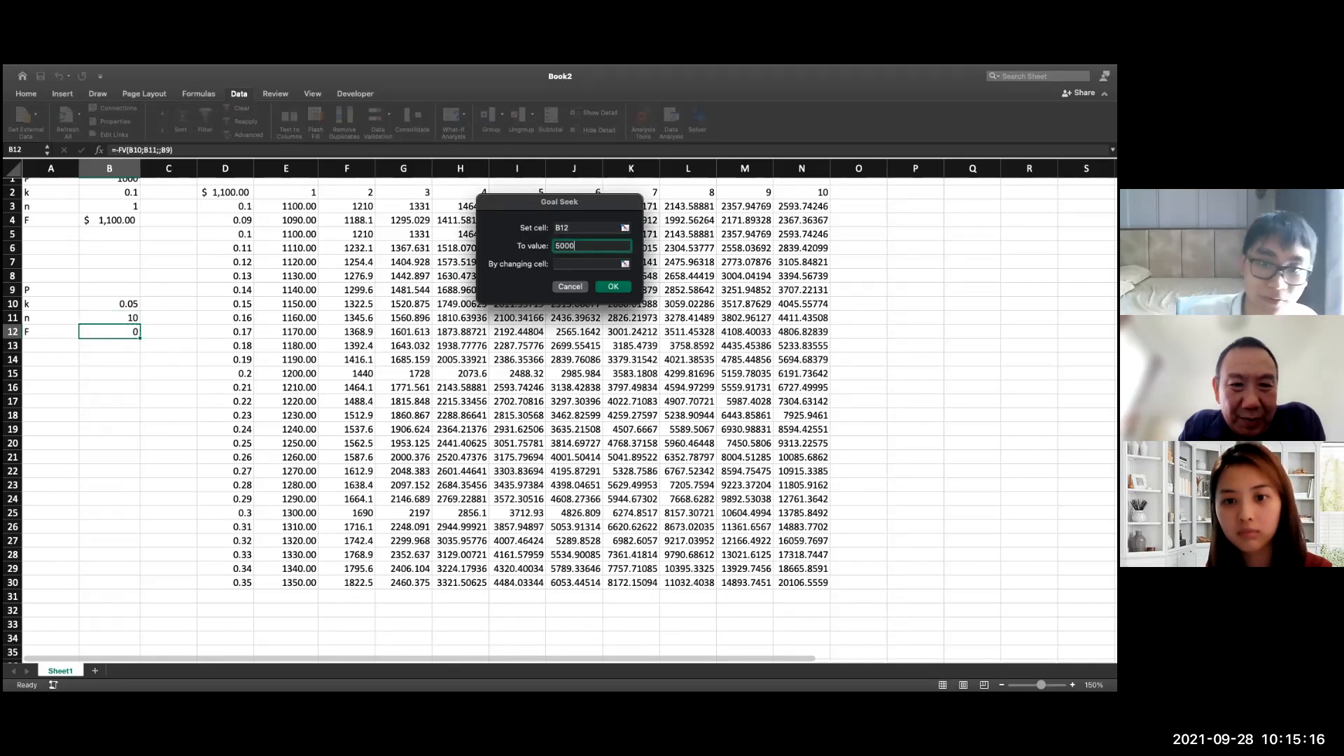
pyautogui.write('5000')
pyautogui.click(571, 265)
pyautogui.click(112, 290)
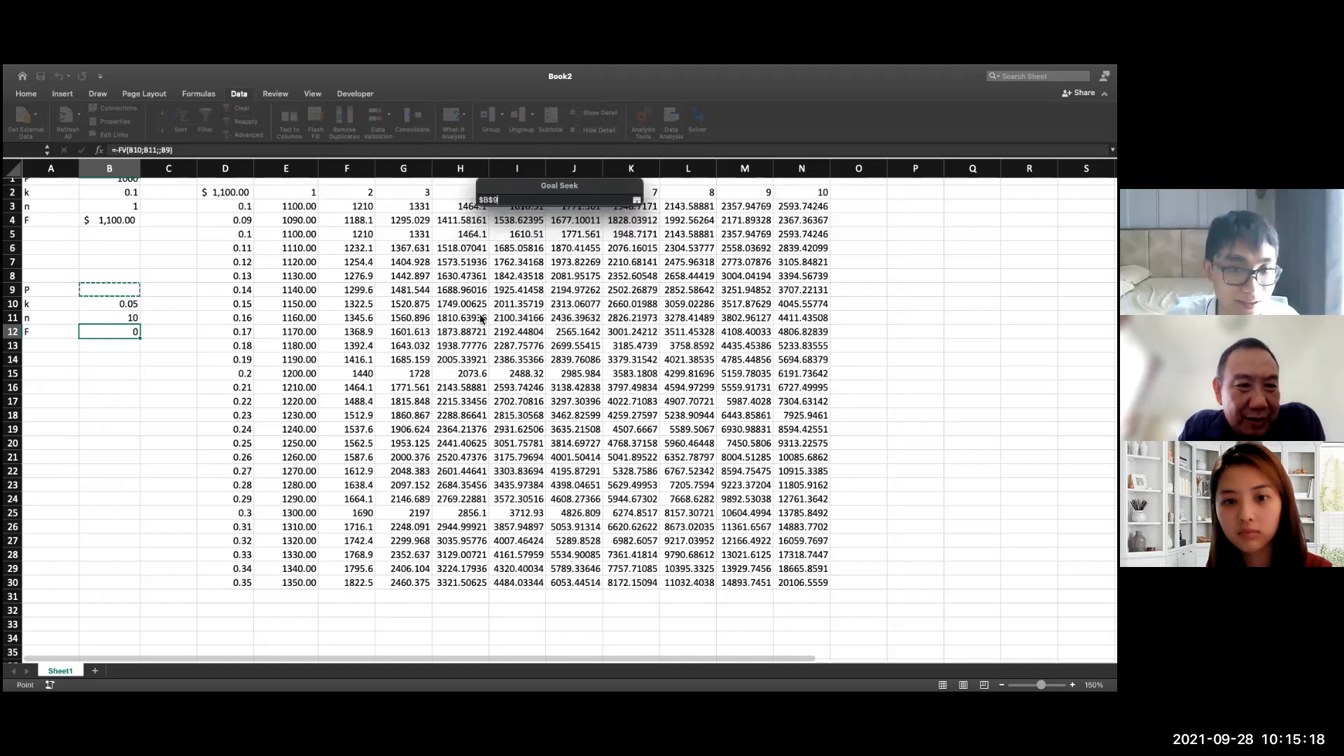
pyautogui.click(617, 288)
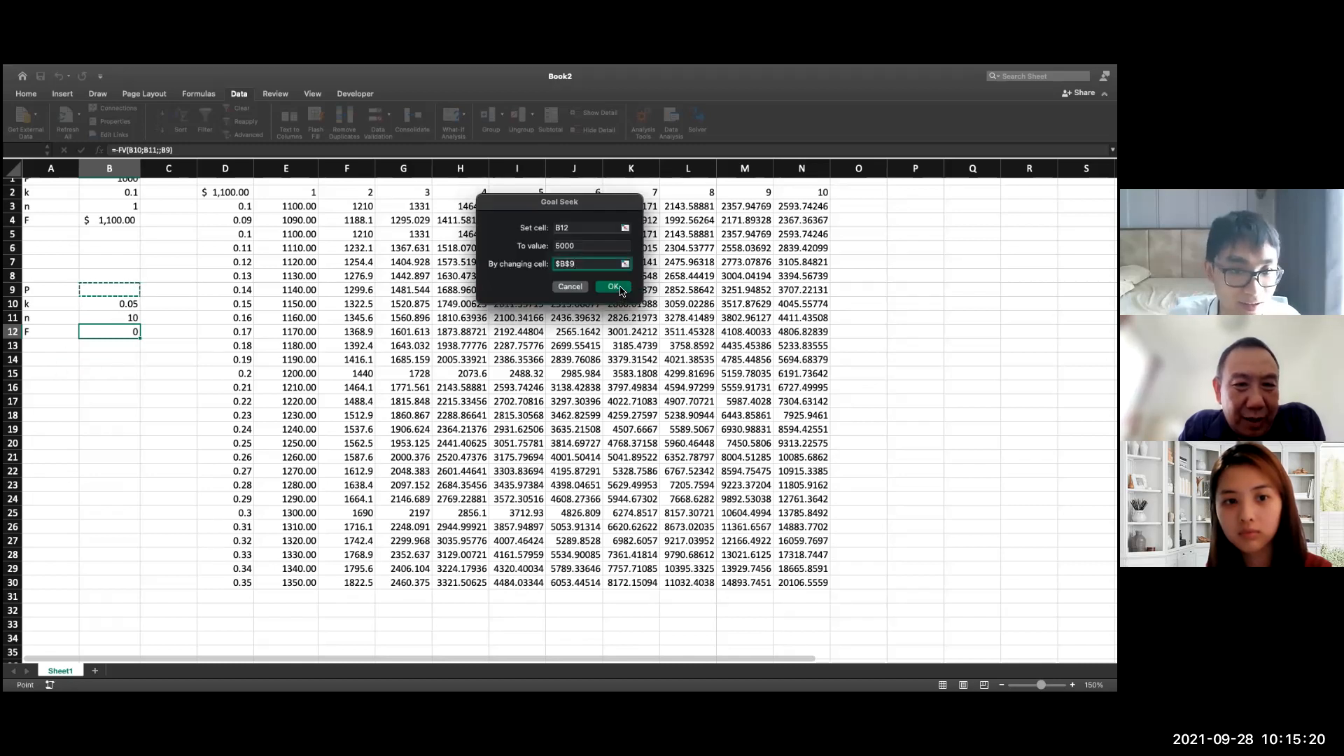
pyautogui.click(619, 290)
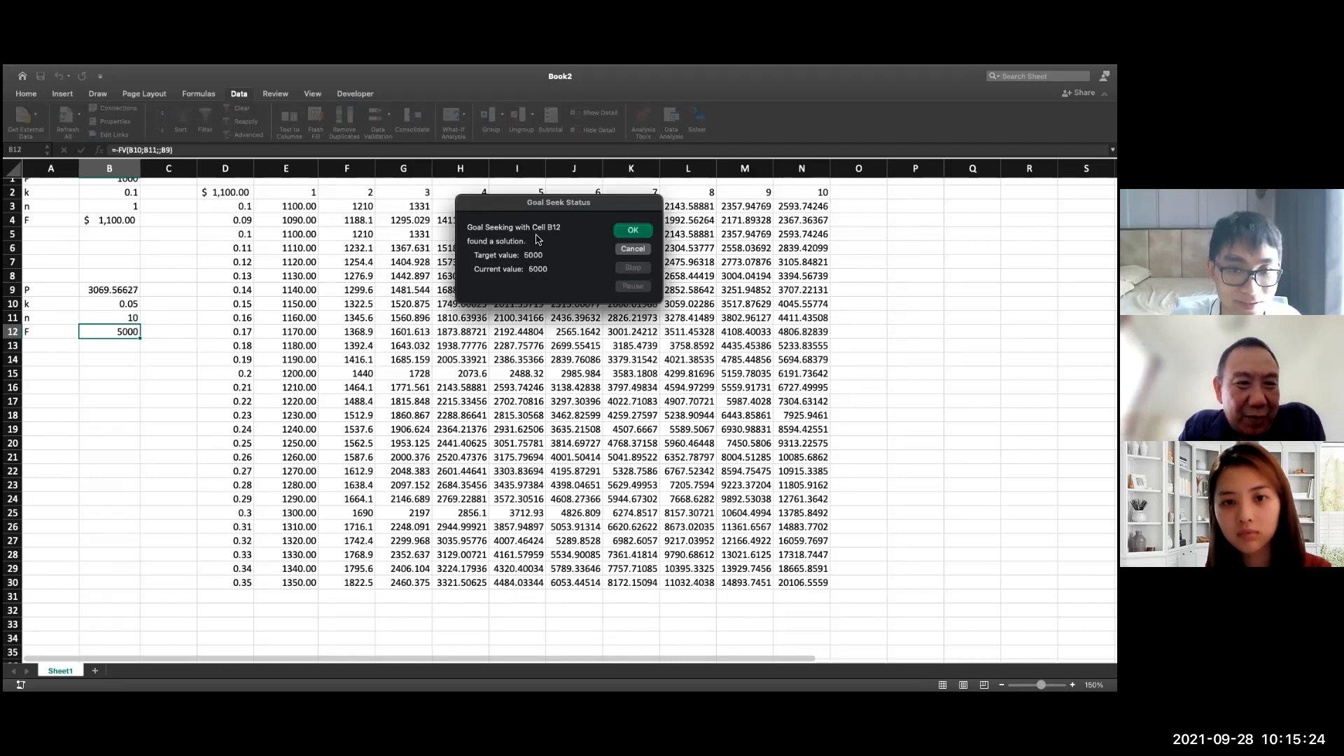
pyautogui.click(638, 235)
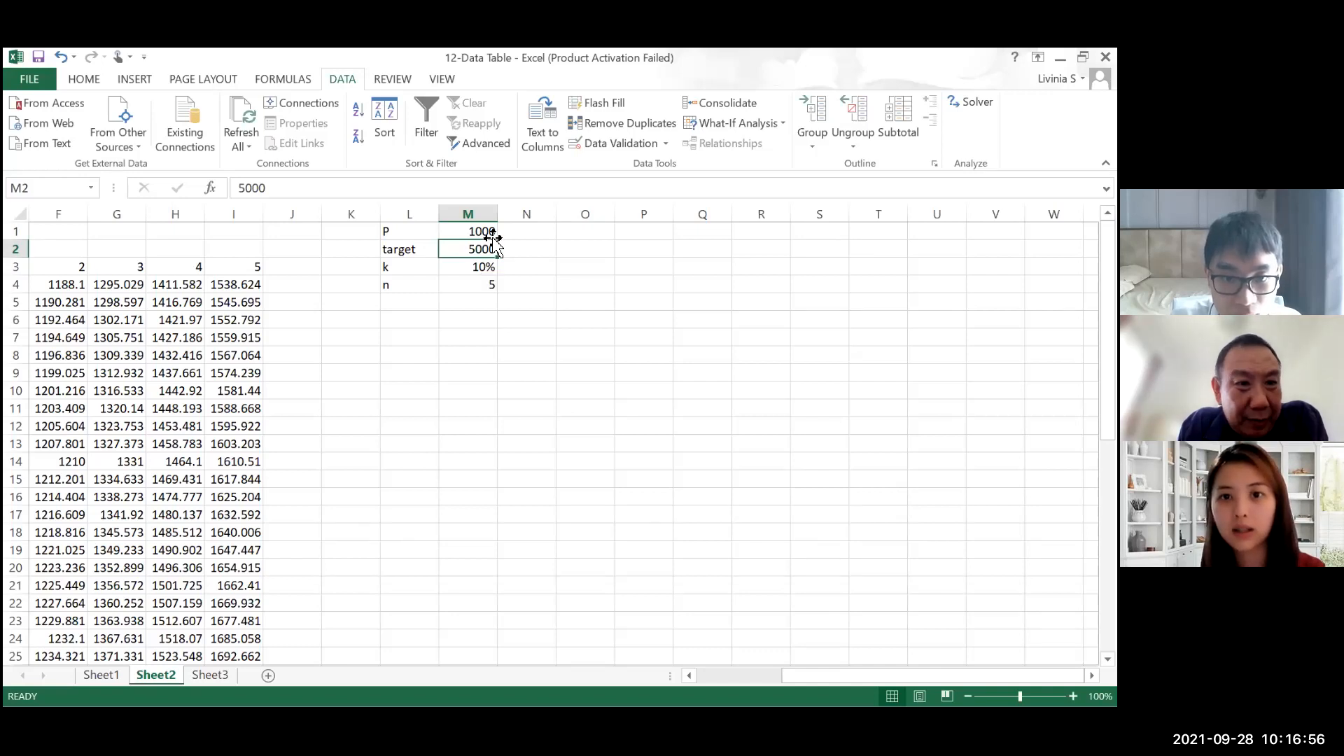
pyautogui.click(773, 128)
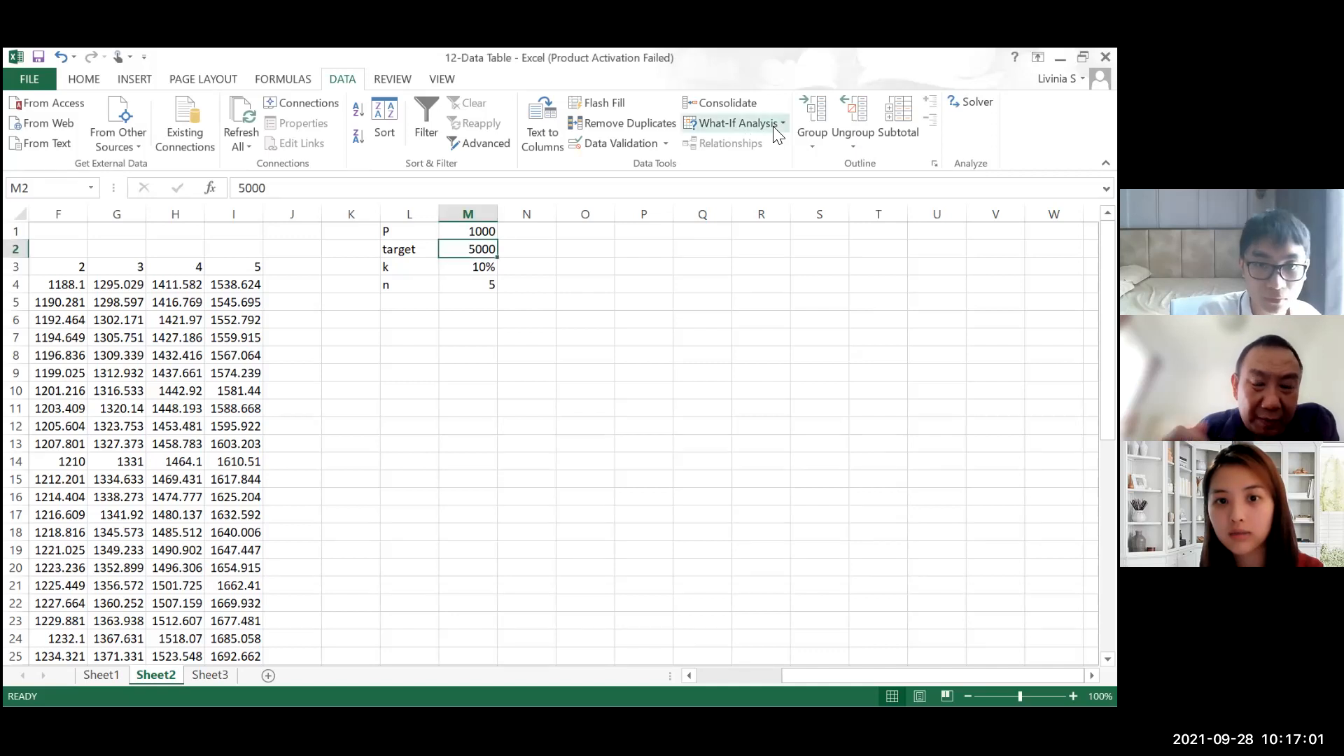
pyautogui.click(761, 166)
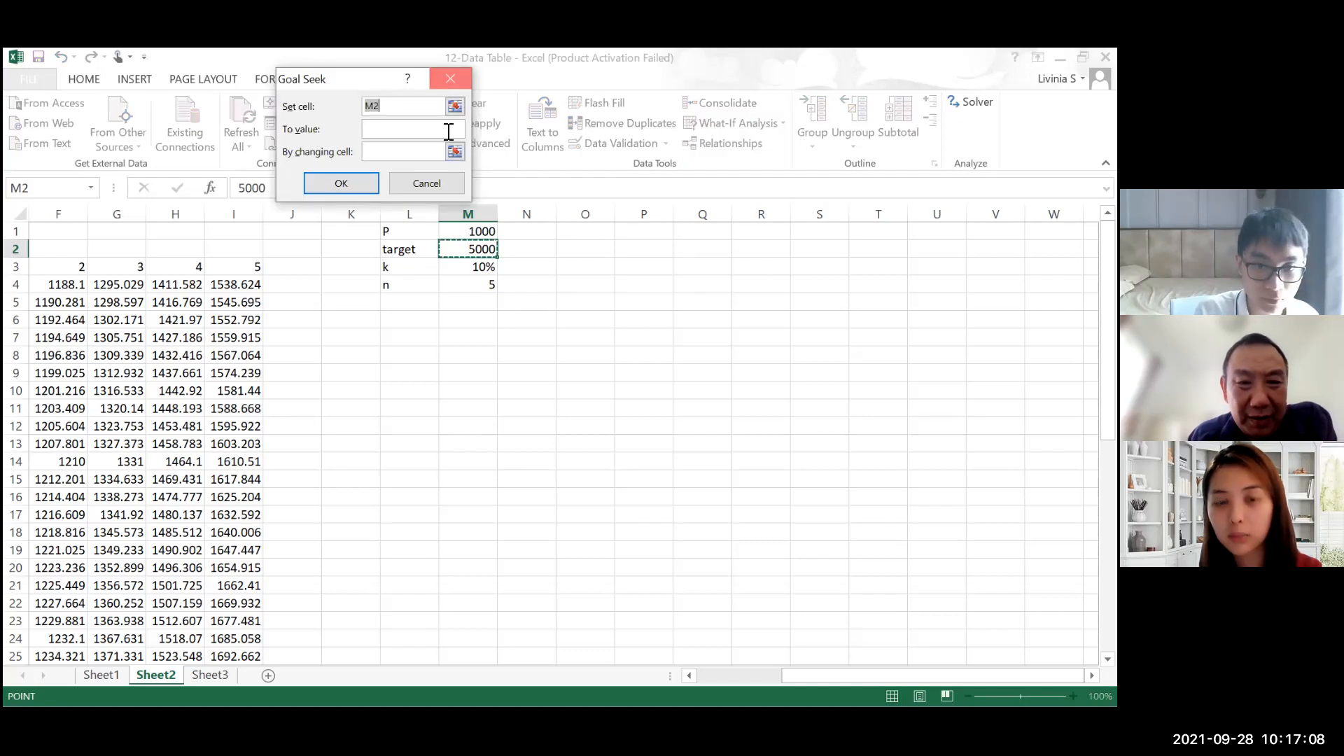
pyautogui.click(424, 184)
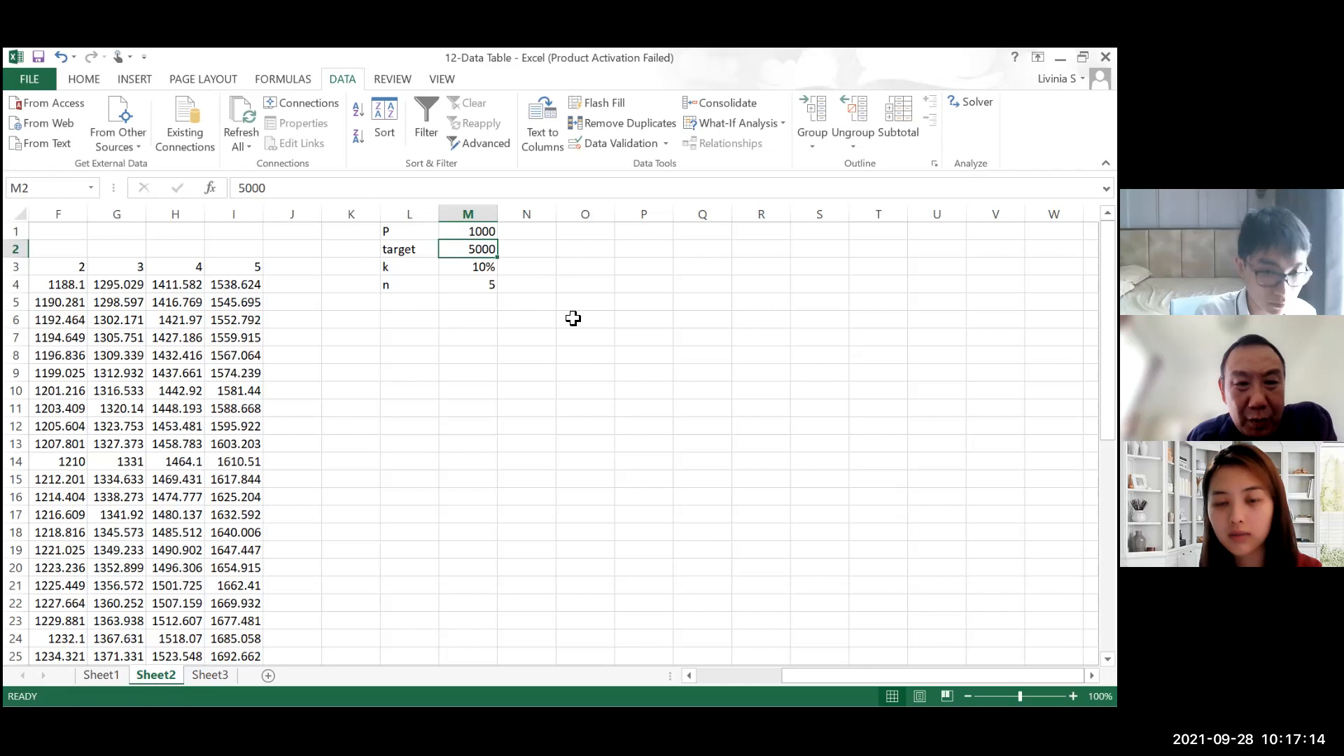
# Step: Enter the label P in cell L6, below the P, target, k and n inputs on Sheet2
pyautogui.click(429, 331)
pyautogui.press('Up')
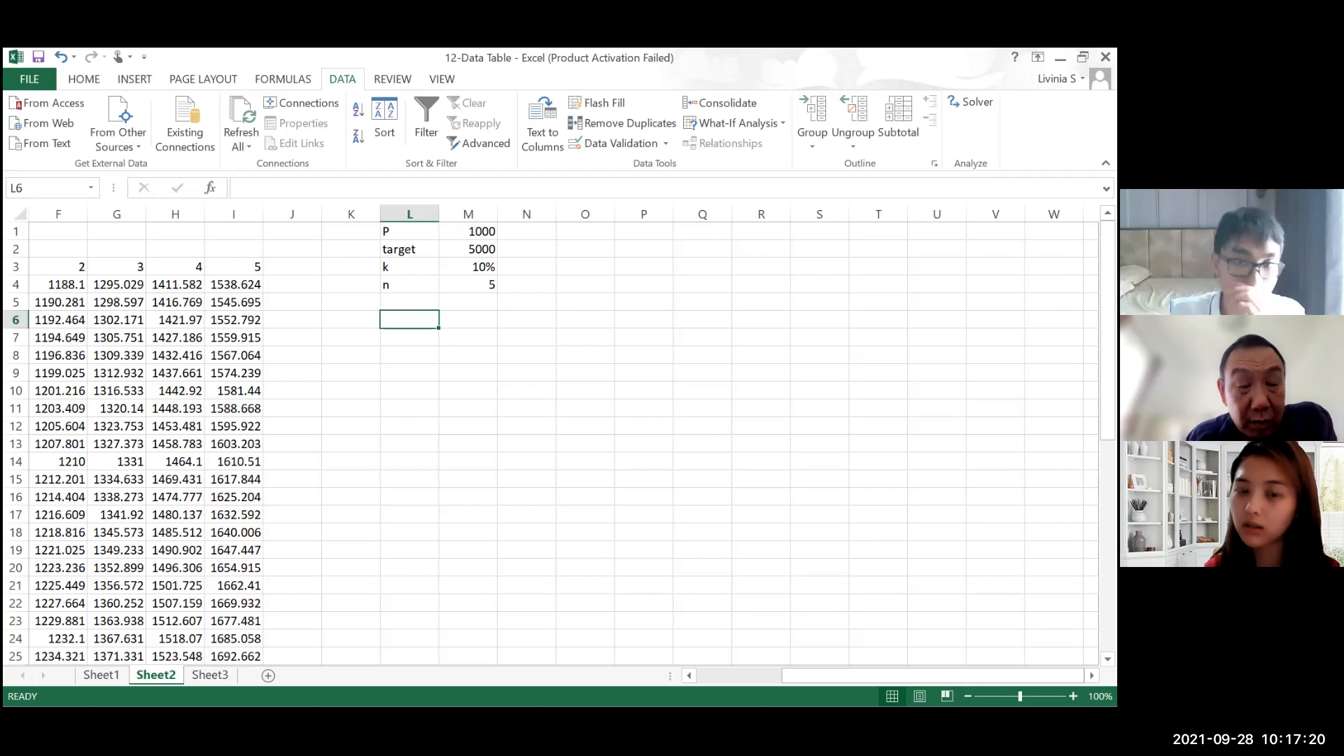
pyautogui.write('P')
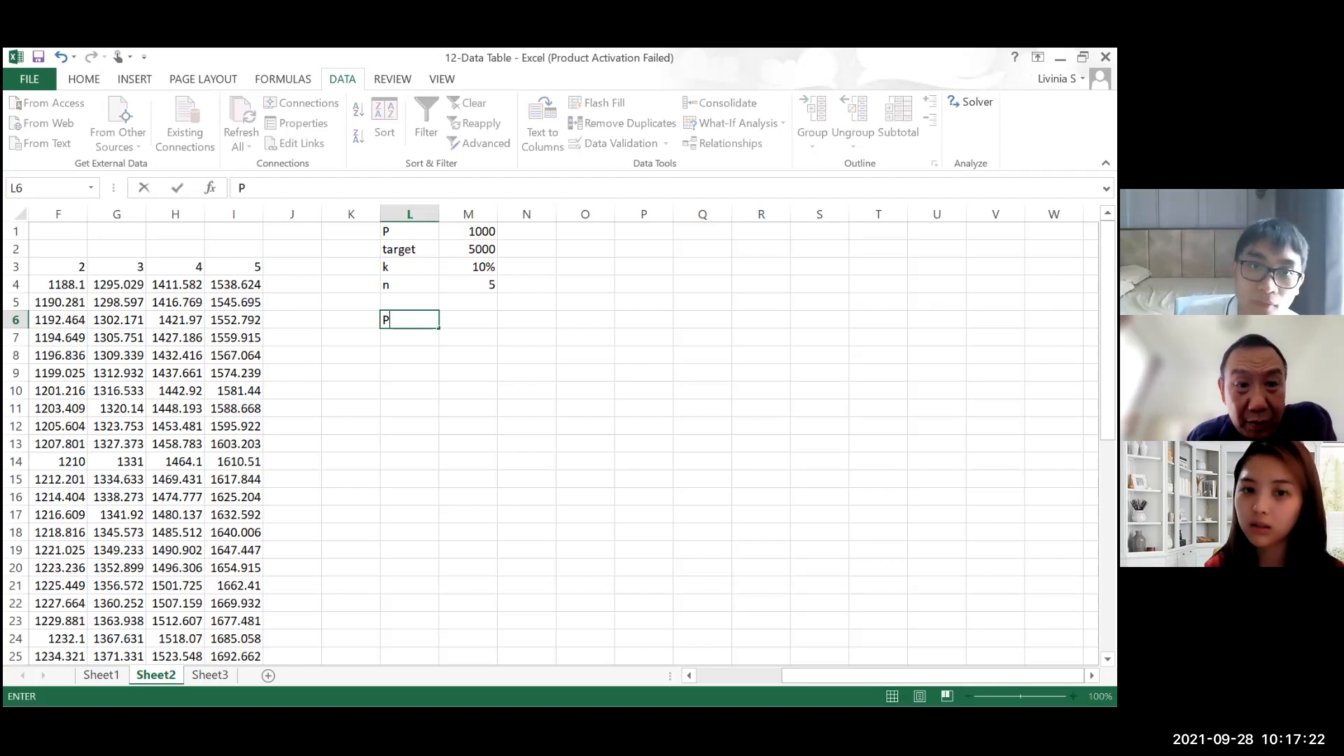
pyautogui.press('Tab')
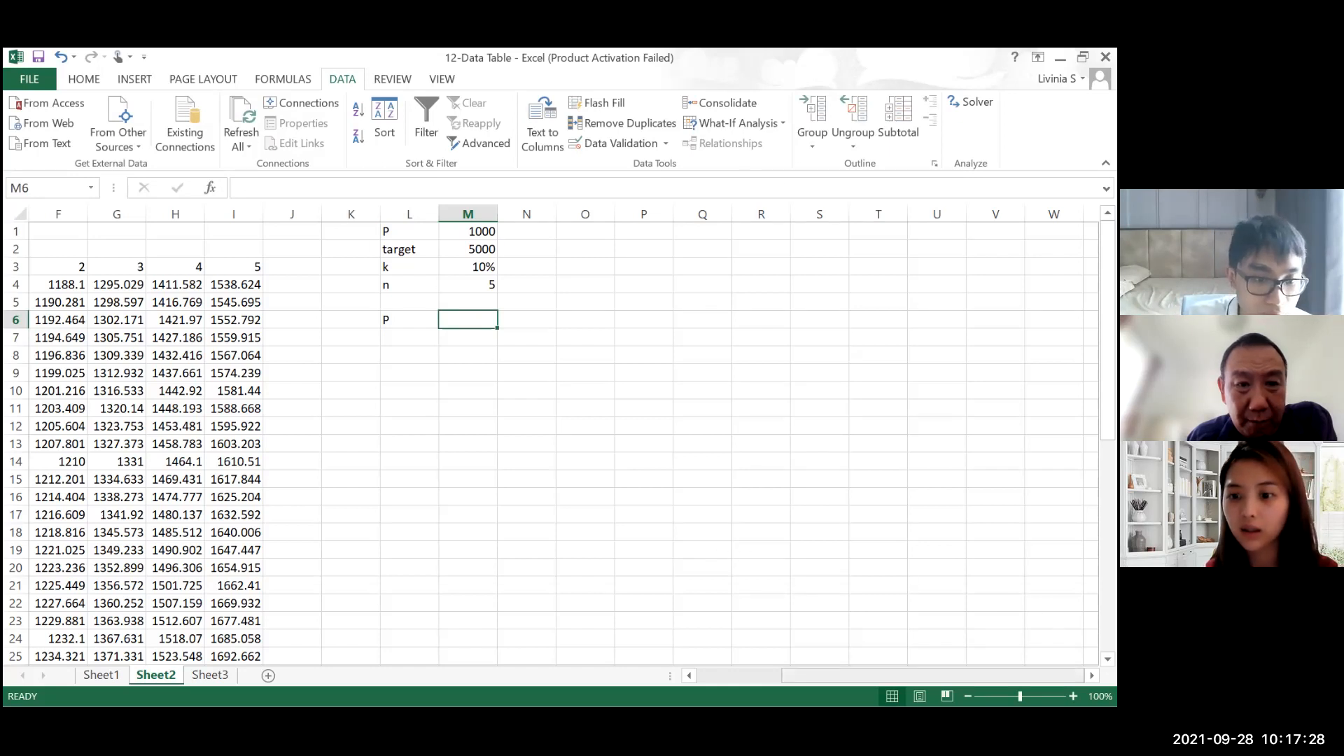
# Step: Inspect the FV formula in B6 and the input cells it refers to
pyautogui.hscroll(-5, 455, 483)
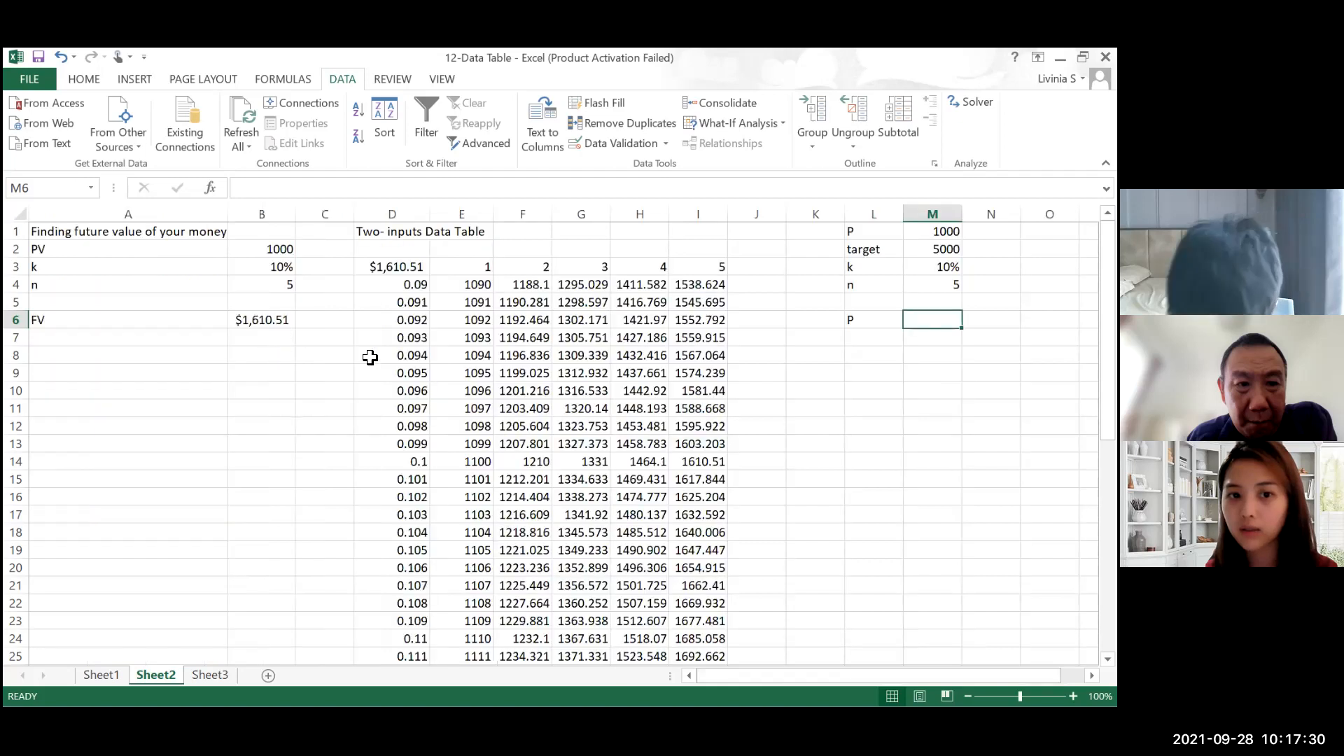
pyautogui.click(283, 322)
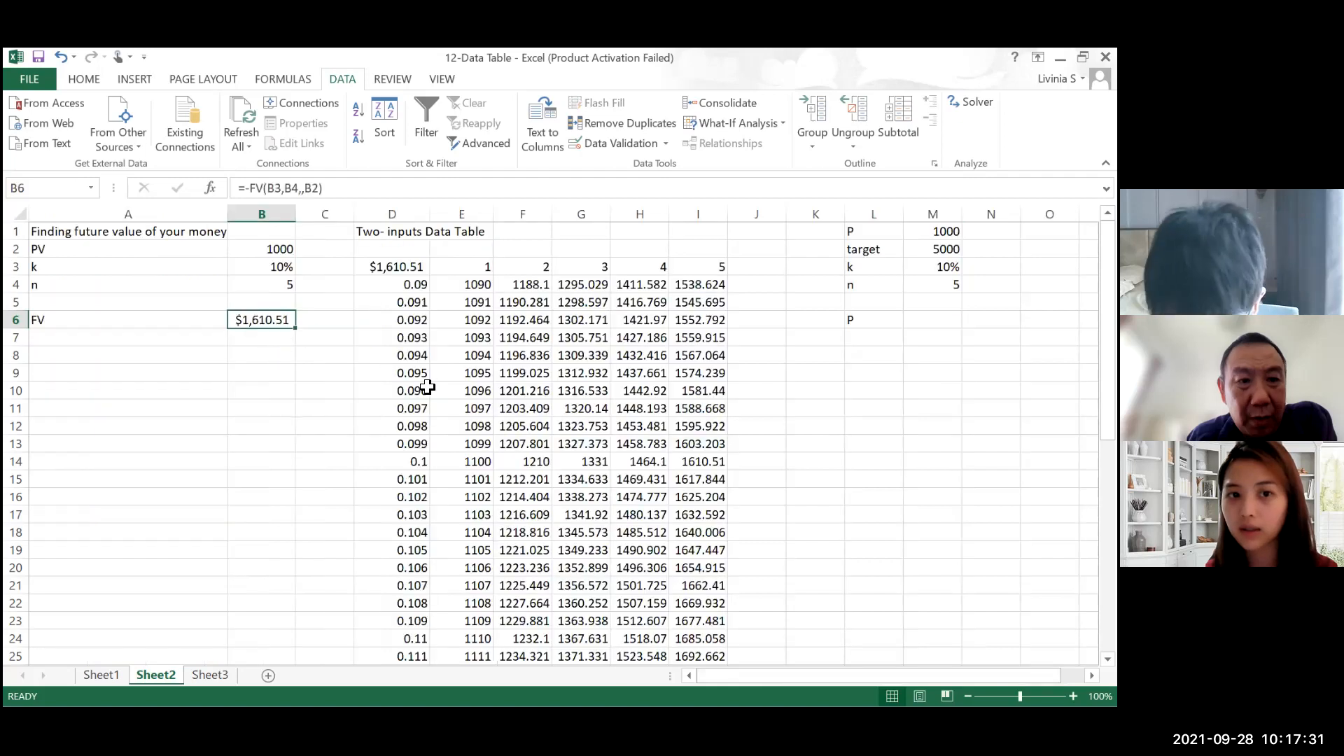
pyautogui.doubleClick(273, 322)
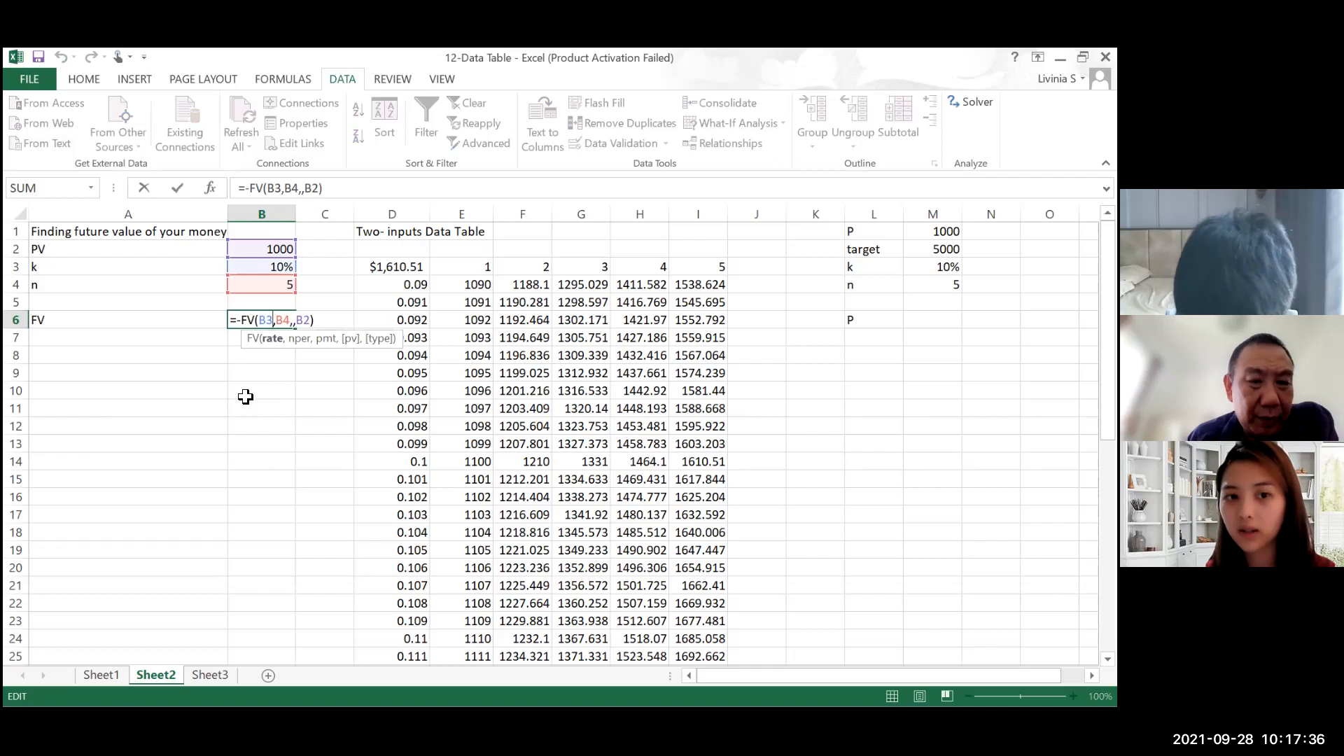
pyautogui.click(245, 396)
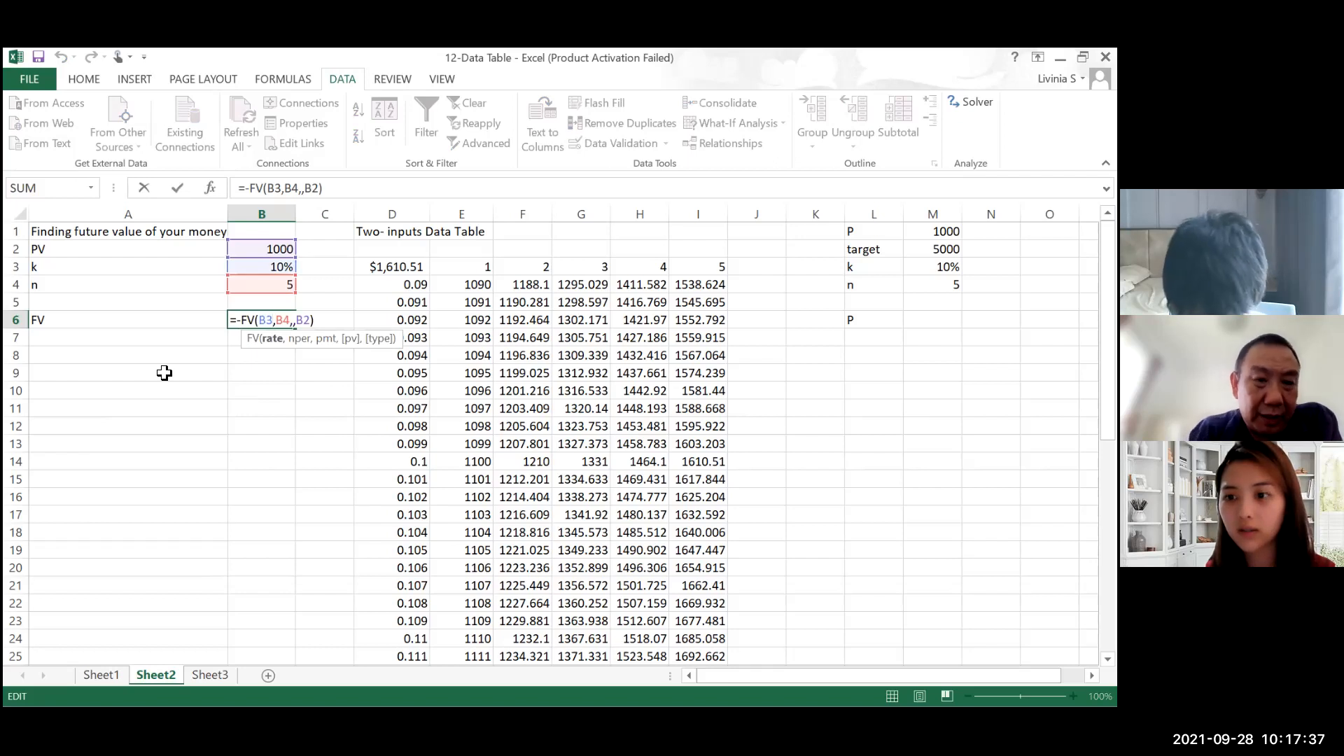
pyautogui.click(131, 343)
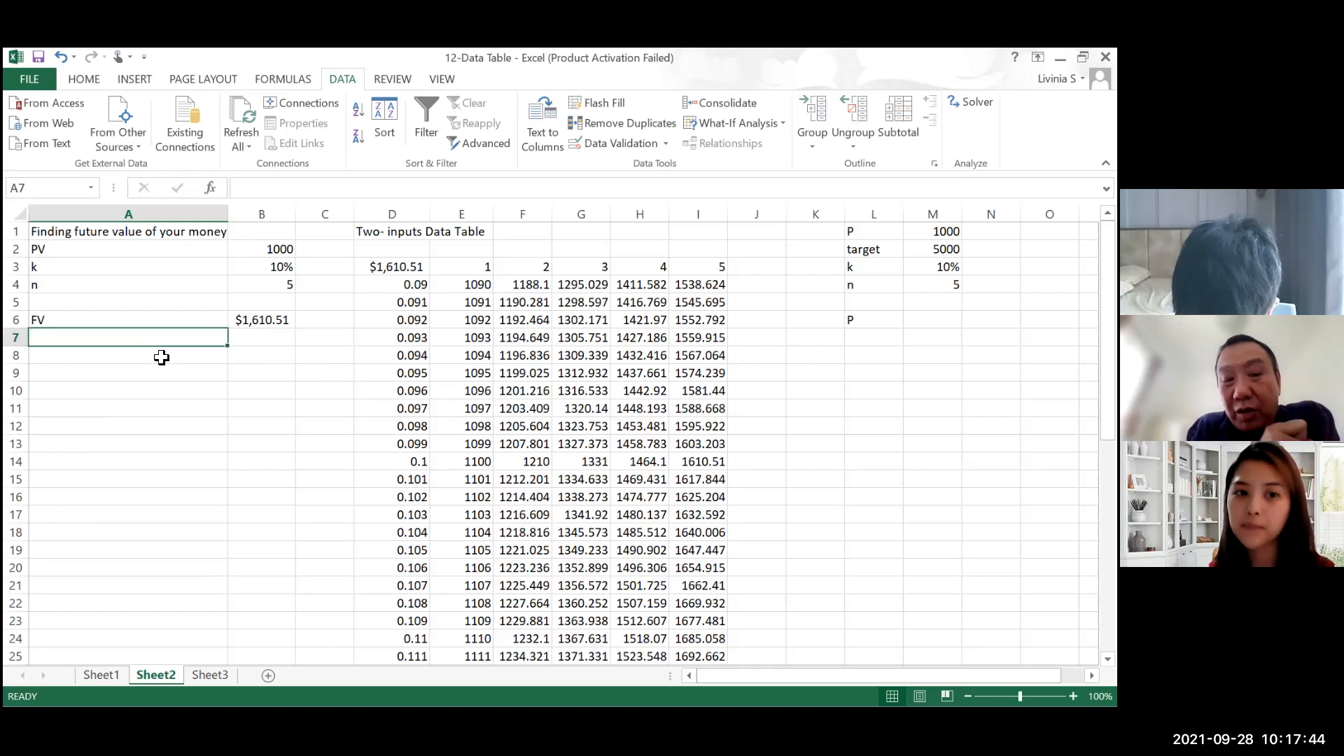
pyautogui.click(271, 317)
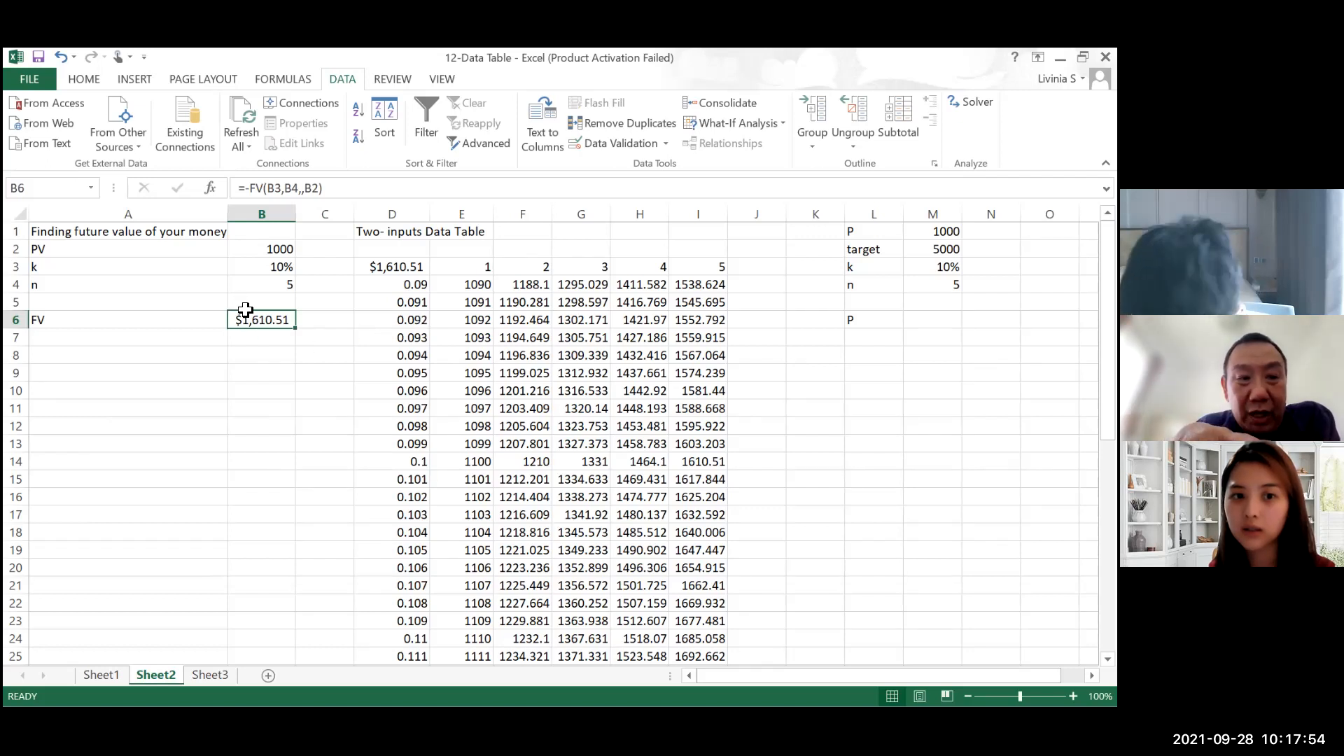
# Step: Highlight the PV, k and n input values in B2:B4 with a yellow fill
pyautogui.click(204, 375)
pyautogui.moveTo(276, 252); pyautogui.dragTo(277, 284)
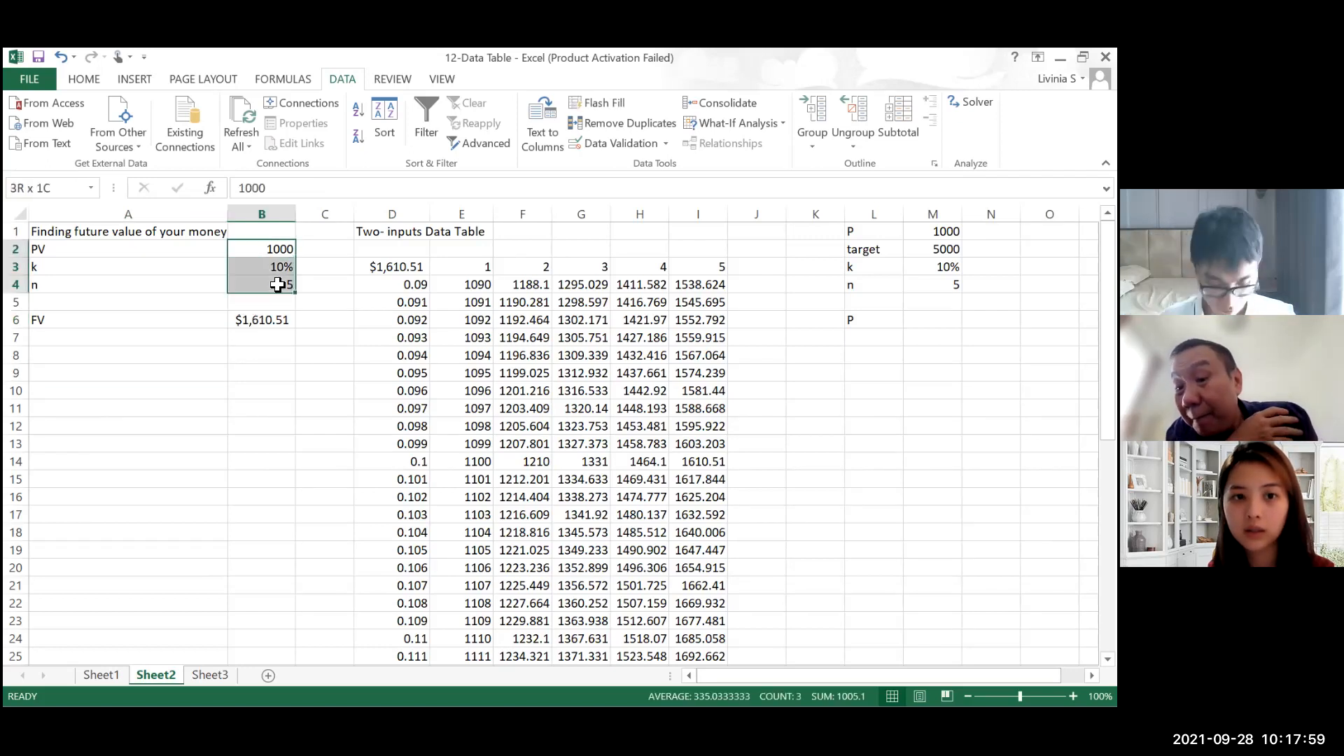
pyautogui.click(88, 79)
pyautogui.click(250, 135)
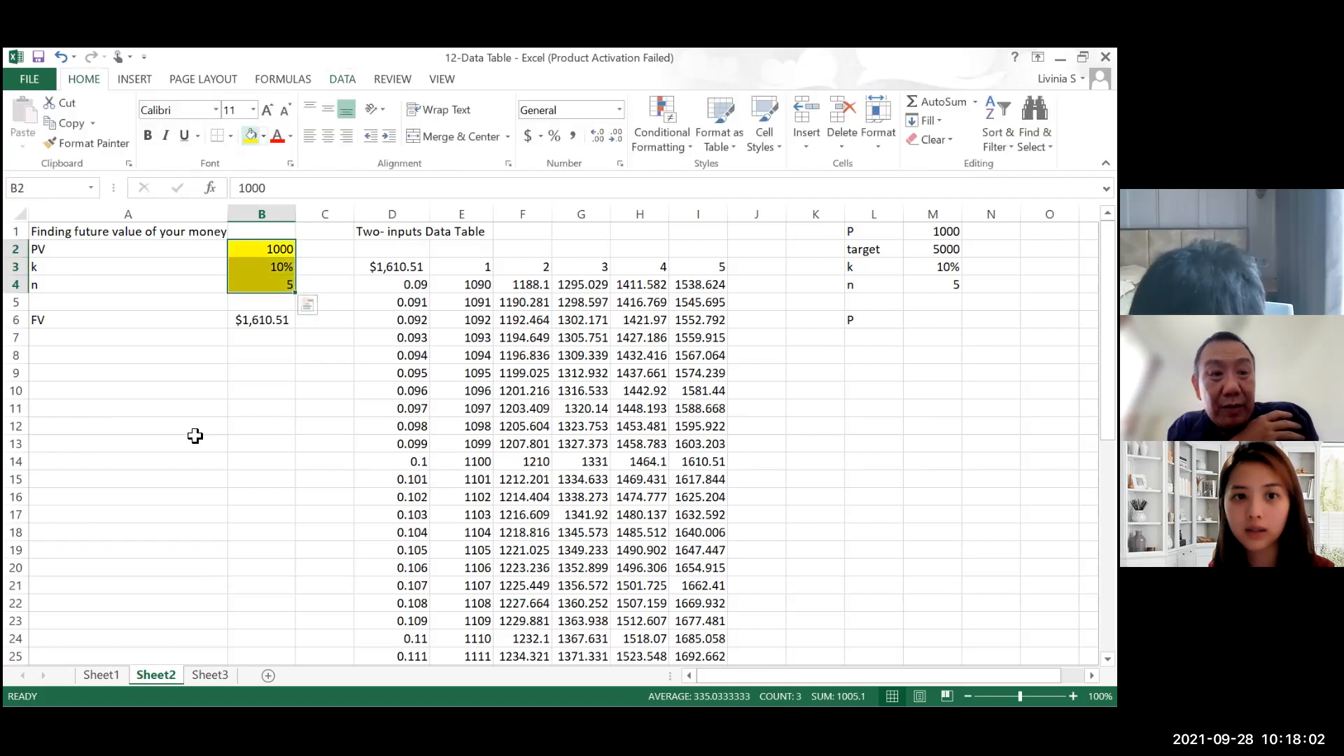
pyautogui.click(128, 444)
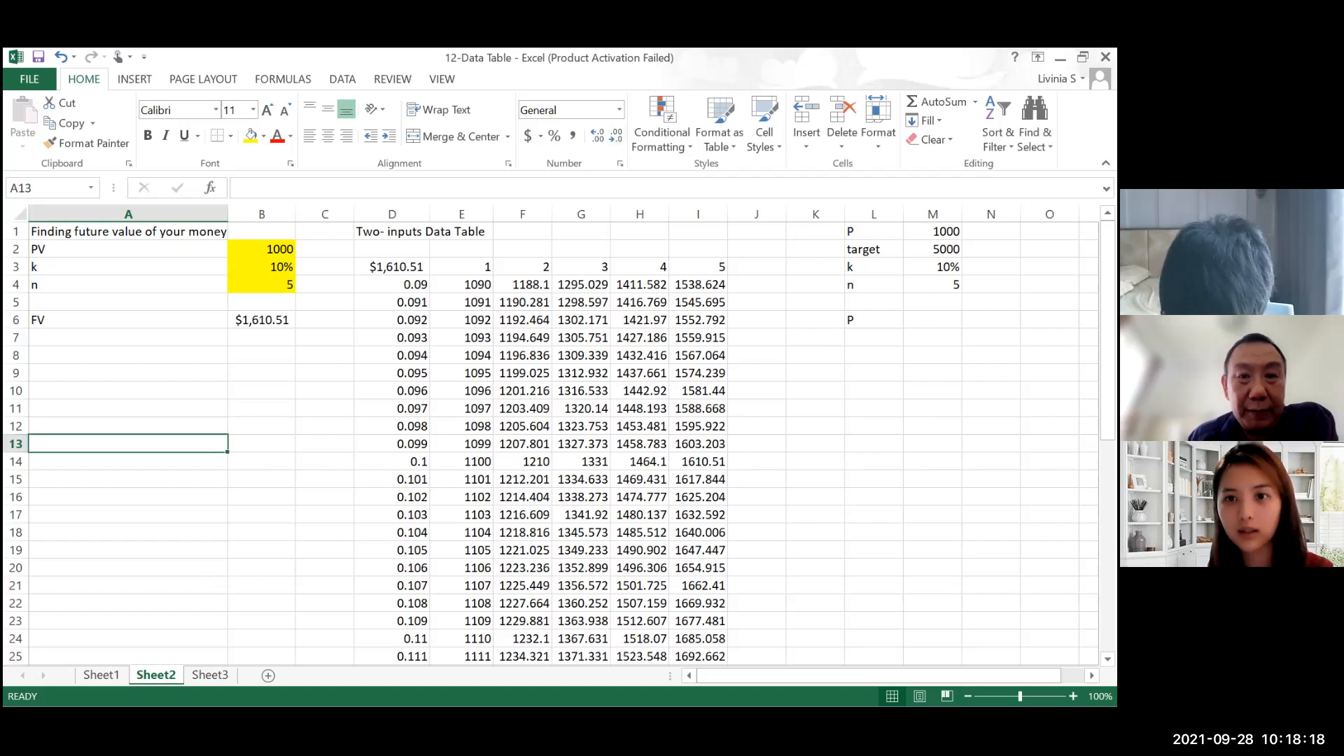
# Step: Run Goal Seek to set FV in B6 to 5000 by changing PV in B2, accept the solution, and select I14 in the data table
pyautogui.click(342, 78)
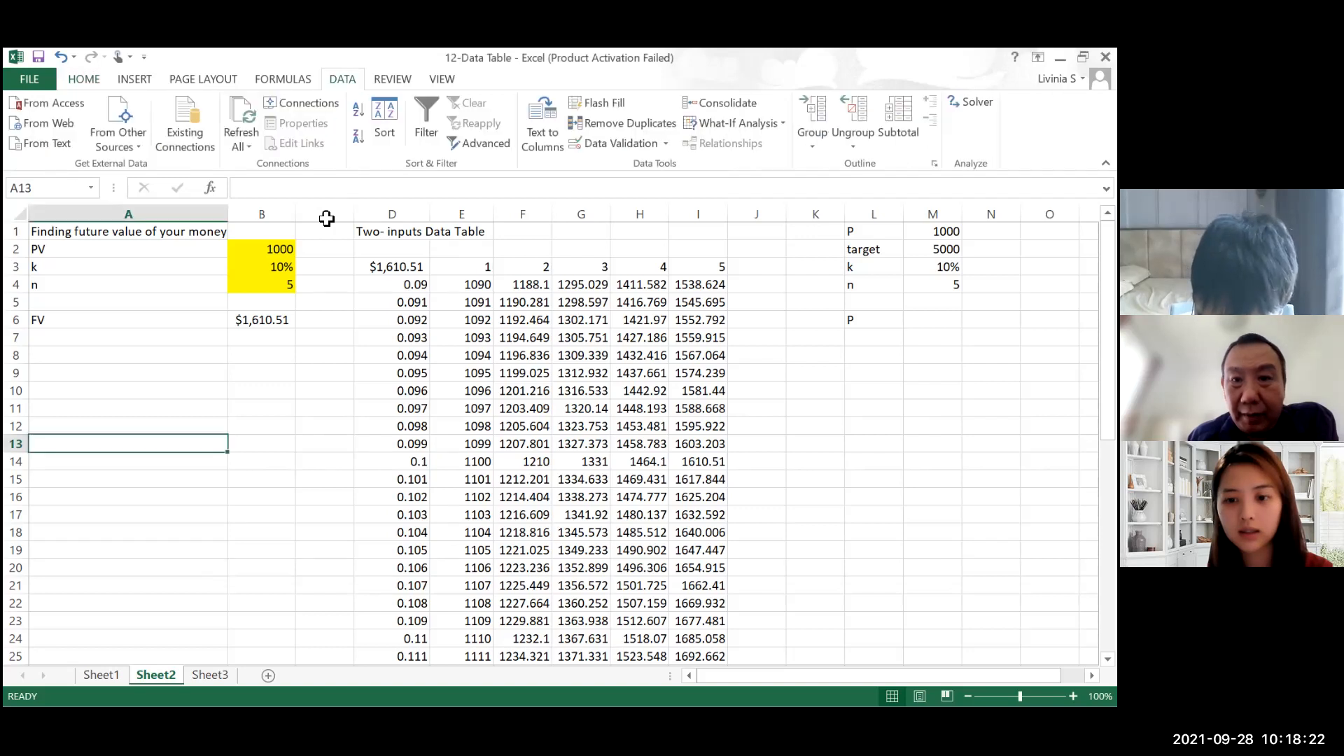
pyautogui.click(752, 123)
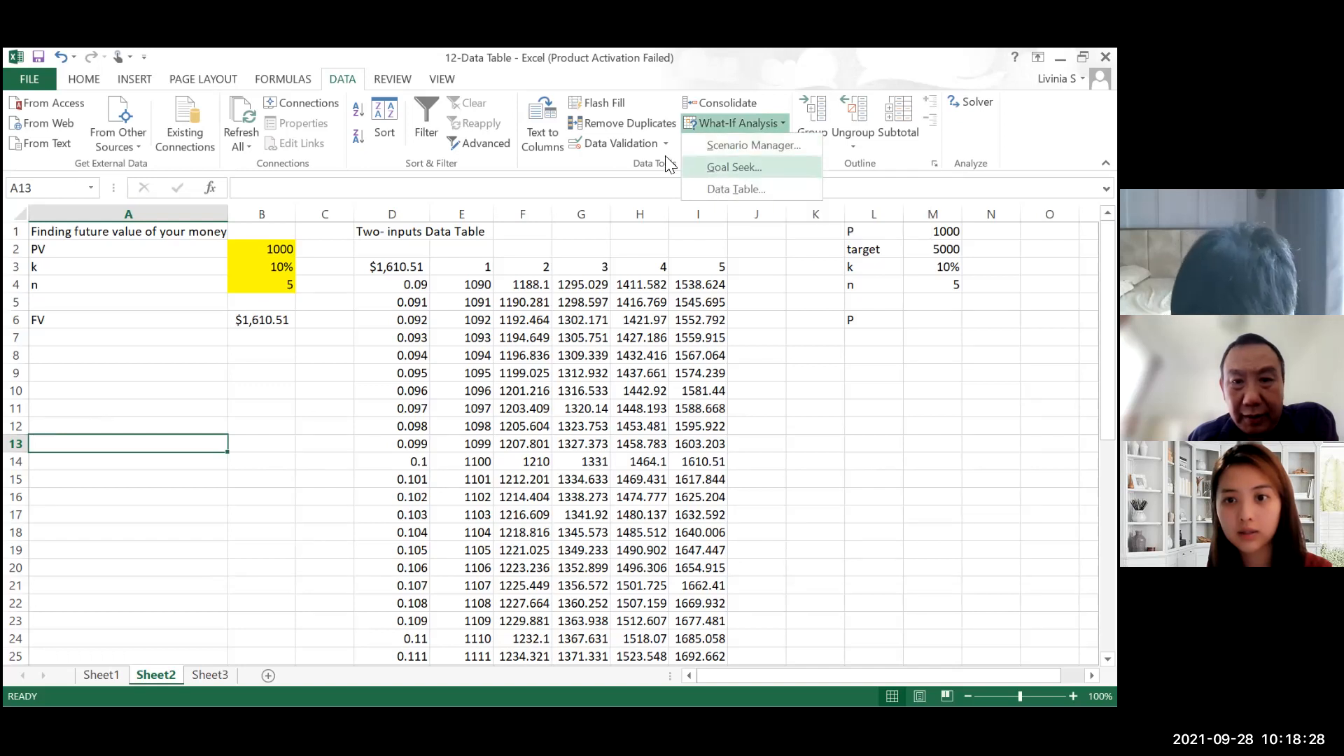
pyautogui.click(734, 167)
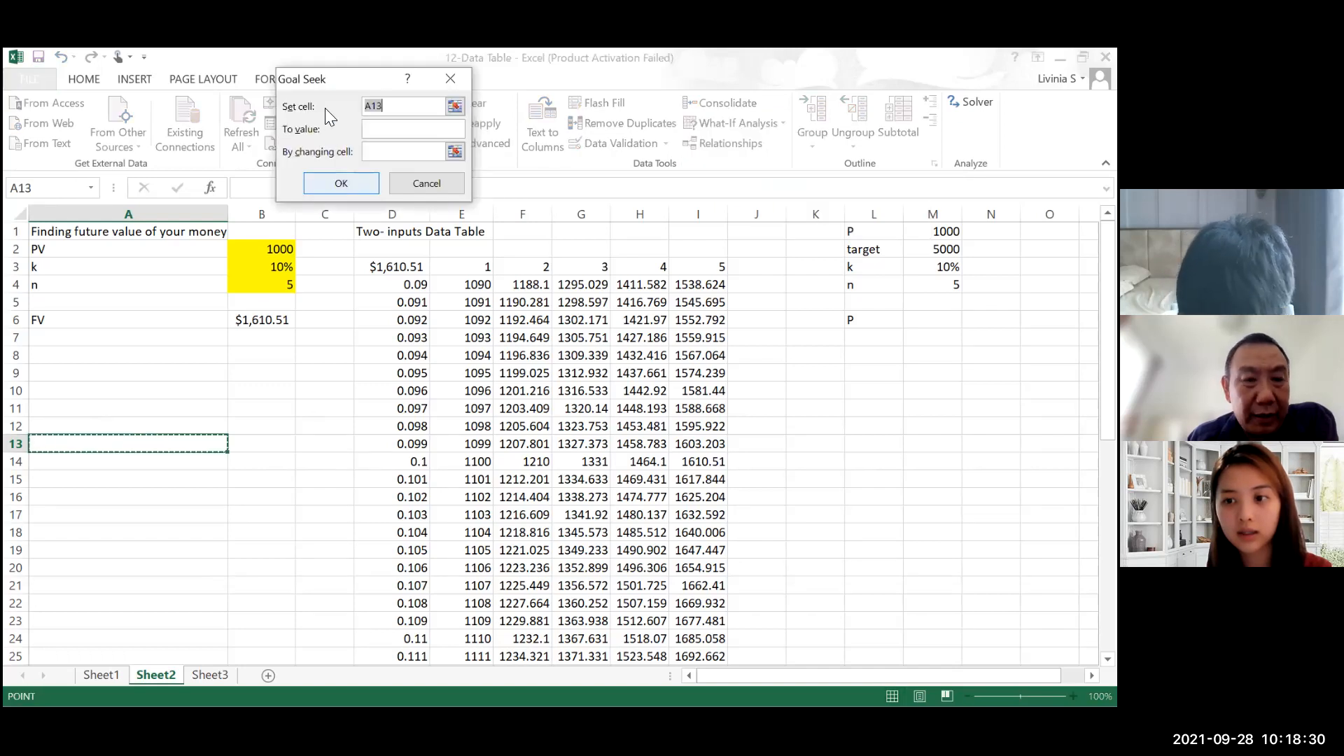
pyautogui.click(282, 322)
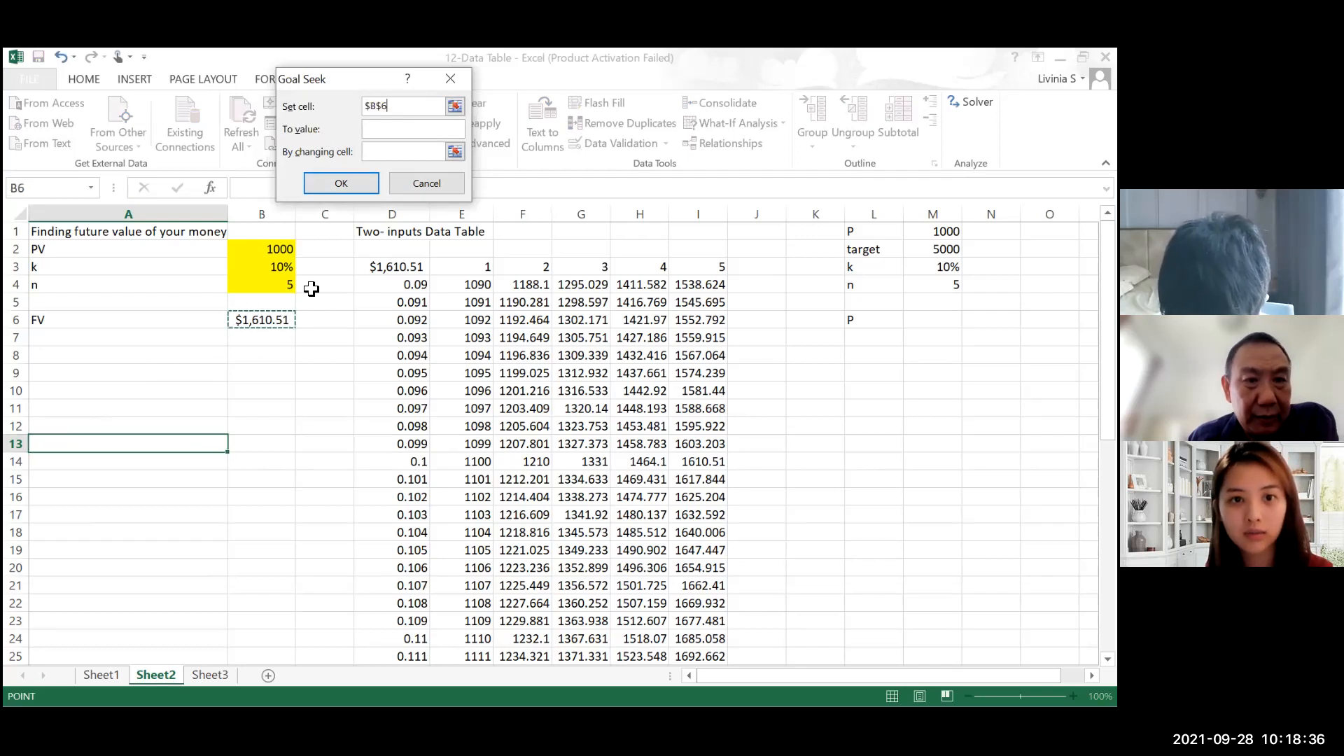
pyautogui.click(384, 131)
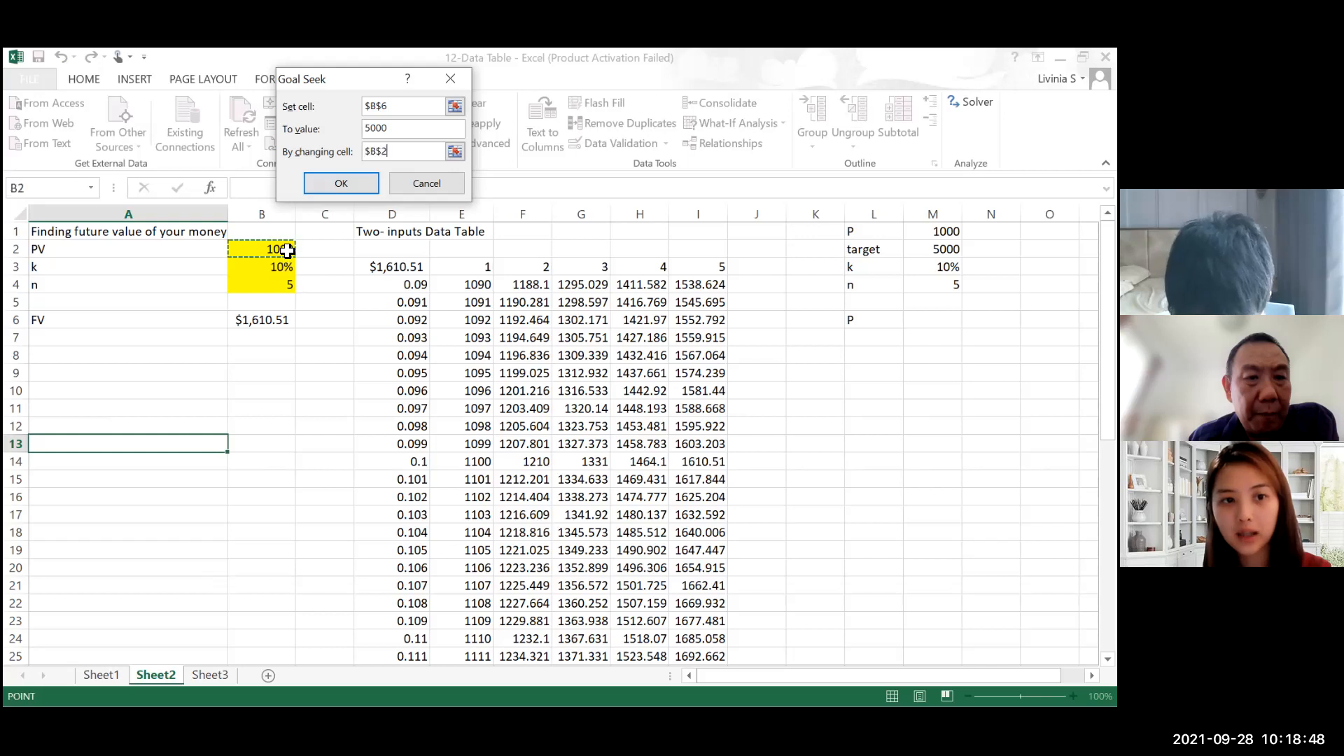
pyautogui.click(366, 183)
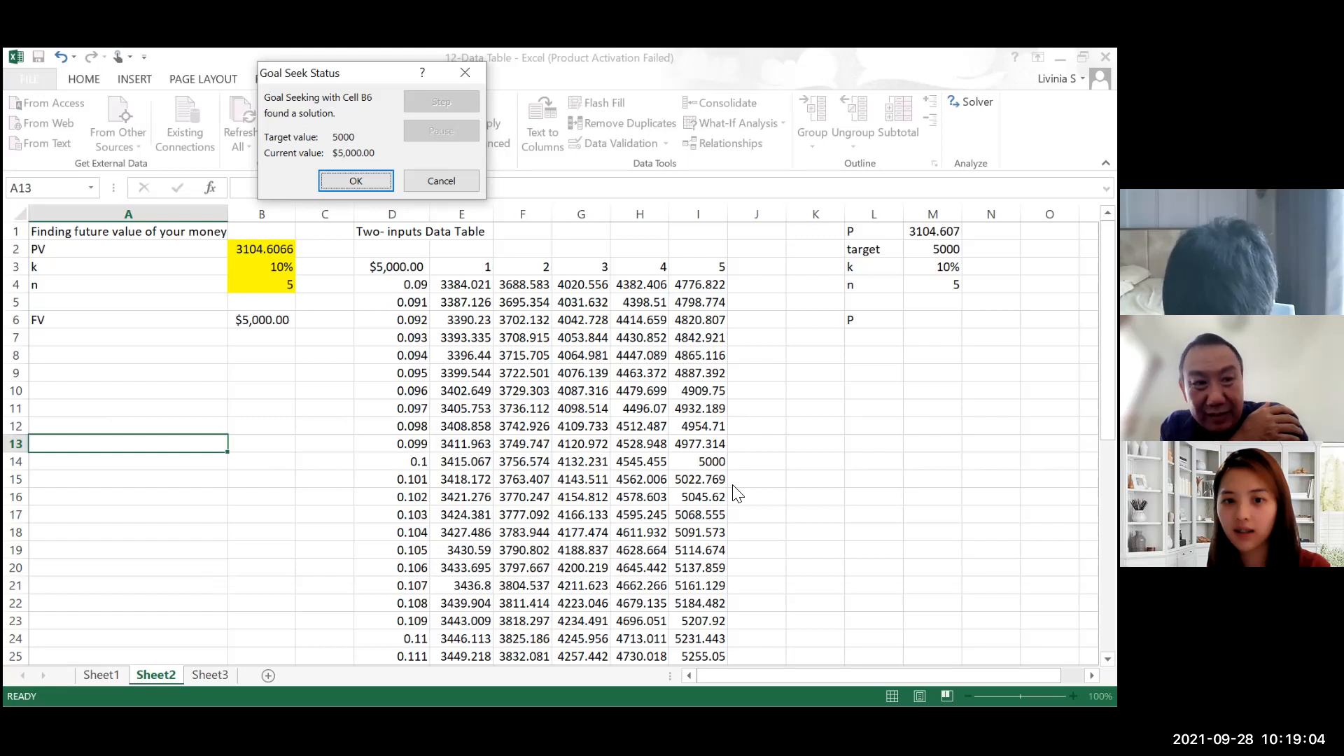
pyautogui.click(722, 466)
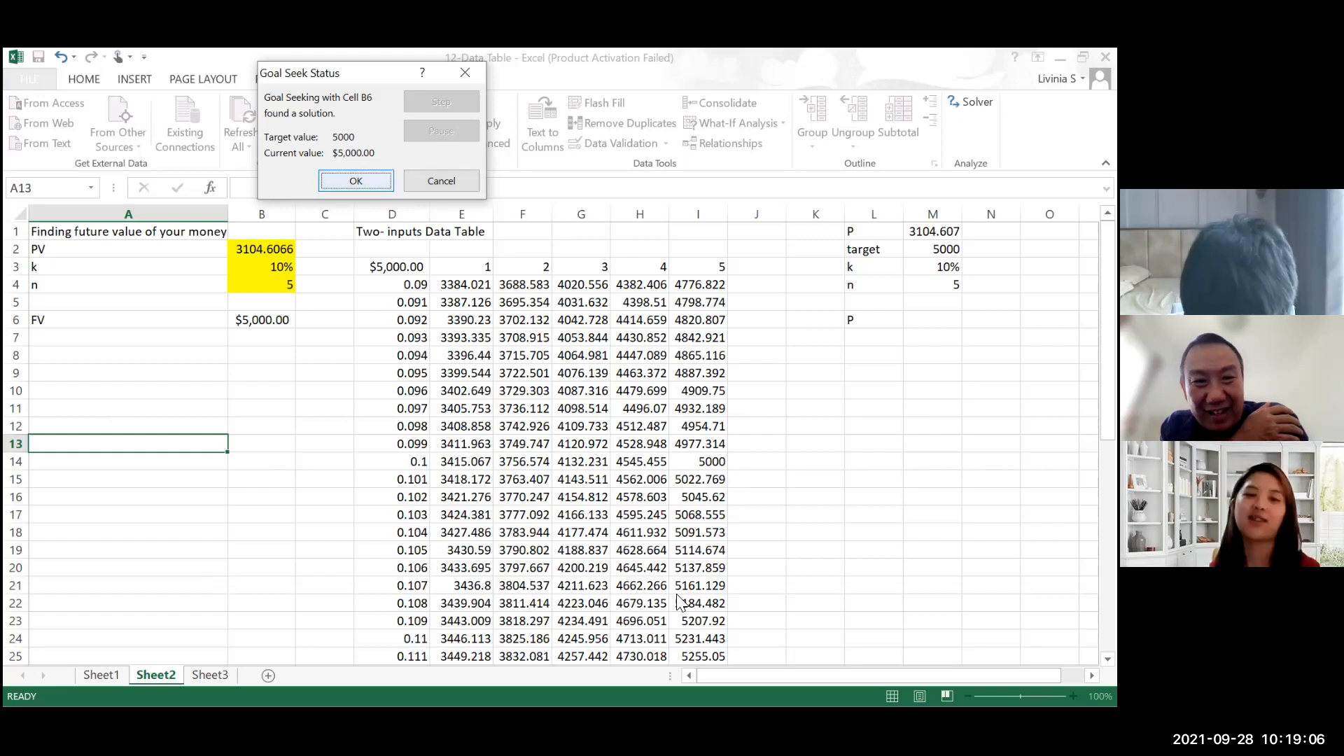
pyautogui.press('Return')
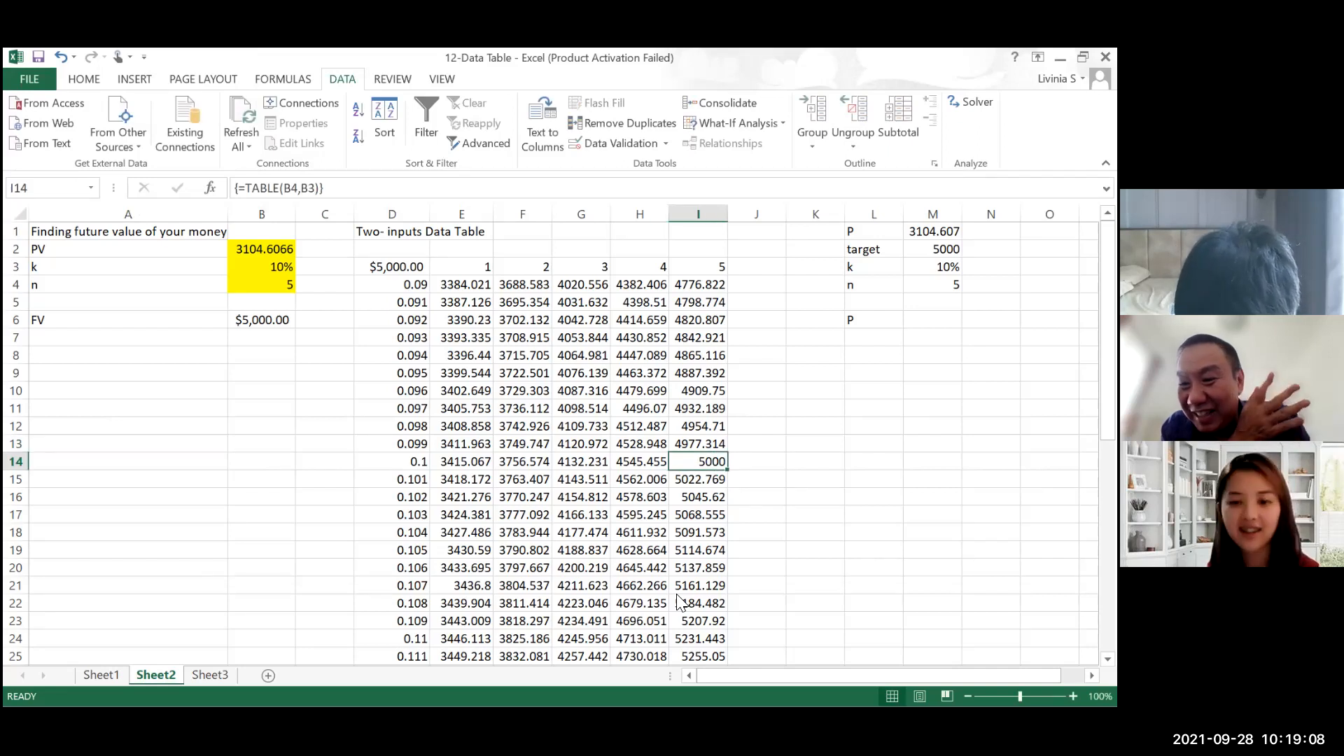